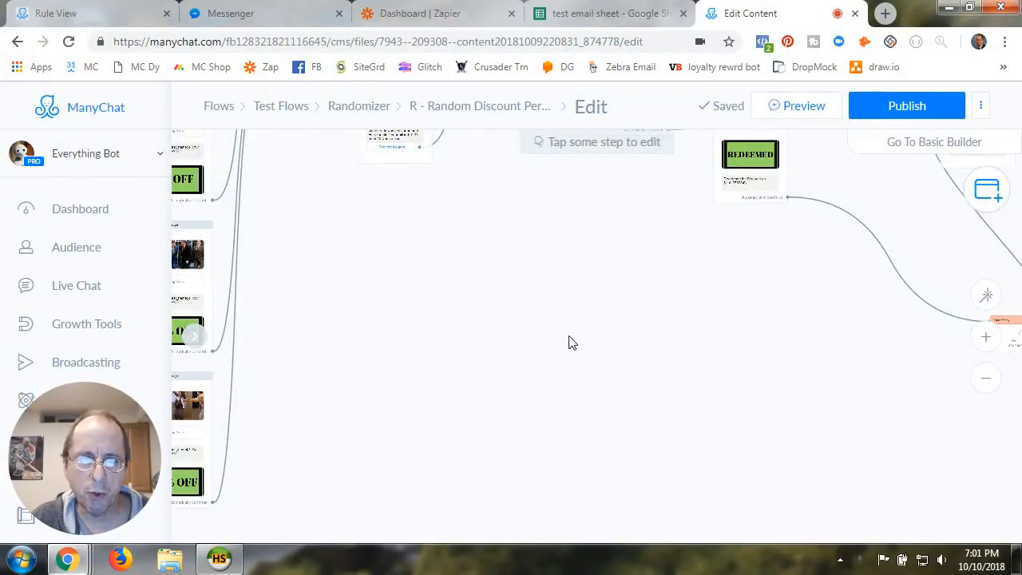
left_click_drag(568, 342, 515, 317)
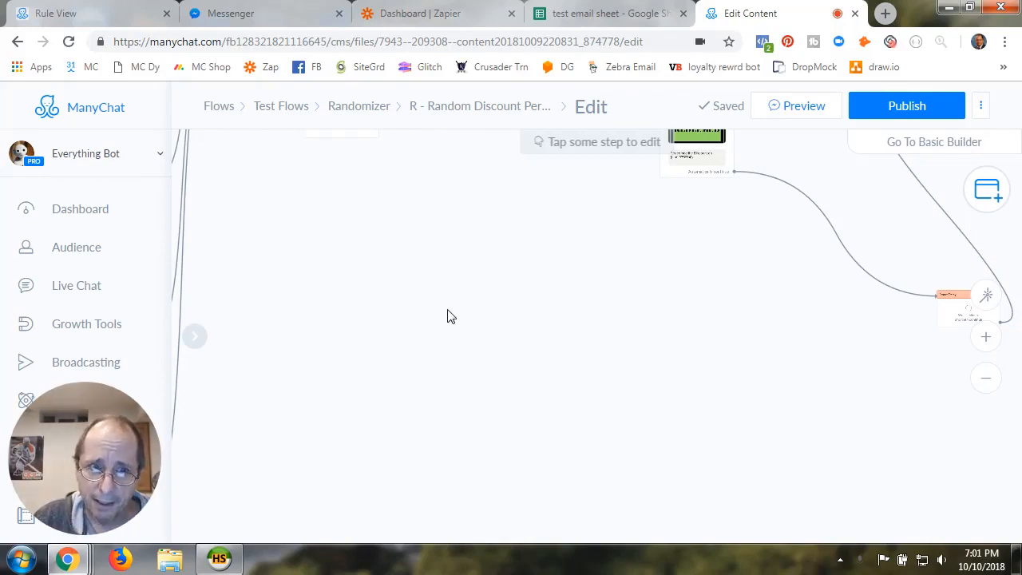
left_click(495, 352)
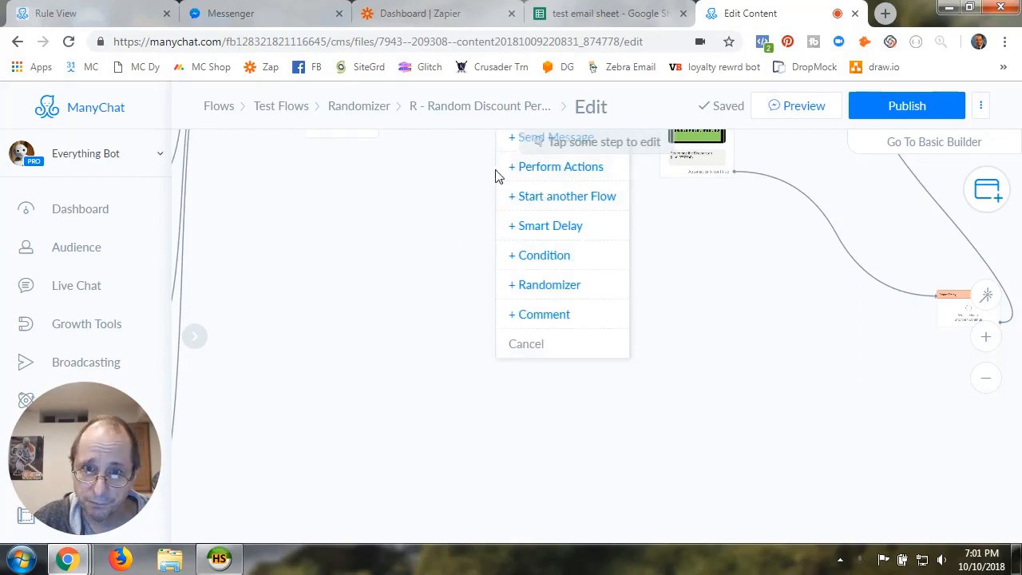
left_click(510, 144)
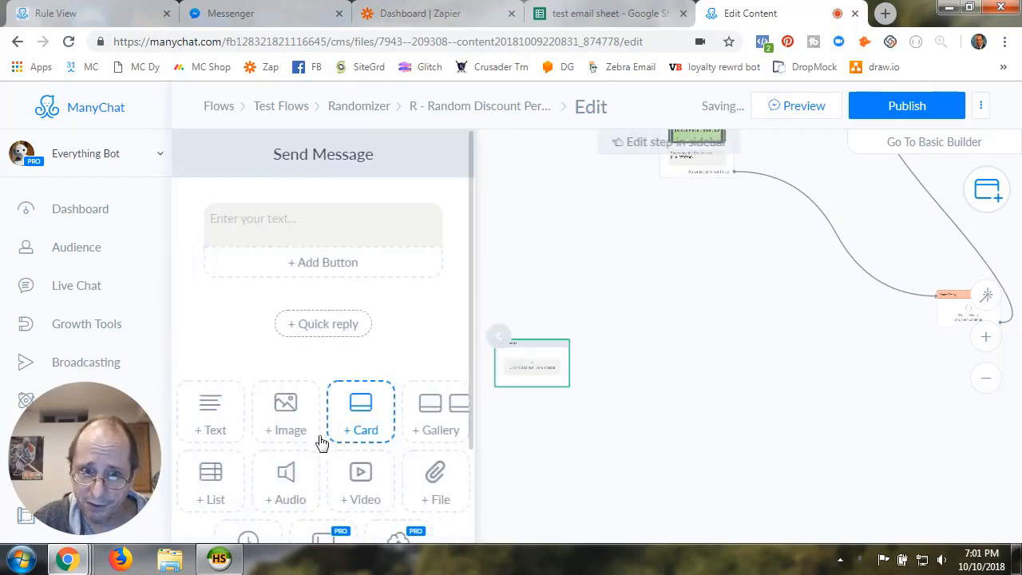
scroll(321, 443, "down", 3)
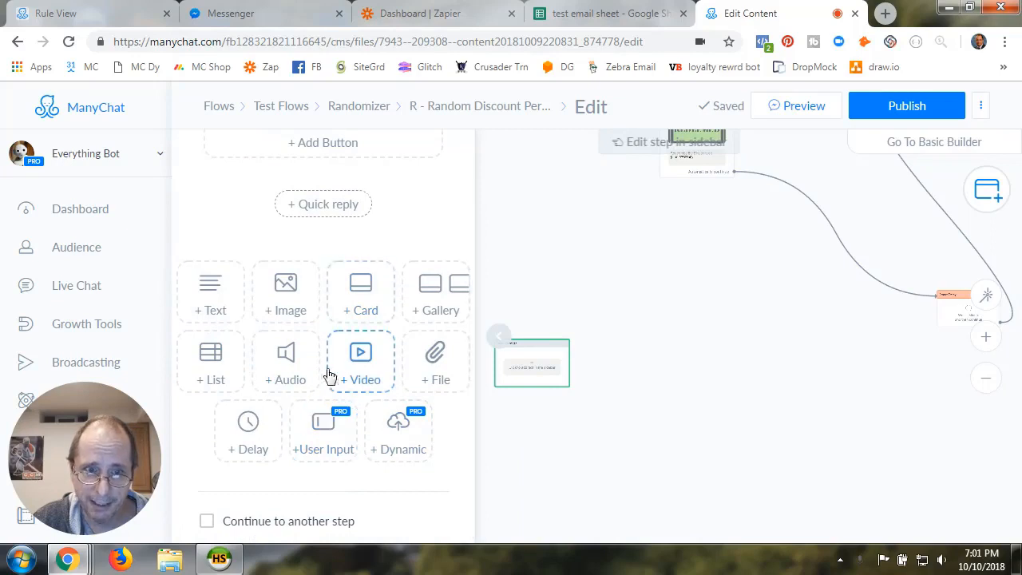
left_click(607, 247)
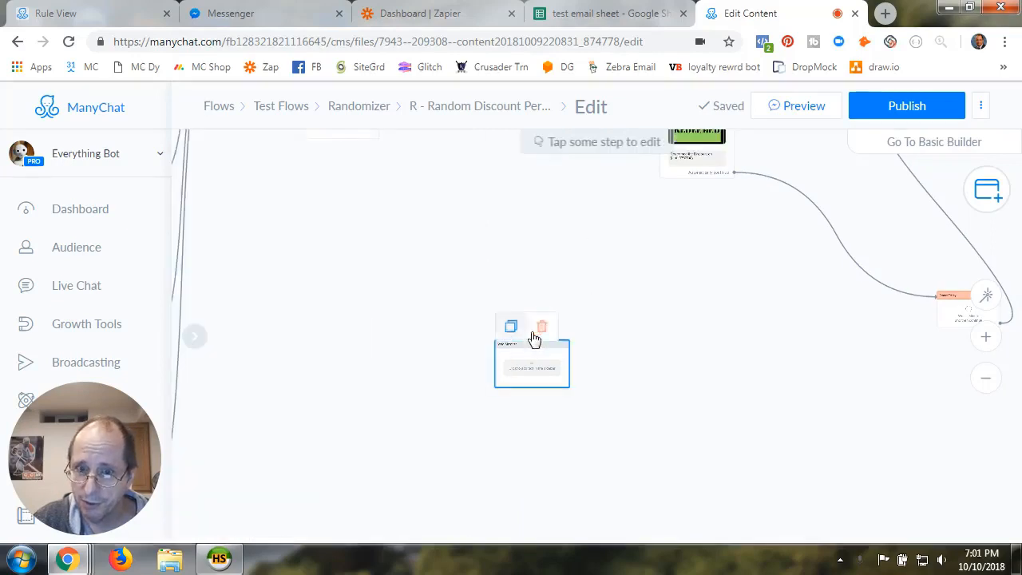
left_click(540, 331)
Add a Randomizer step to the empty area of the flow canvas and give it two additional variations.
left_click(481, 279)
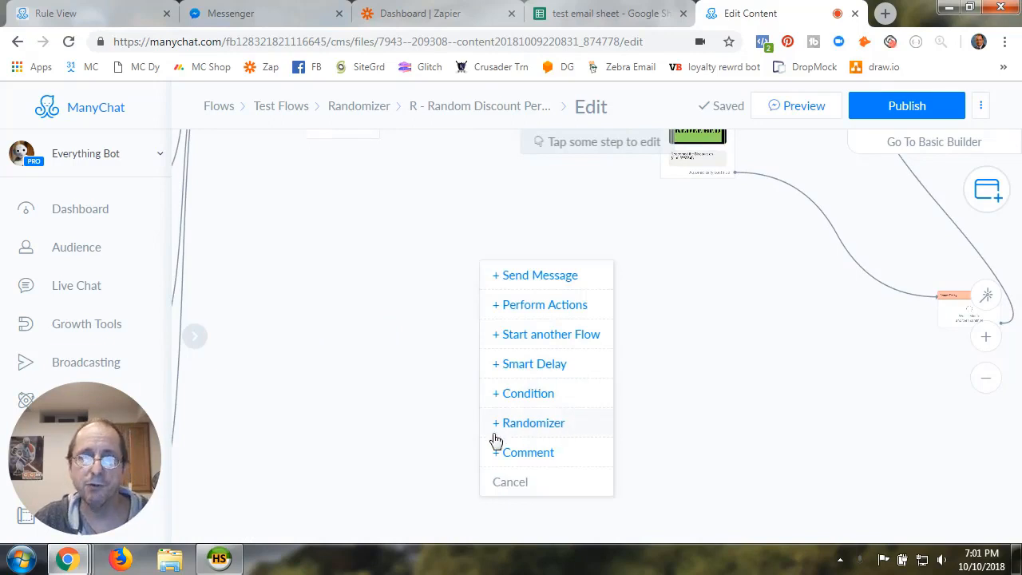
left_click(536, 424)
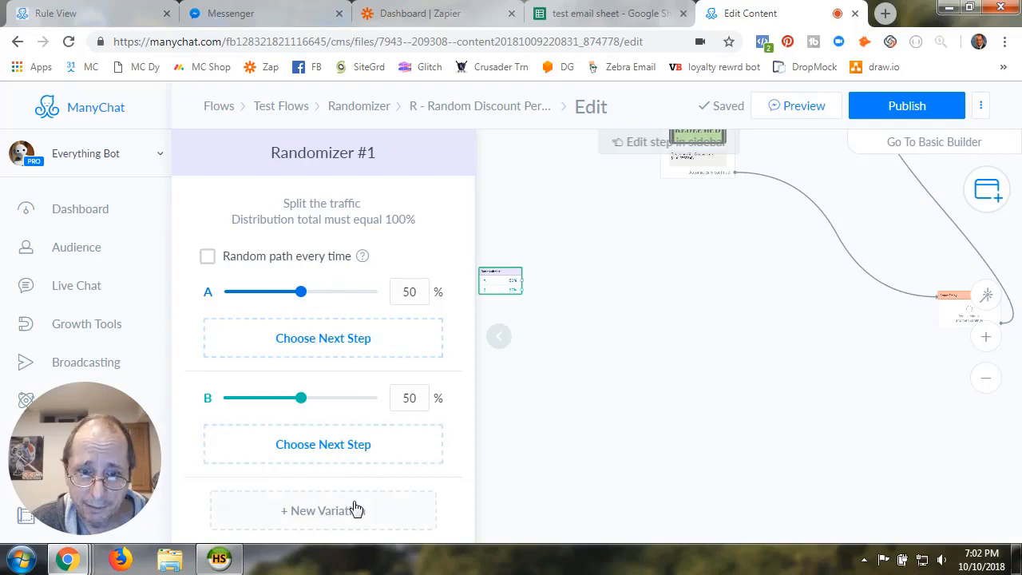
left_click(324, 519)
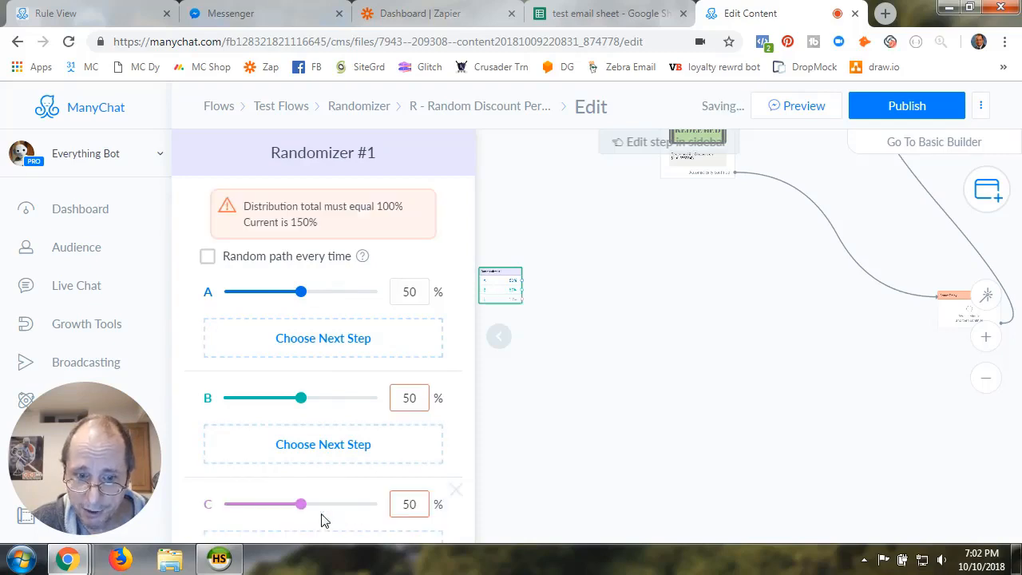
scroll(359, 468, "down", 2)
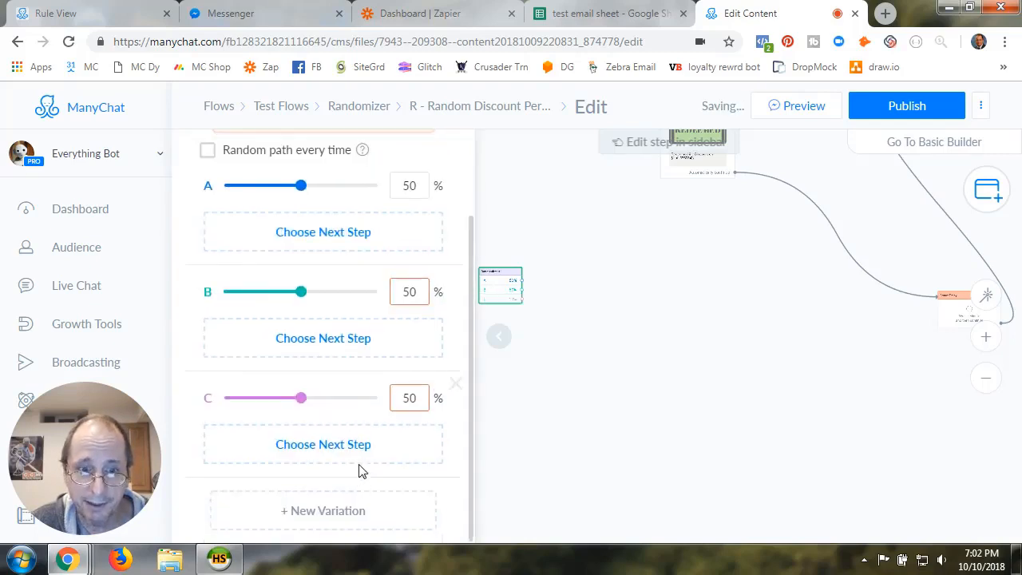
left_click(315, 518)
scroll(323, 515, "up", 3)
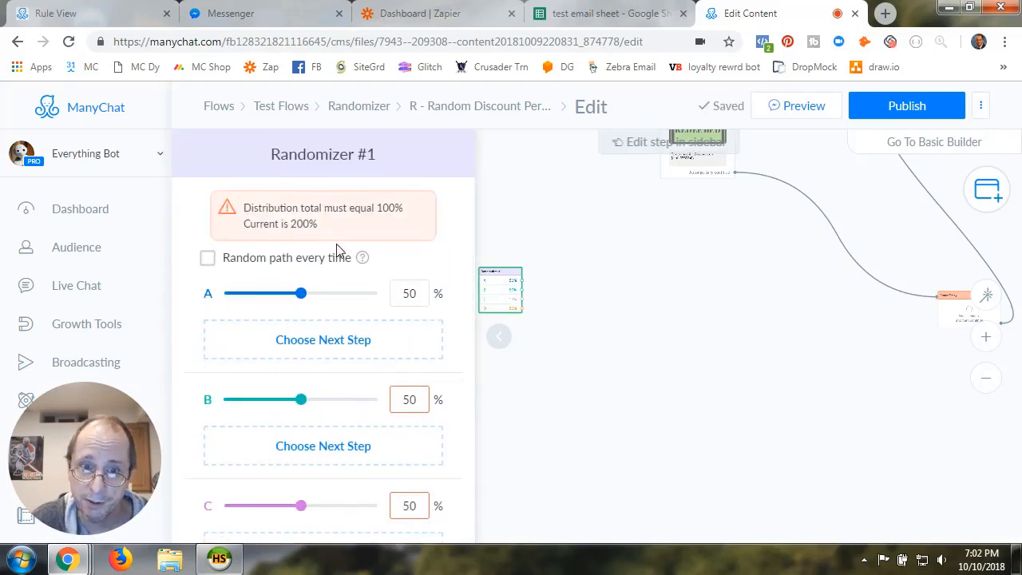
Split the randomizer's traffic as 25% for A, 25% for B, 40% for C and 10% for D.
double_click(403, 294)
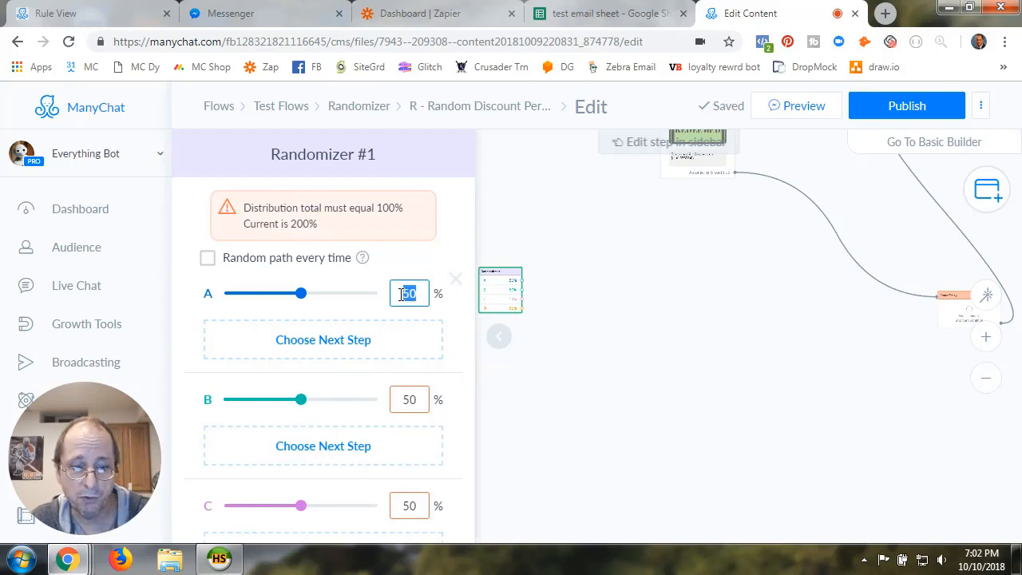
type("25")
double_click(393, 404)
type("25")
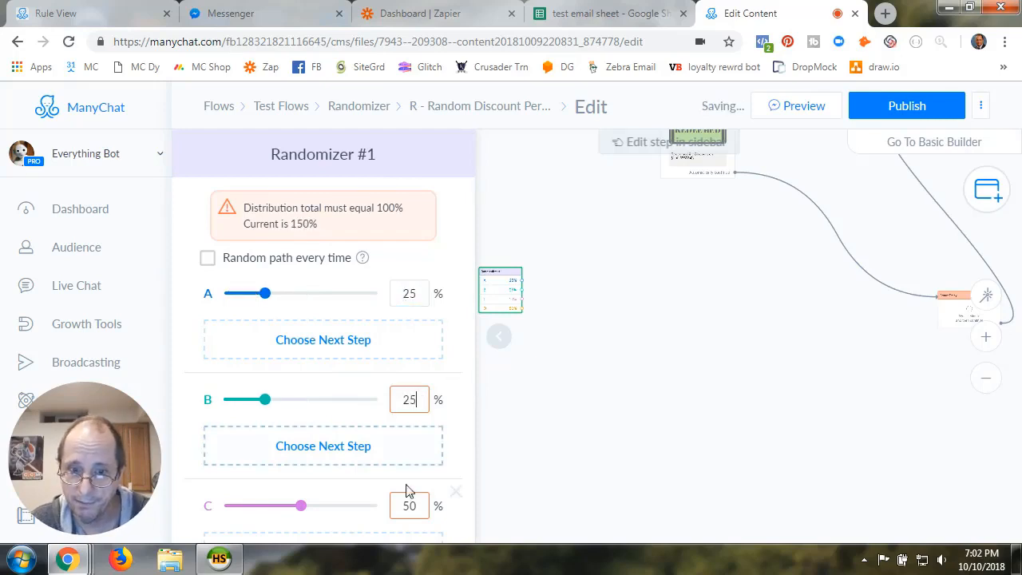
double_click(406, 508)
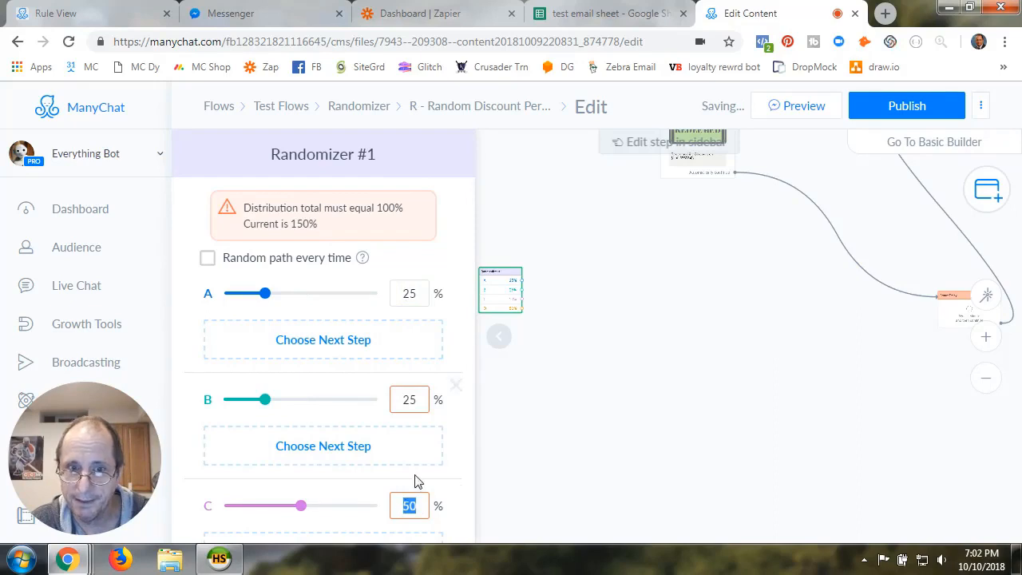
type("40")
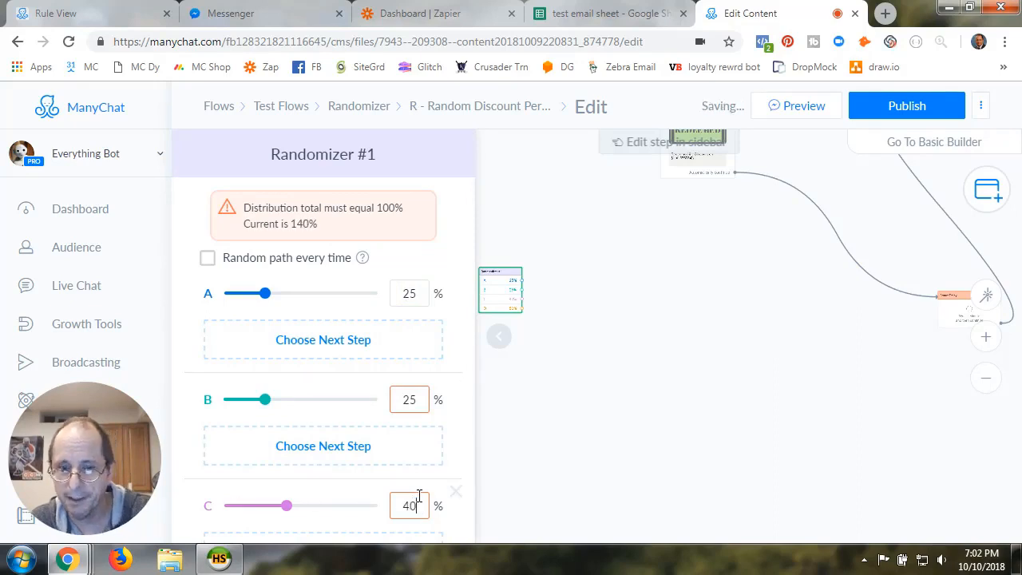
scroll(421, 479, "down", 3)
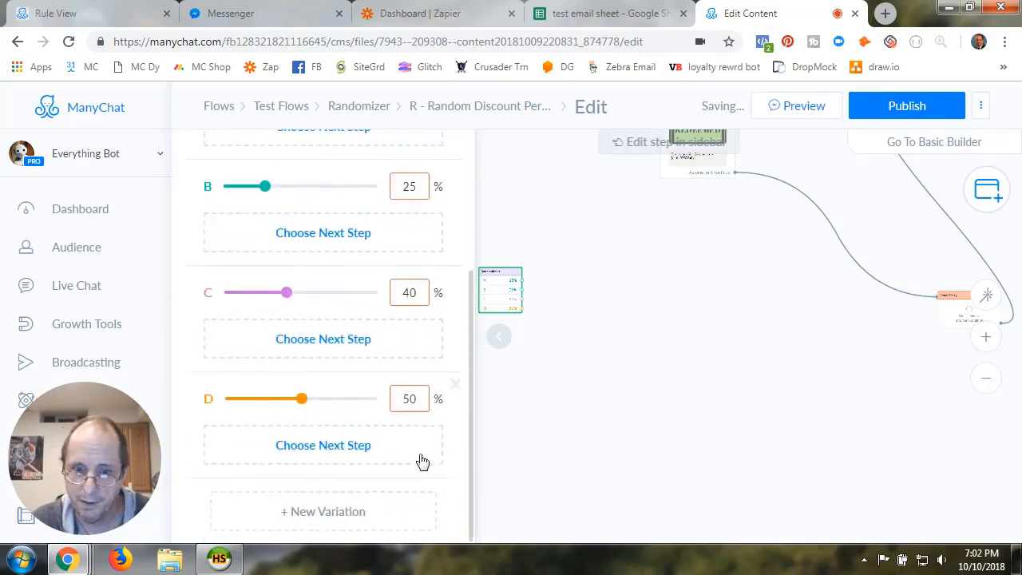
double_click(419, 400)
type("10")
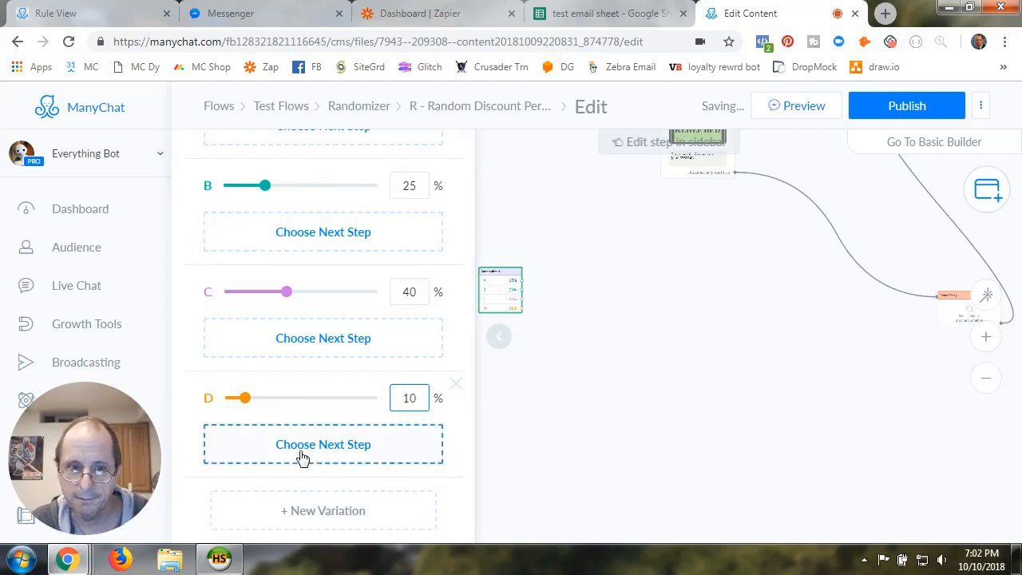
Enable the "Random path every time" option on the randomizer.
scroll(289, 447, "up", 5)
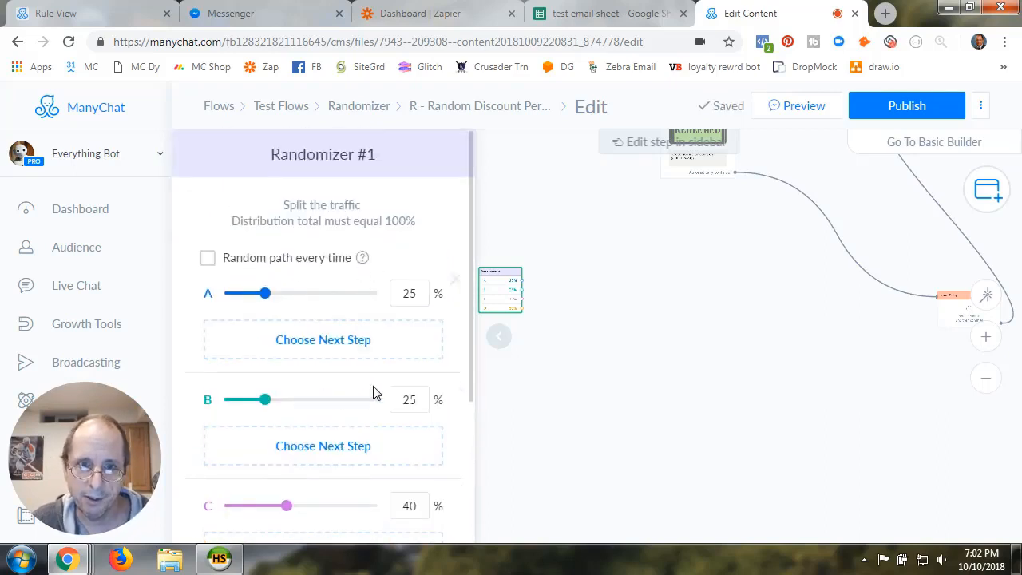
scroll(373, 393, "down", 2)
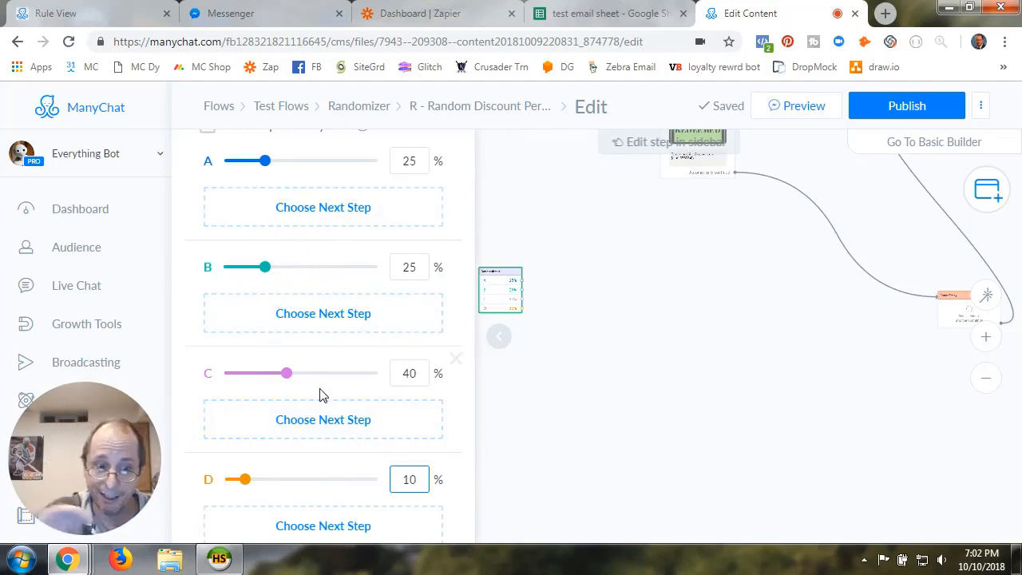
scroll(320, 394, "up", 2)
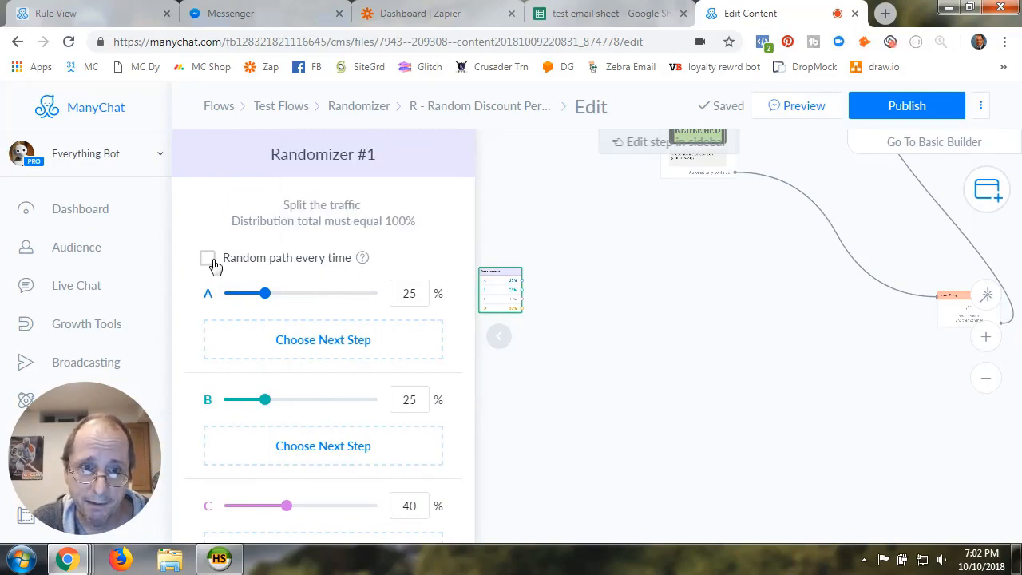
mouse_move(362, 260)
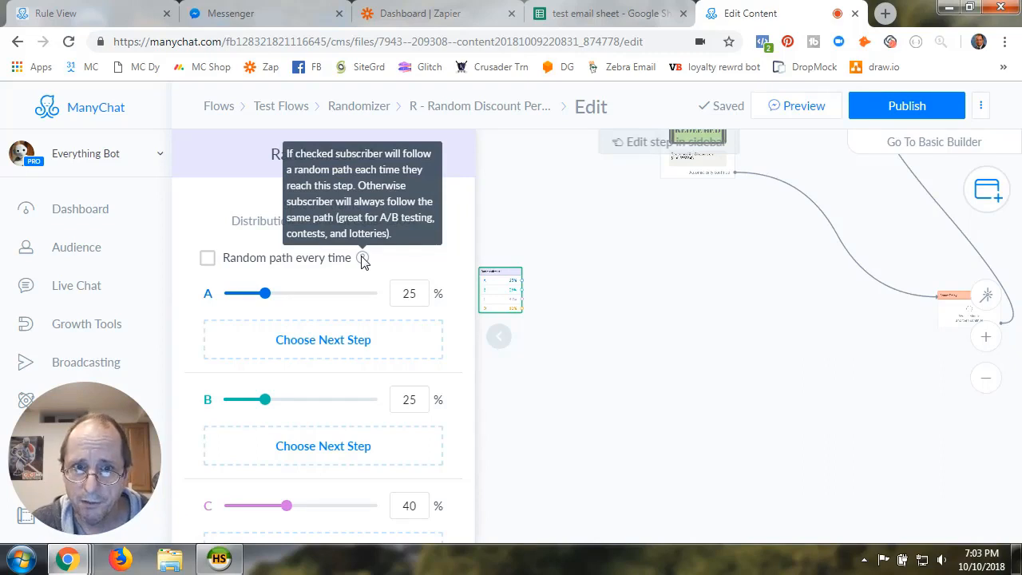
left_click(207, 258)
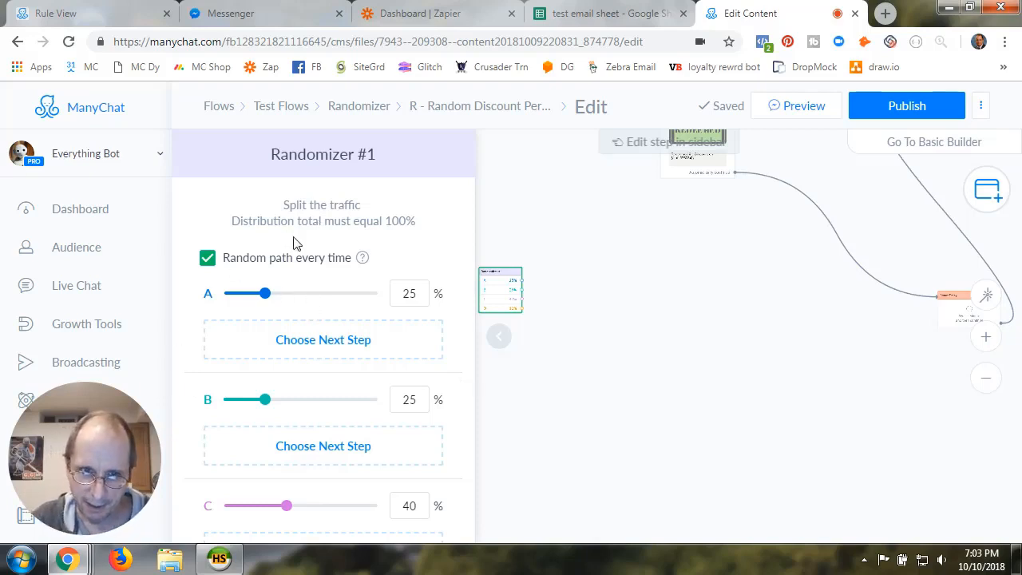
left_click(207, 260)
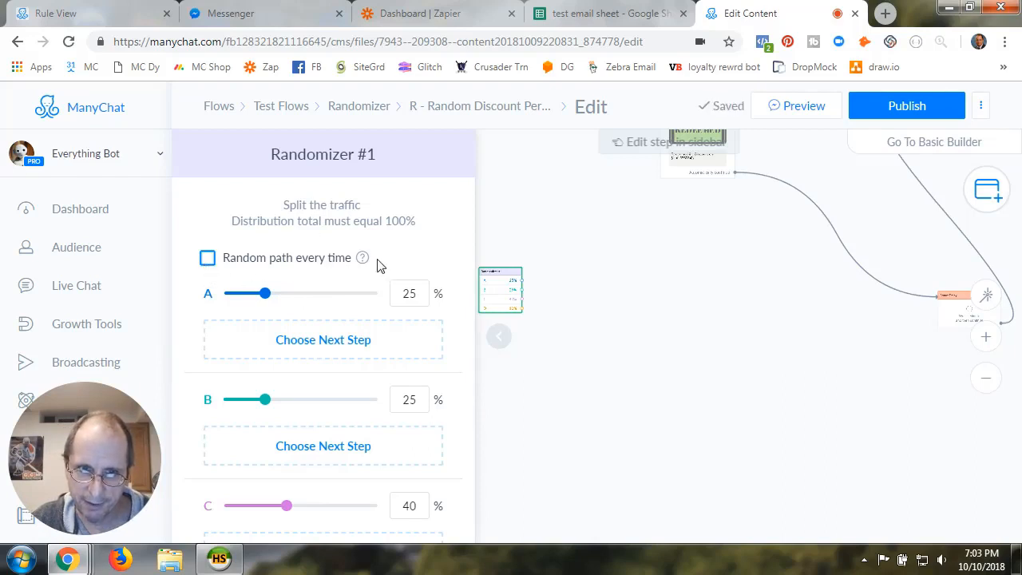
left_click(207, 259)
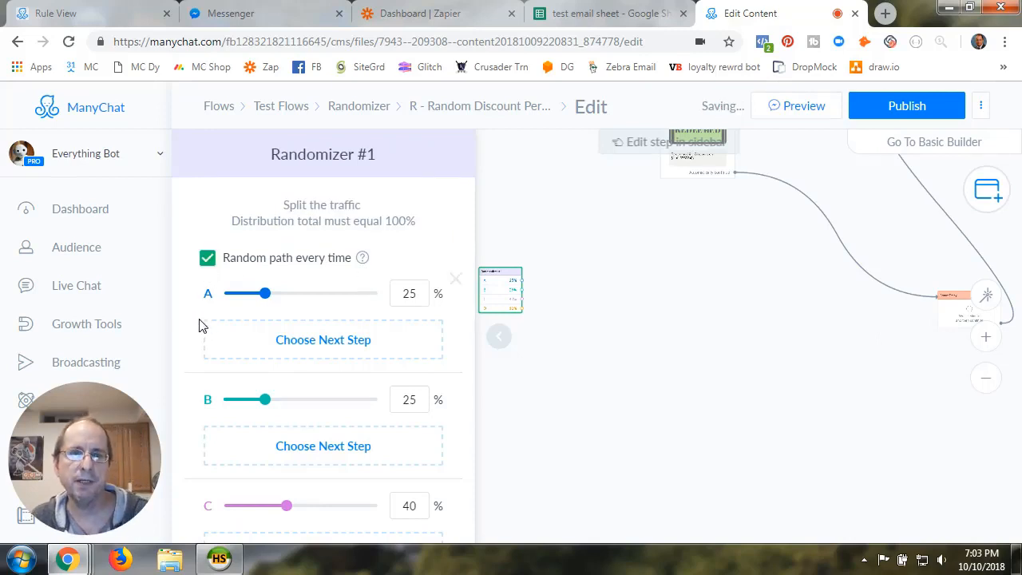
mouse_move(361, 265)
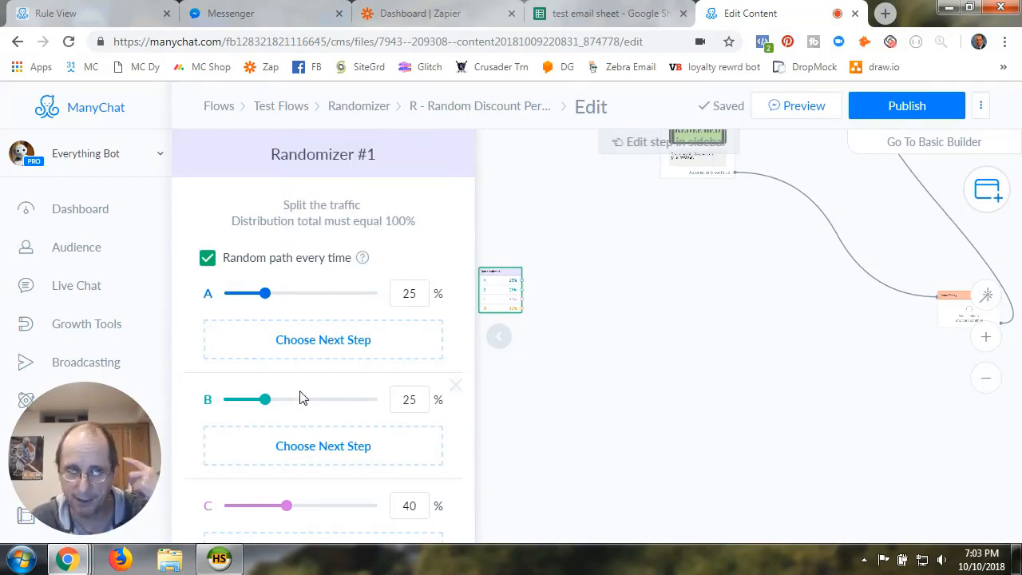
Examine which next-step types can be attached to variations A and B, without choosing one.
scroll(324, 387, "down", 2)
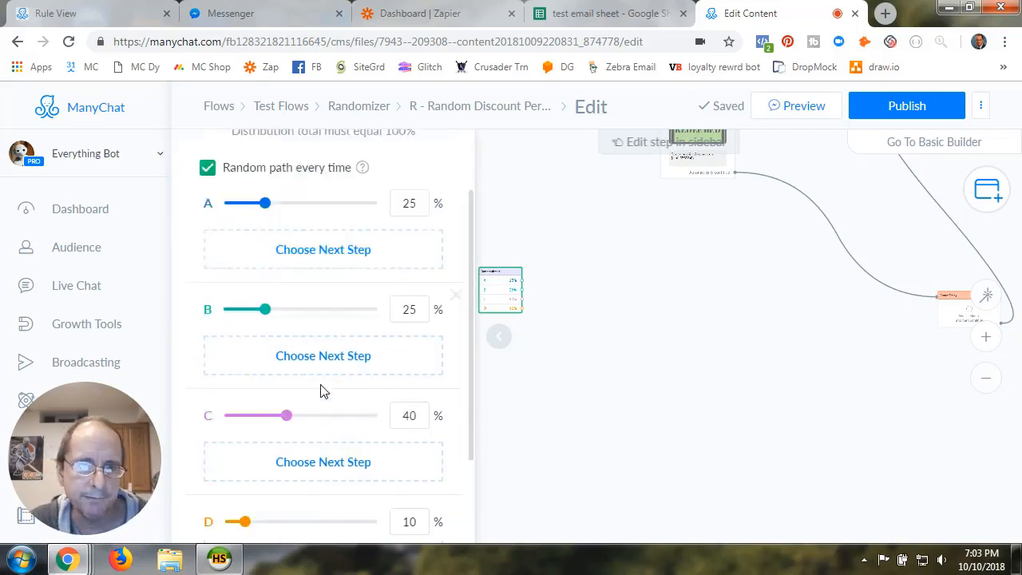
scroll(335, 432, "down", 1)
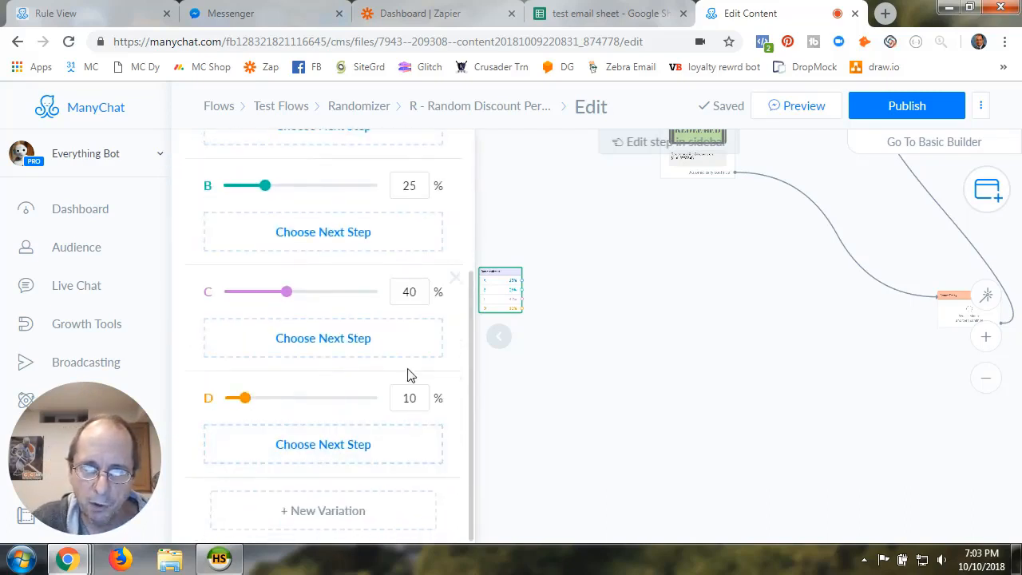
scroll(376, 381, "up", 2)
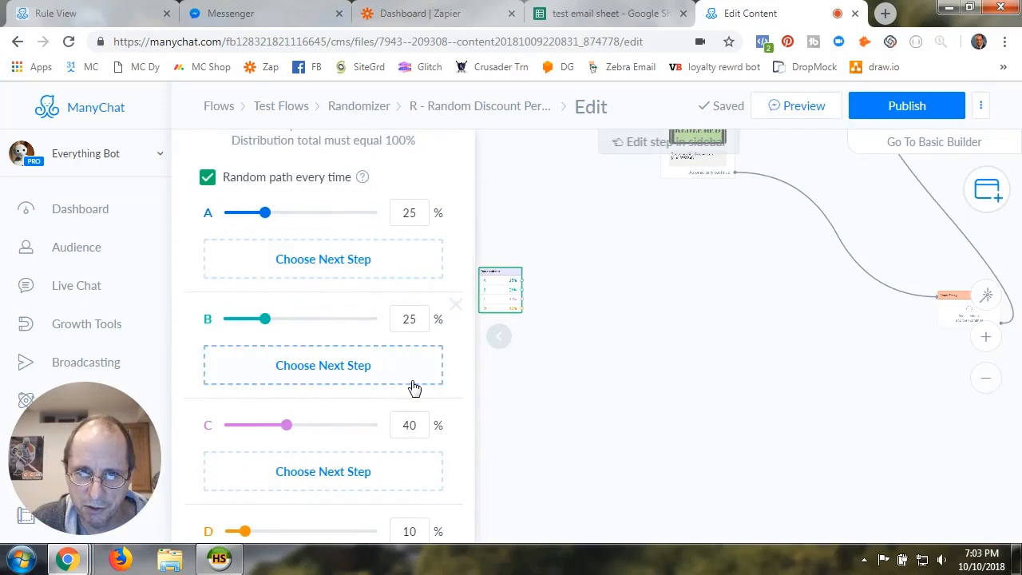
left_click(339, 271)
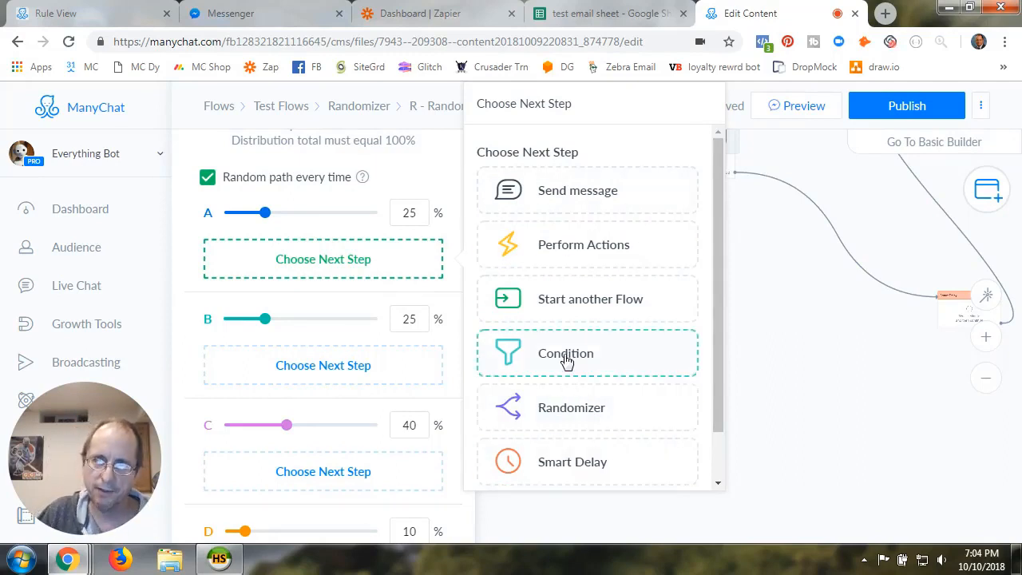
left_click(328, 377)
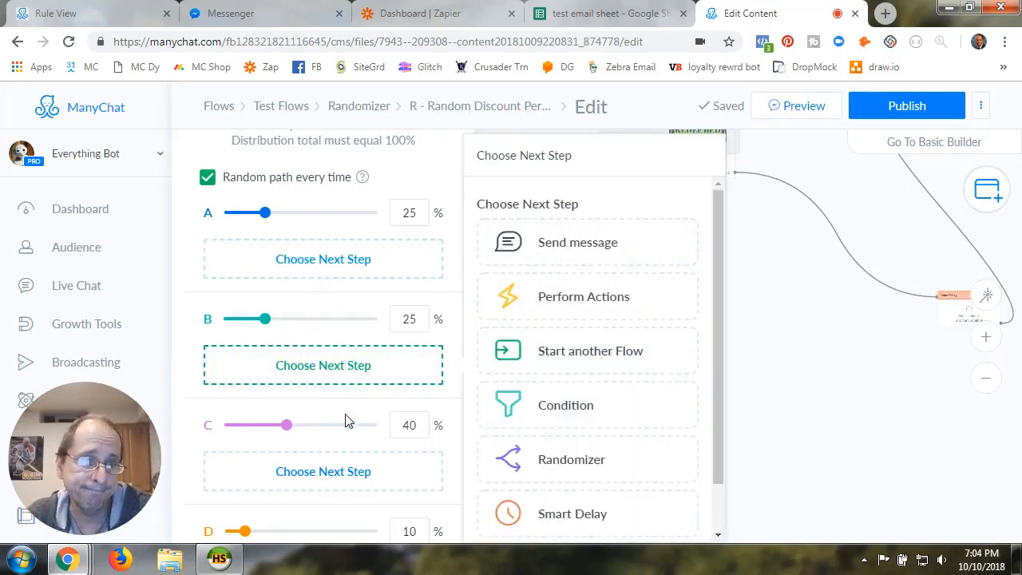
left_click(769, 351)
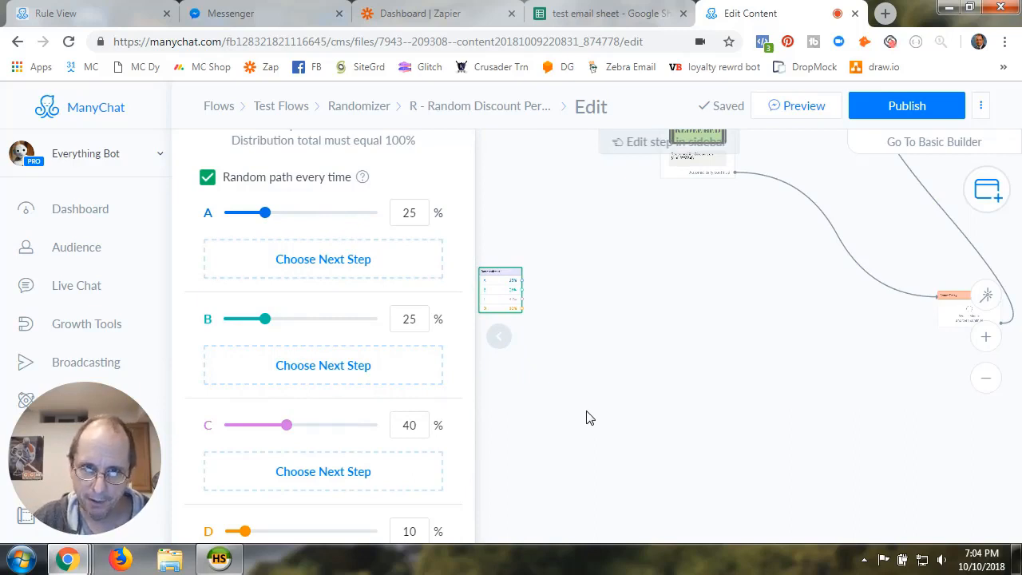
Delete variations D and C from the randomizer.
scroll(271, 416, "down", 2)
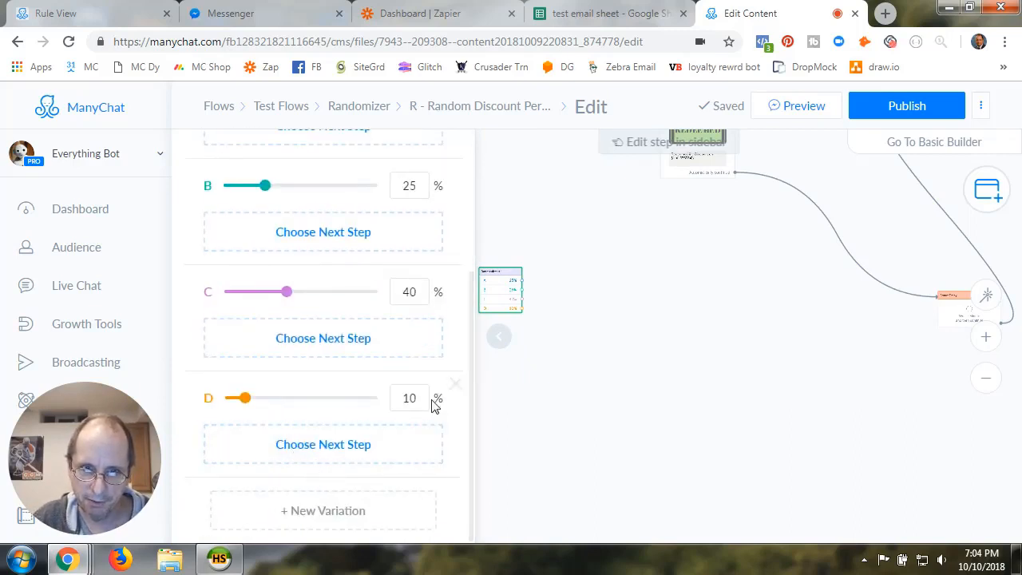
left_click(453, 387)
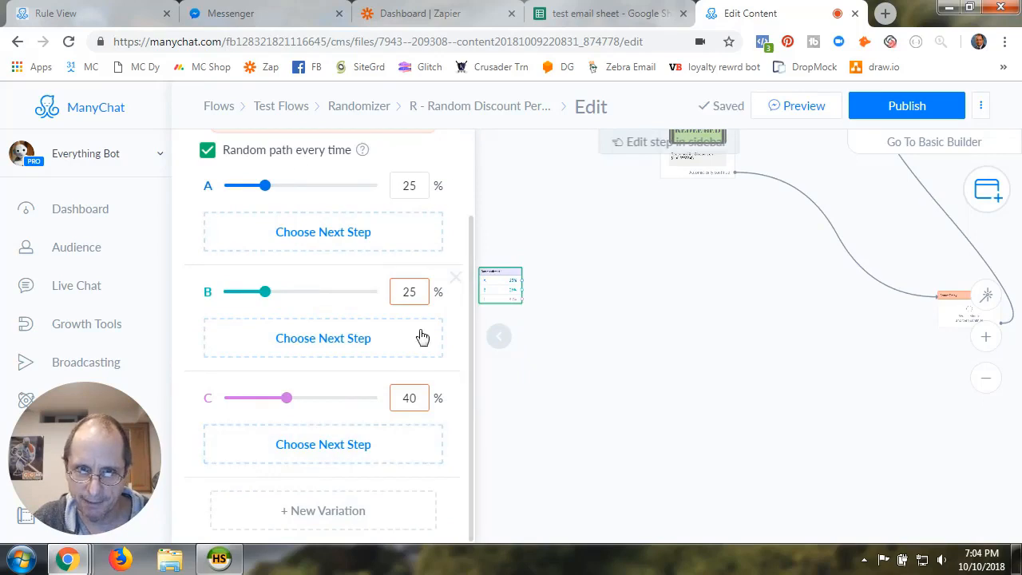
left_click(454, 388)
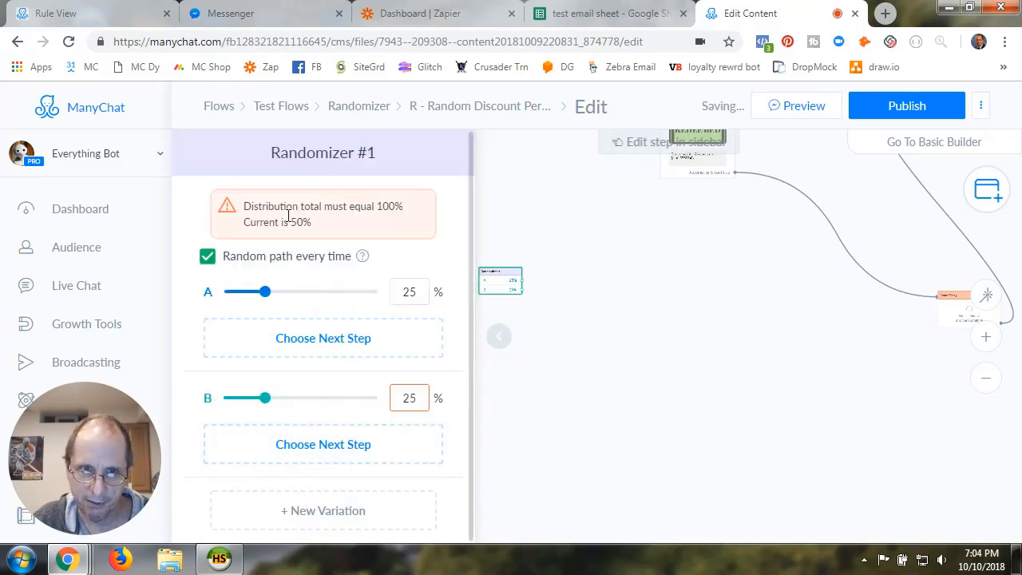
Set the randomizer's variations A and B to 50% each.
left_click_drag(416, 294, 406, 291)
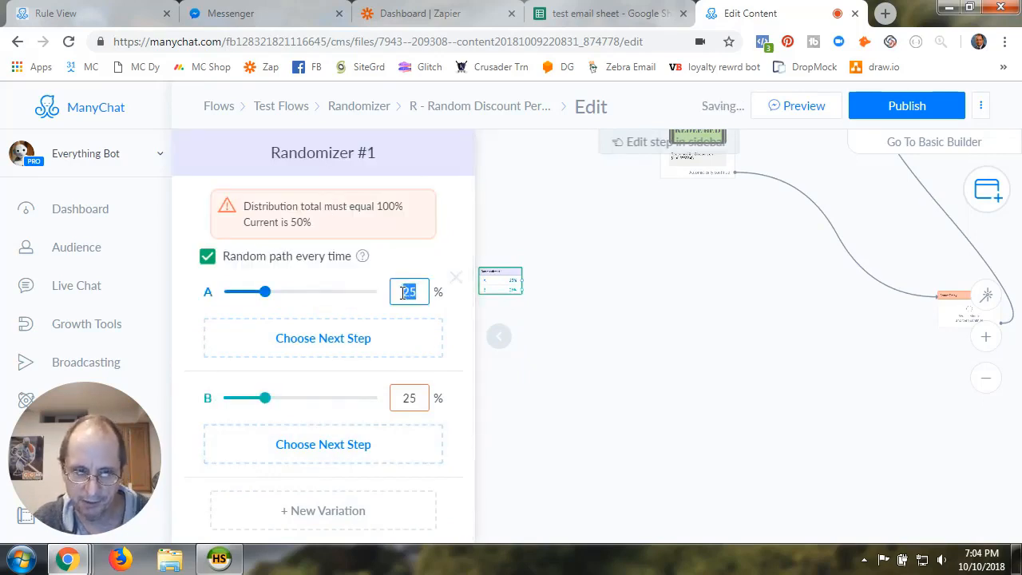
type("50")
left_click_drag(416, 399, 406, 399)
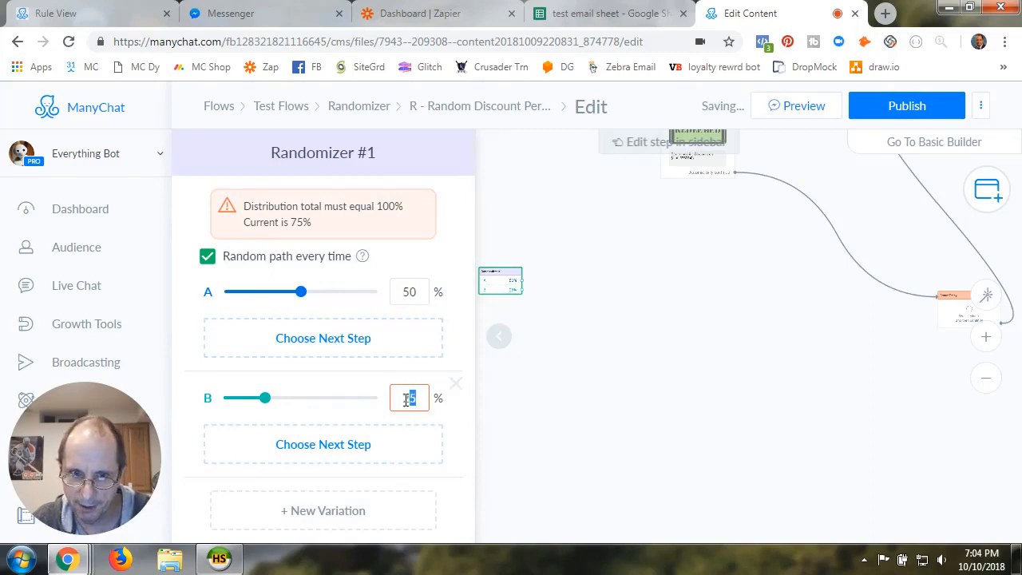
type("50")
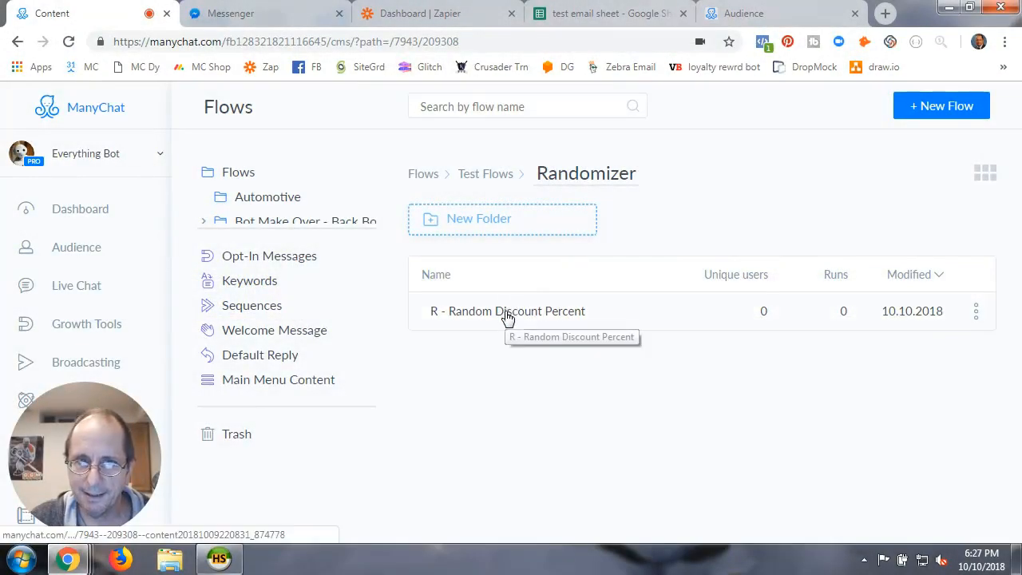
Open the flow "R - Random Discount Percent" from the Randomizer folder for editing.
left_click(507, 316)
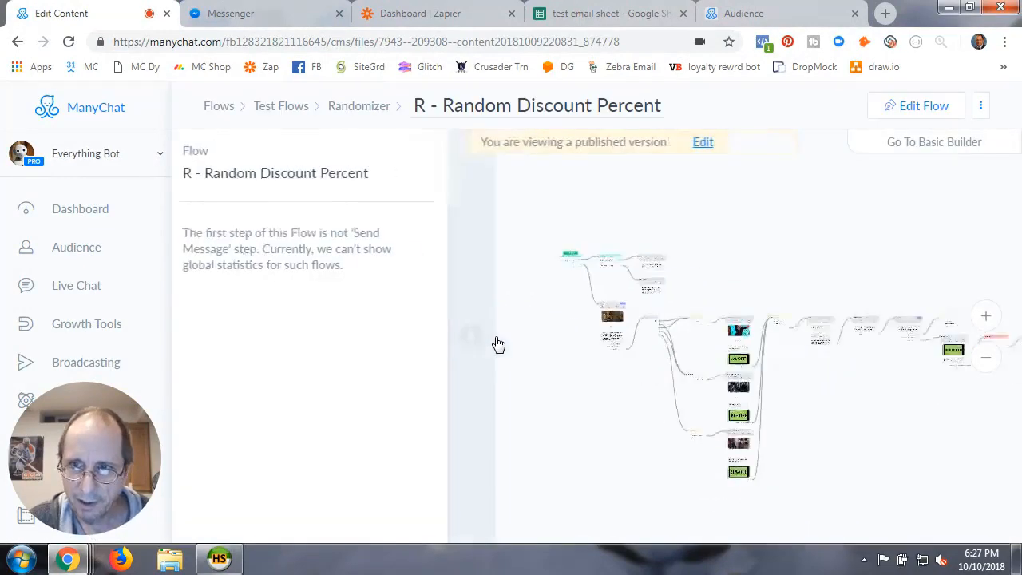
left_click(499, 340)
left_click(911, 108)
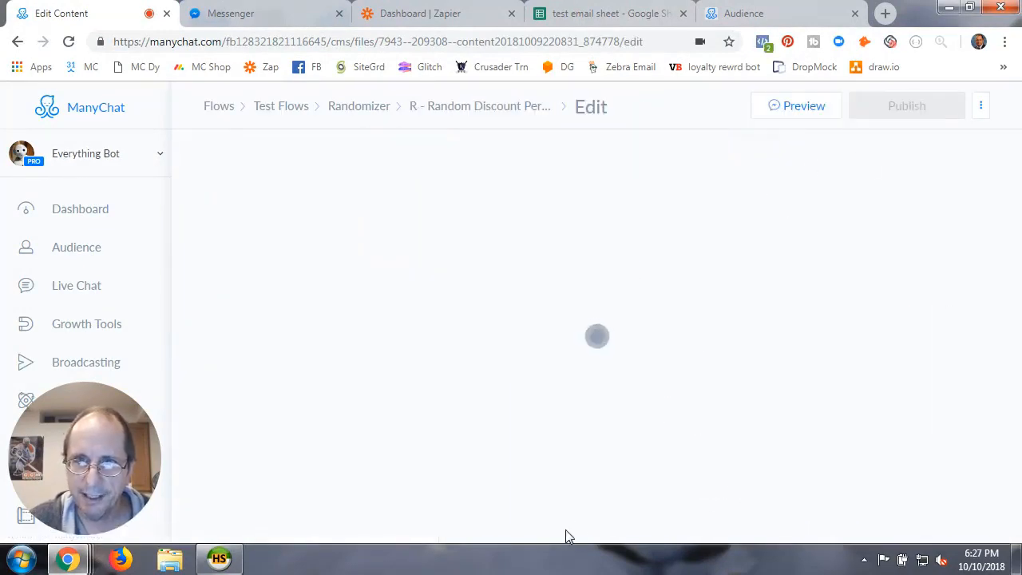
Examine the flow's starting condition and Condition #1, including where their Yes and No branches lead.
scroll(512, 459, "up", 3)
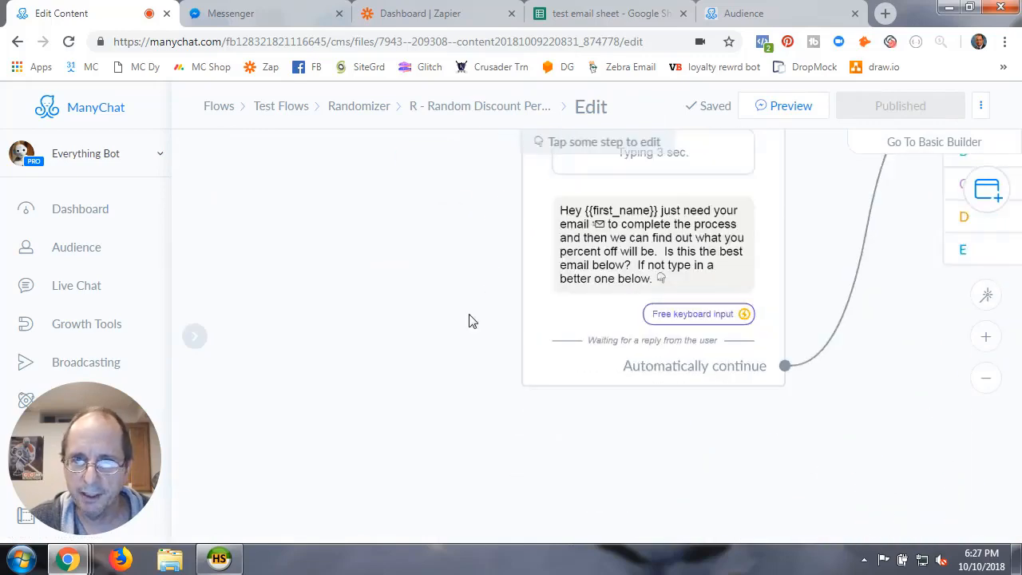
left_click_drag(458, 221, 457, 486)
left_click_drag(393, 254, 450, 536)
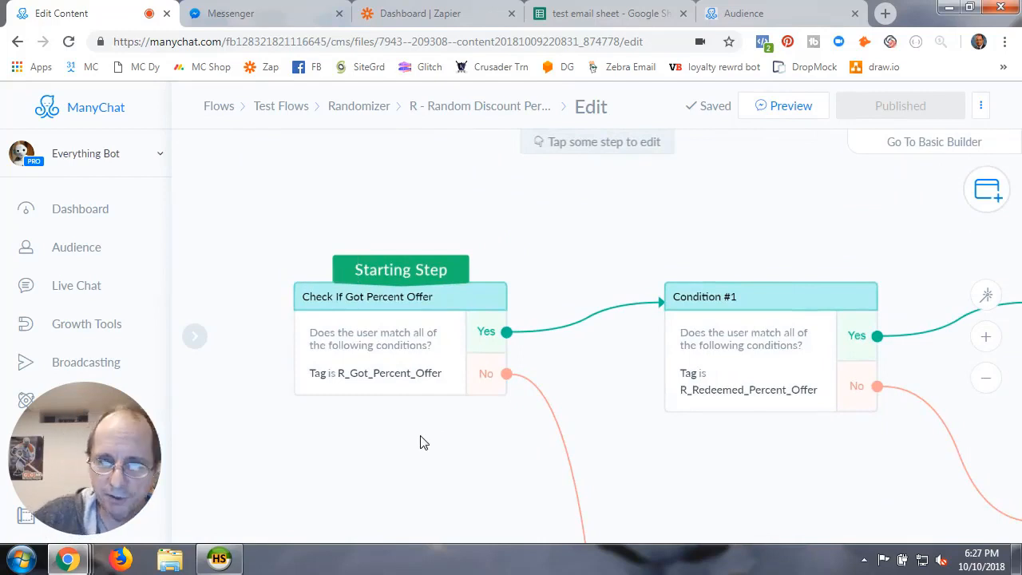
left_click_drag(716, 474, 502, 404)
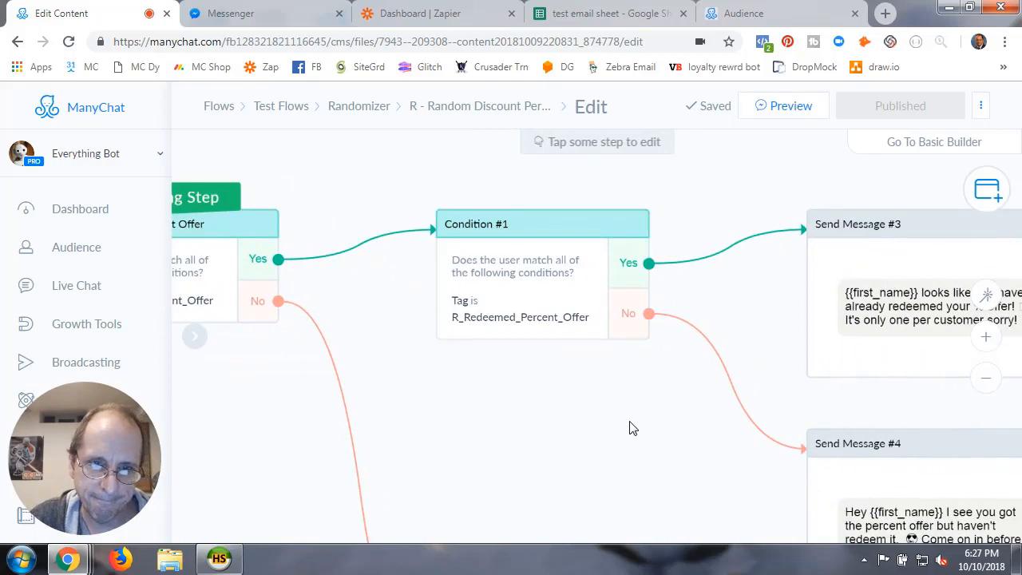
left_click_drag(586, 427, 434, 438)
left_click_drag(548, 461, 775, 389)
left_click_drag(591, 381, 670, 496)
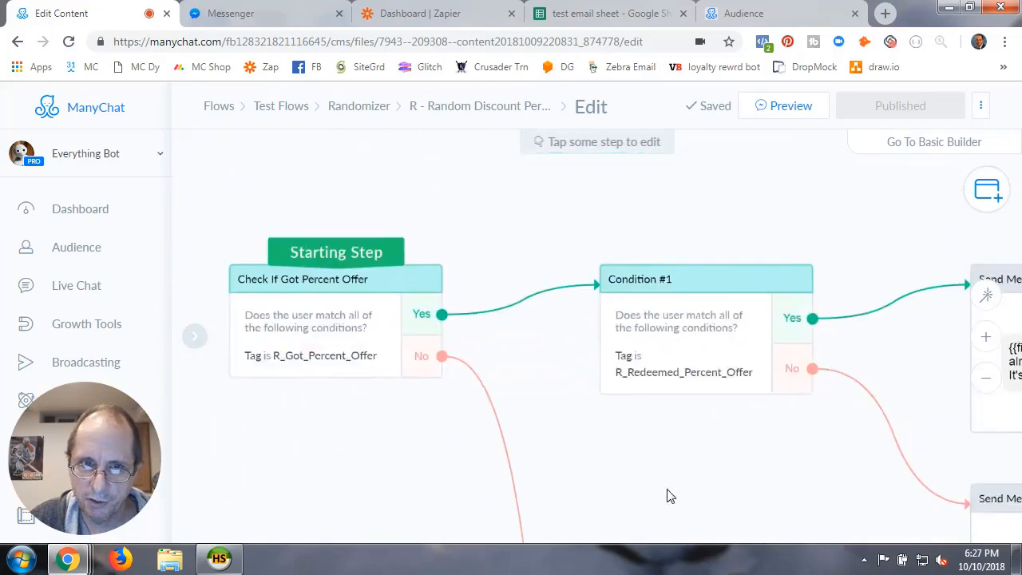
Copy the starting condition step's name, "Check If Got Percent Offer".
left_click(336, 324)
left_click(389, 158)
key("ctrl+c")
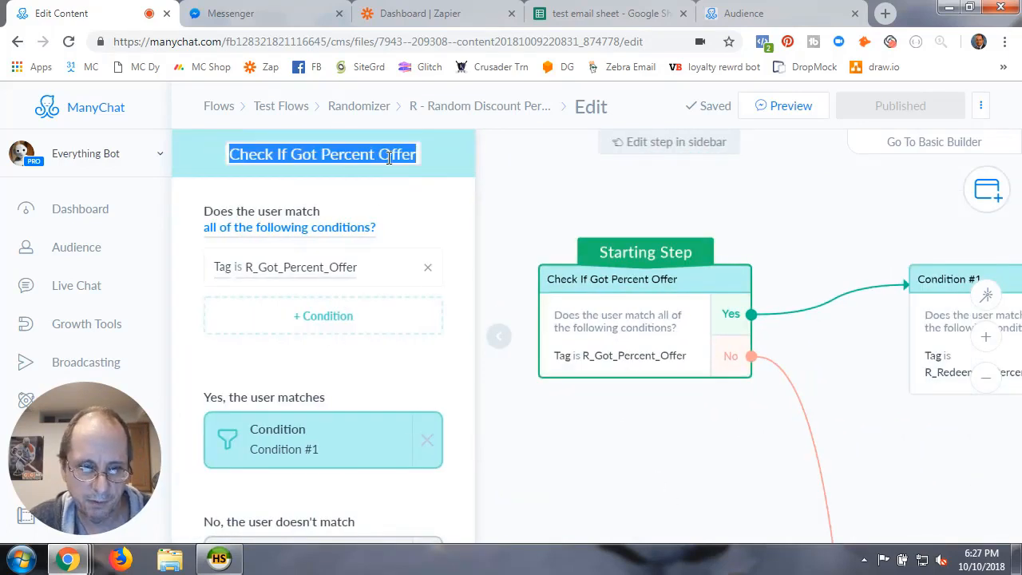
left_click(753, 440)
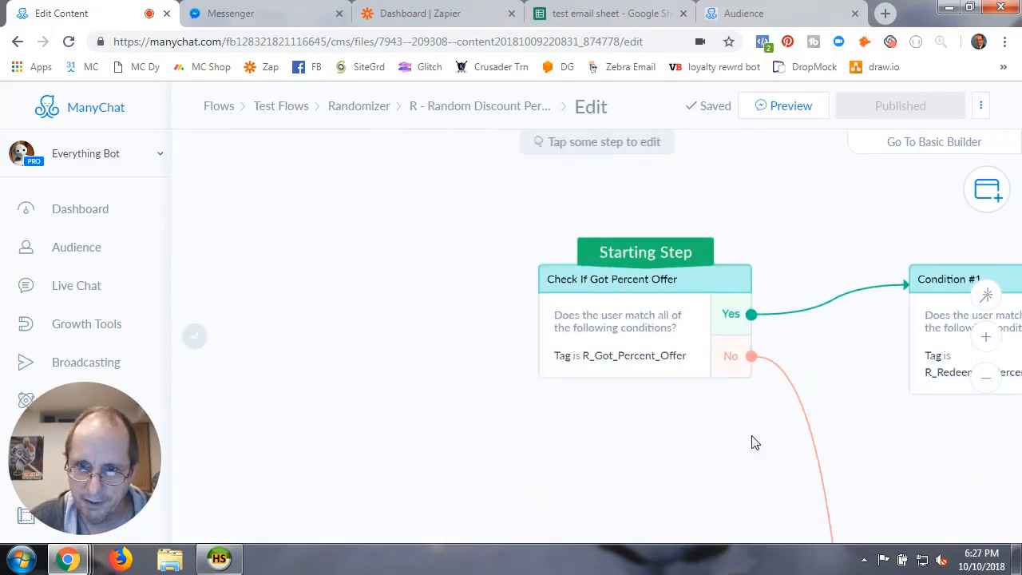
Rename Condition #1 as "Check If Redeemed Percent Offer" by pasting the copied name and replacing "Got" with "Redeemed".
left_click_drag(753, 440, 429, 360)
left_click(685, 257)
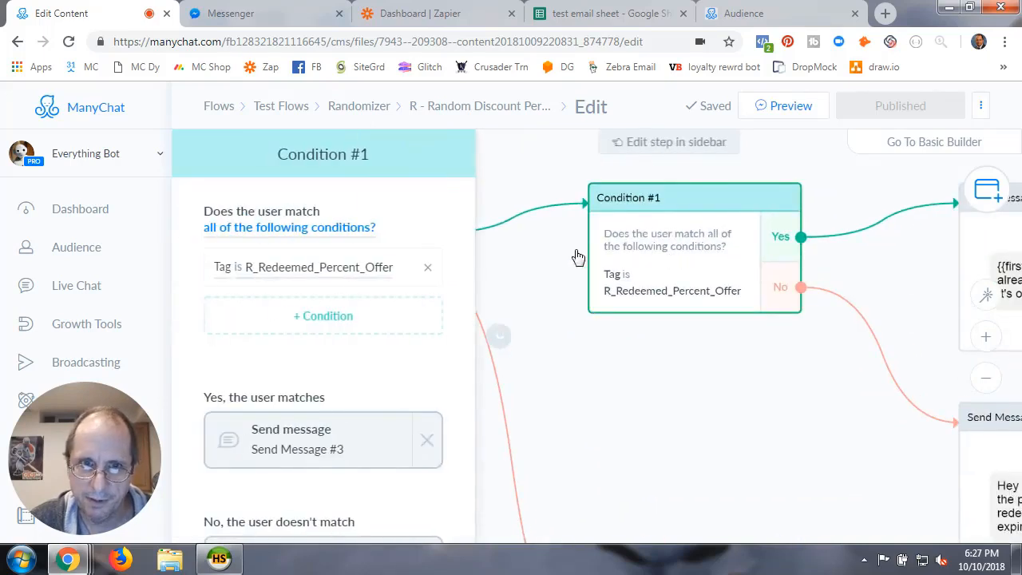
left_click(424, 144)
key("ctrl+v")
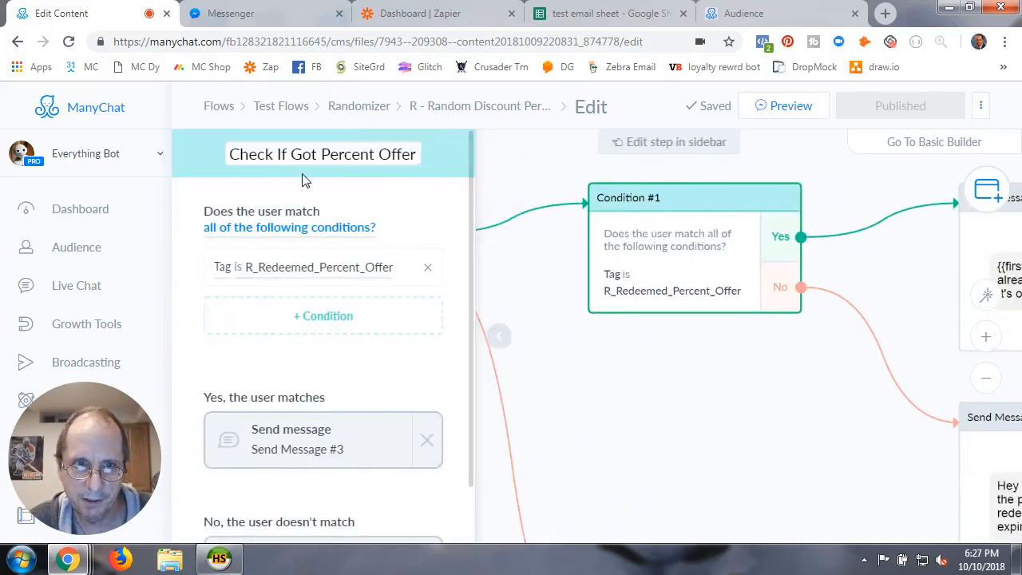
left_click_drag(293, 154, 317, 158)
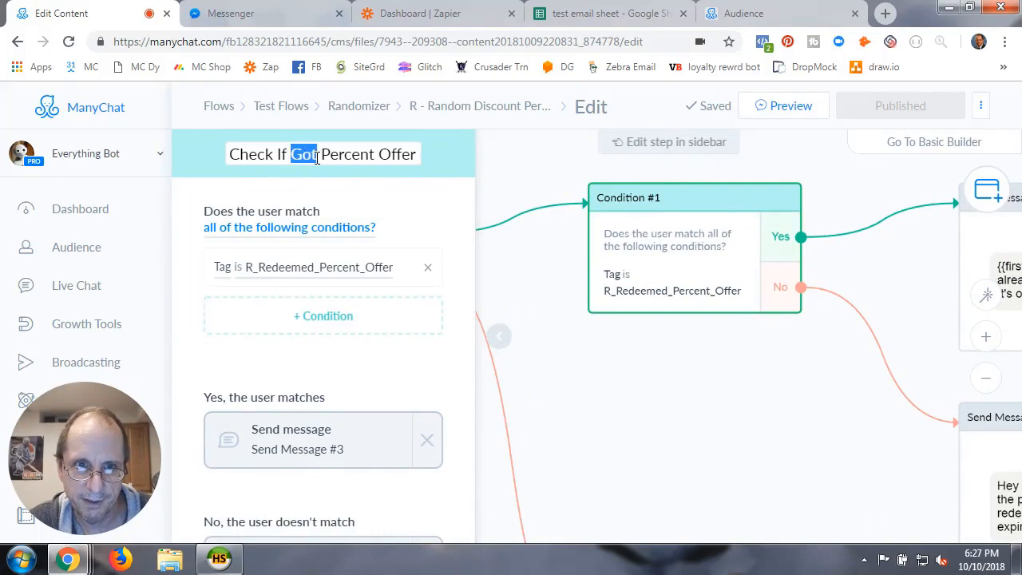
type("Redeemed")
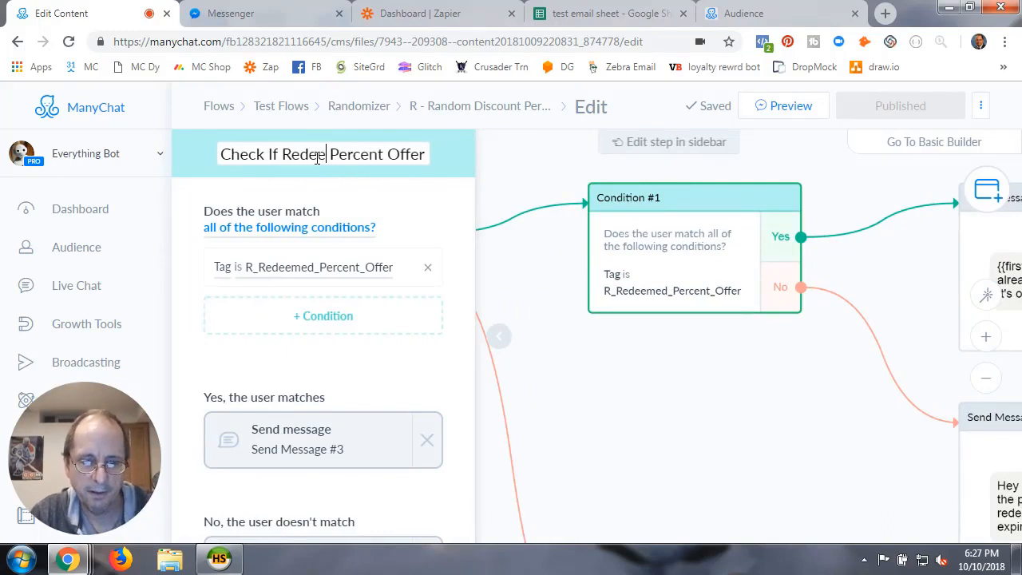
left_click(343, 194)
left_click(723, 420)
Rename Send Message #3, on the redeemed condition's Yes branch, as "Redeemed Message".
left_click_drag(714, 400, 475, 397)
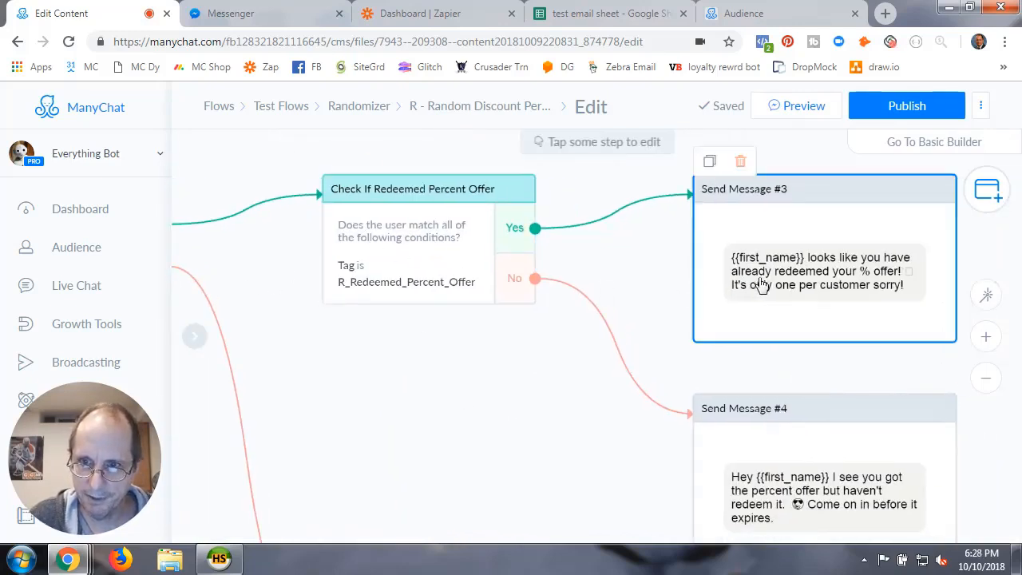
left_click(804, 233)
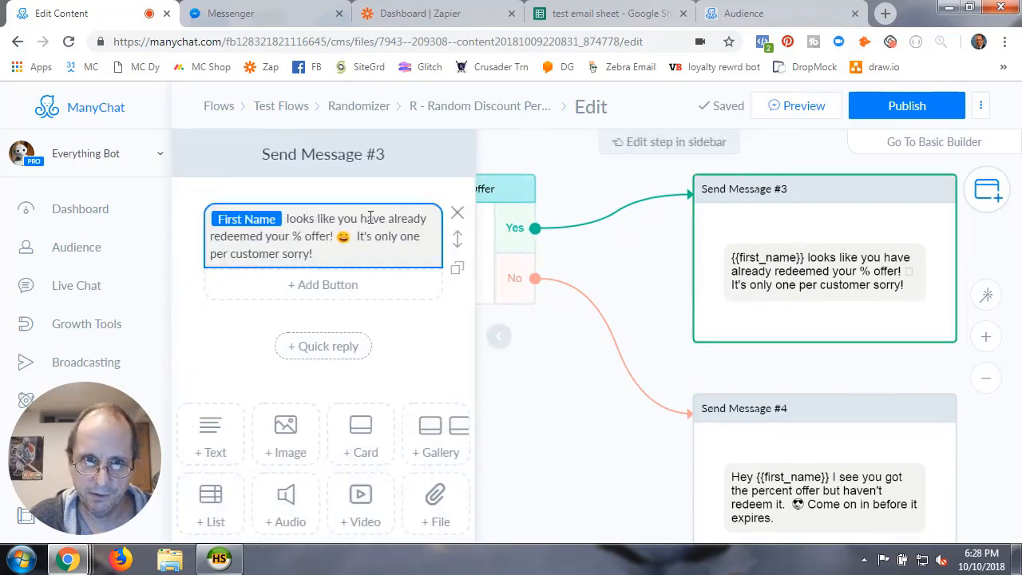
left_click(322, 154)
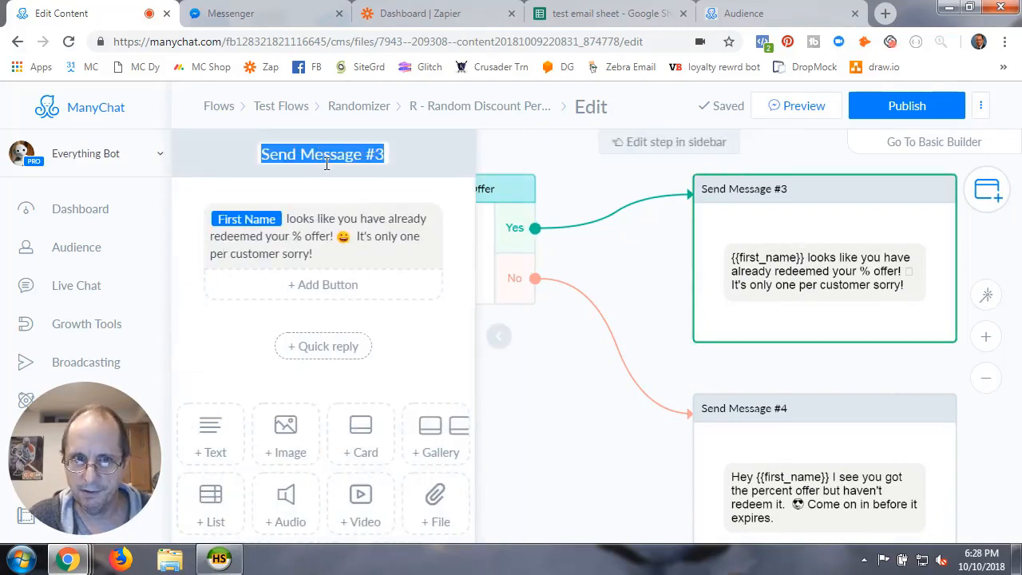
type("Rede")
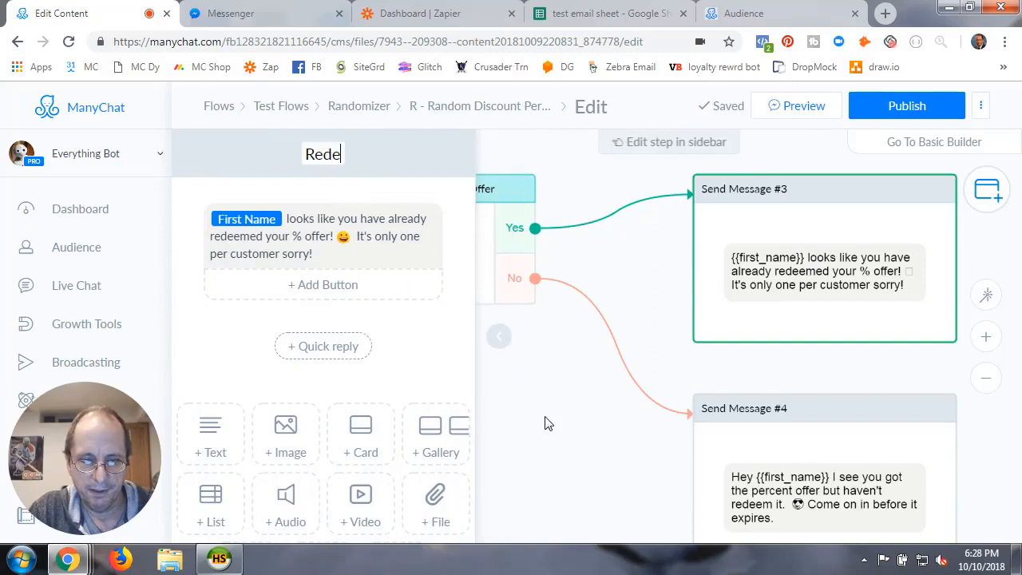
type("emed Message")
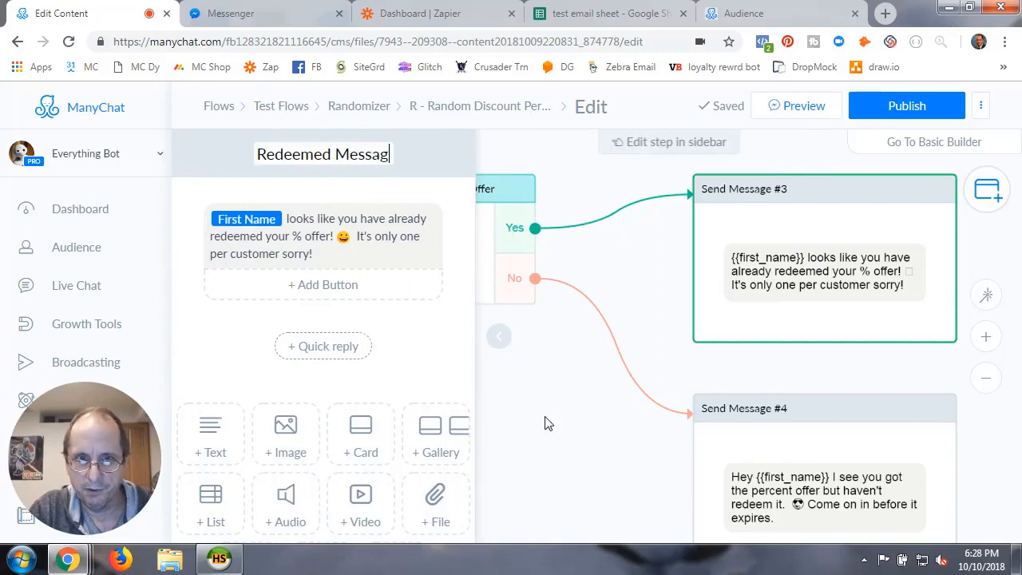
key("Return")
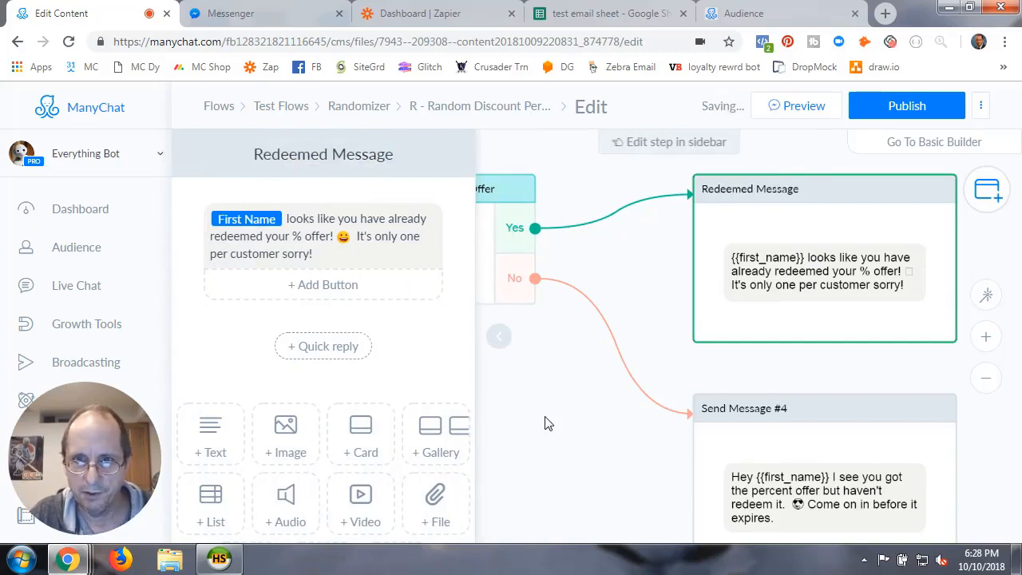
Rename Send Message #4, on the redeemed condition's No branch, as "Haven't Redeemed Message".
left_click(767, 435)
left_click(316, 154)
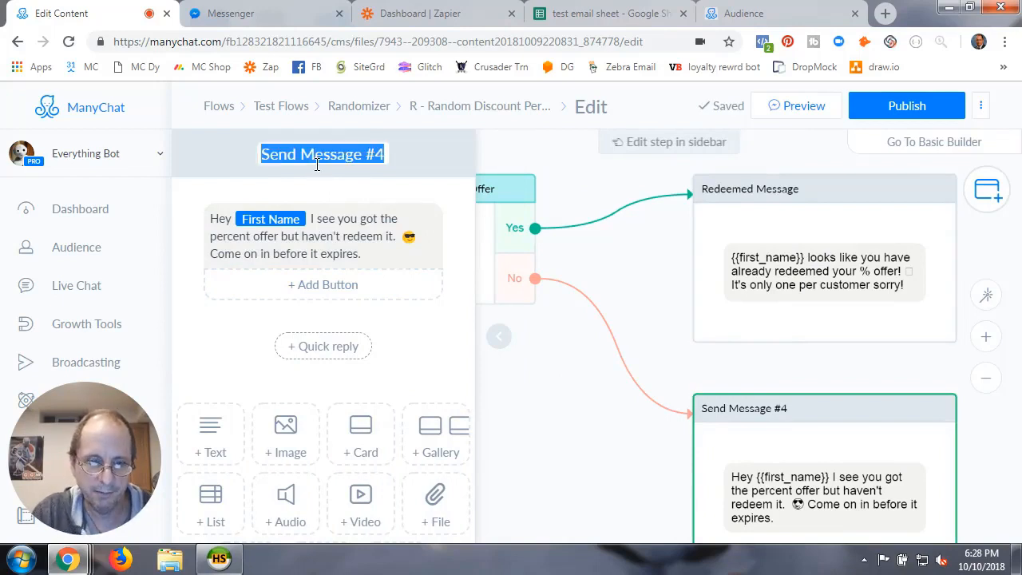
type("Have")
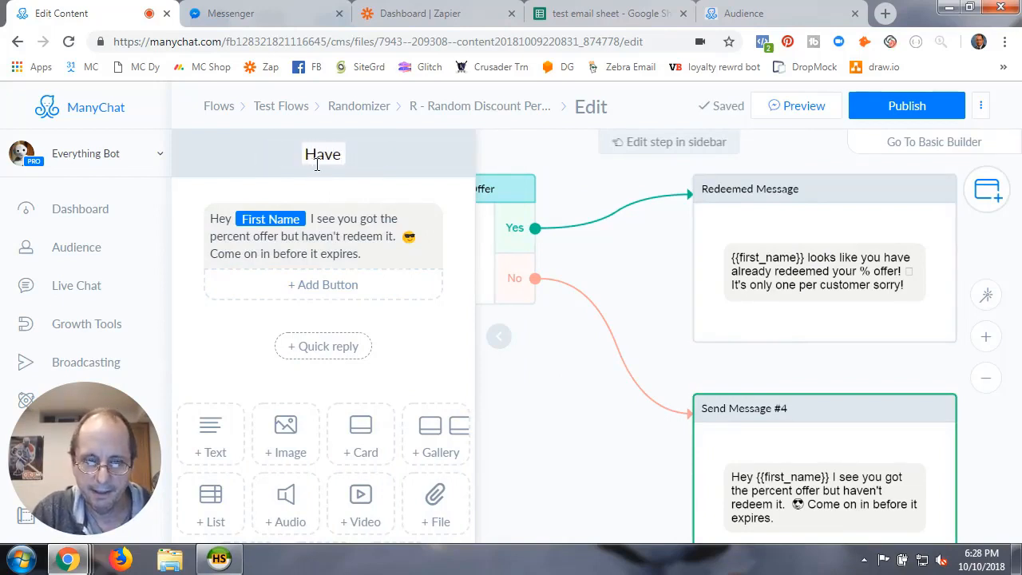
type("n't Redeem")
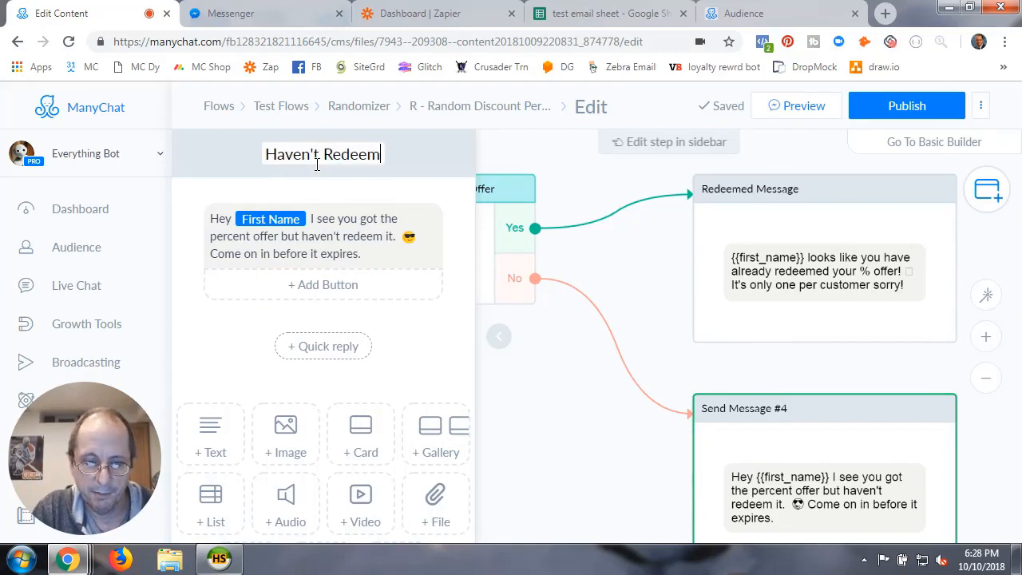
type("ed Message")
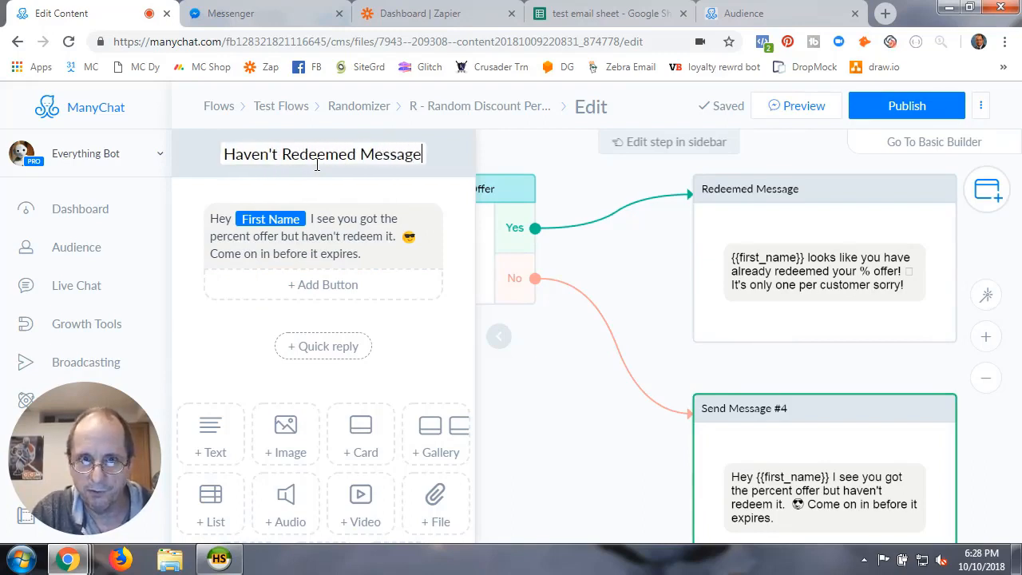
key("Return")
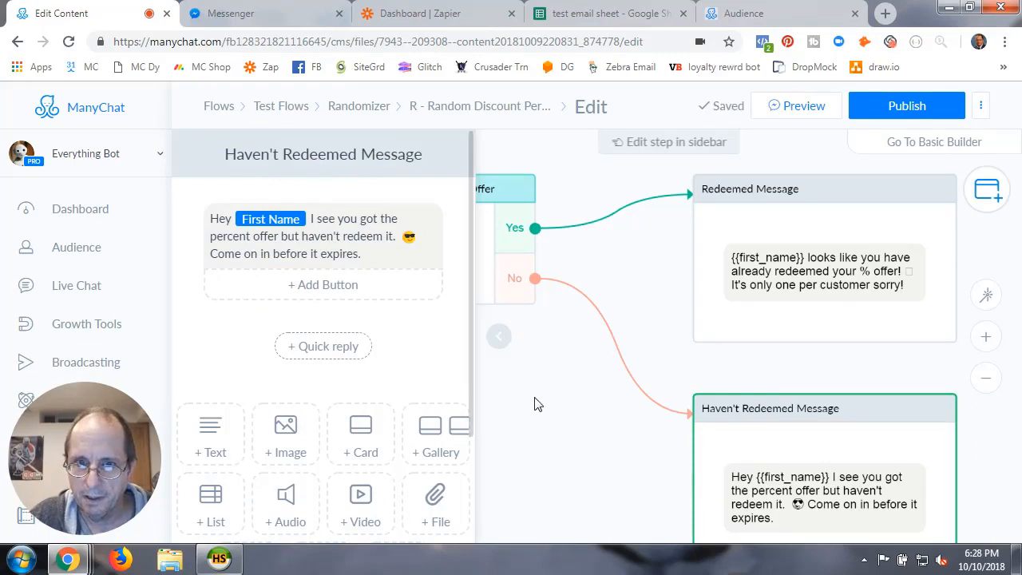
left_click(498, 337)
left_click(387, 286)
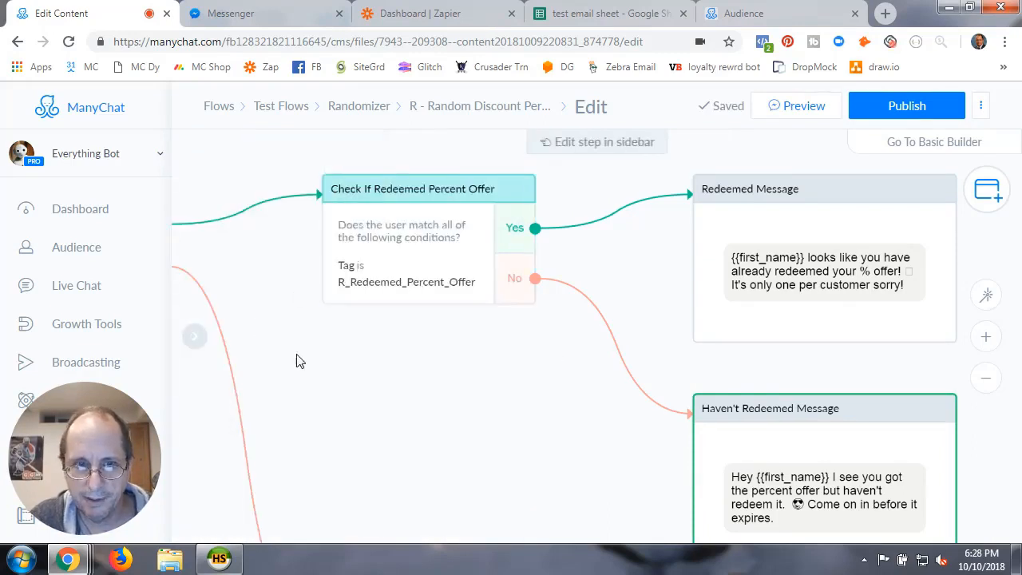
Examine both condition branches and trace the starting condition's No path to the Send Message step that asks for the email.
left_click_drag(296, 358, 420, 338)
left_click_drag(651, 391, 319, 347)
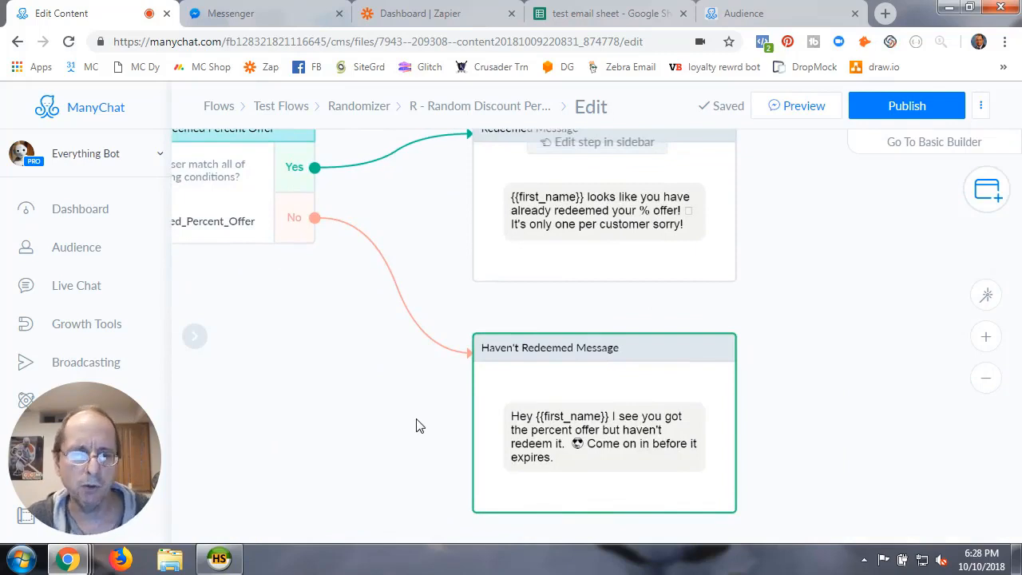
scroll(398, 420, "down", 4)
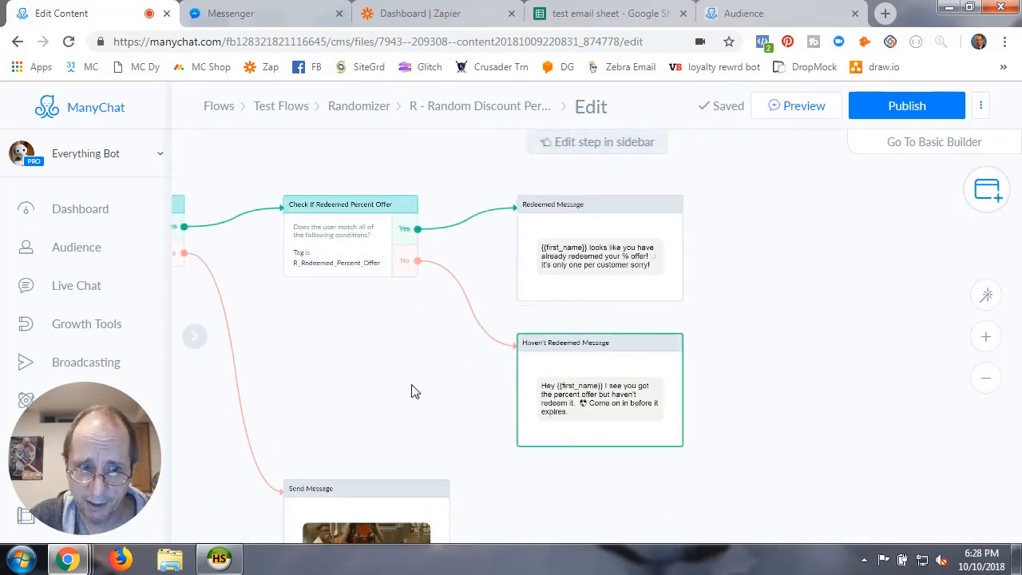
left_click_drag(413, 390, 489, 341)
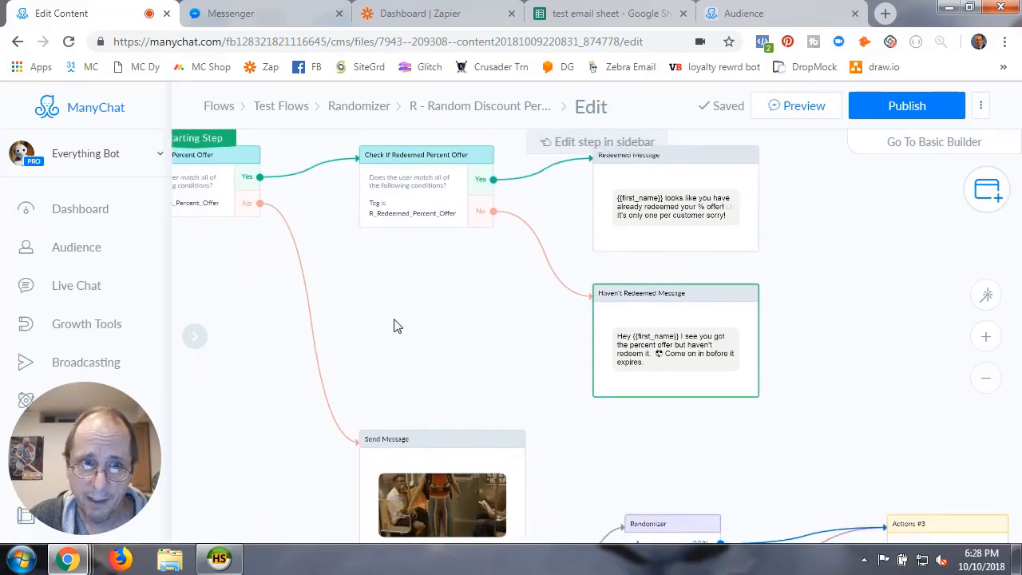
left_click_drag(395, 325, 489, 314)
scroll(314, 313, "up", 2)
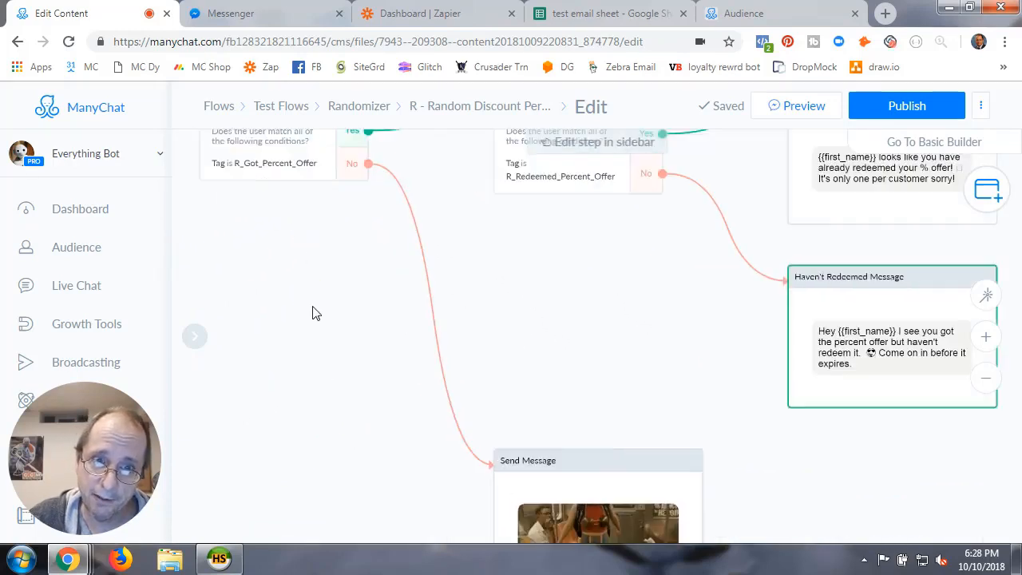
left_click_drag(334, 334, 326, 230)
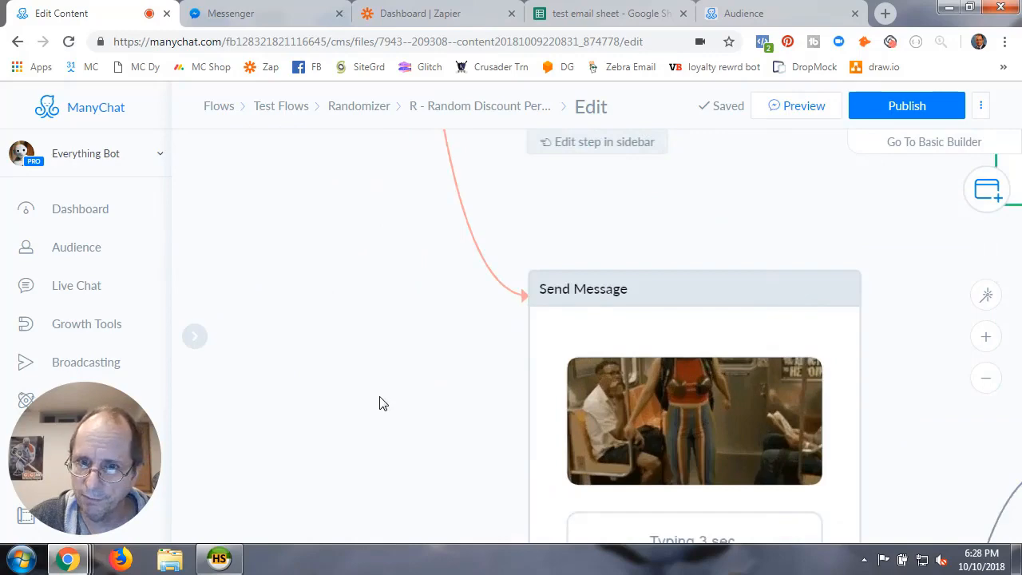
left_click_drag(379, 403, 251, 229)
left_click_drag(303, 297, 315, 372)
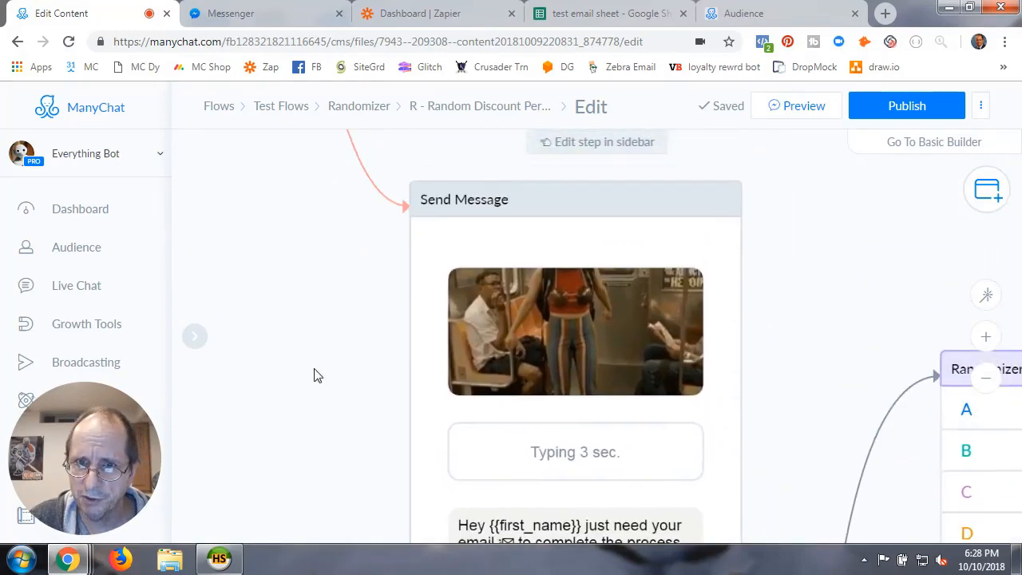
Rename the Send Message step that asks for the email as "Send Opening Message".
left_click(485, 205)
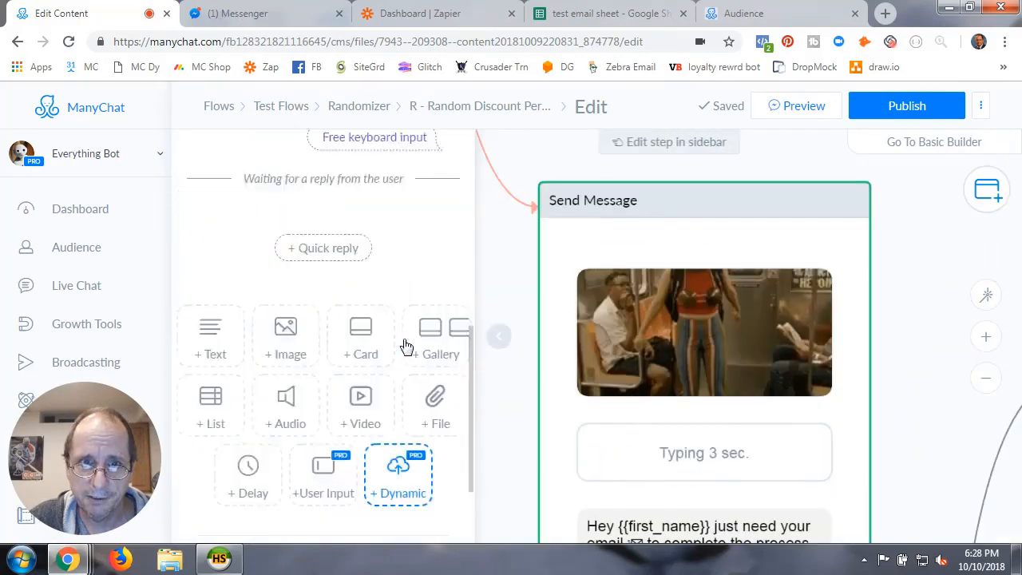
left_click(358, 160)
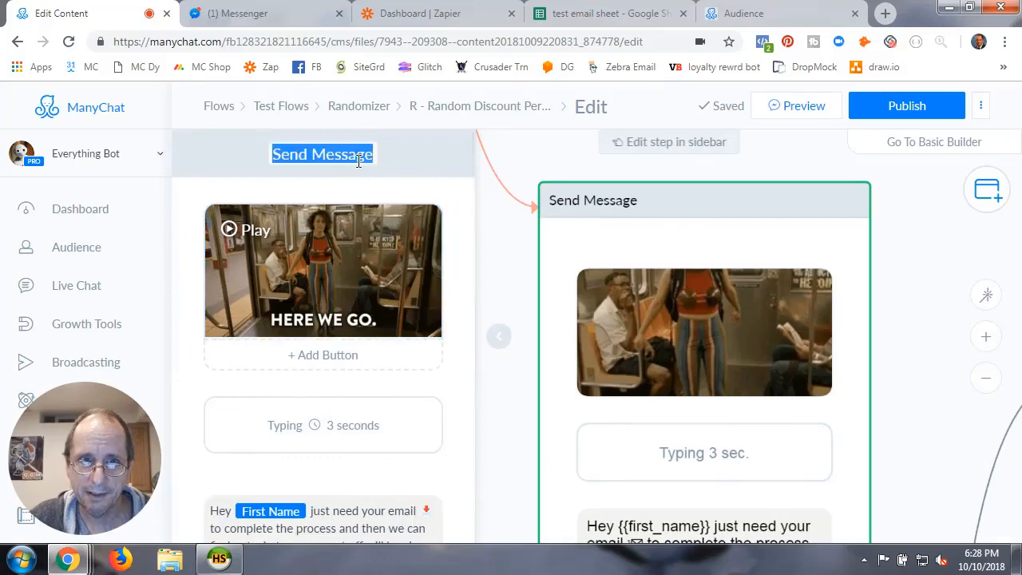
type("Send Opr")
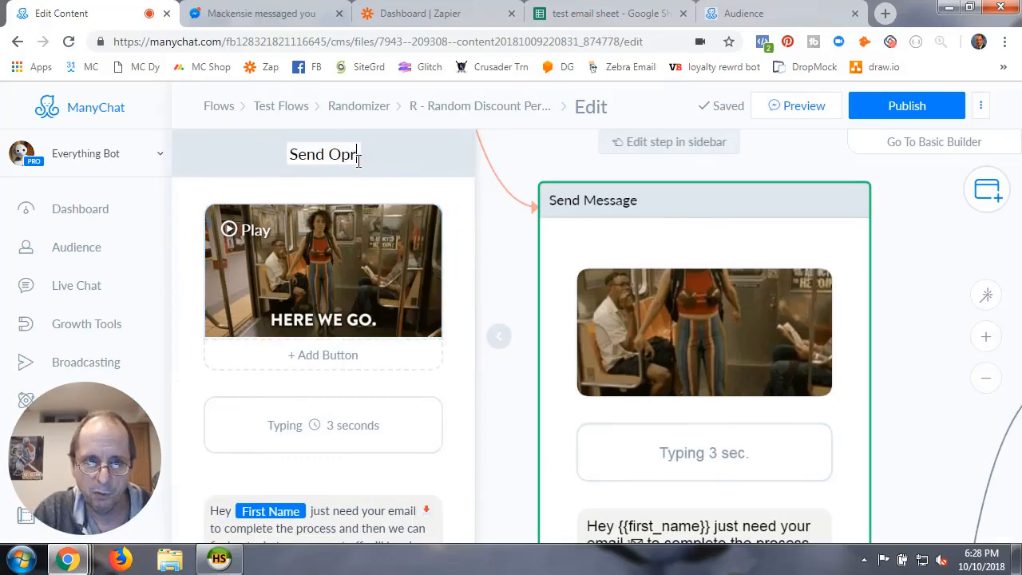
key("BackSpace")
type("en")
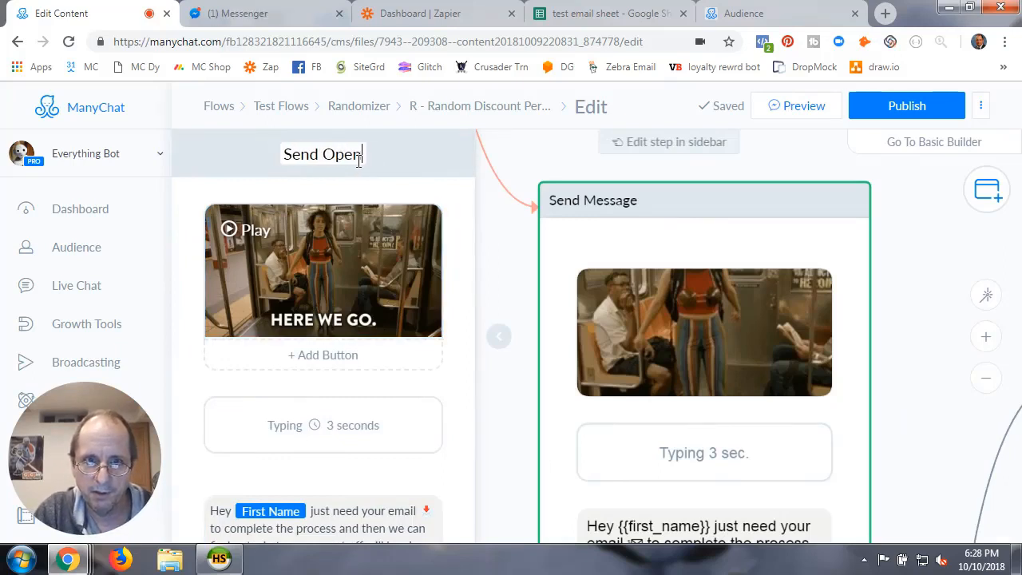
type("ing Message")
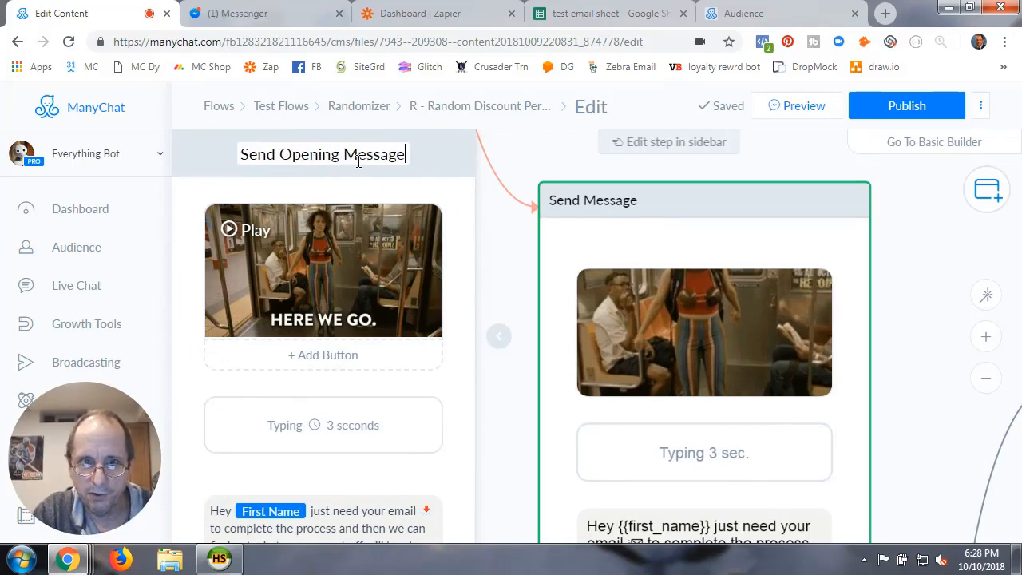
key("Return")
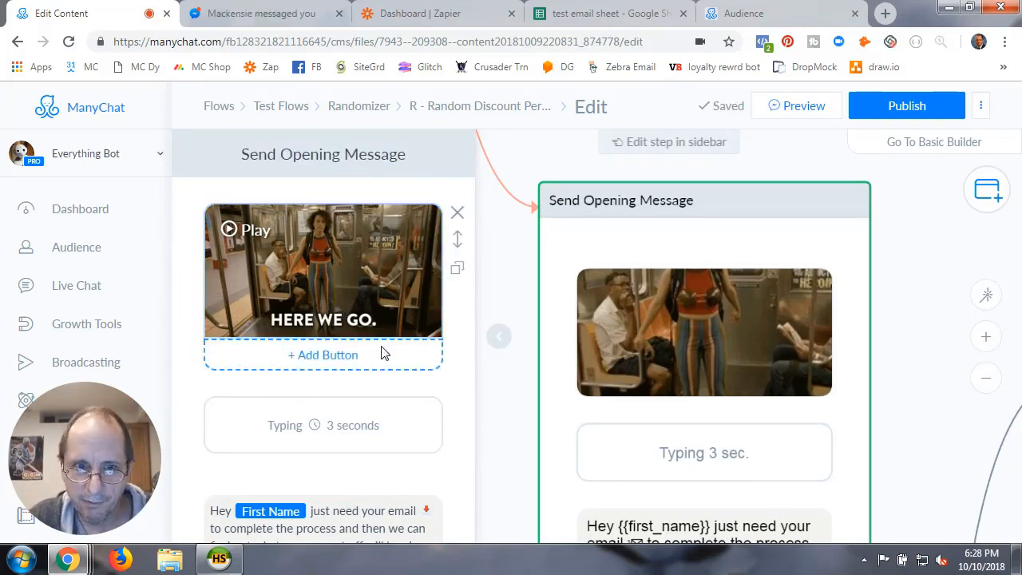
Examine the opening message's email prompt and its user input settings, including reply type, retry message and custom field.
scroll(385, 416, "down", 1)
scroll(385, 429, "down", 1)
scroll(327, 426, "down", 2)
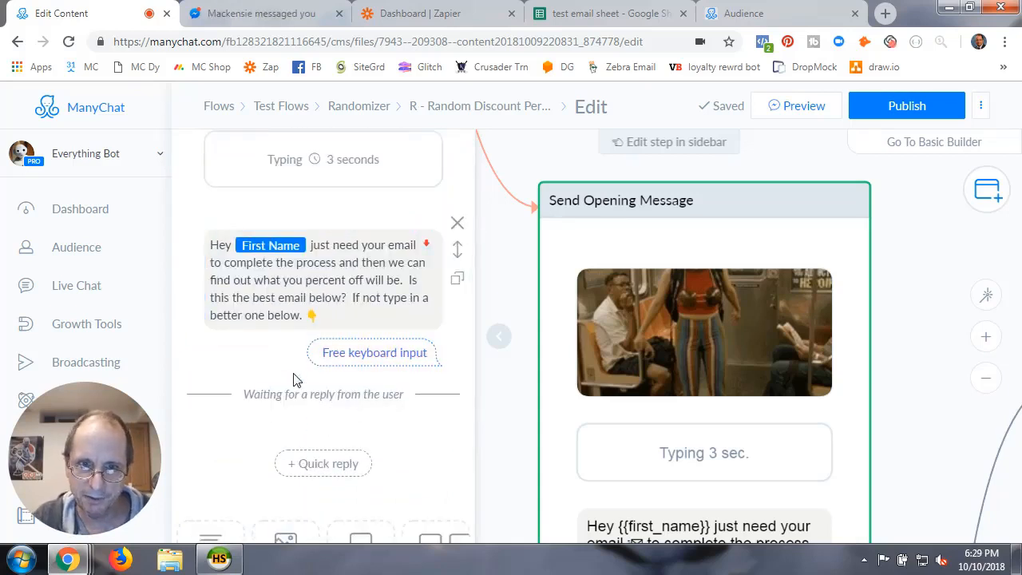
left_click(308, 353)
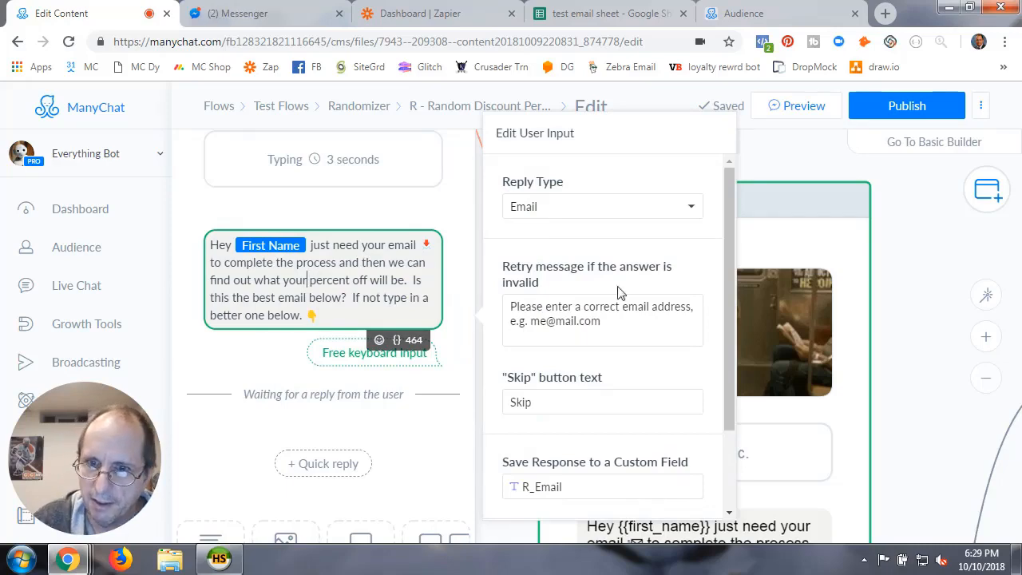
left_click(894, 300)
Follow the opening message to the Randomizer and examine the traffic split and linked actions of variations A to E.
scroll(482, 448, "down", 3)
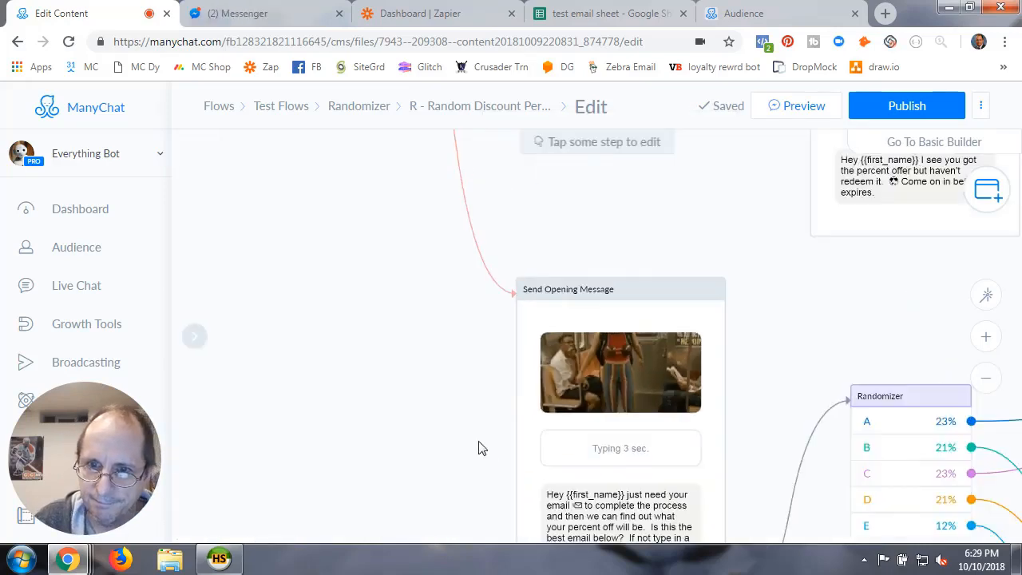
left_click_drag(452, 450, 326, 265)
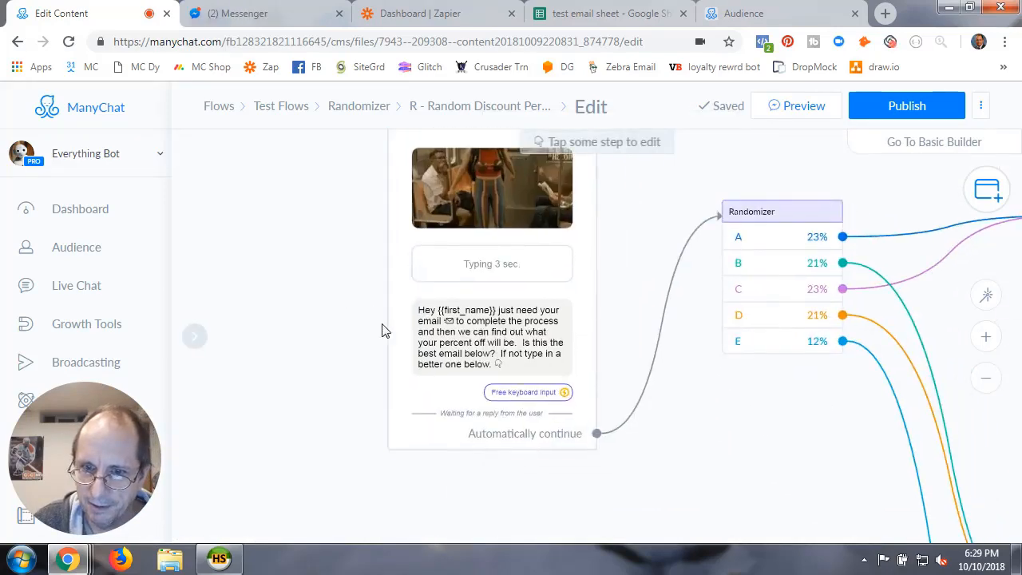
left_click(755, 276)
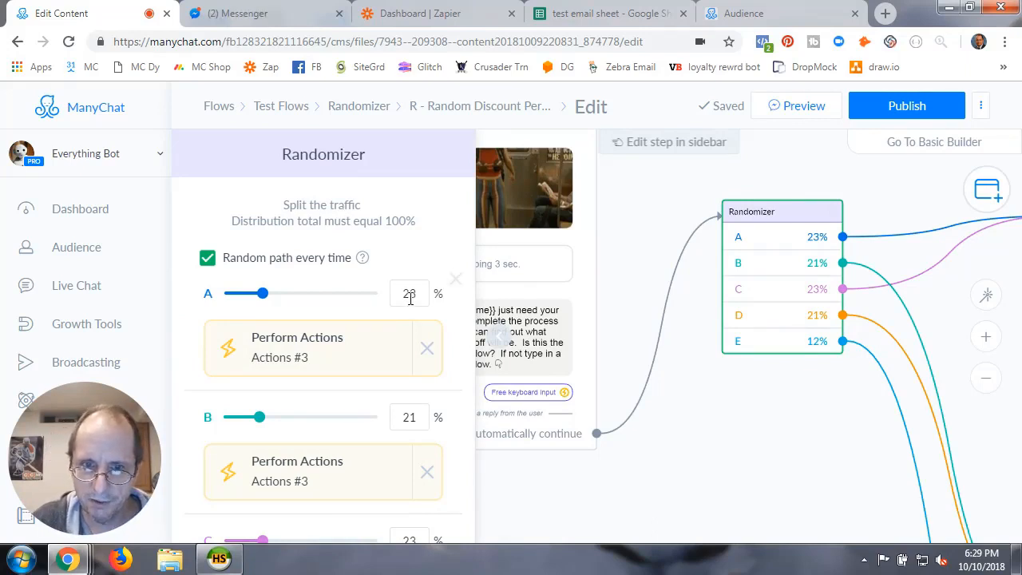
scroll(370, 441, "down", 2)
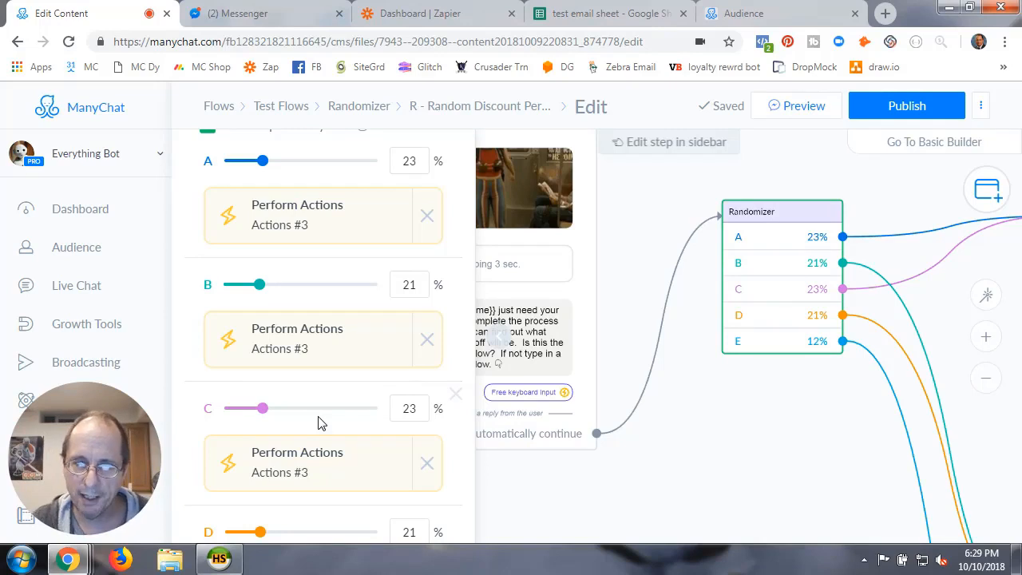
scroll(318, 423, "down", 3)
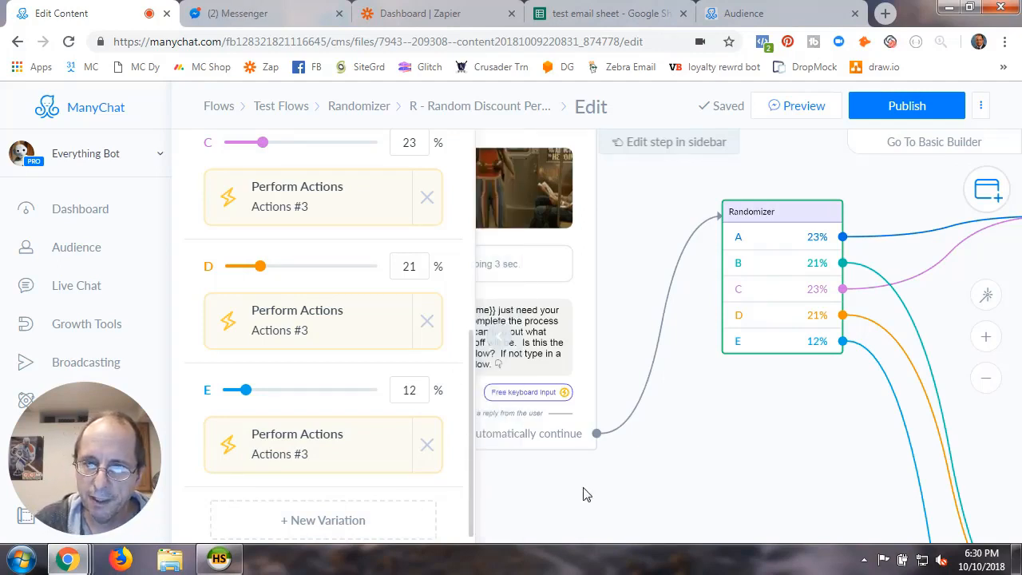
left_click(704, 451)
Rename the Actions #3 step leading to the 5% Off Discount Message as "Set Custom Field to 5%" and copy that name.
left_click_drag(782, 434, 525, 452)
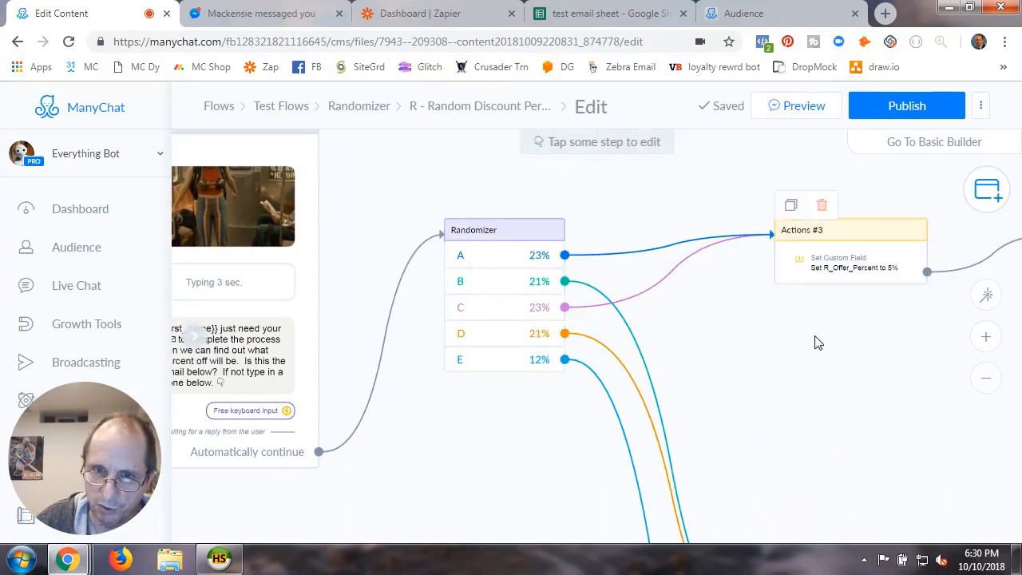
left_click_drag(815, 342, 615, 368)
left_click(621, 264)
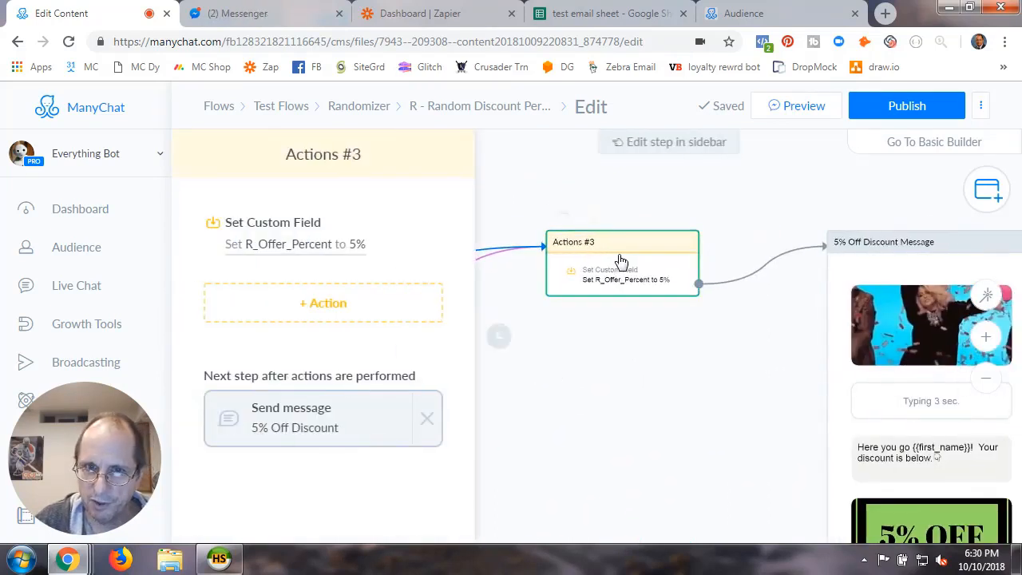
left_click(355, 157)
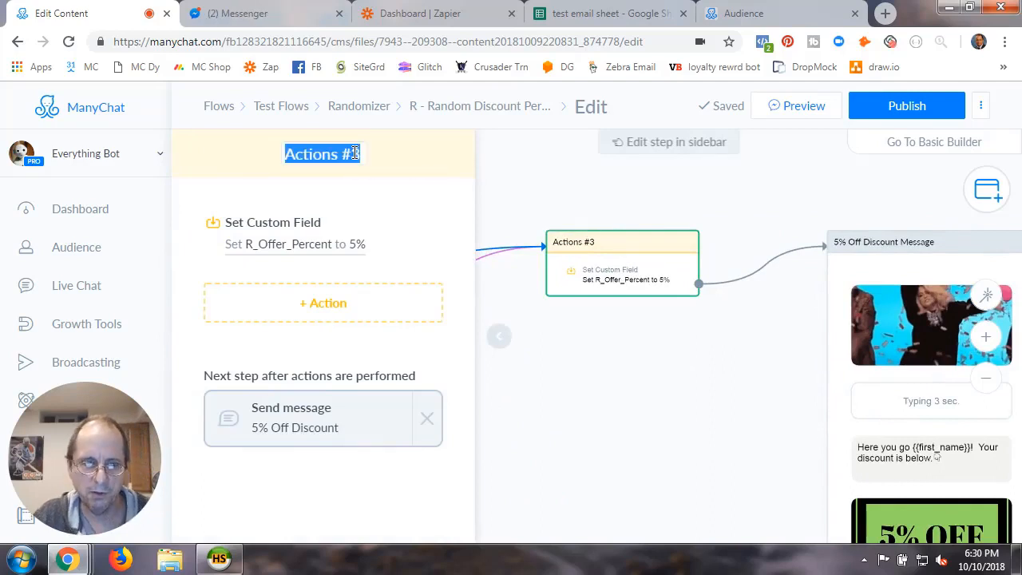
type("Set Customer")
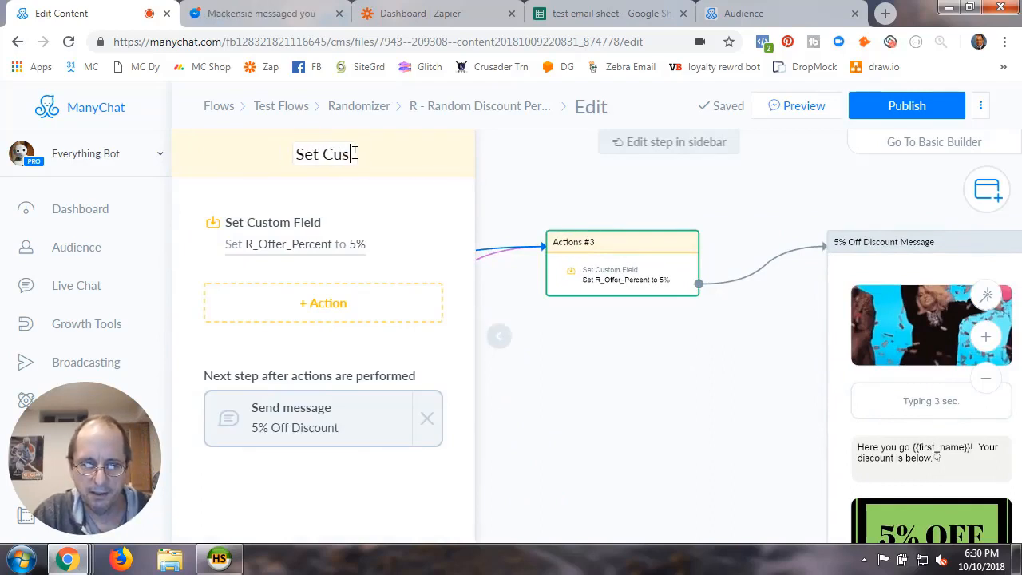
key("BackSpace")
key("BackSpace")
type("Field")
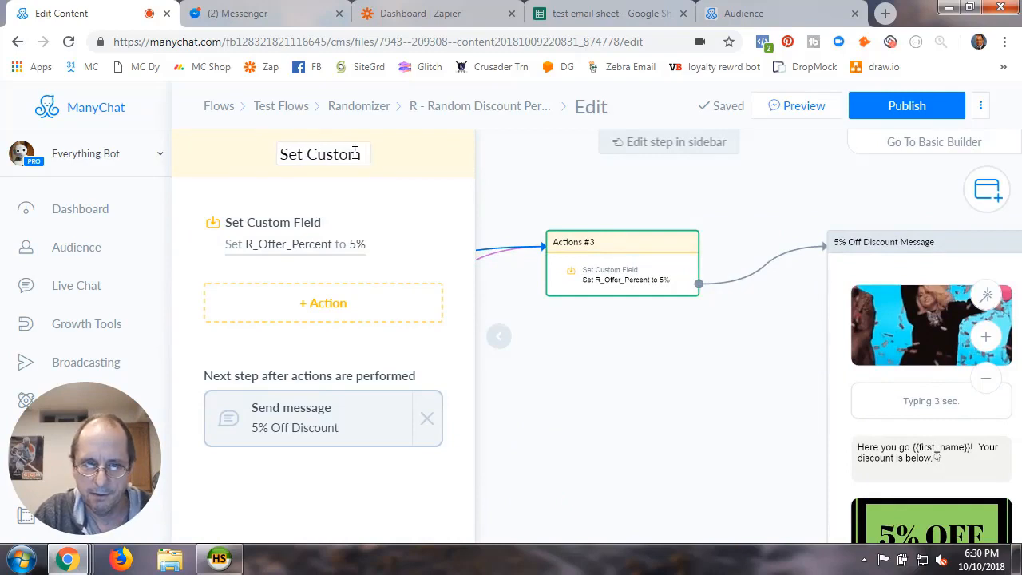
type("s")
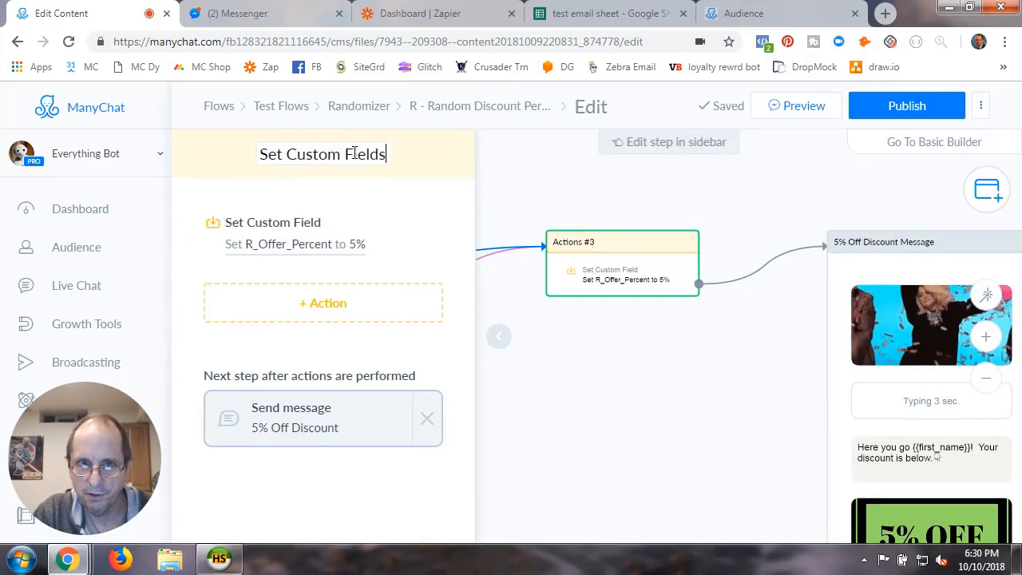
key("BackSpace")
type("to 5%")
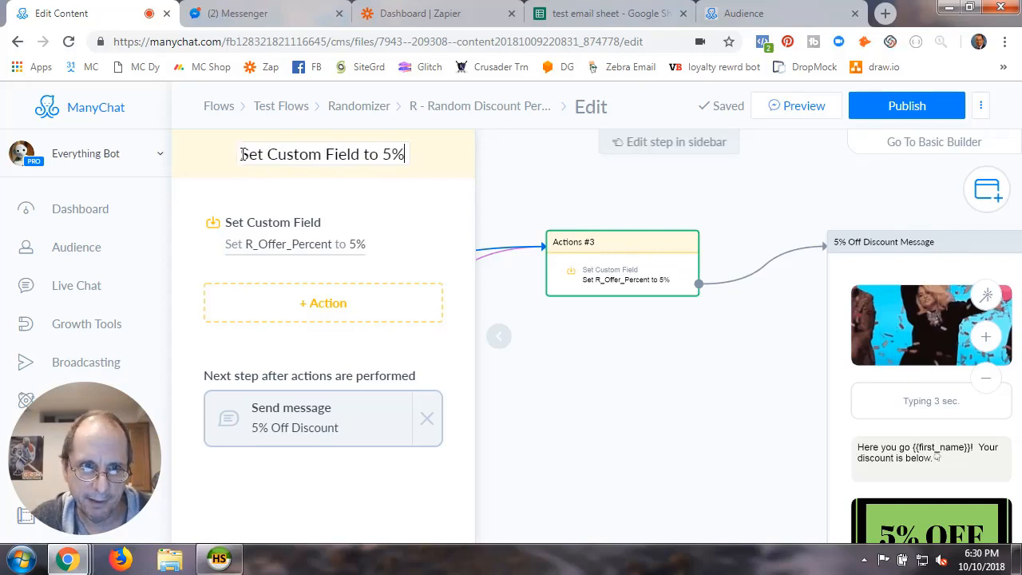
left_click_drag(242, 154, 432, 158)
key("ctrl+c")
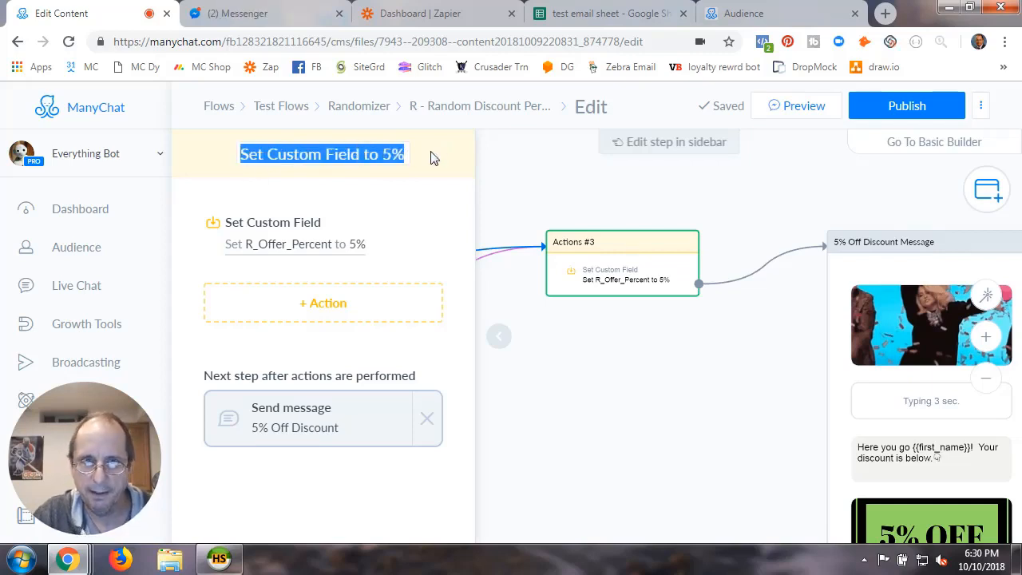
key("Return")
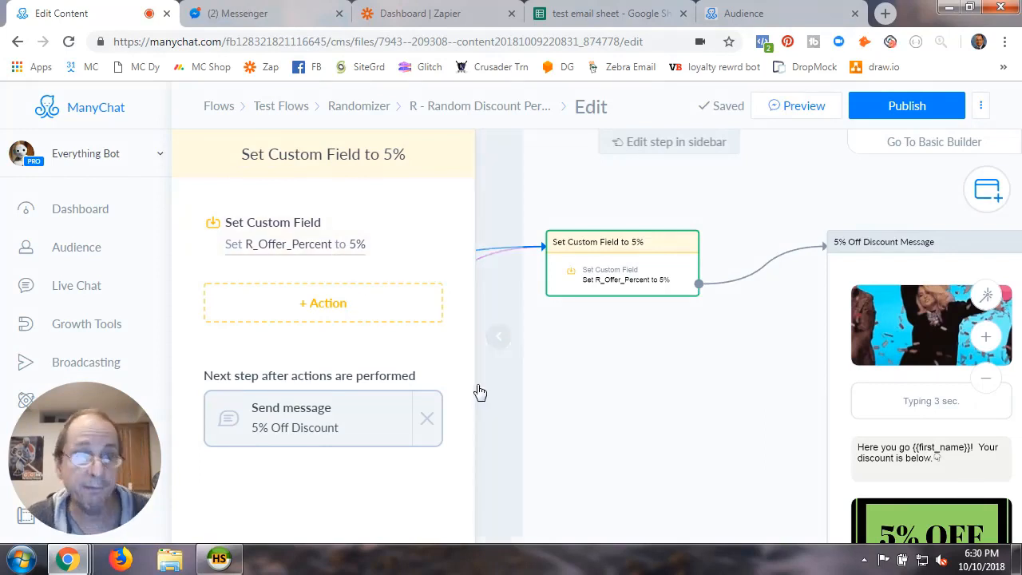
Rename the Actions #3 step leading to the 10% Off Discount Message as "Set Custom Field to 10%", reusing the copied name.
left_click(498, 336)
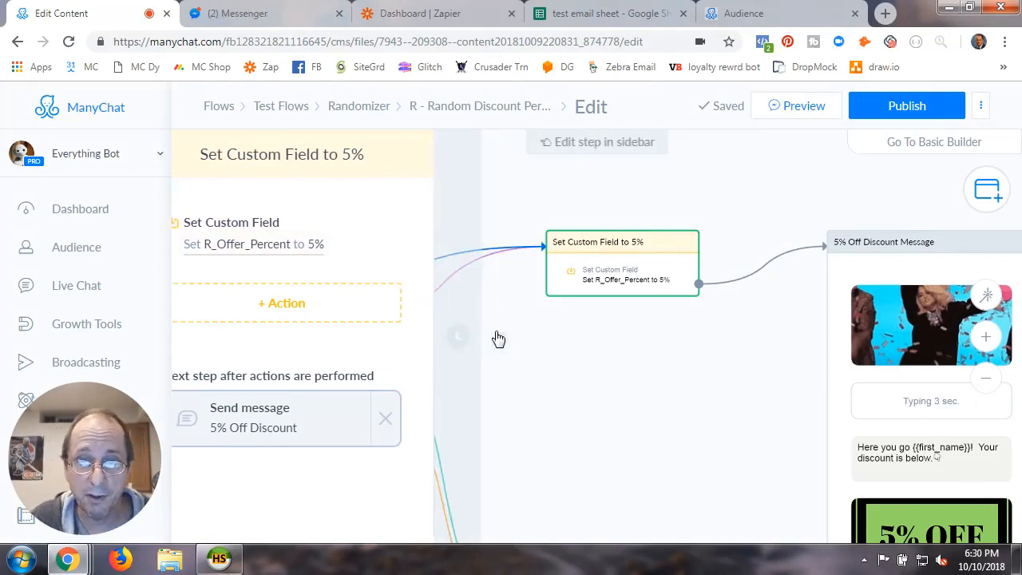
left_click_drag(669, 386, 527, 290)
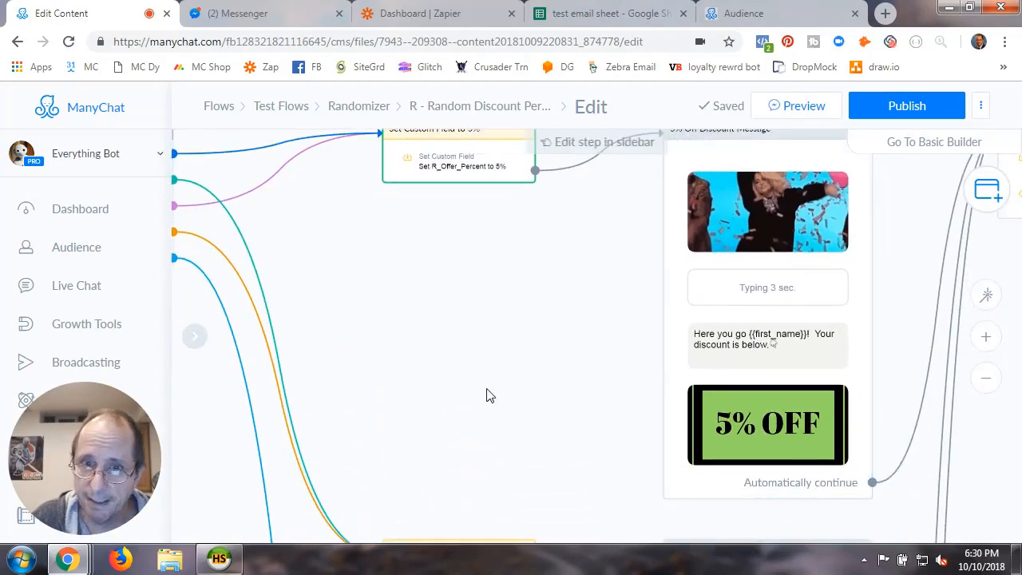
left_click_drag(546, 353, 734, 383)
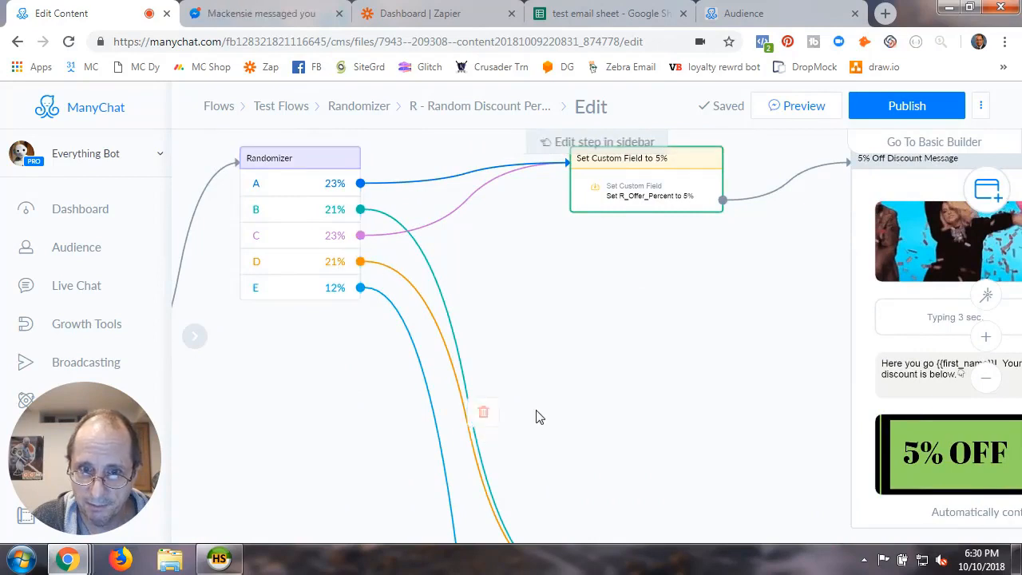
left_click_drag(538, 418, 484, 226)
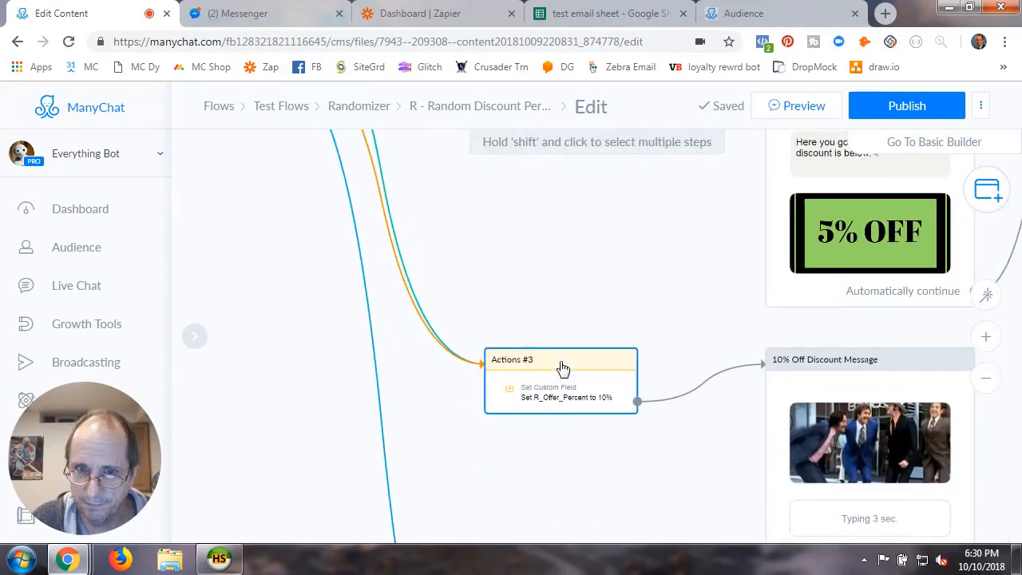
left_click(561, 365)
left_click(319, 154)
key("ctrl+v")
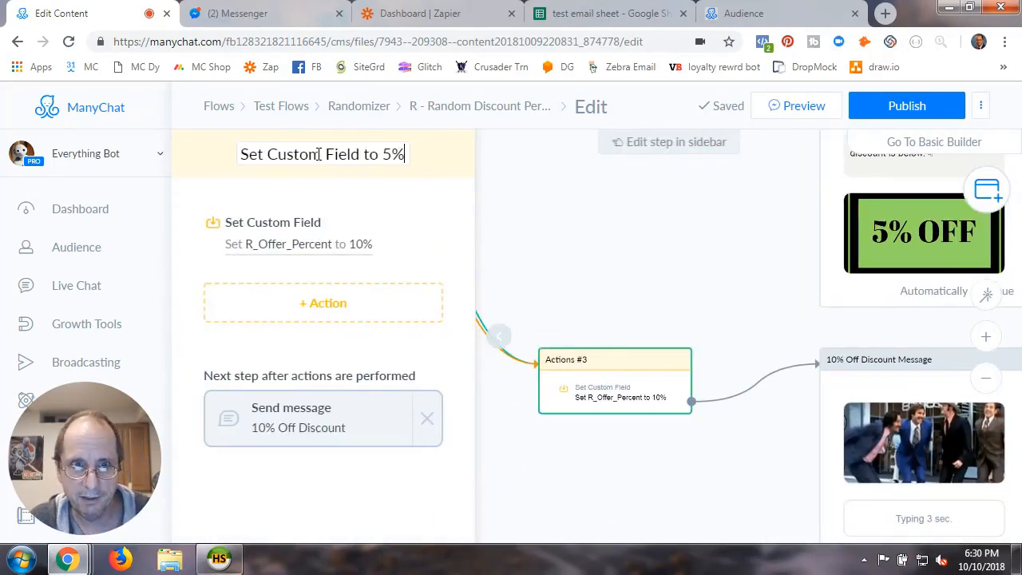
left_click_drag(386, 162, 389, 165)
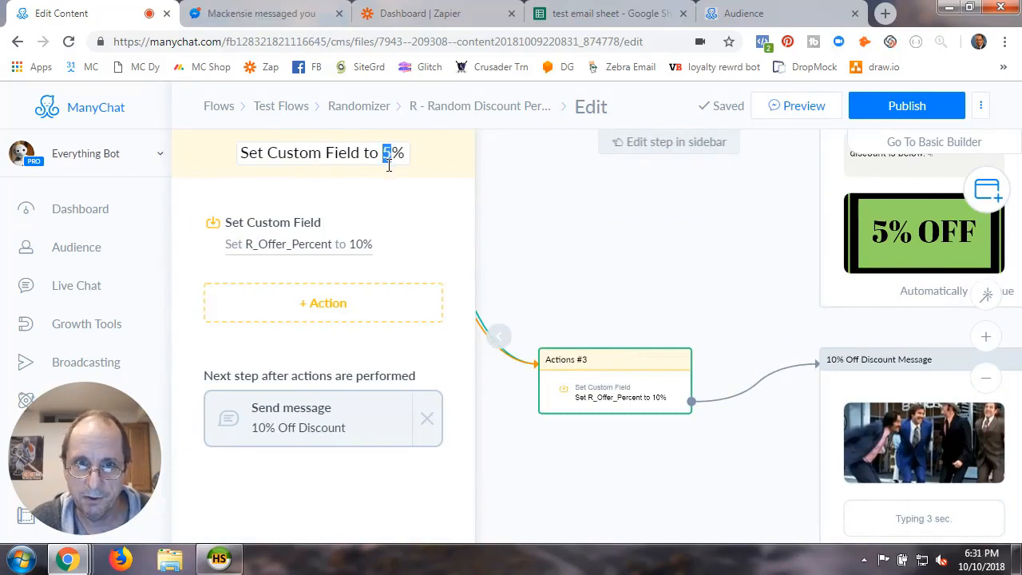
type("10")
key("Return")
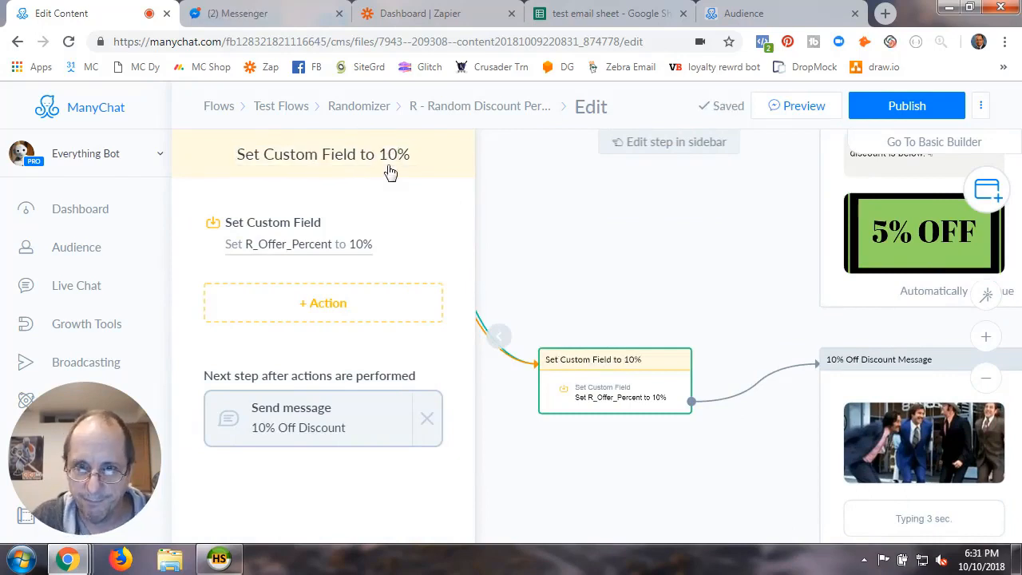
Examine the 10% Off Discount Message and trace its branch back to the Randomizer's variations.
left_click(575, 480)
left_click_drag(703, 463, 534, 287)
left_click_drag(576, 421, 559, 409)
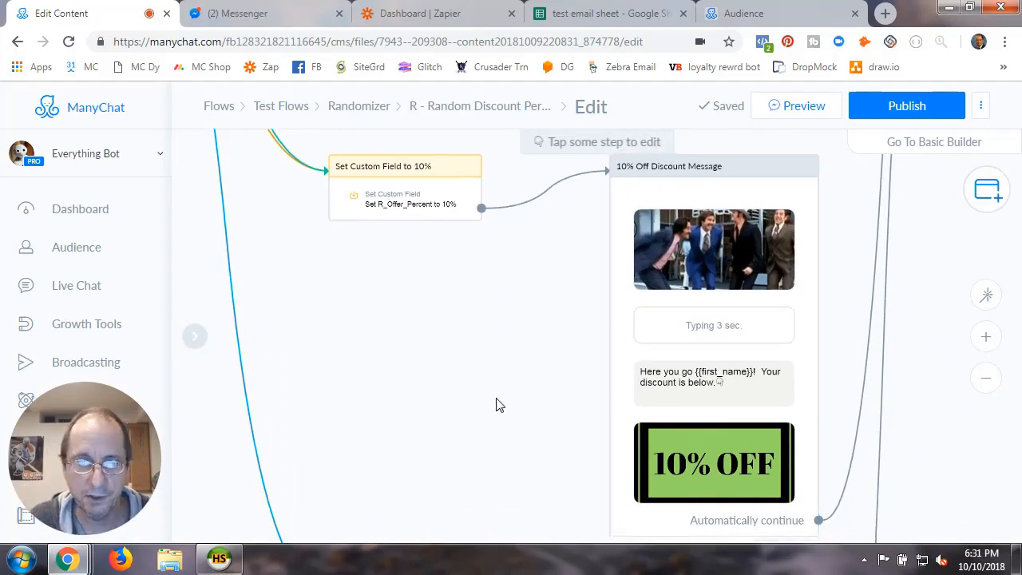
scroll(498, 406, "down", 3)
left_click_drag(558, 424, 643, 463)
left_click_drag(445, 228, 497, 441)
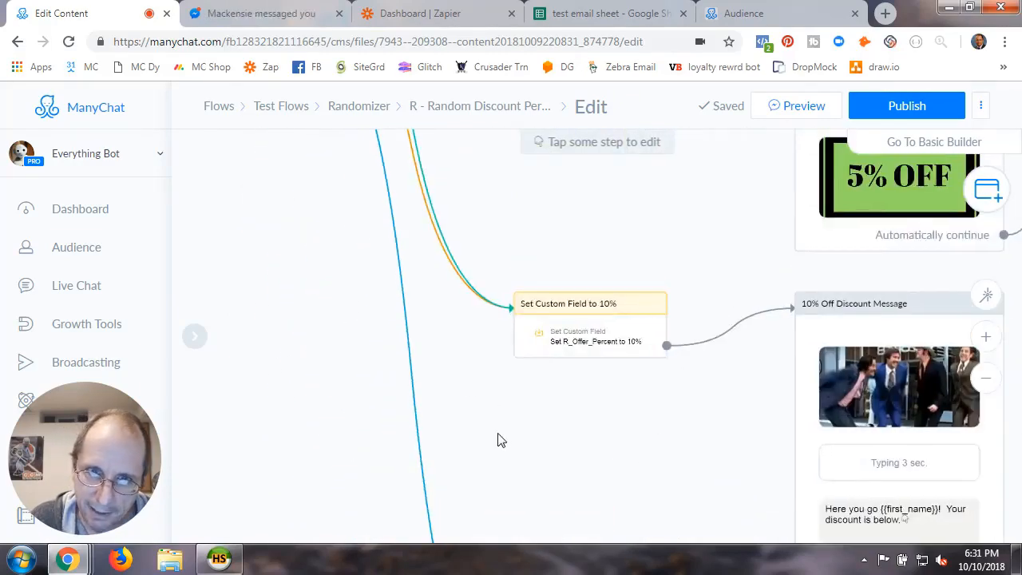
left_click_drag(357, 312, 381, 522)
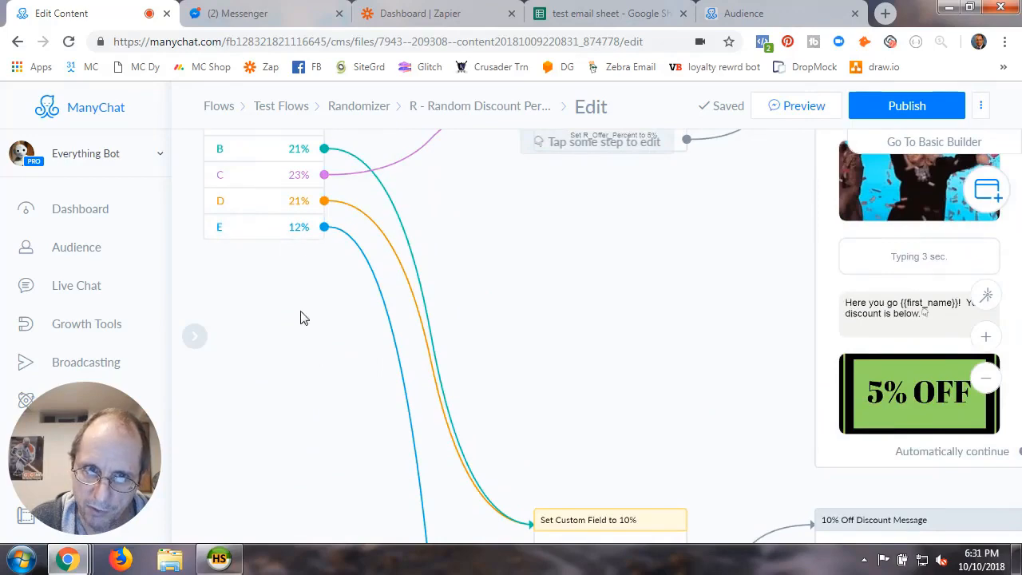
Rename the Actions #3 step leading to the 20% Off Discount Message as "Set Custom Field to 20%", reusing the copied name.
scroll(349, 257, "down", 4)
scroll(349, 258, "down", 8)
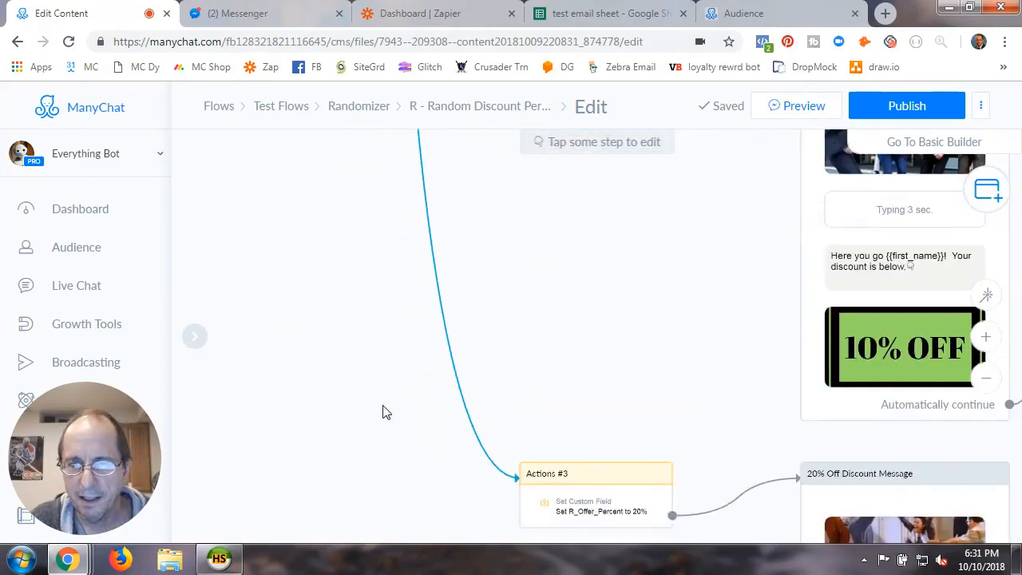
left_click(554, 323)
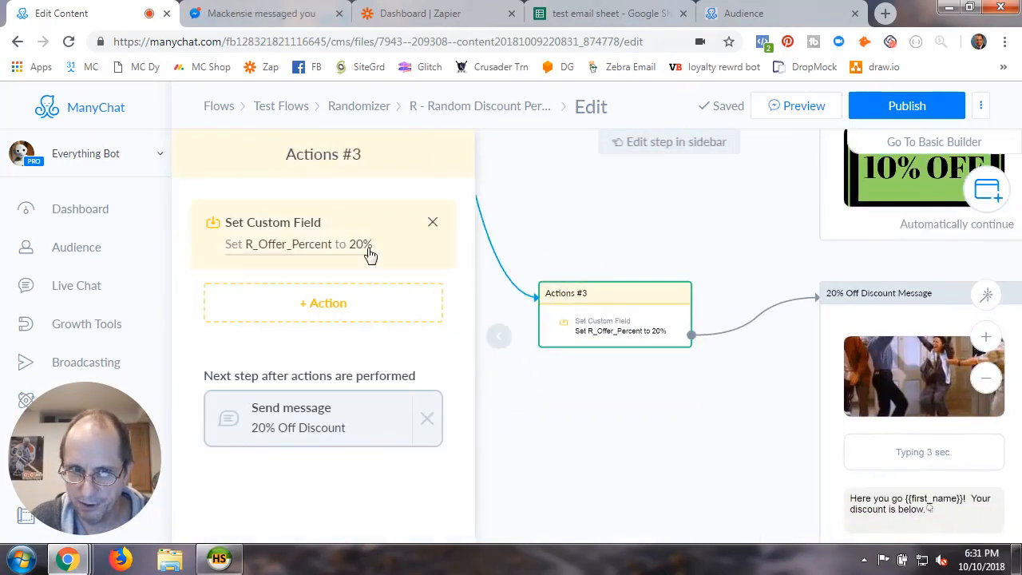
left_click(337, 158)
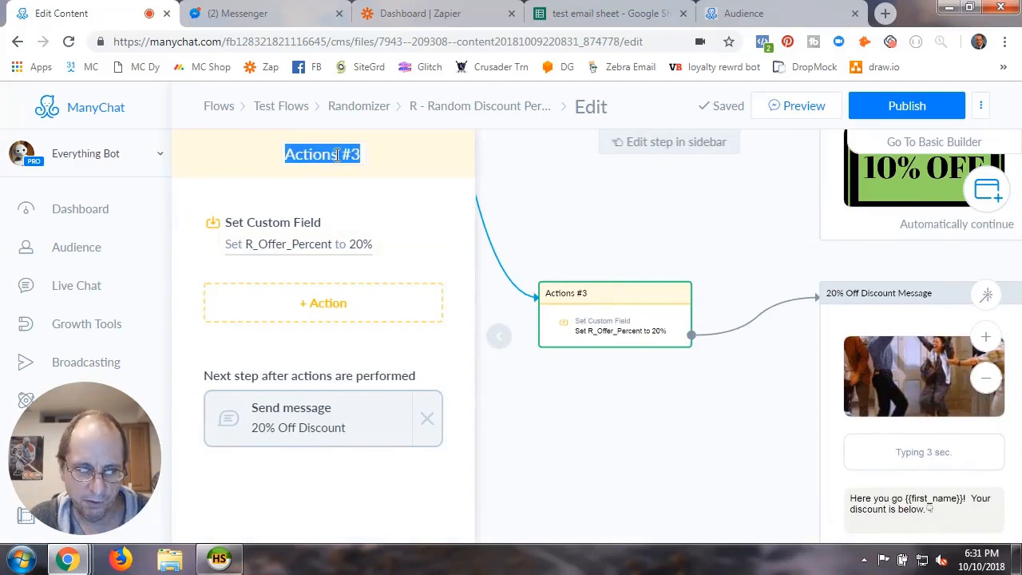
key("ctrl+v")
left_click_drag(384, 157, 391, 159)
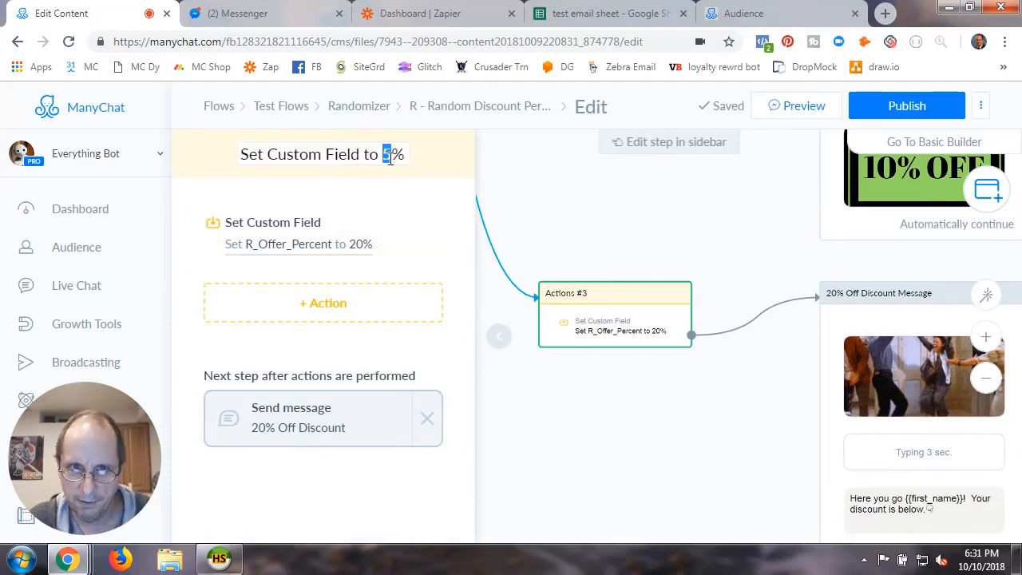
type("20")
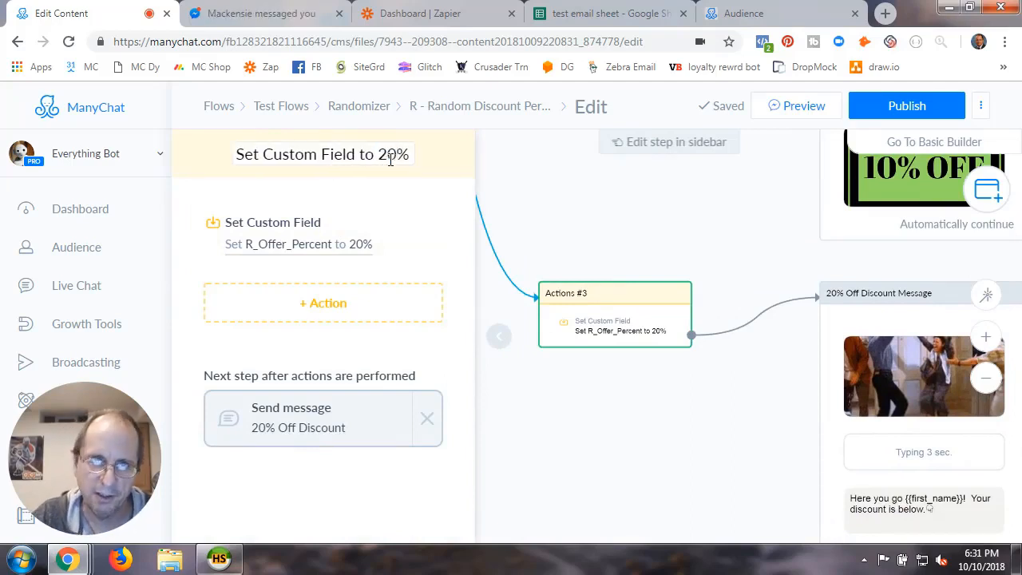
key("Return")
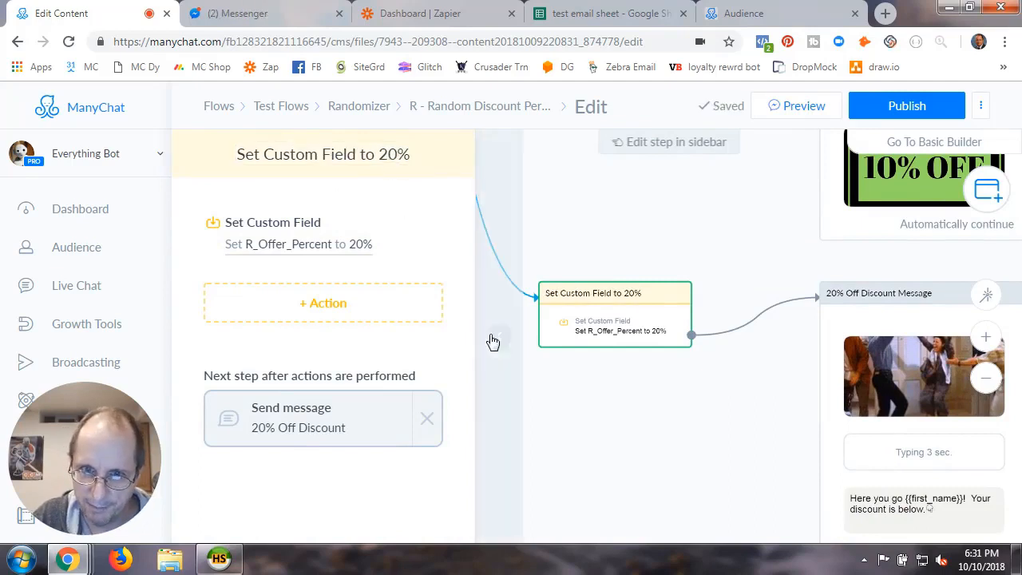
left_click(499, 336)
Trace the discount branches to the shared Actions #2 step and examine its R_Received_Offer_Date operation options and its tag.
left_click_drag(620, 410, 403, 301)
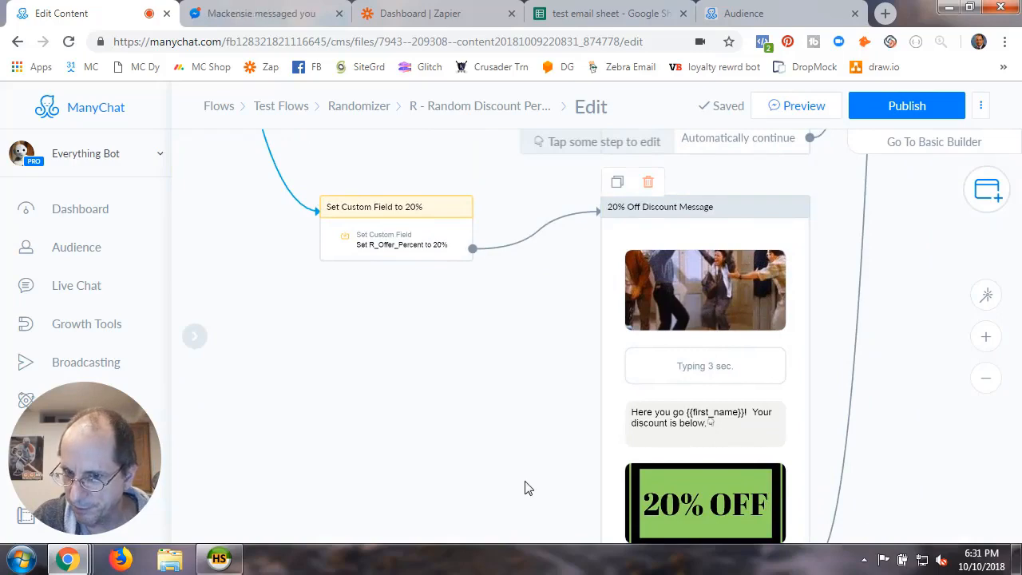
left_click_drag(525, 473, 488, 429)
scroll(506, 354, "down", 3)
scroll(506, 356, "down", 2)
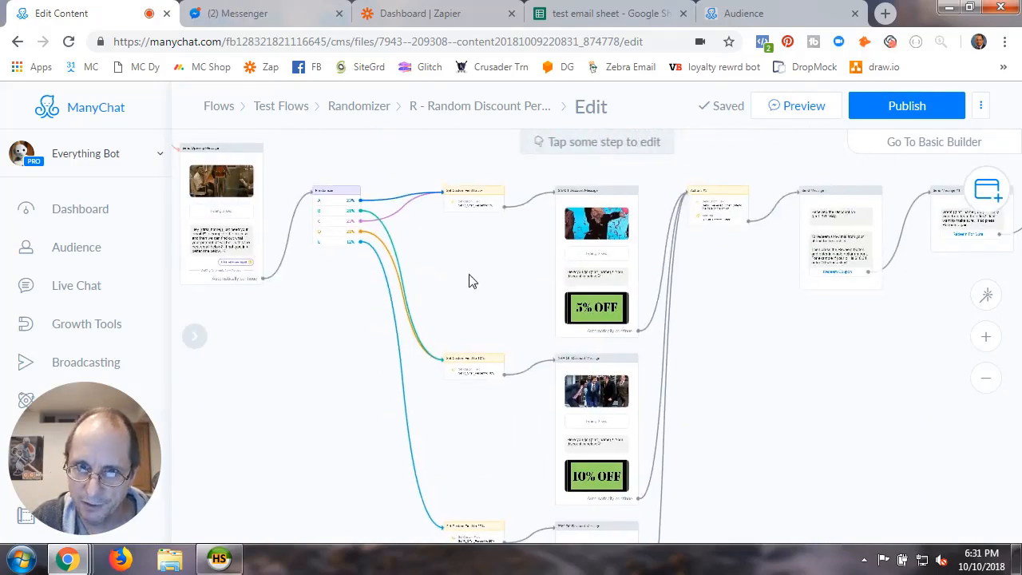
left_click_drag(470, 267, 464, 310)
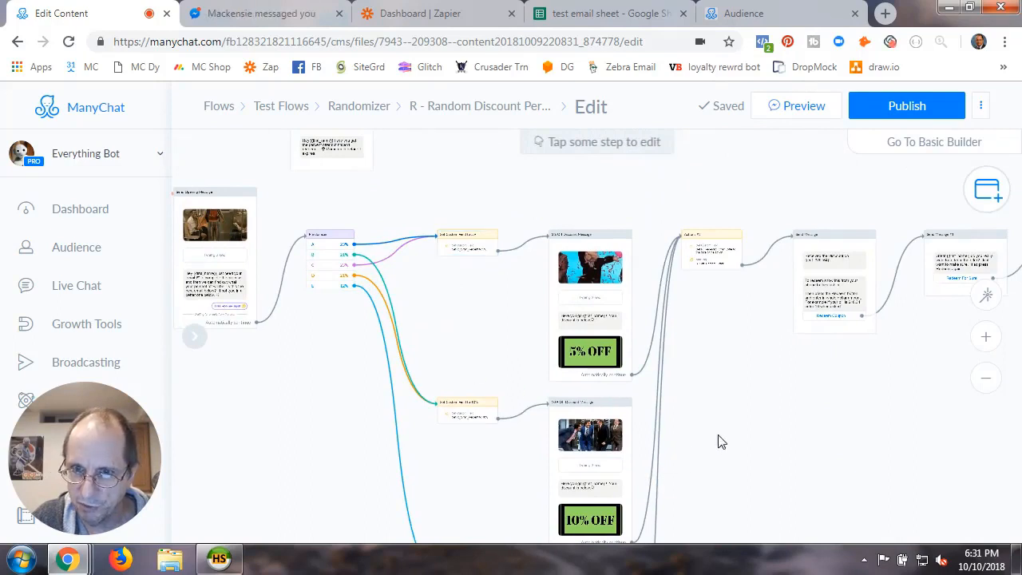
left_click_drag(719, 441, 538, 411)
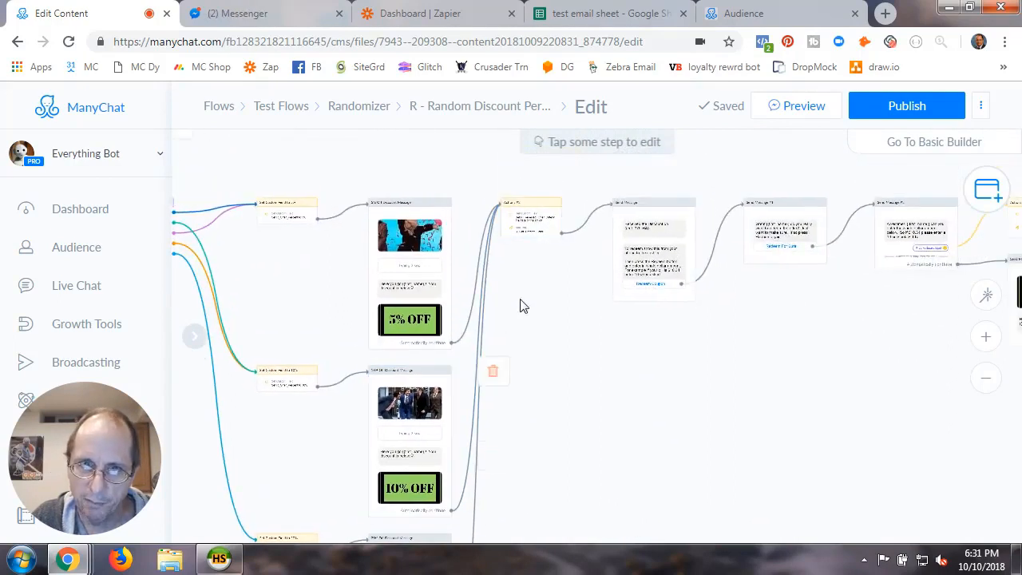
left_click(531, 217)
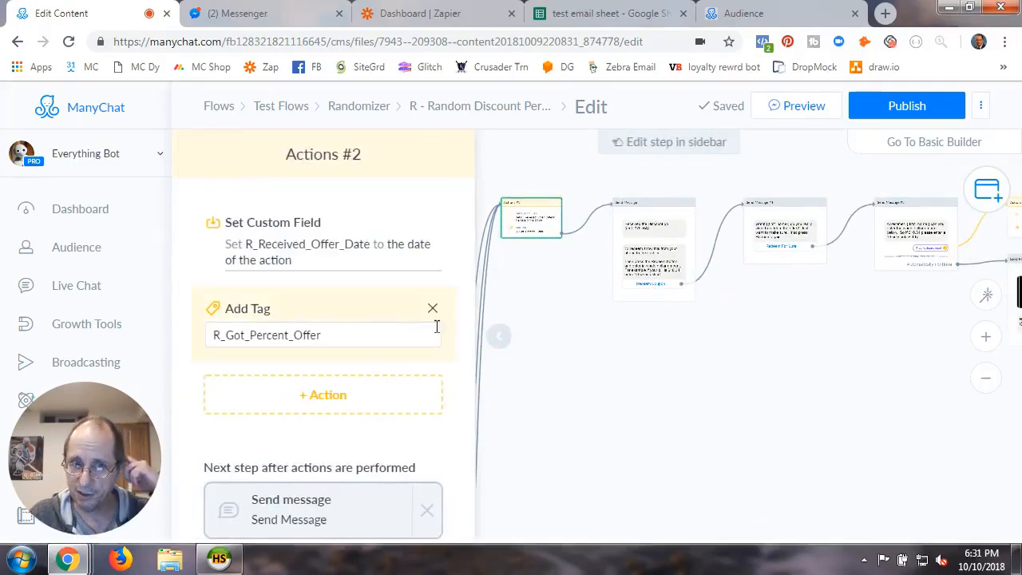
left_click(364, 254)
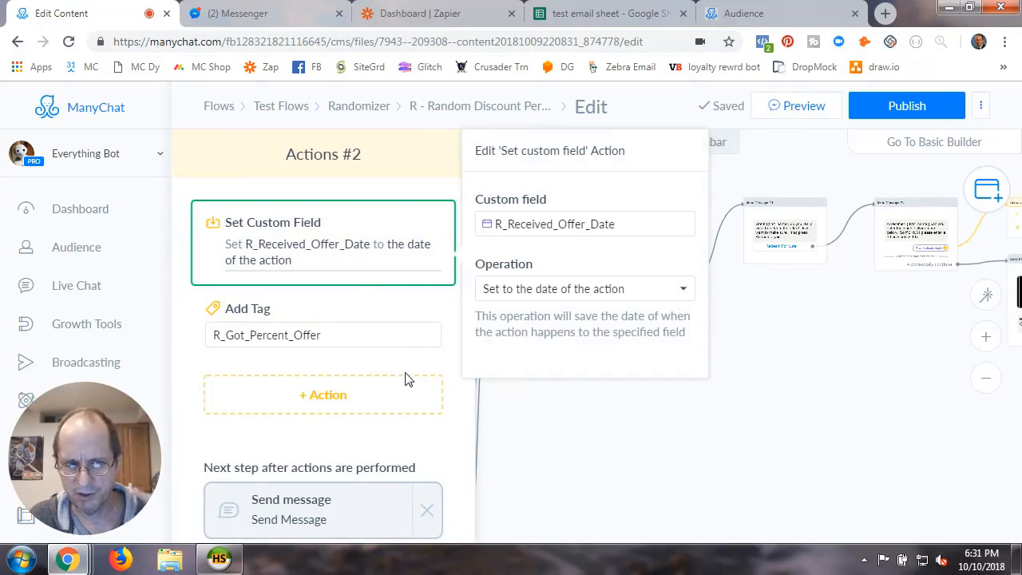
left_click(531, 289)
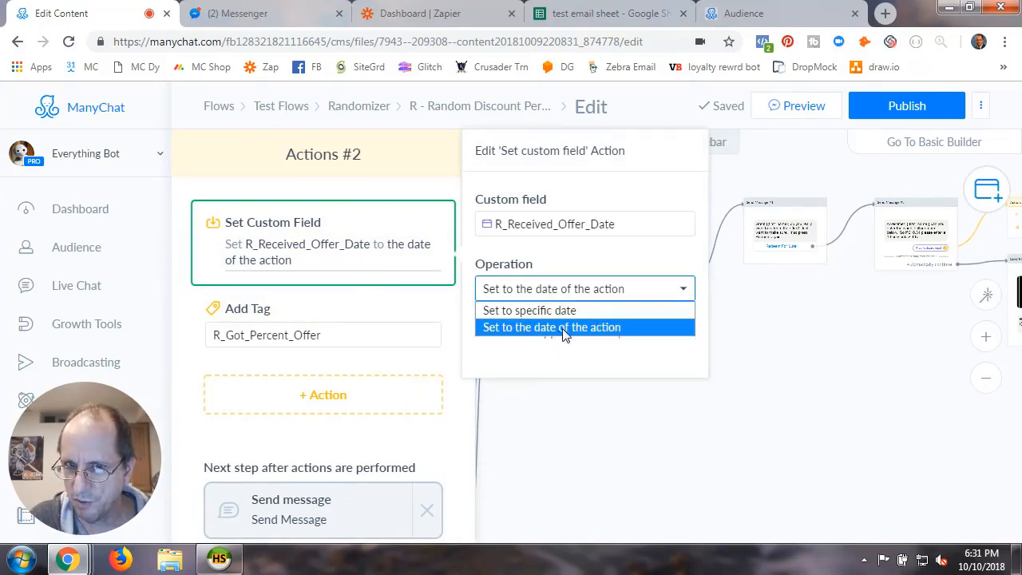
left_click(612, 328)
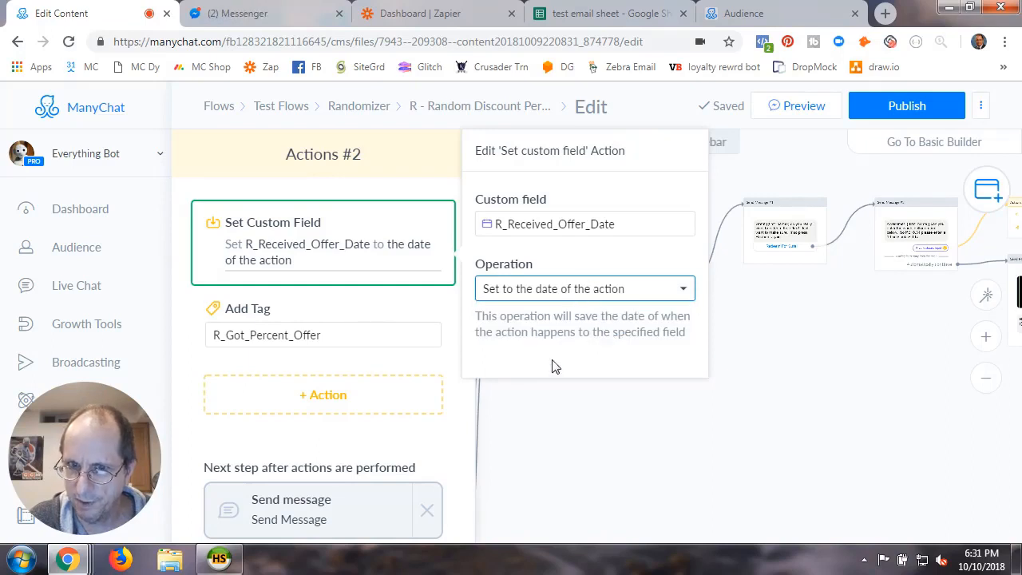
left_click(562, 419)
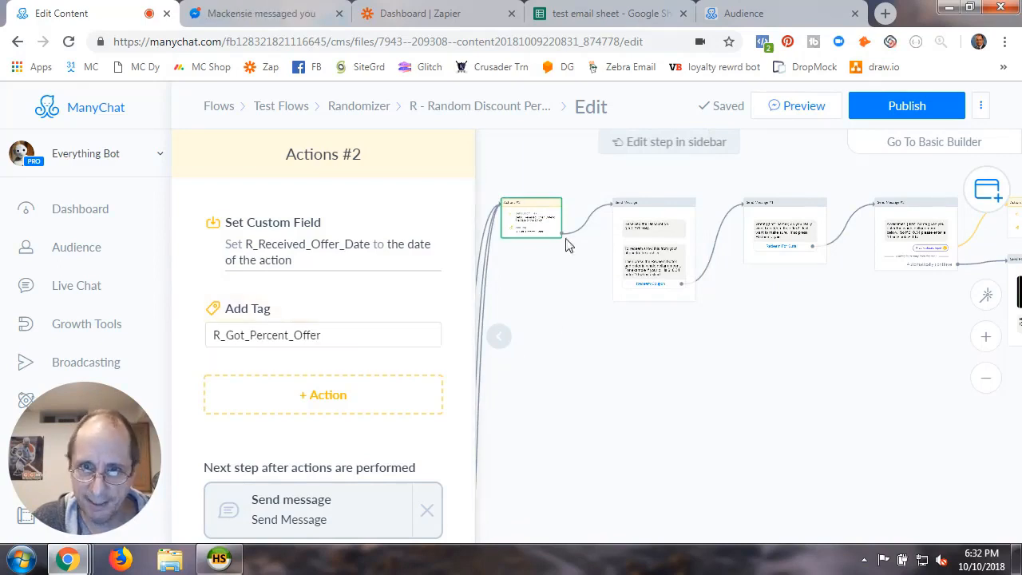
left_click(499, 339)
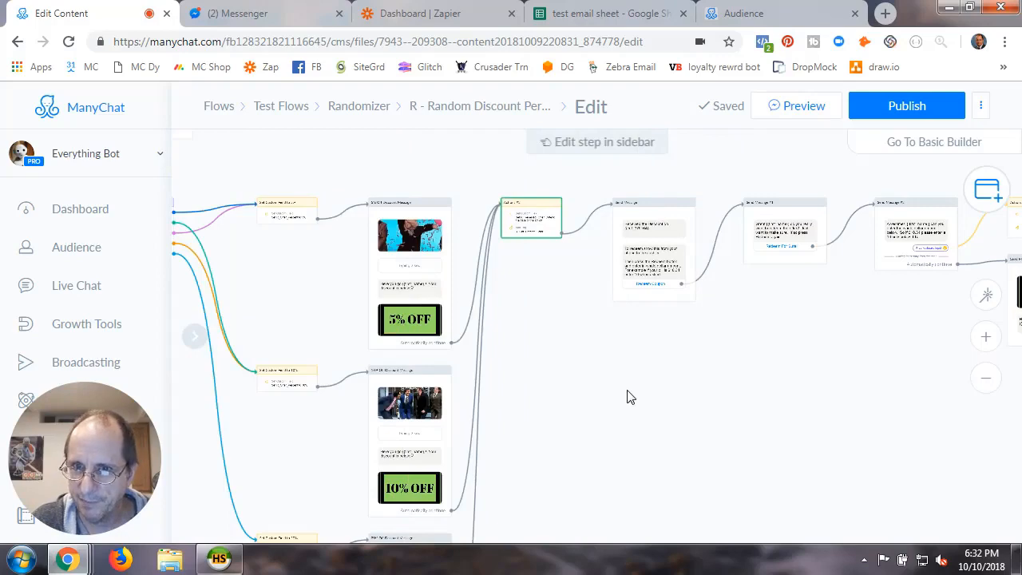
Examine the Send Message step following Actions #2, including its discount-received date field and redemption instructions.
scroll(627, 392, "up", 2)
left_click_drag(733, 355, 540, 515)
scroll(546, 508, "up", 2)
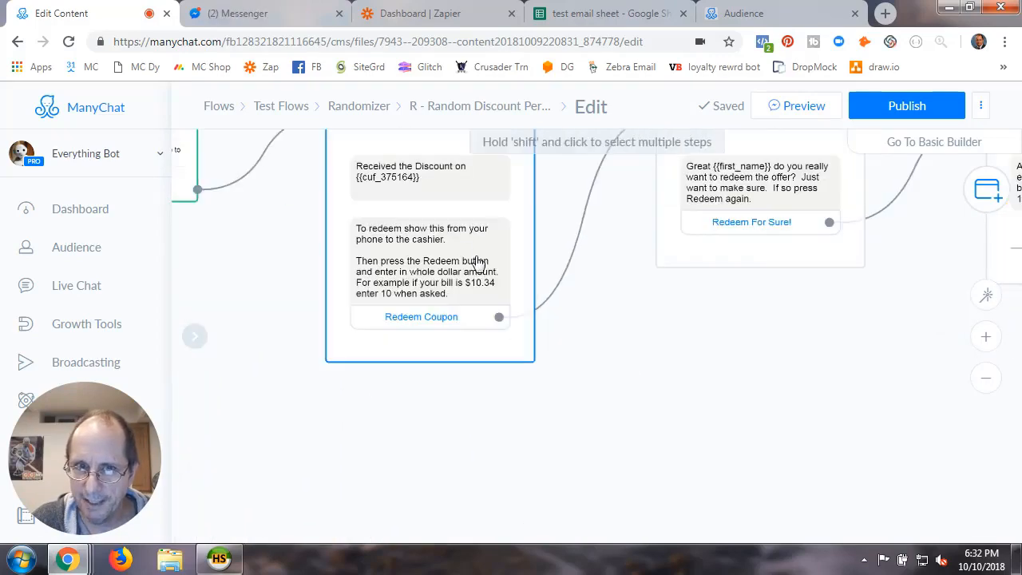
left_click(441, 233)
left_click(228, 249)
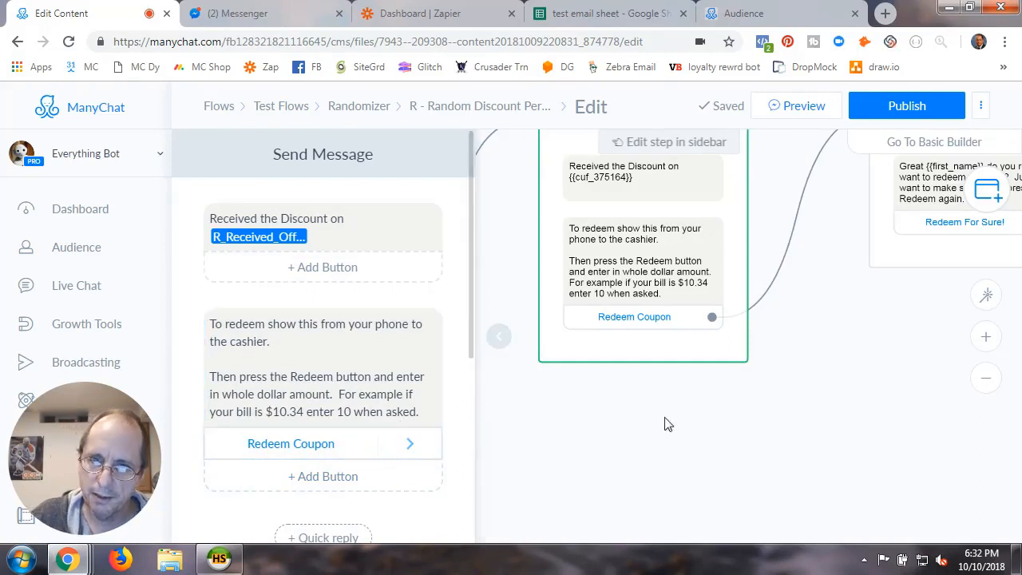
Rename the Send Message #1 step, which asks for confirmation of the redemption, as "Redeem For Sure Message".
left_click_drag(666, 424, 536, 474)
left_click(790, 200)
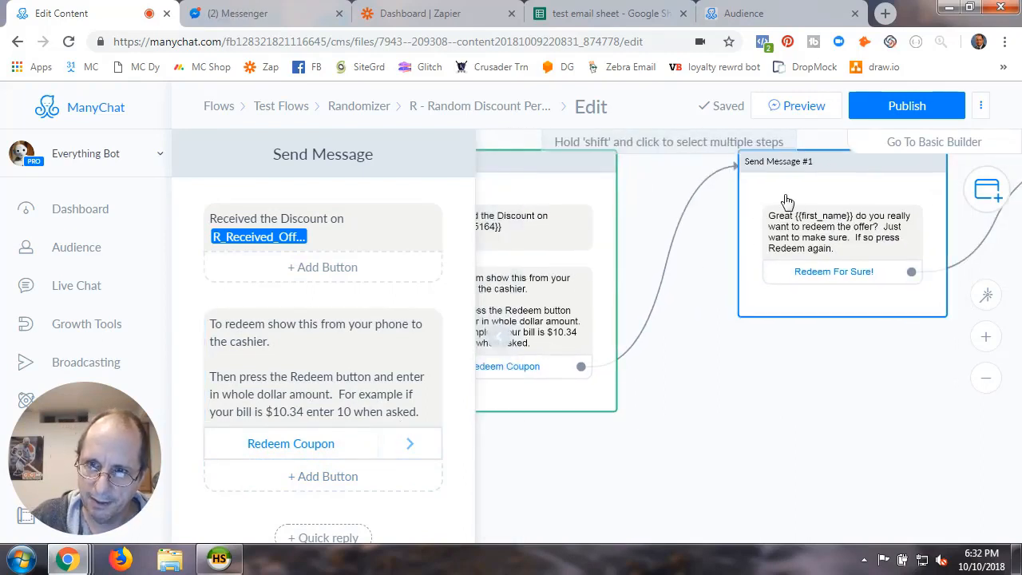
left_click_drag(693, 376, 698, 403)
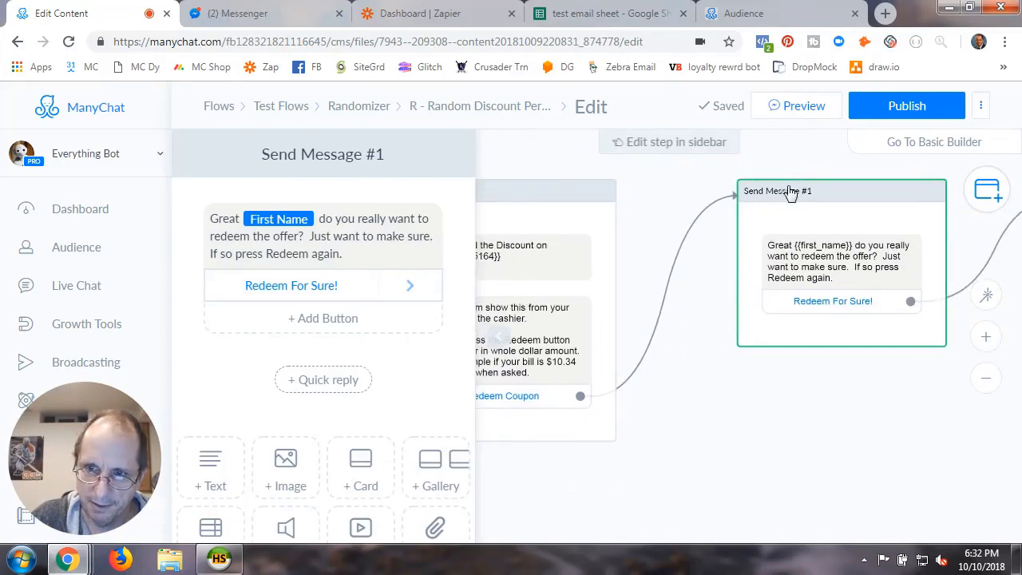
left_click(320, 154)
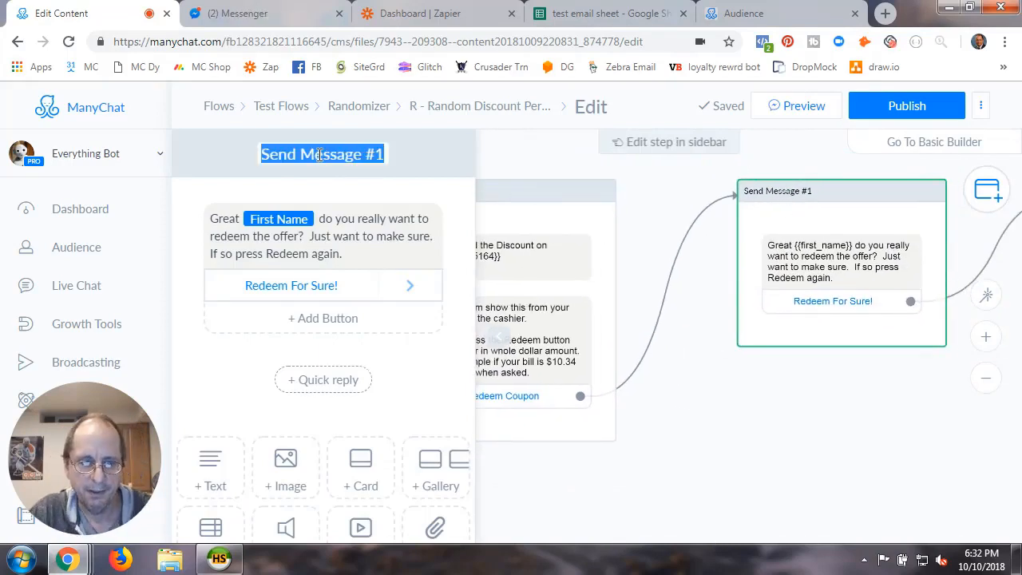
type("Redeem For ")
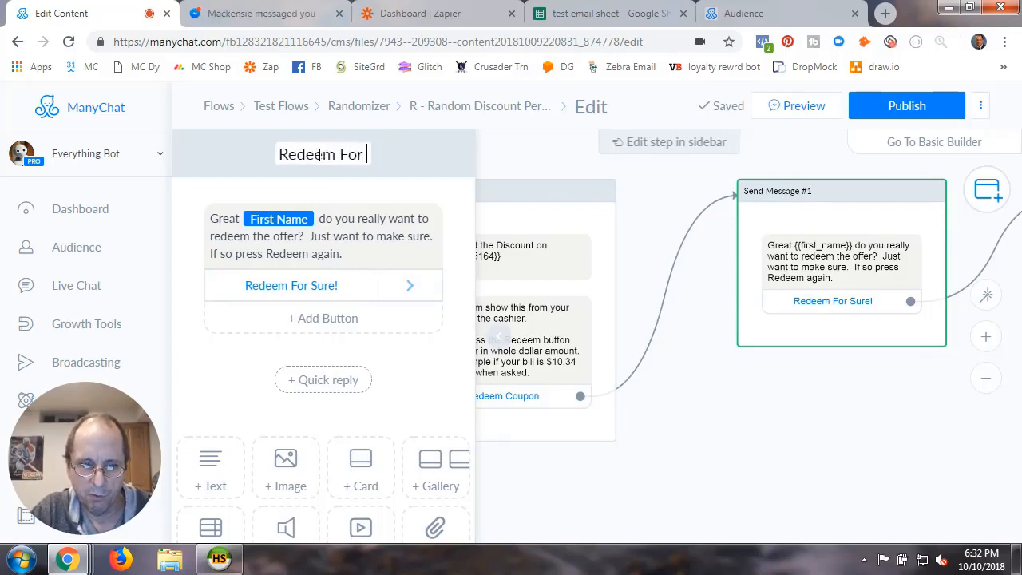
type("Sure Message")
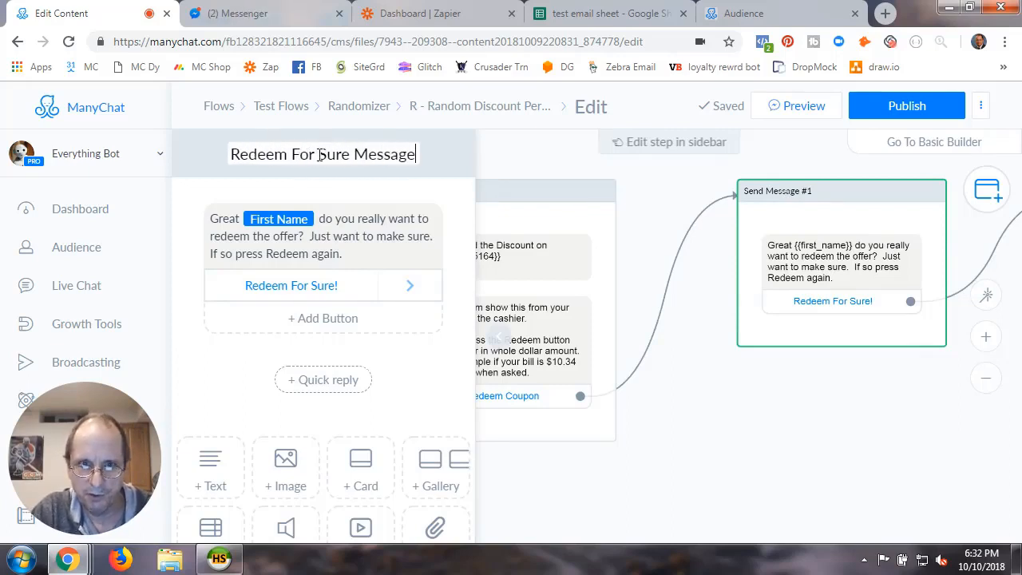
key("Return")
Rename the Send Message step containing the Redeem Coupon button as "Redeem Message".
left_click(525, 220)
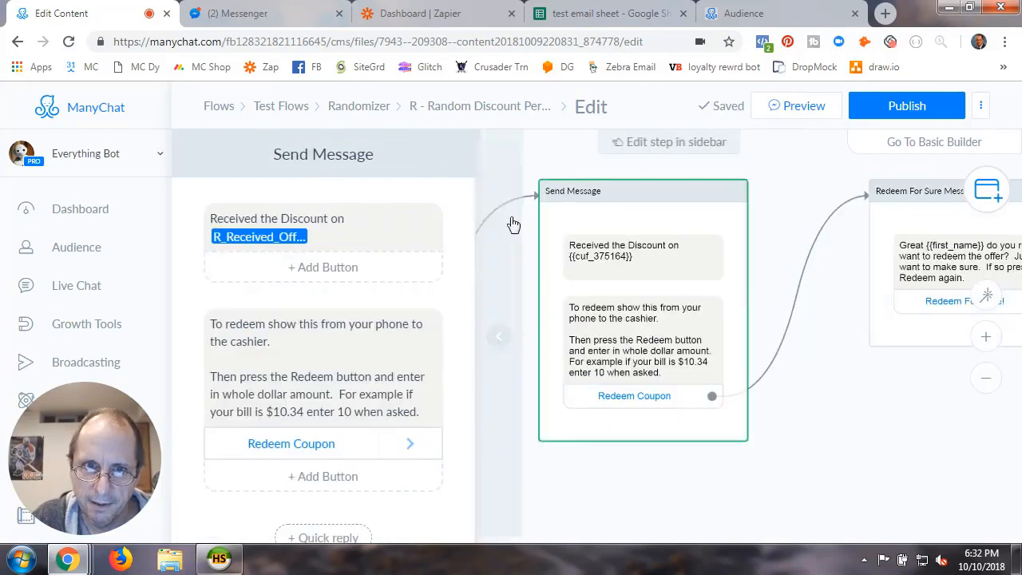
left_click(358, 156)
type("Red")
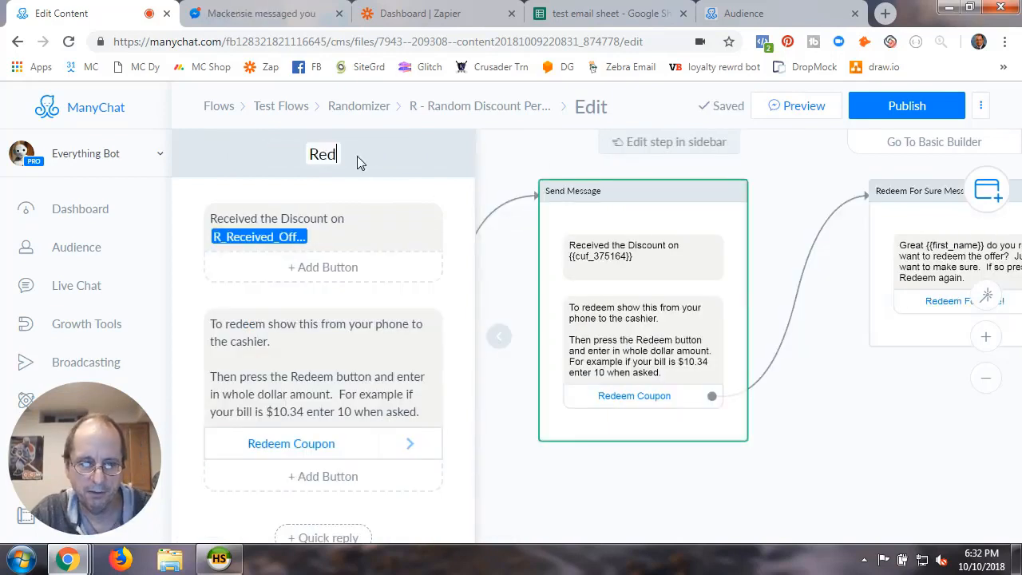
type("eem Message")
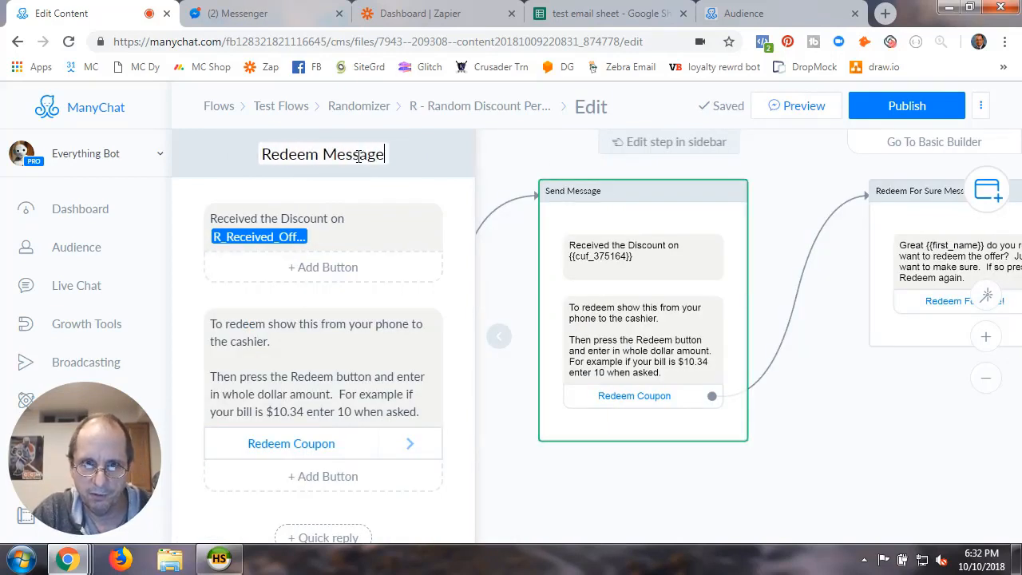
key("Return")
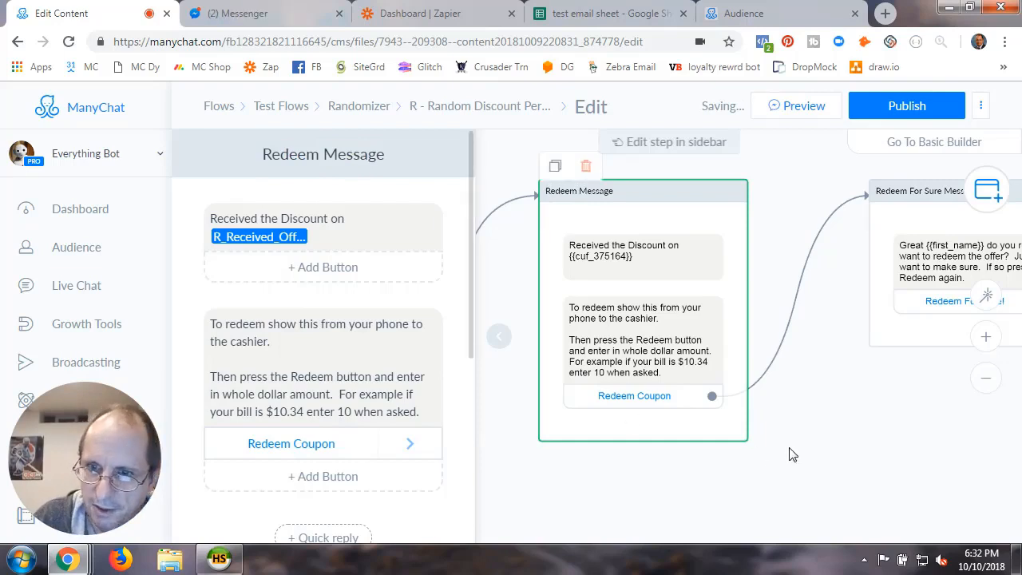
left_click(790, 449)
Rename the Send Message #2 step, which asks for the whole dollar amount, as "Enter Spend Message".
left_click_drag(845, 406, 477, 429)
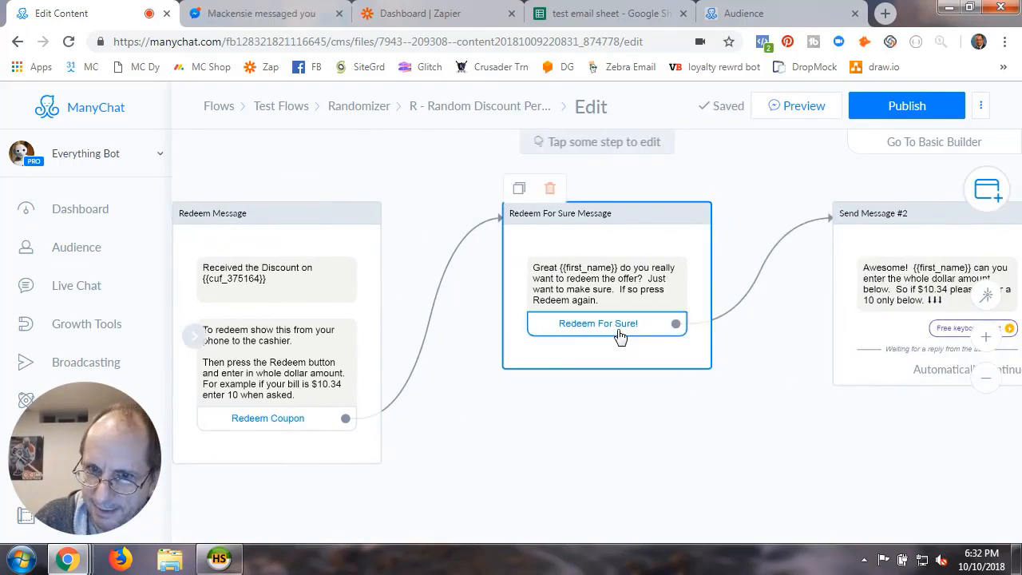
left_click_drag(804, 438, 507, 425)
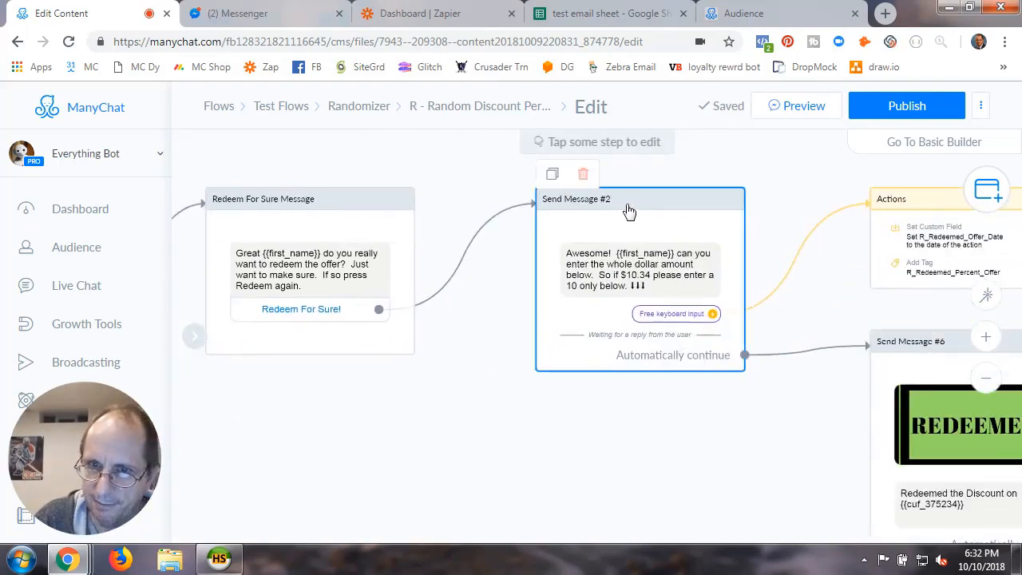
left_click(583, 239)
left_click(360, 155)
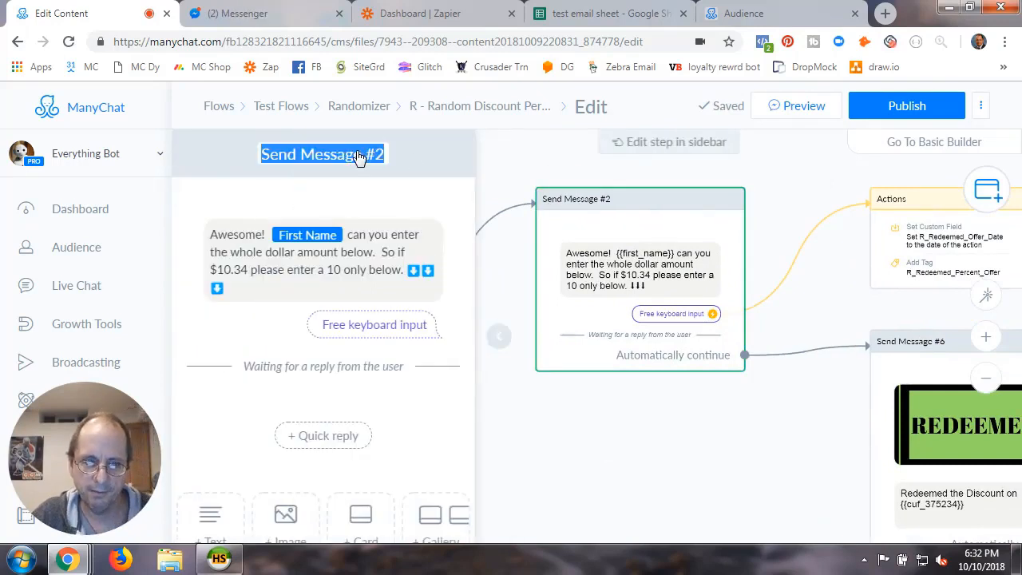
type("WEnte")
key("BackSpace")
key("BackSpace")
key("BackSpace")
key("BackSpace")
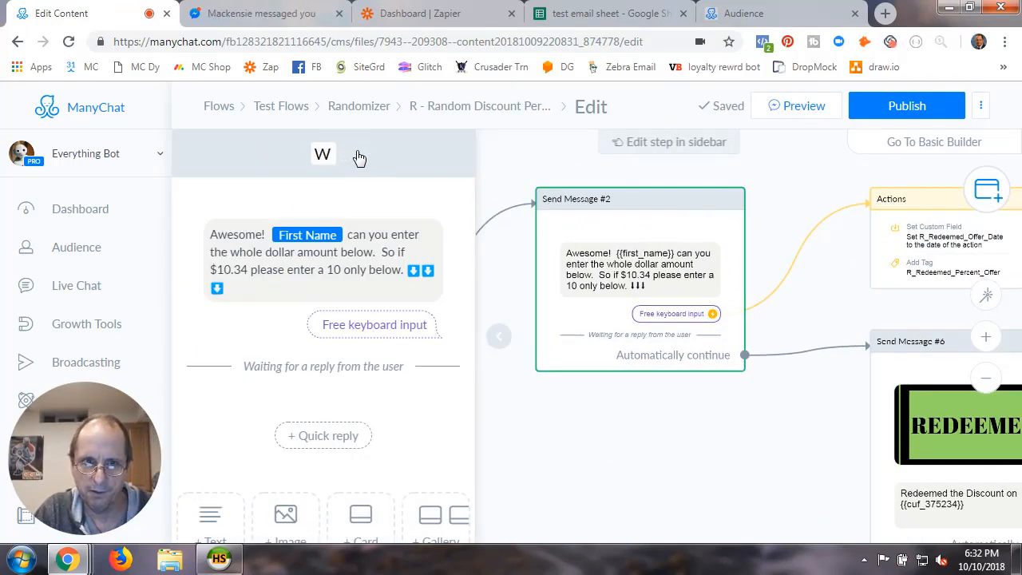
type("R")
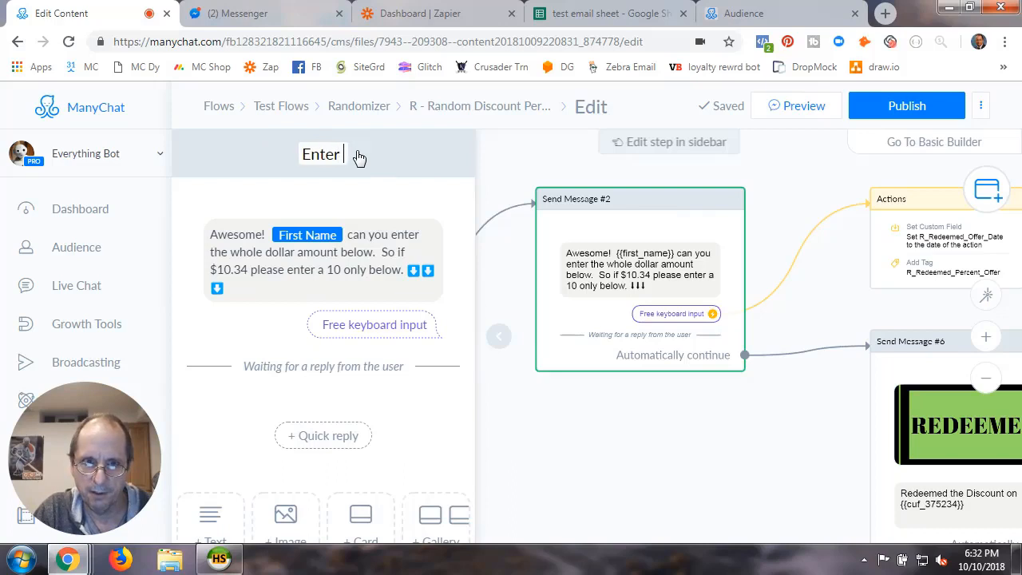
type("nter Spend Message")
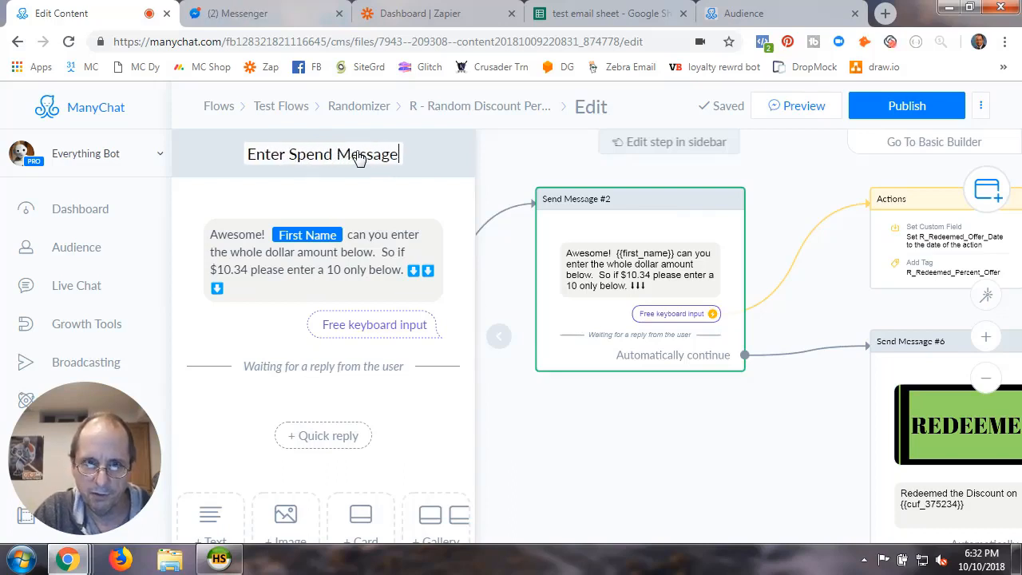
key("Return")
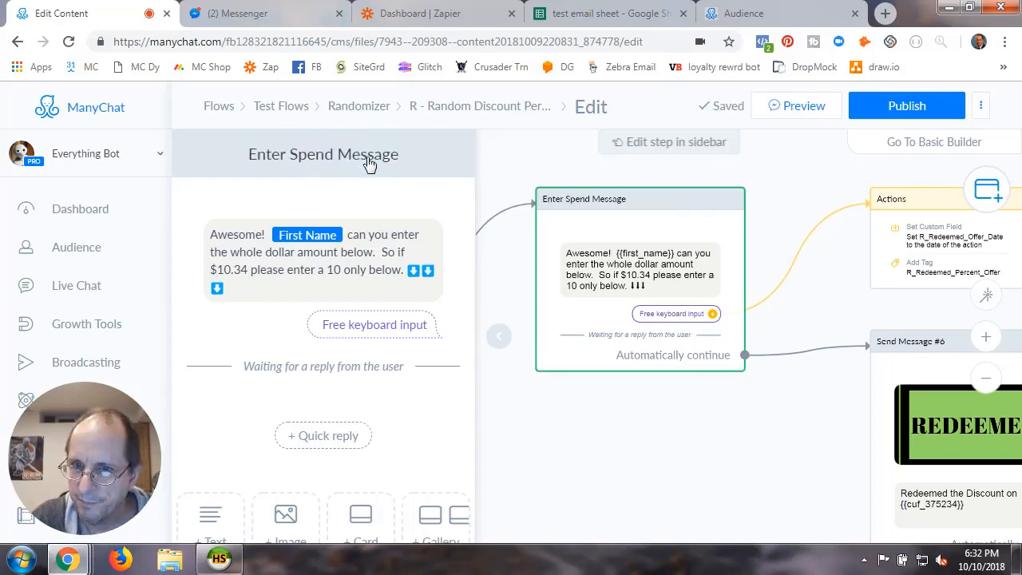
left_click(618, 447)
left_click_drag(614, 462, 359, 485)
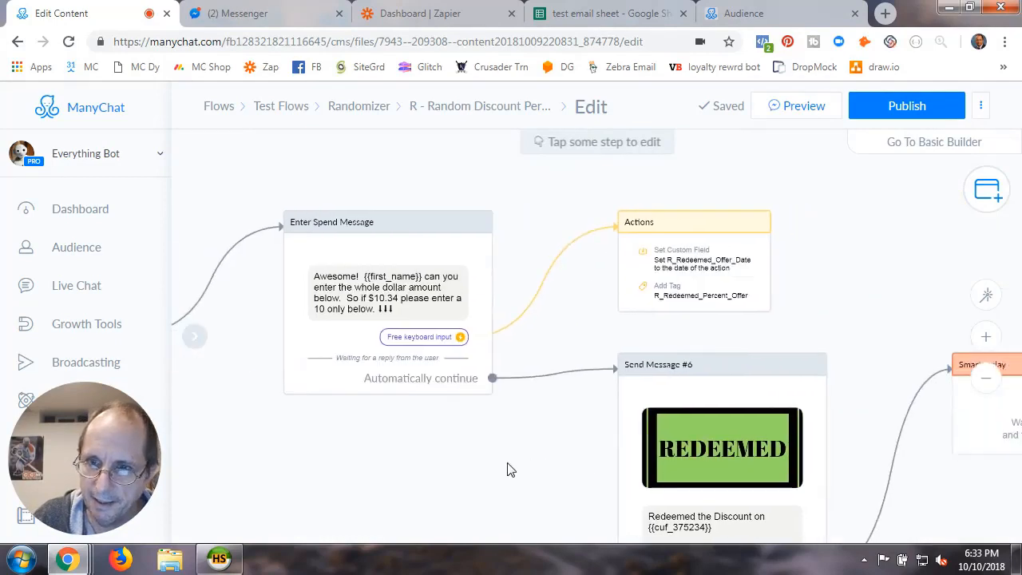
Examine the Actions step after Enter Spend Message, then the Send Message #6, Smart Delay and Thank you Message steps.
left_click(637, 222)
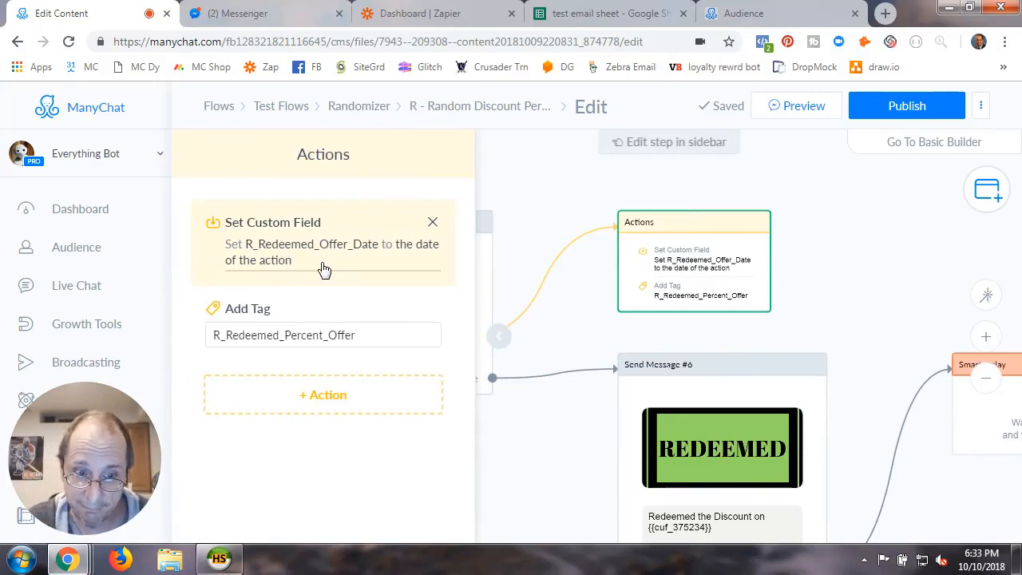
left_click(496, 348)
left_click_drag(554, 454, 502, 349)
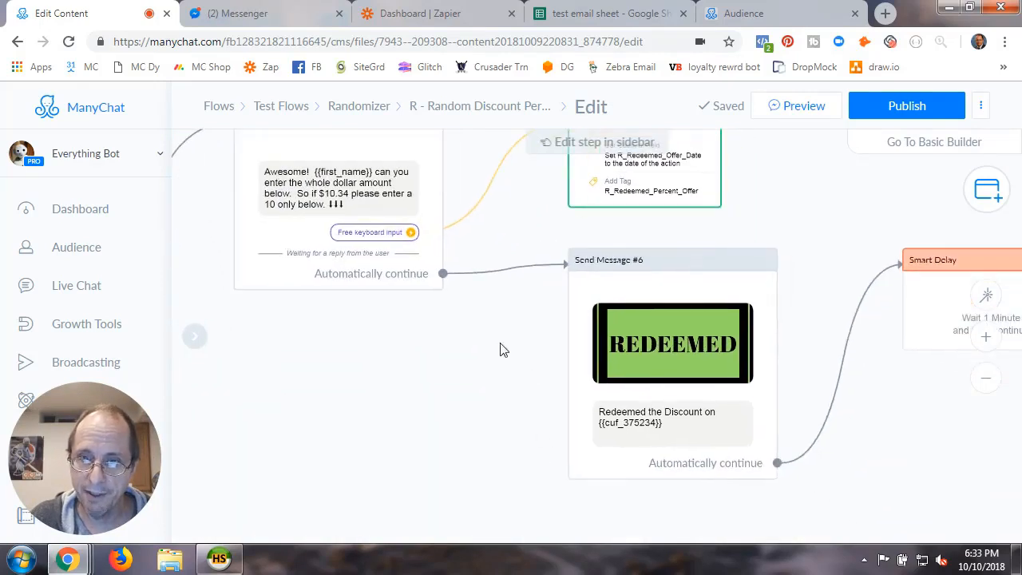
left_click_drag(539, 417, 315, 403)
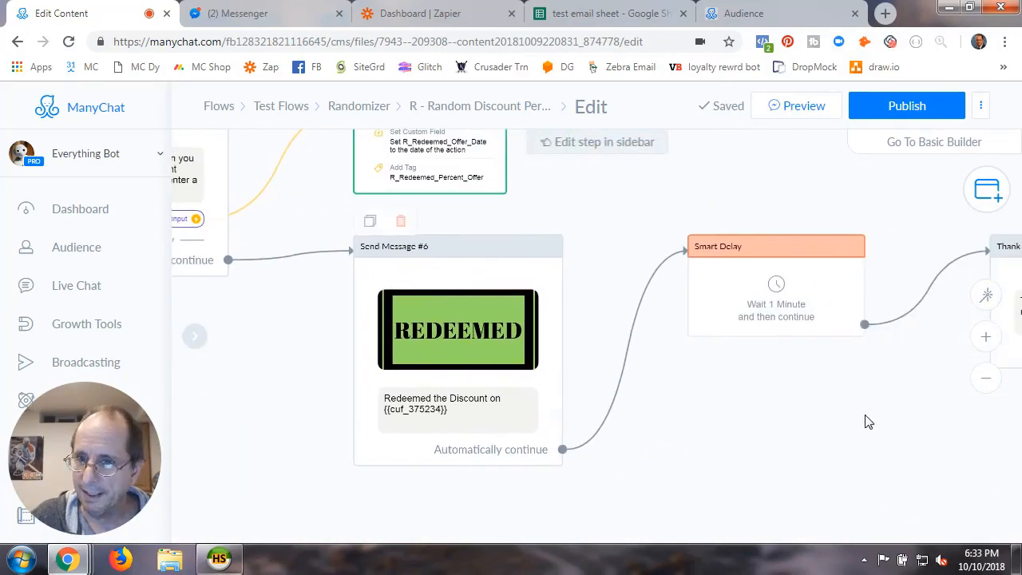
left_click_drag(867, 420, 696, 411)
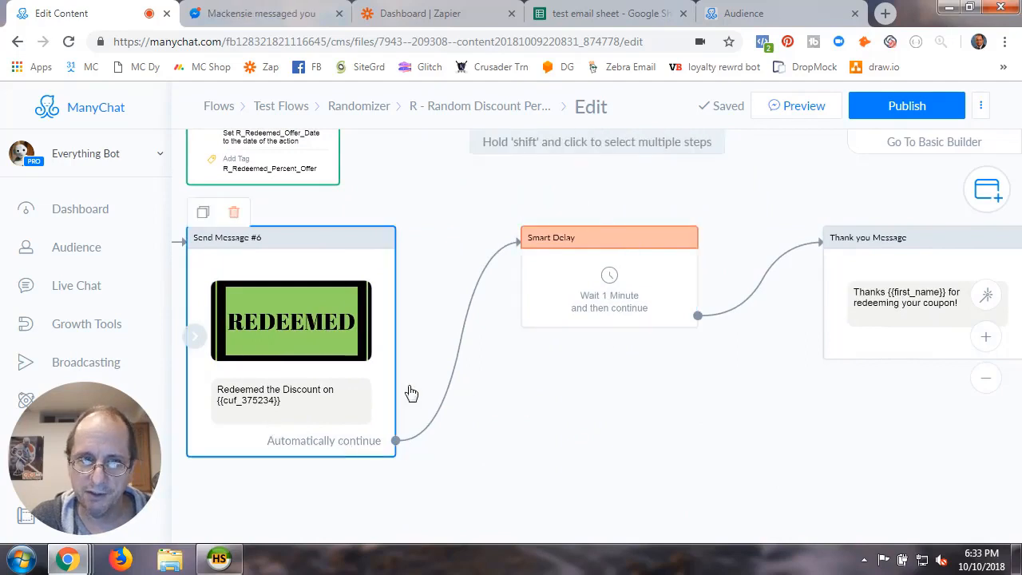
left_click_drag(804, 411, 615, 401)
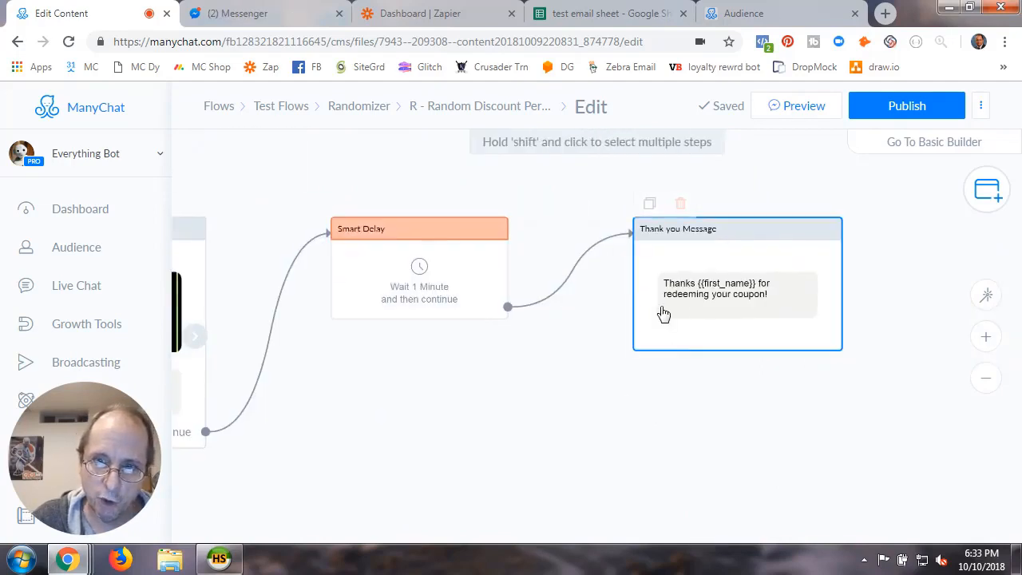
left_click_drag(548, 432, 486, 437)
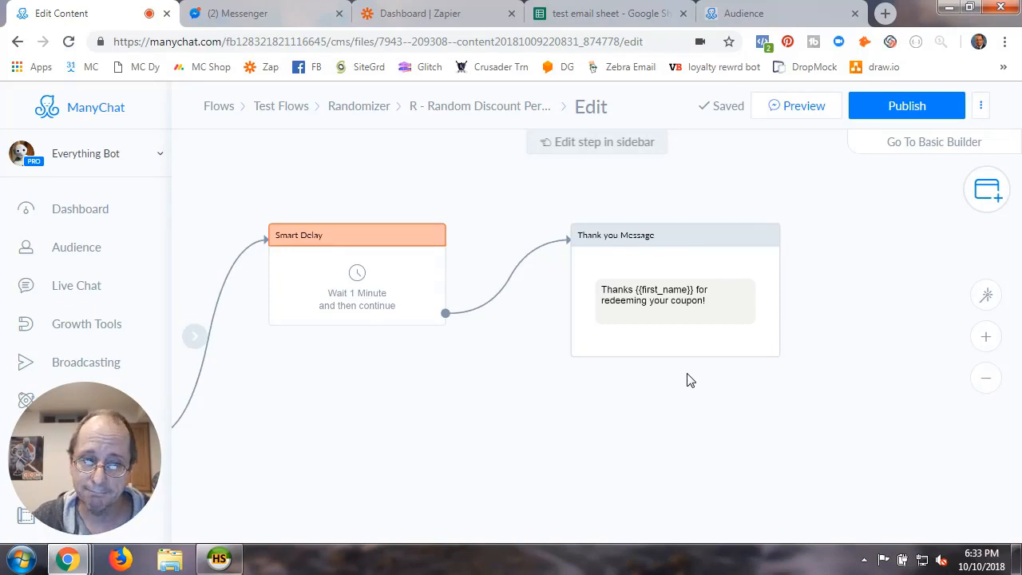
left_click(678, 336)
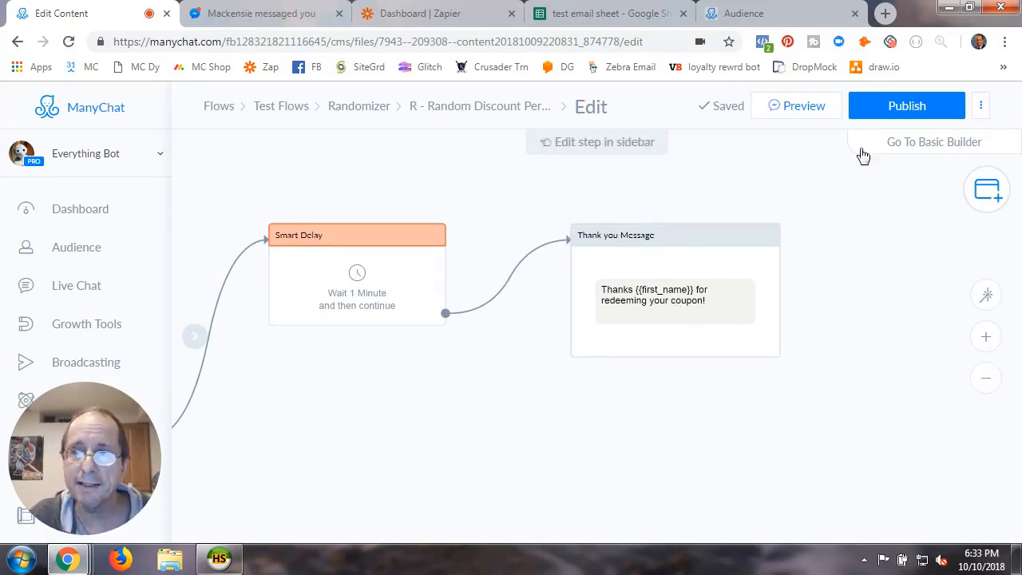
Publish the random discount flow and look over its whole layout.
left_click(902, 109)
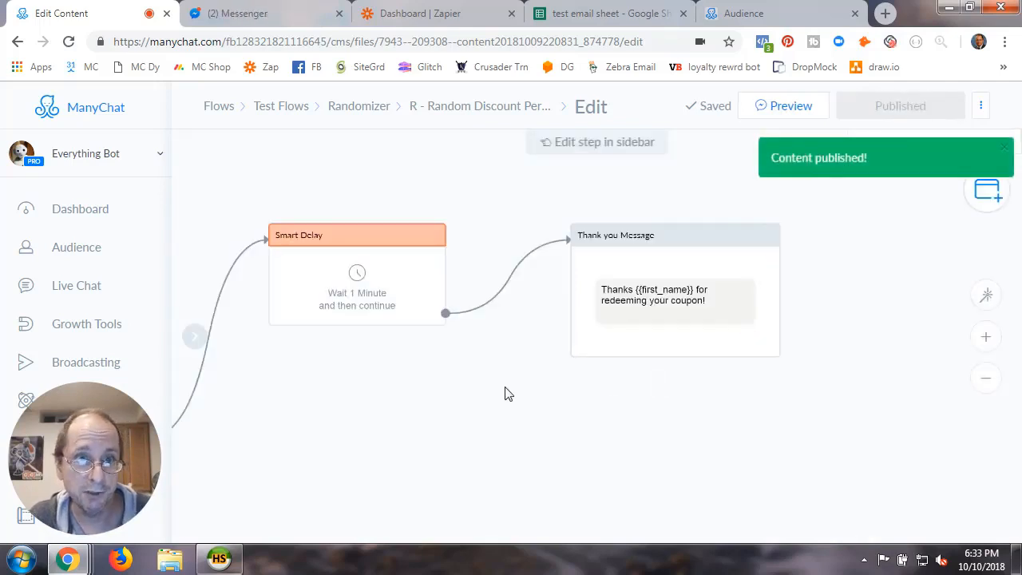
left_click_drag(250, 401, 511, 422)
scroll(512, 421, "down", 3)
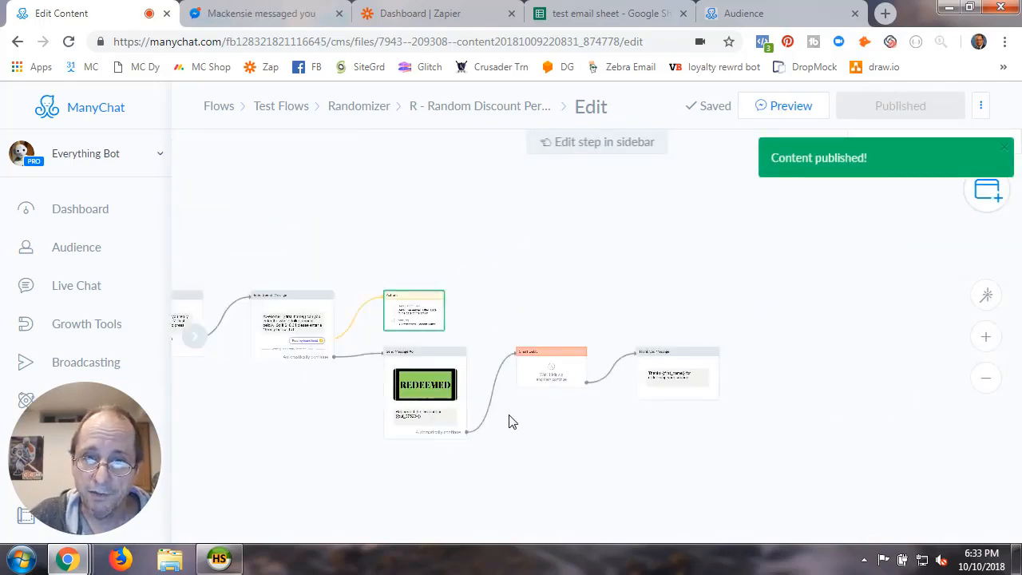
left_click_drag(259, 444, 561, 367)
scroll(476, 372, "down", 3)
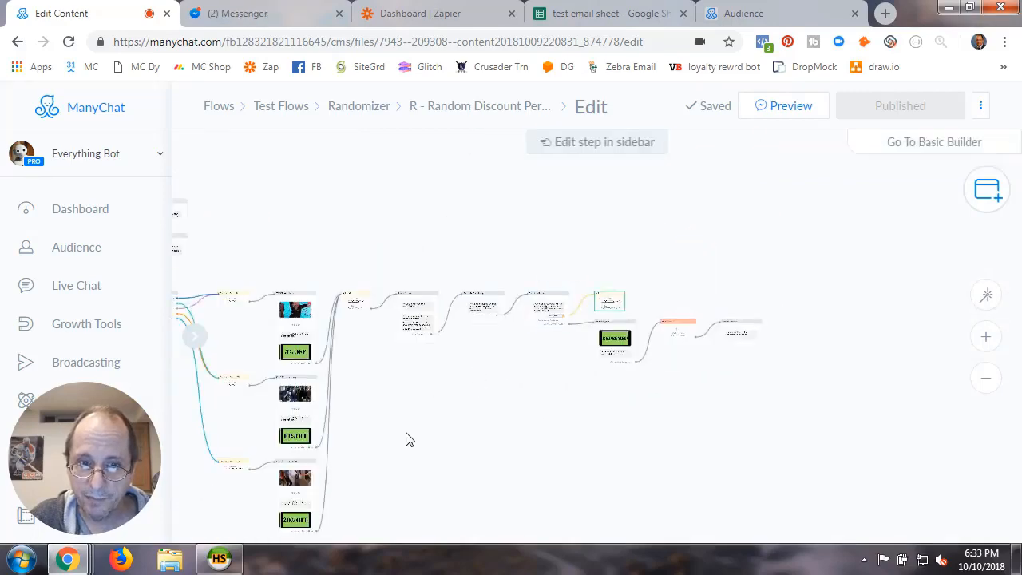
left_click_drag(408, 438, 501, 330)
scroll(518, 346, "down", 3)
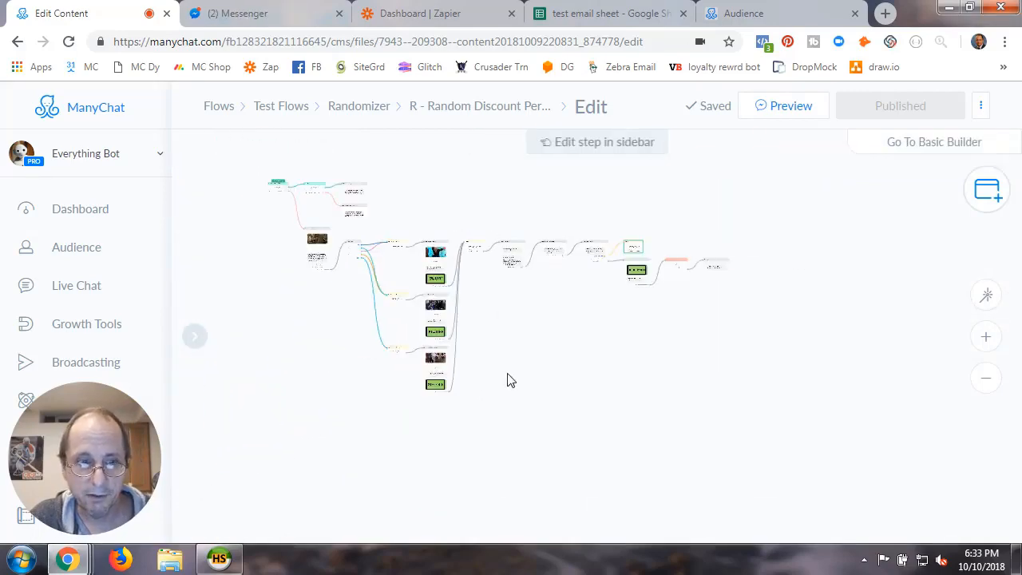
scroll(550, 440, "up", 3)
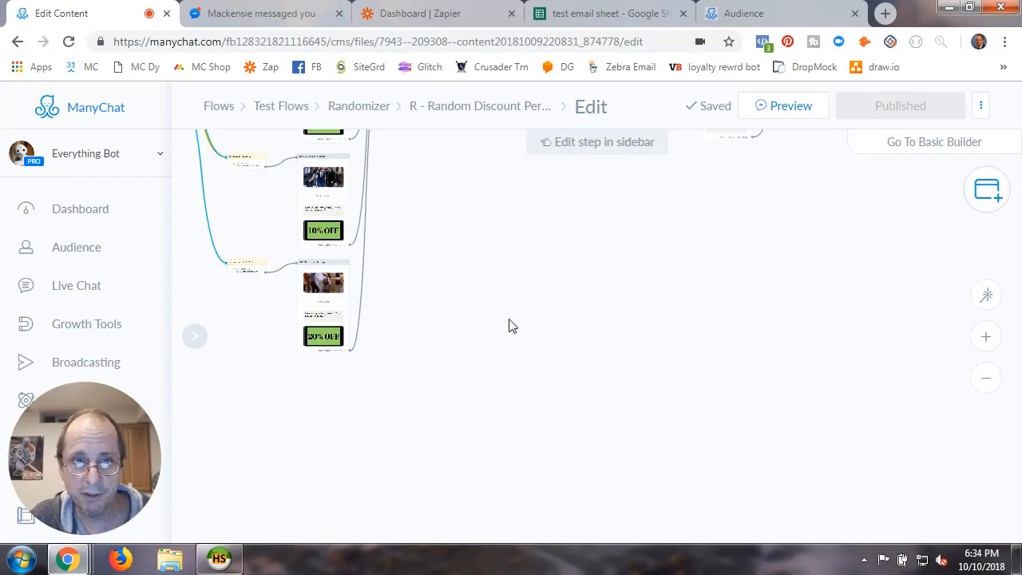
left_click_drag(511, 327, 548, 422)
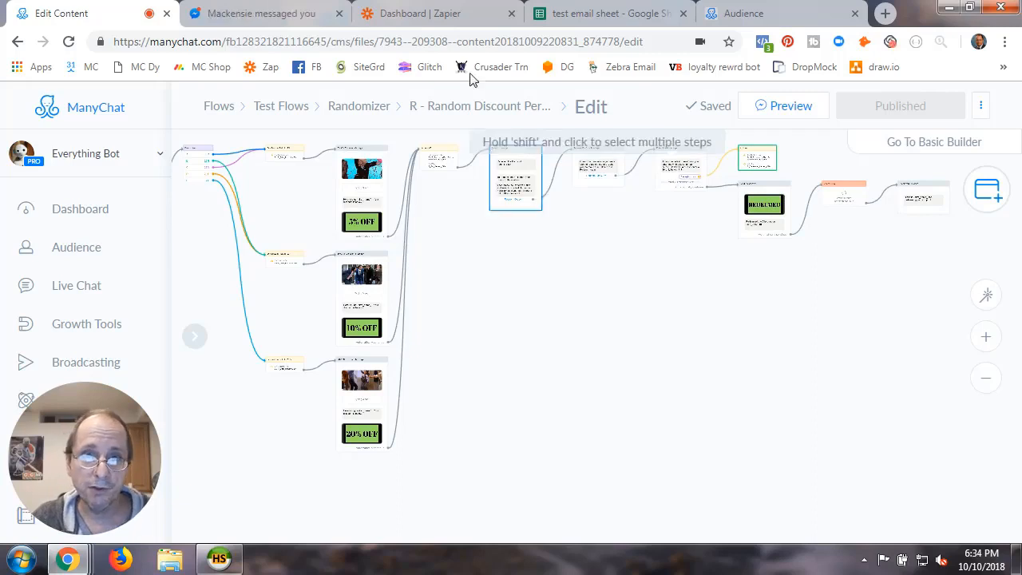
Switch to Zapier and open the R - Step 1 zap from the Randomizer folder.
left_click(452, 24)
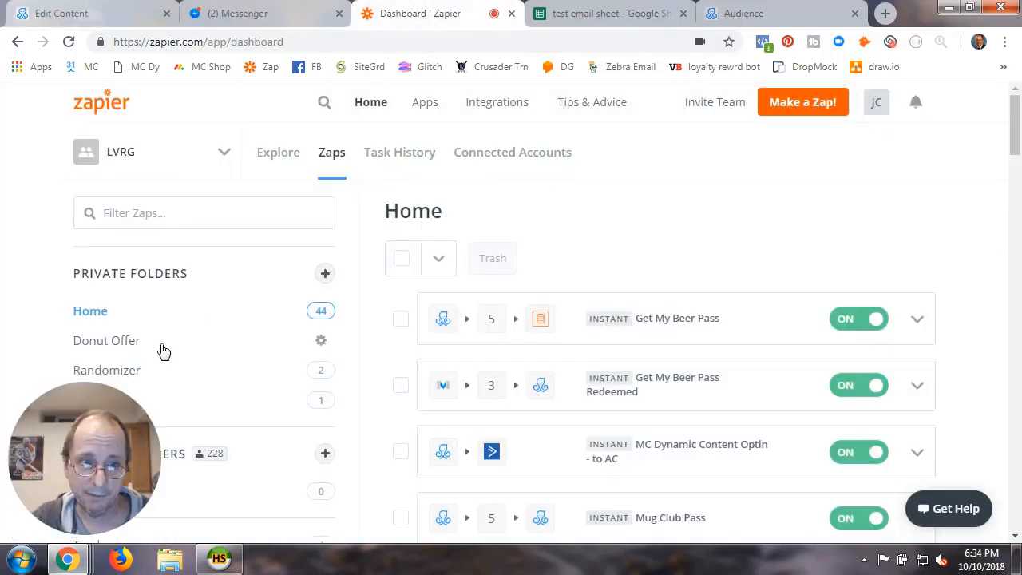
left_click(139, 372)
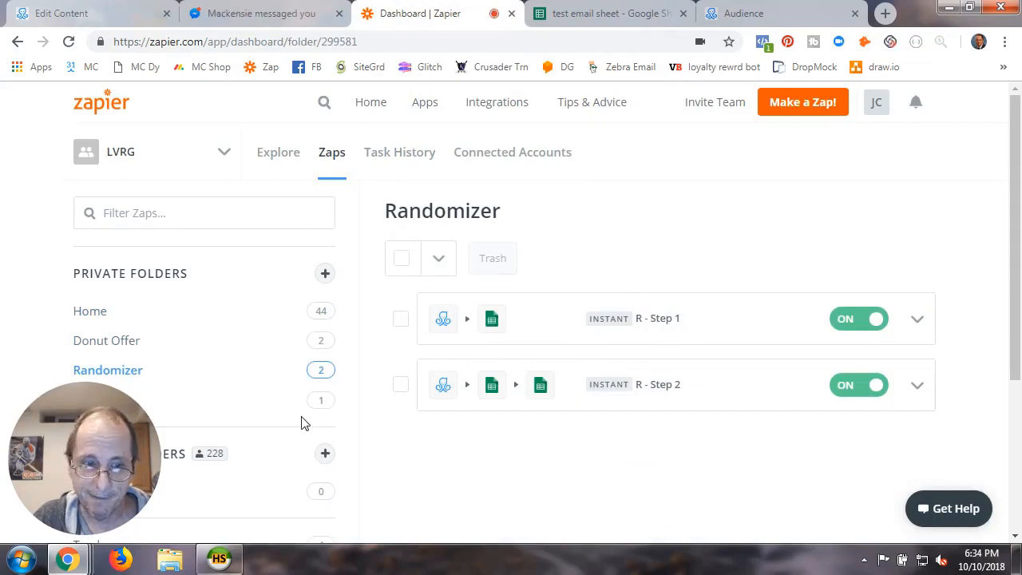
left_click_drag(102, 468, 922, 130)
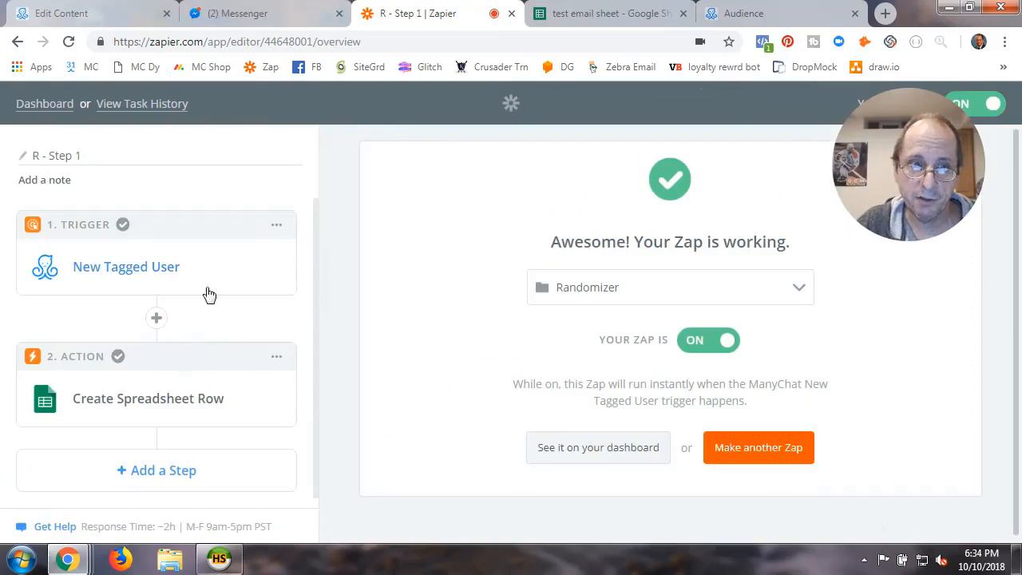
Set the zap's trigger app to ManyChat and its trigger event to New Tagged User.
left_click(145, 264)
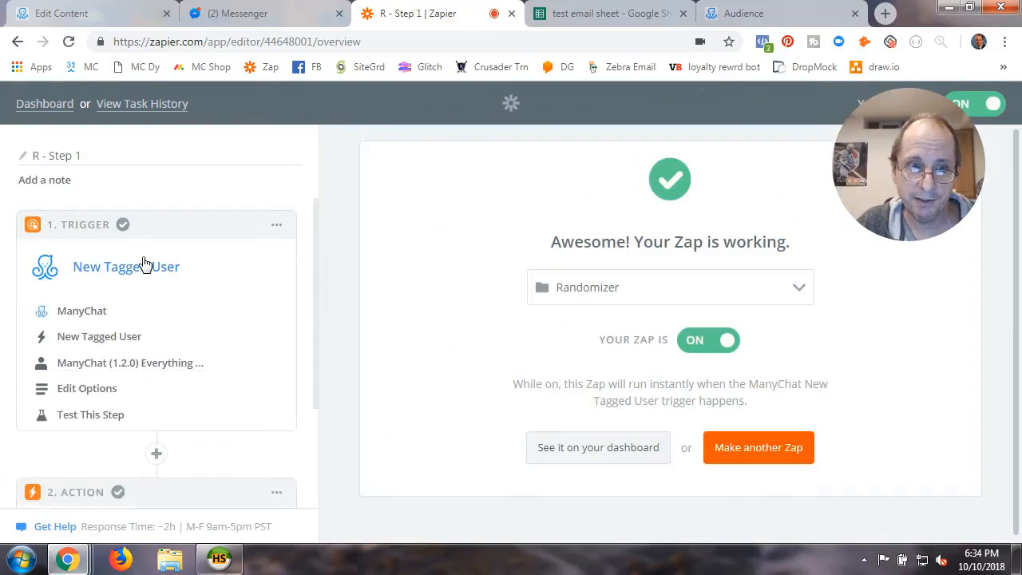
left_click(88, 316)
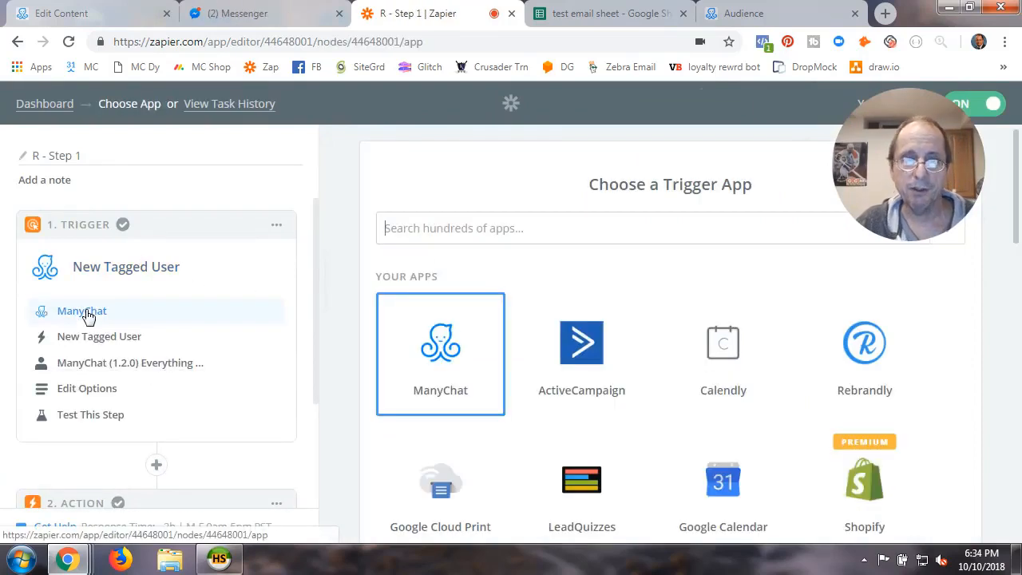
left_click(457, 358)
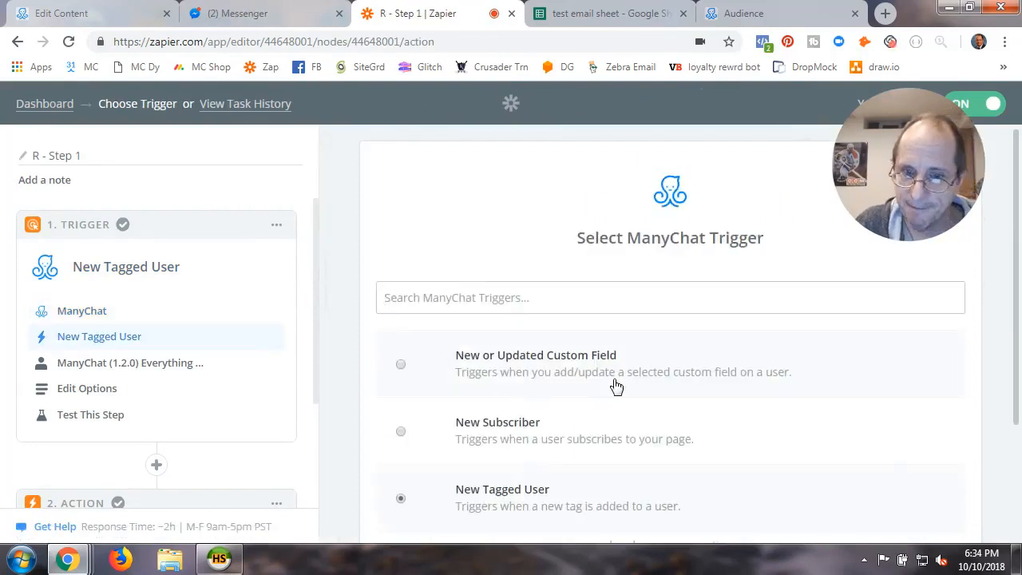
scroll(471, 380, "down", 2)
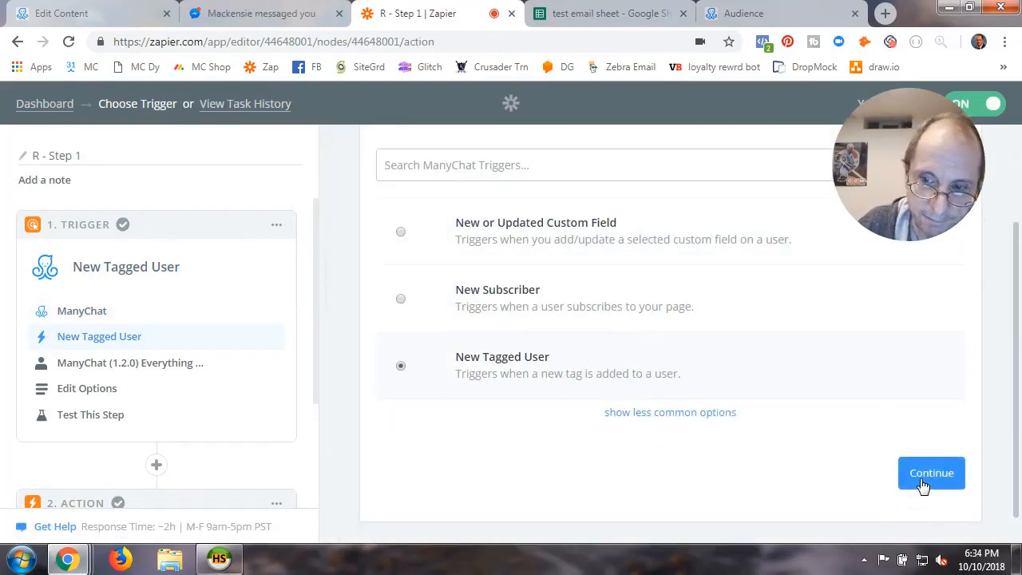
left_click(920, 479)
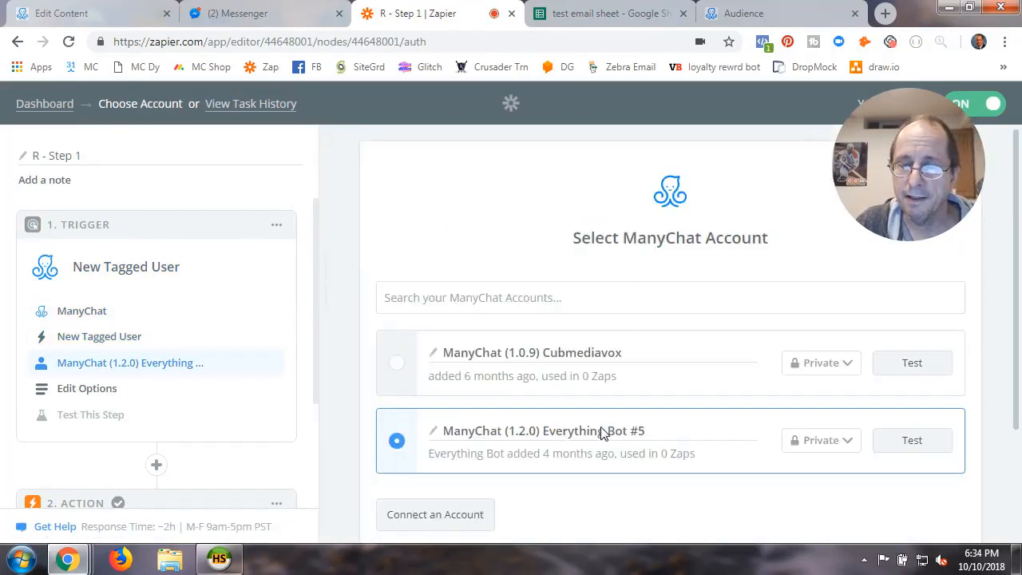
Switch to the ManyChat Audience page and add the tags R_Got_Percent_Offer and R_Redeemed_Percent_Offer to the test subscriber.
left_click(750, 14)
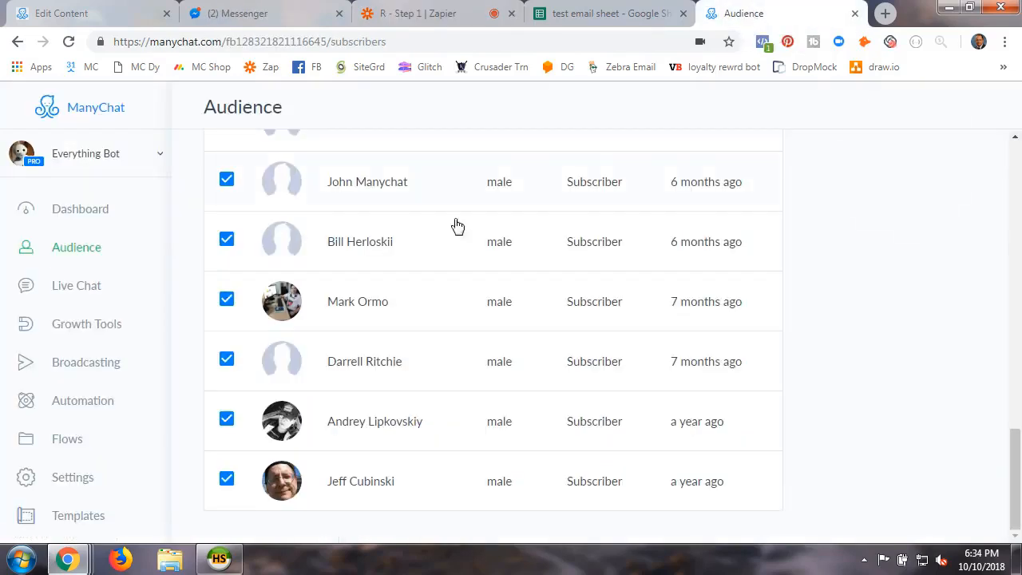
left_click(385, 479)
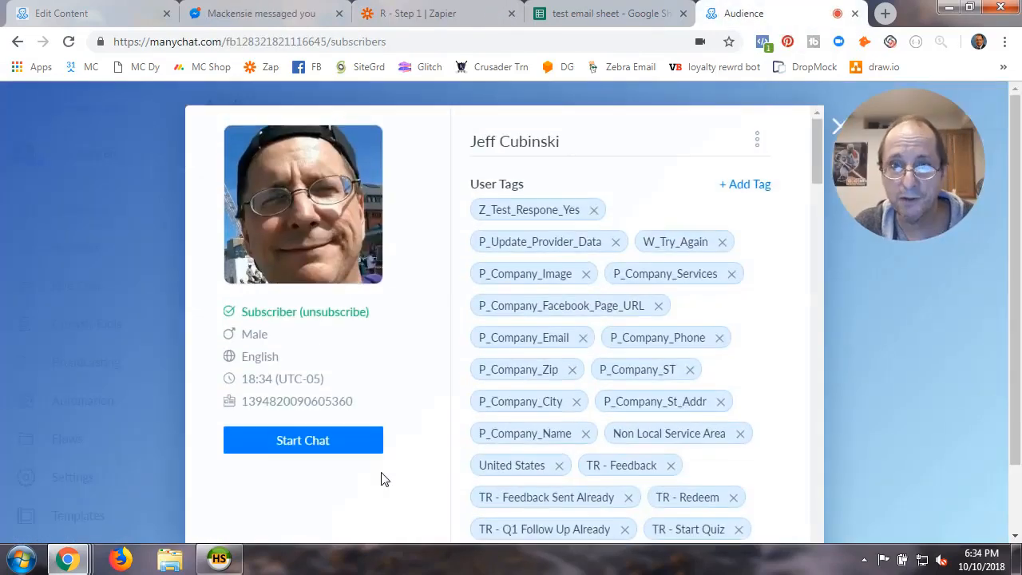
left_click(745, 187)
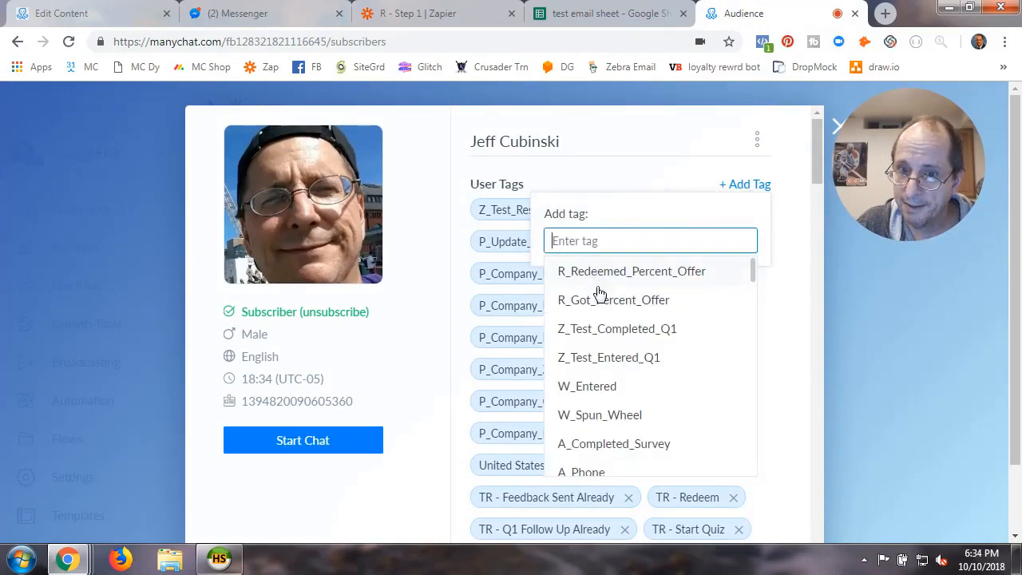
left_click(602, 300)
left_click(739, 190)
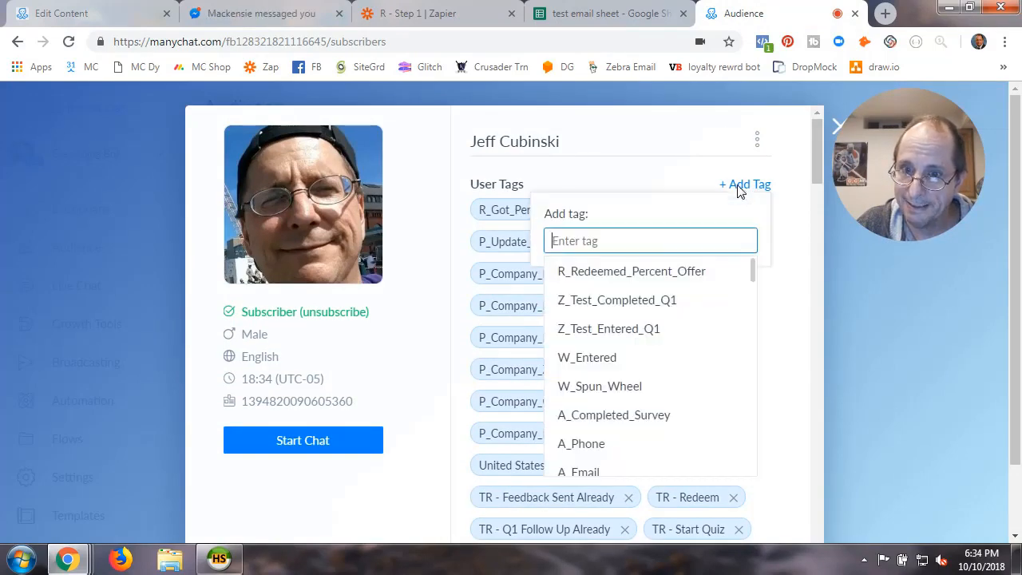
left_click(647, 278)
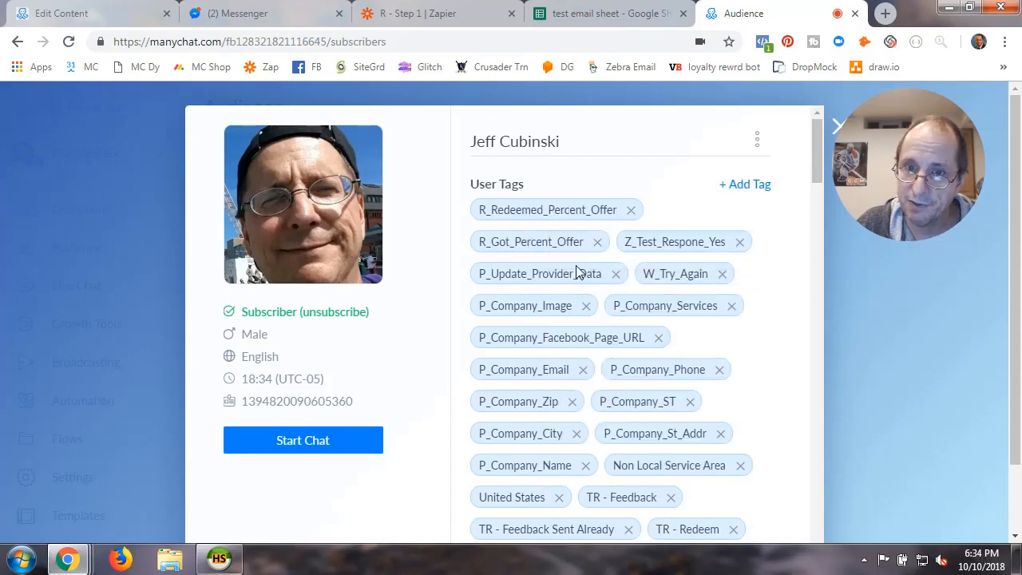
scroll(773, 441, "down", 15)
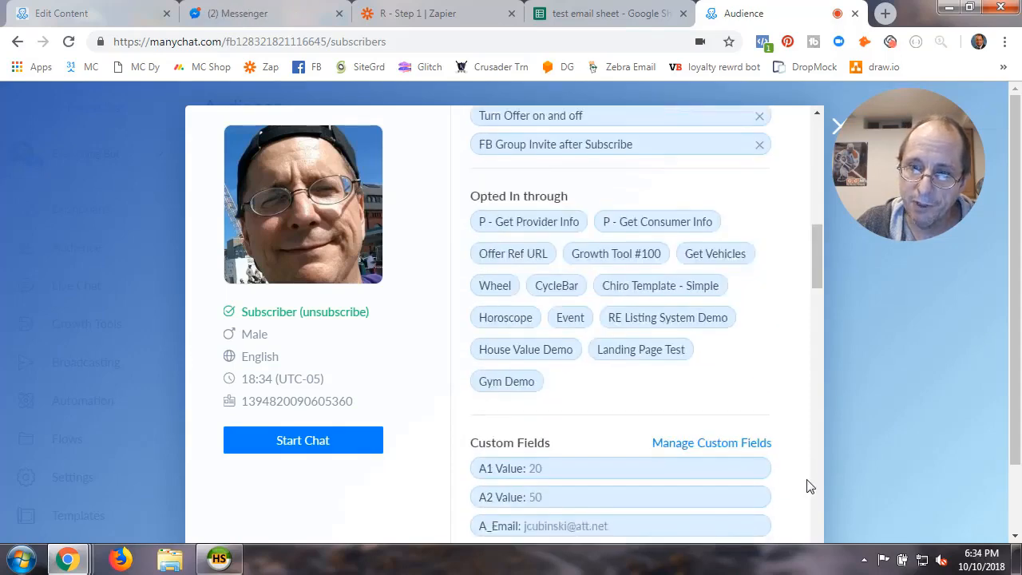
scroll(962, 387, "up", 1)
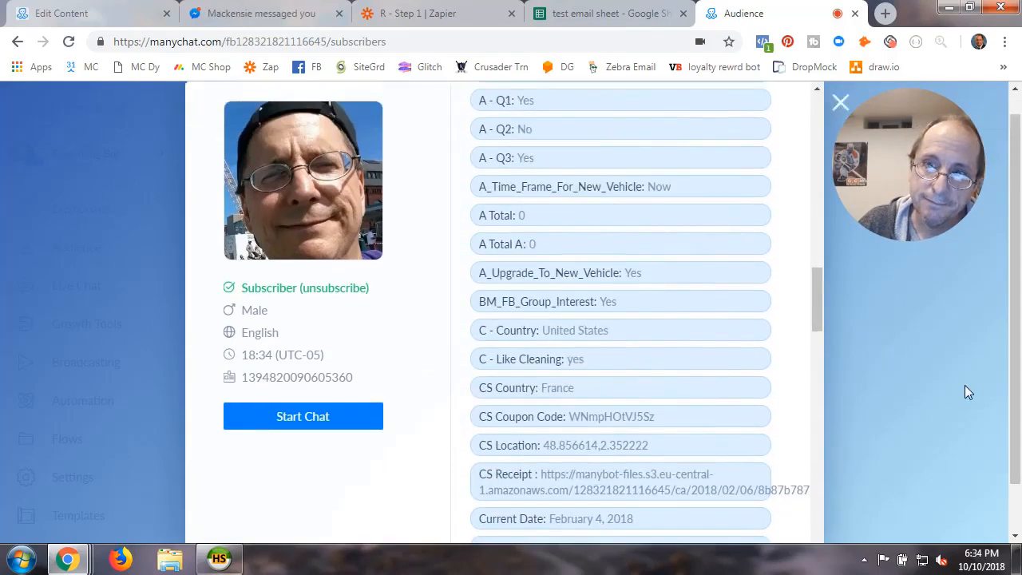
Return to the zap in Zapier, test the Everything Bot #5 ManyChat account and confirm it as the trigger account.
left_click(406, 14)
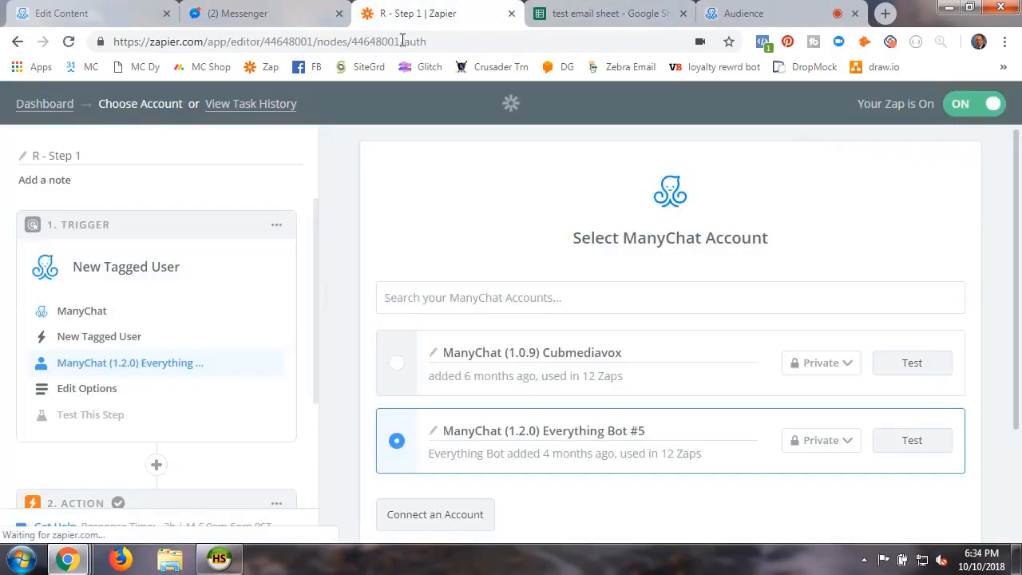
left_click(912, 443)
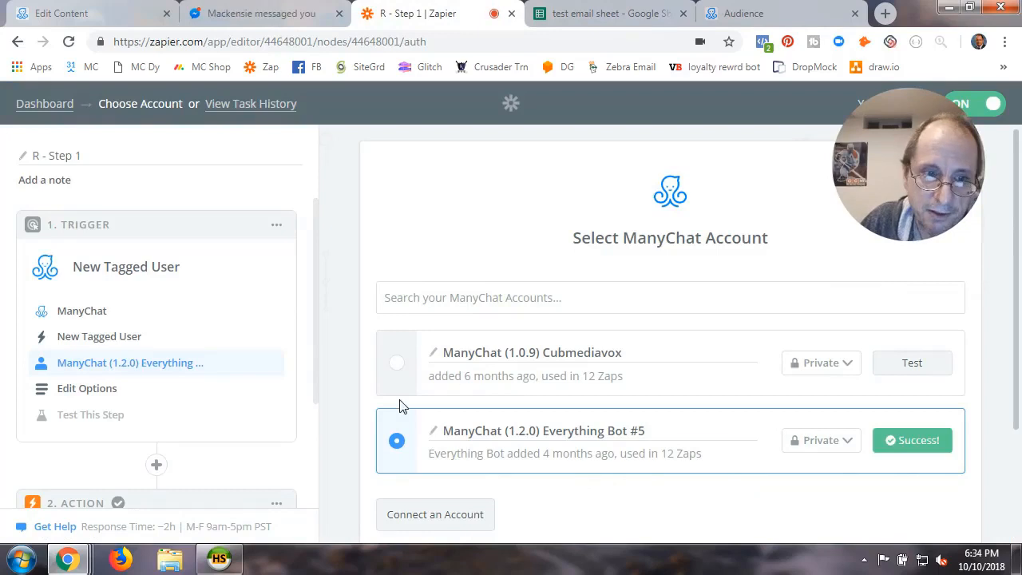
scroll(766, 464, "down", 2)
left_click(917, 446)
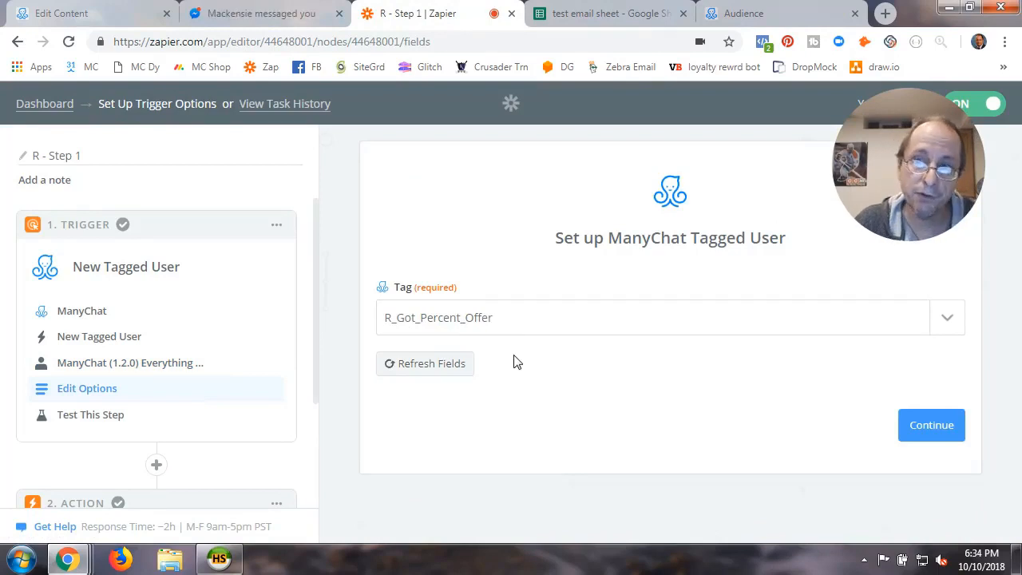
Confirm R_Got_Percent_Offer as the trigger tag and Tagged User A as the sample.
left_click(914, 424)
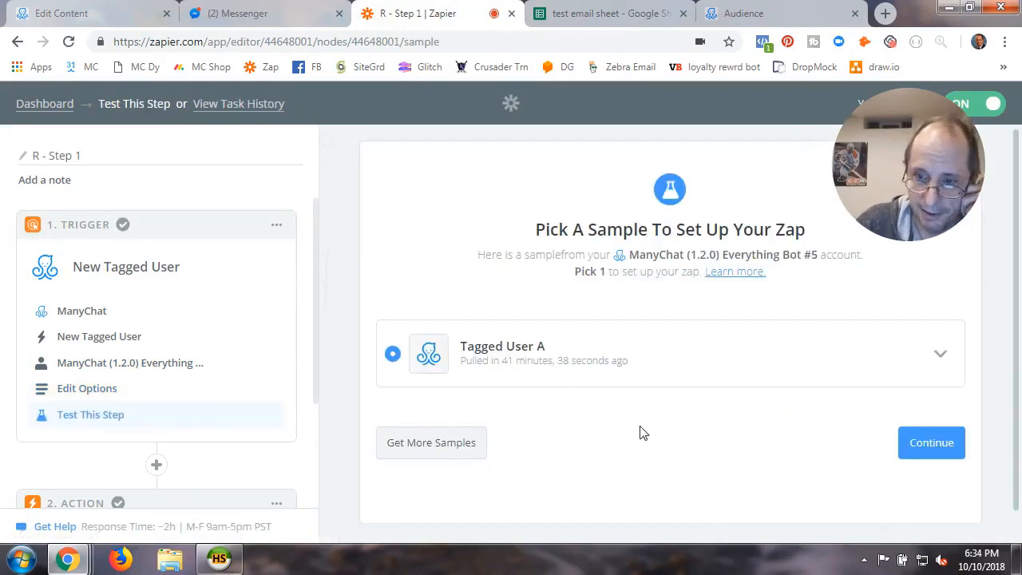
left_click(943, 453)
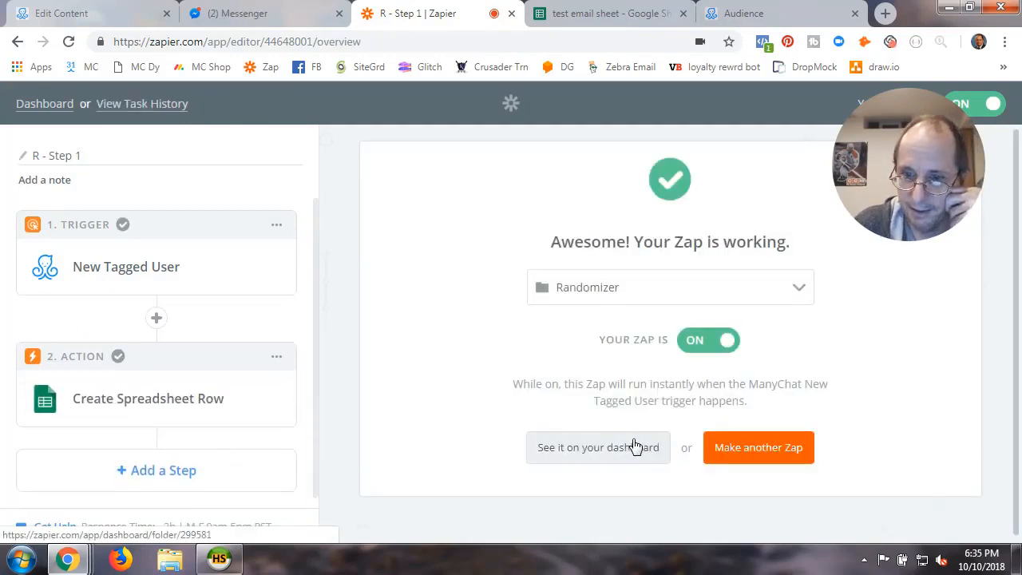
Set the zap's action app to Google Sheets and confirm Create Spreadsheet Row as its action.
left_click(142, 376)
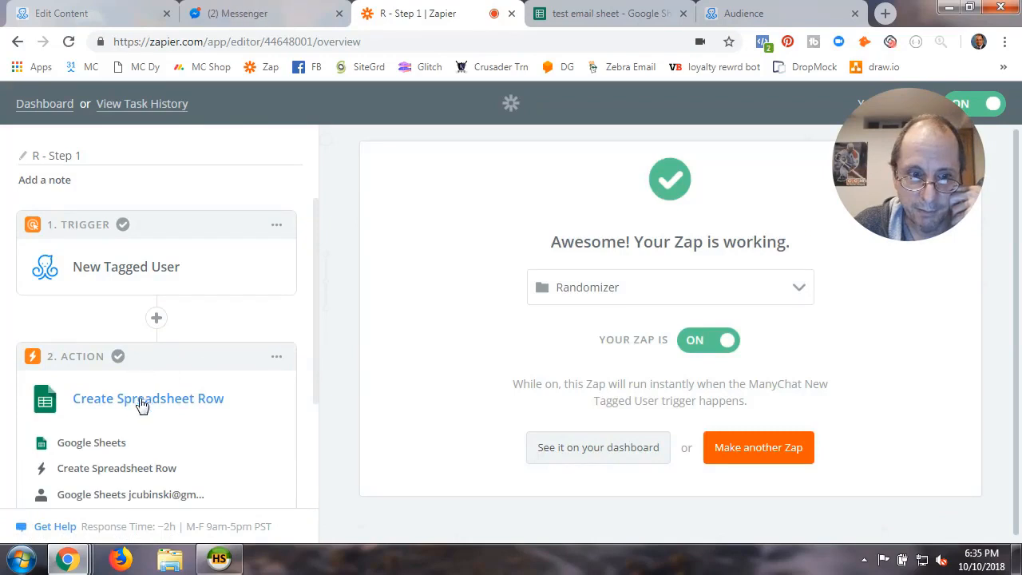
left_click(106, 453)
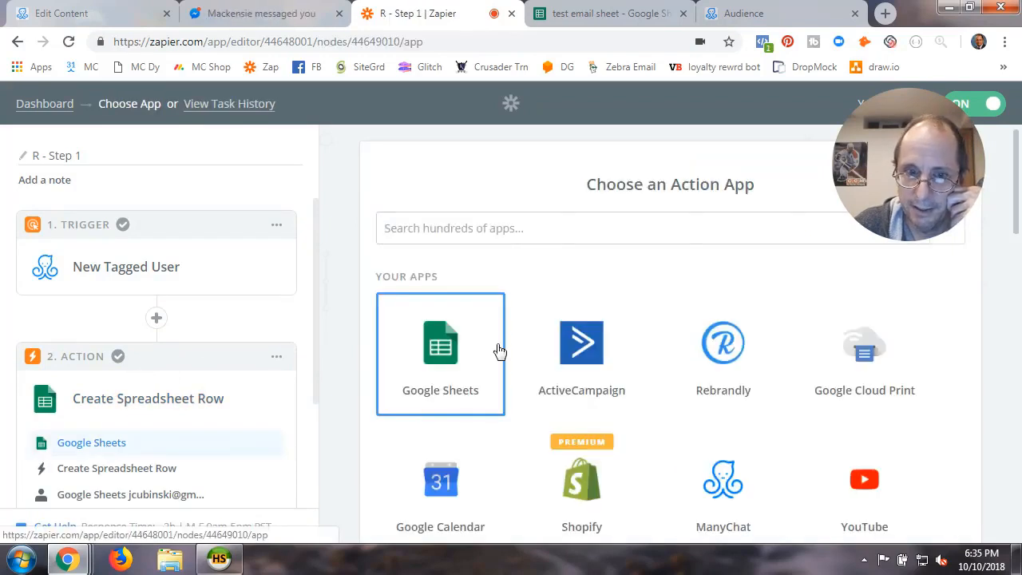
left_click(438, 326)
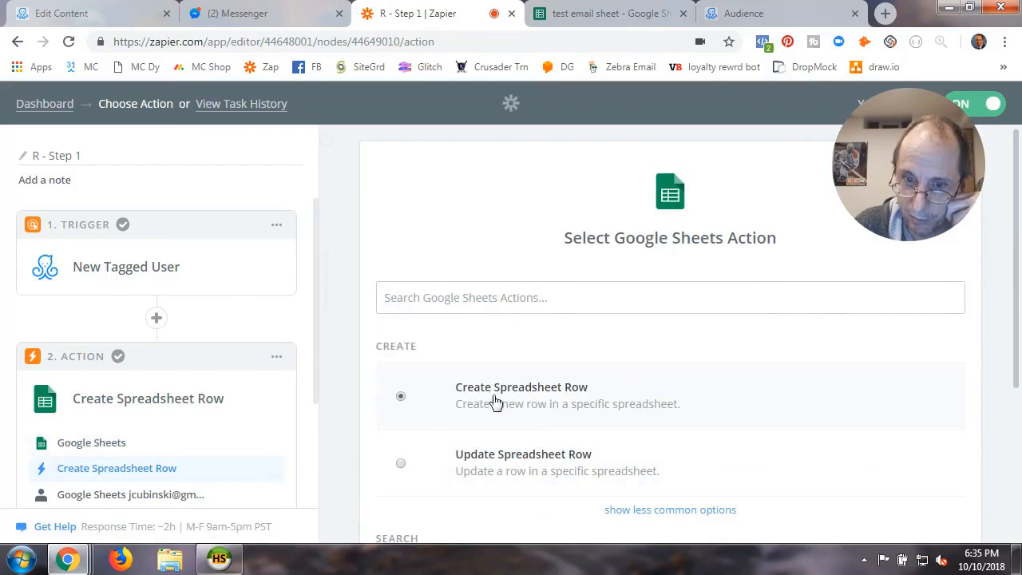
scroll(900, 474, "down", 3)
left_click(920, 449)
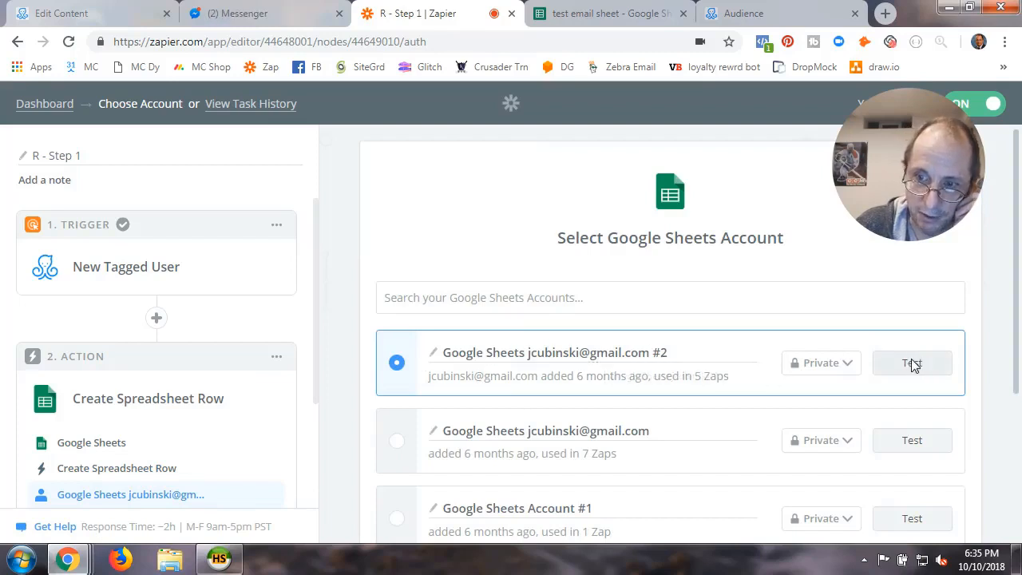
Confirm the Google Sheets account ending in #2 and review the action's spreadsheet, worksheet and ID settings.
scroll(834, 406, "down", 3)
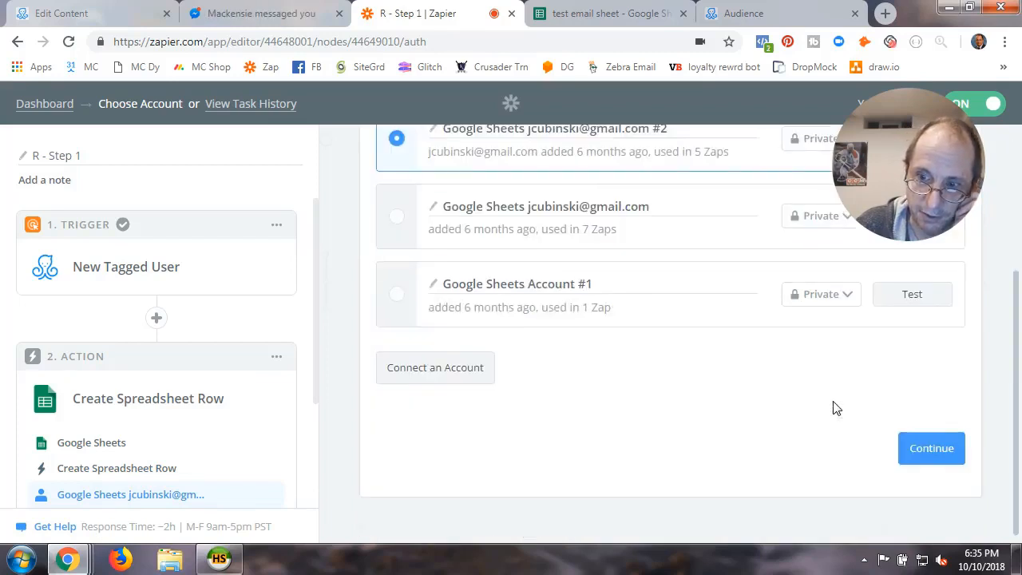
left_click(903, 445)
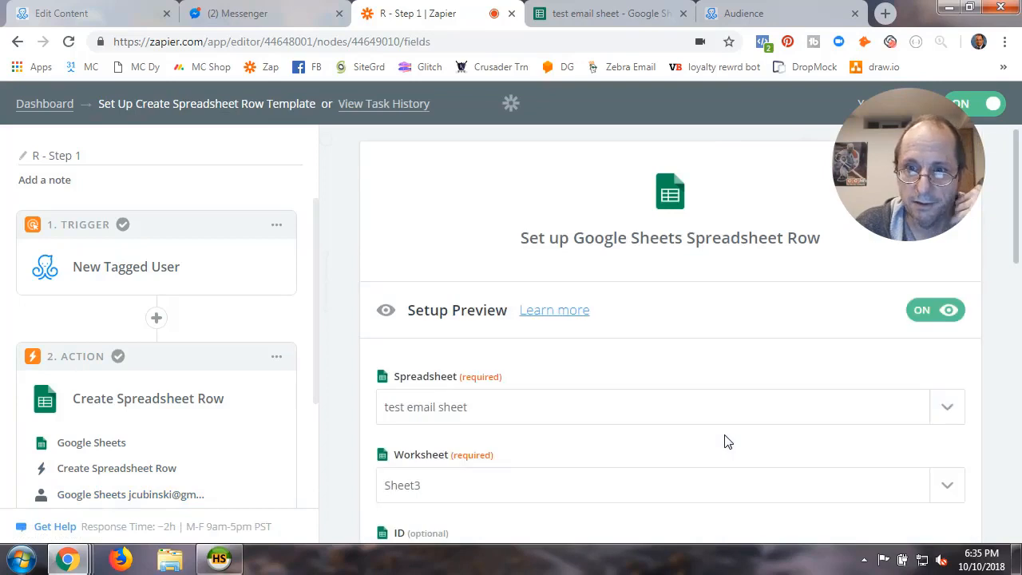
scroll(727, 442, "down", 2)
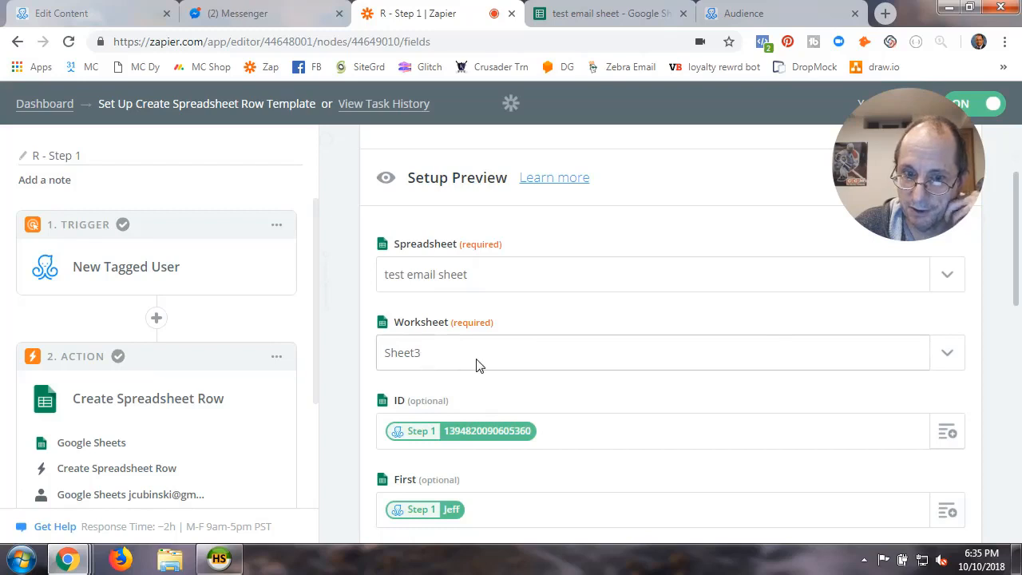
scroll(599, 364, "down", 2)
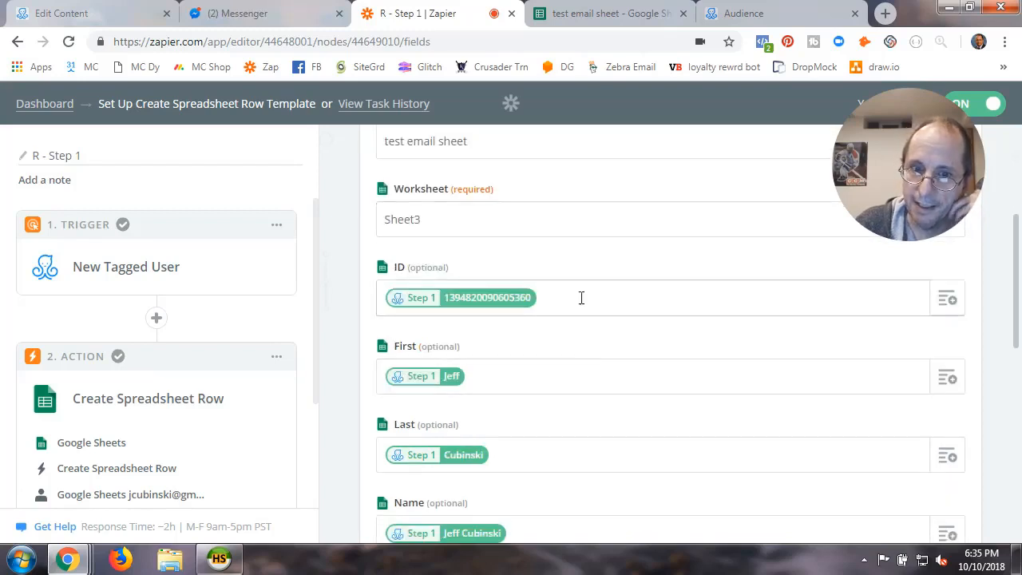
Switch to the test email sheet in Google Sheets and delete rows 3 and 2 from Sheet3.
left_click(599, 16)
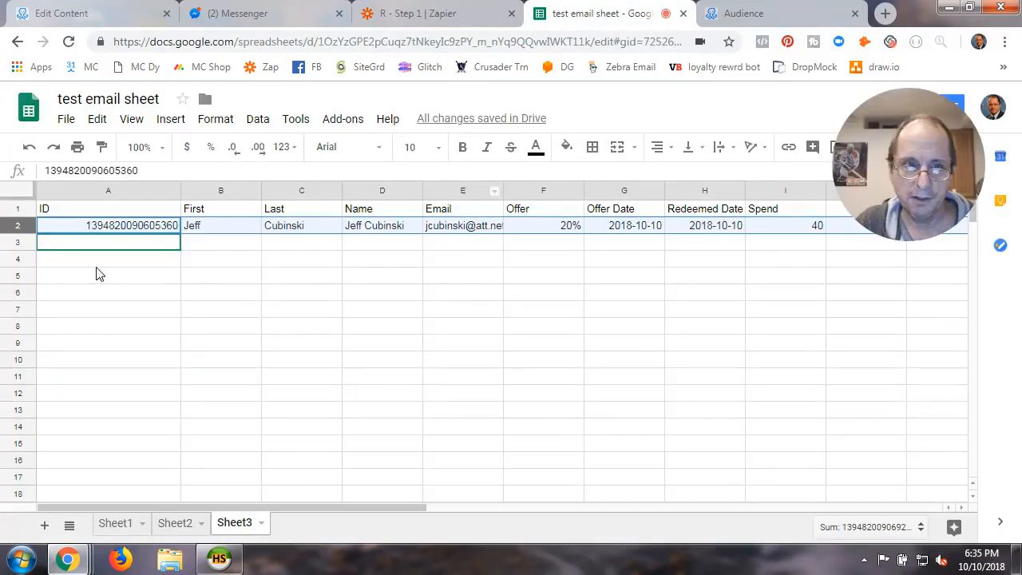
right_click(15, 238)
left_click(73, 388)
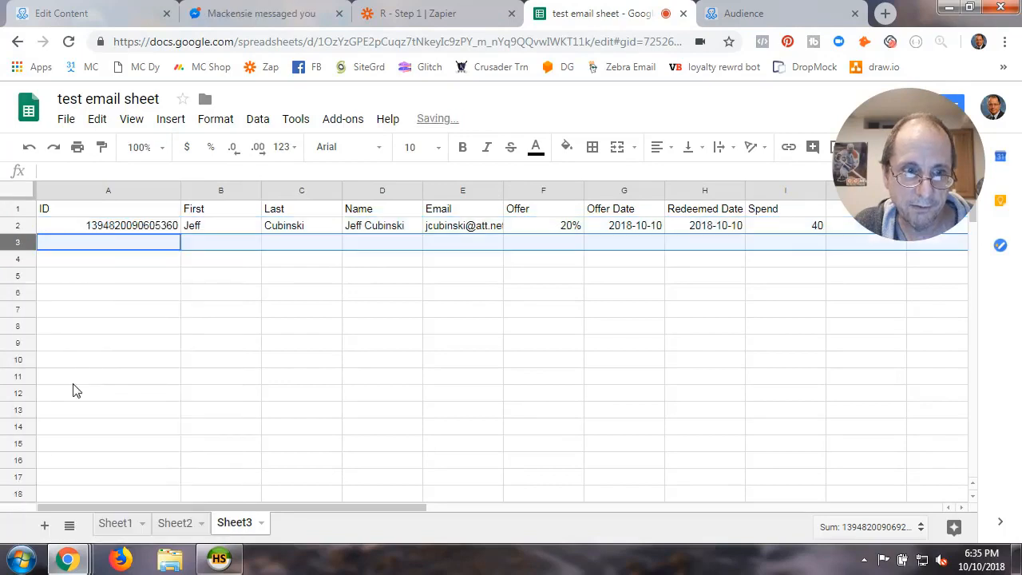
left_click(19, 226)
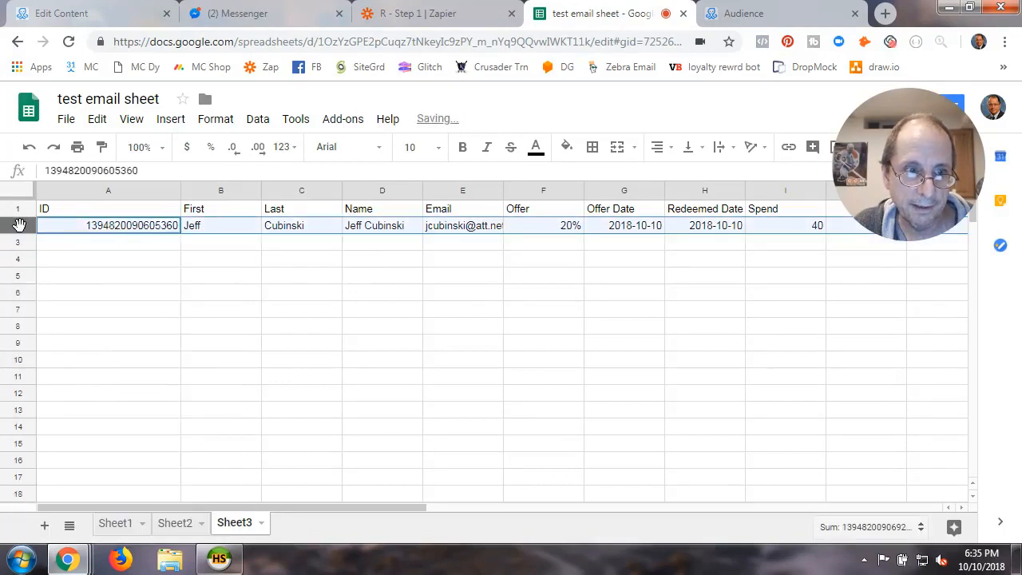
right_click(20, 226)
left_click(93, 388)
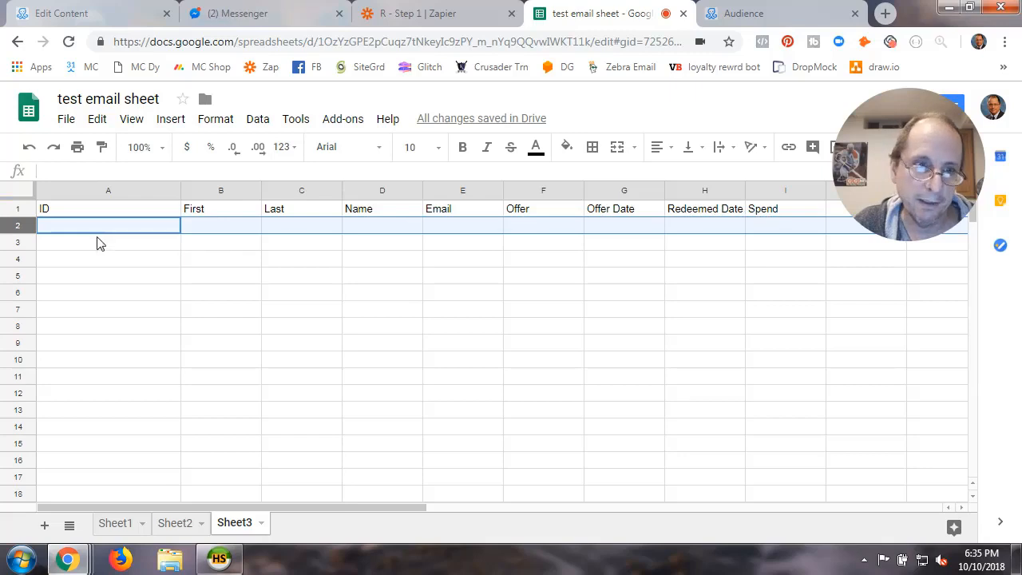
Apply the custom number format 0 to the whole ID column in Sheet3.
left_click(117, 192)
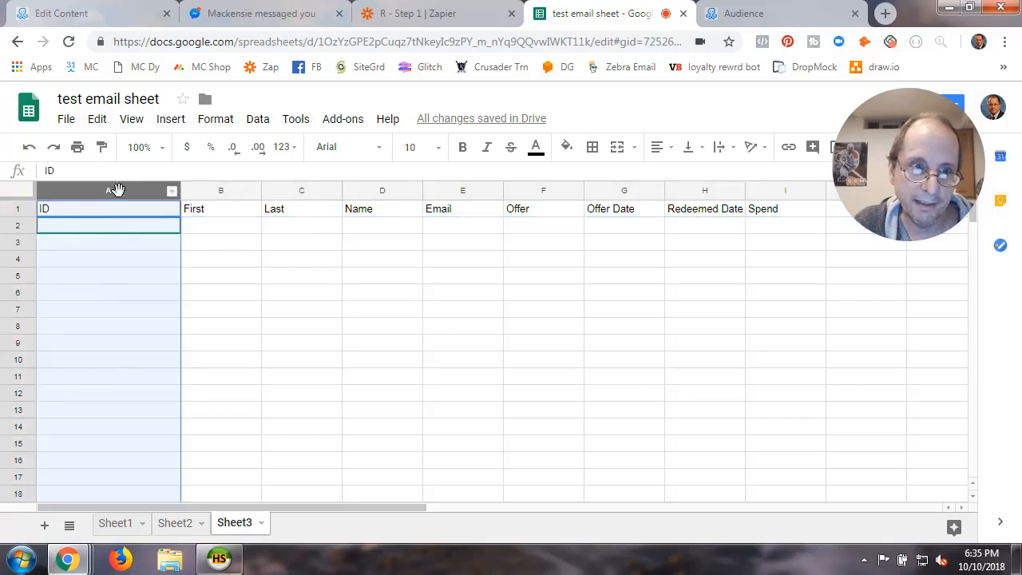
right_click(117, 190)
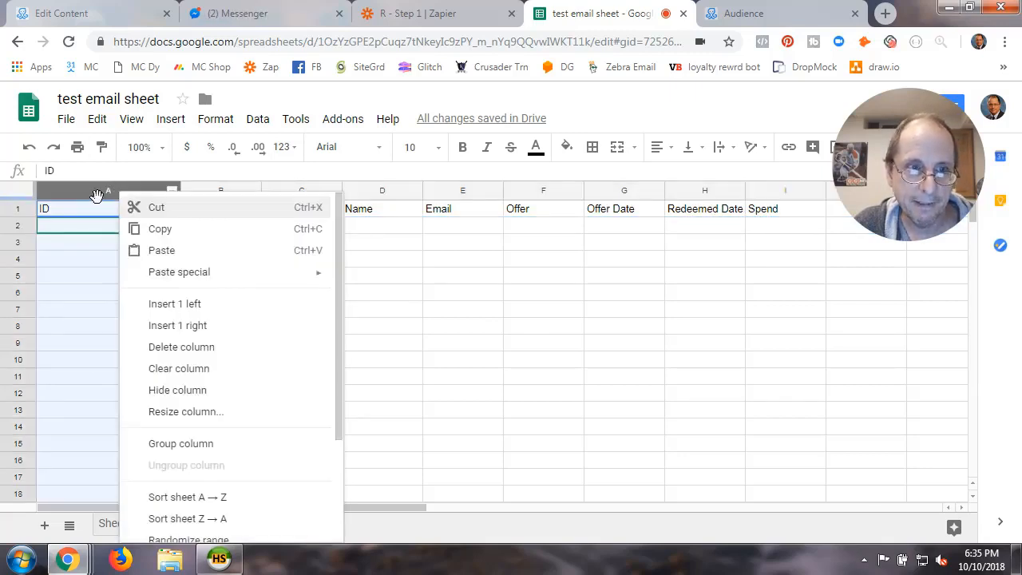
left_click(96, 194)
left_click(206, 126)
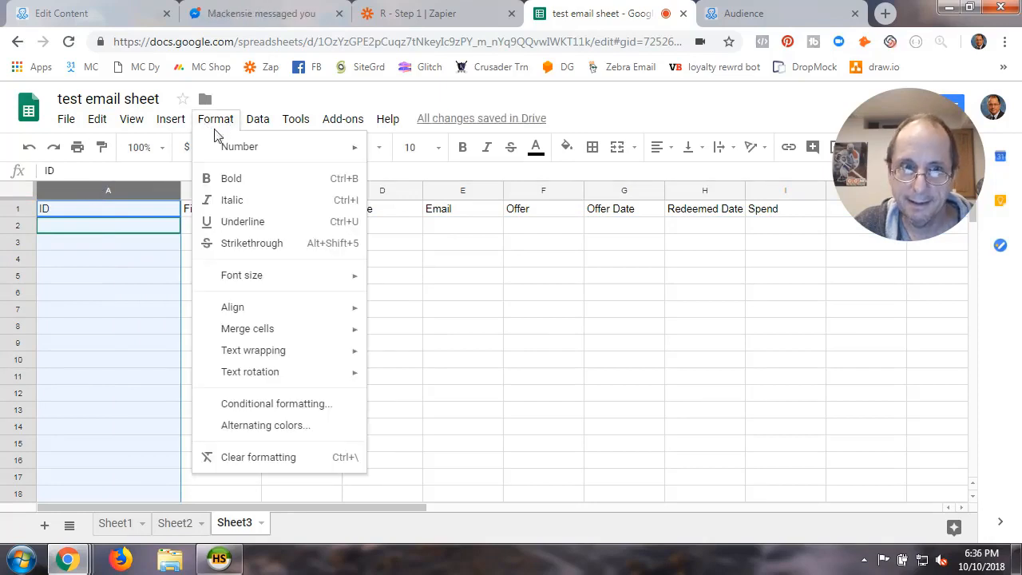
mouse_move(237, 152)
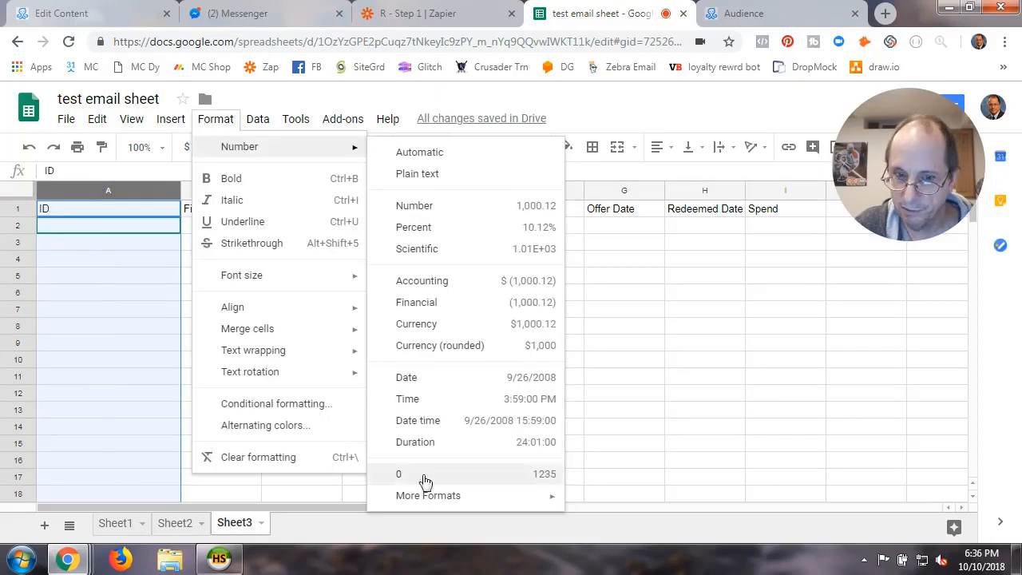
mouse_move(428, 500)
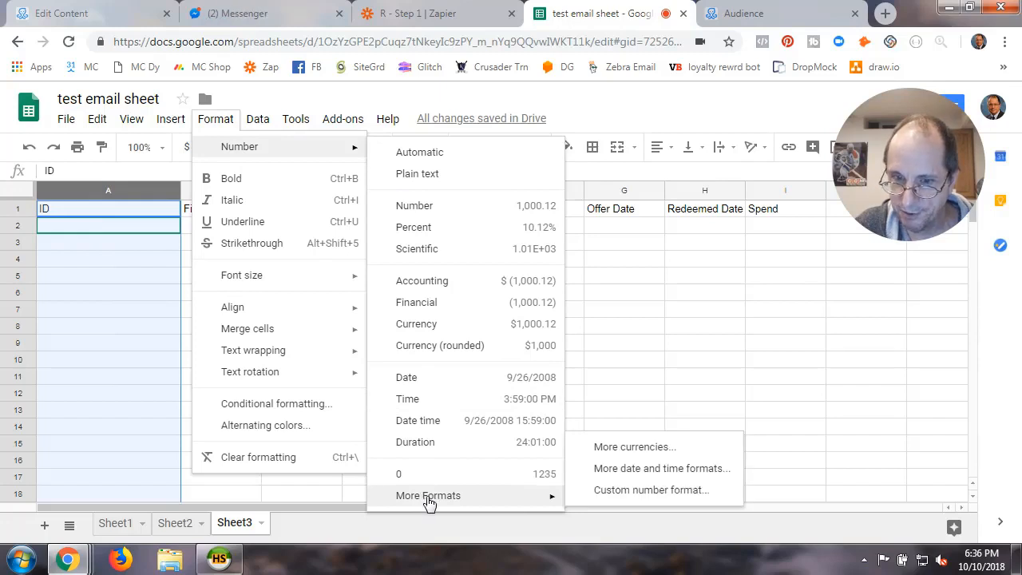
left_click(626, 490)
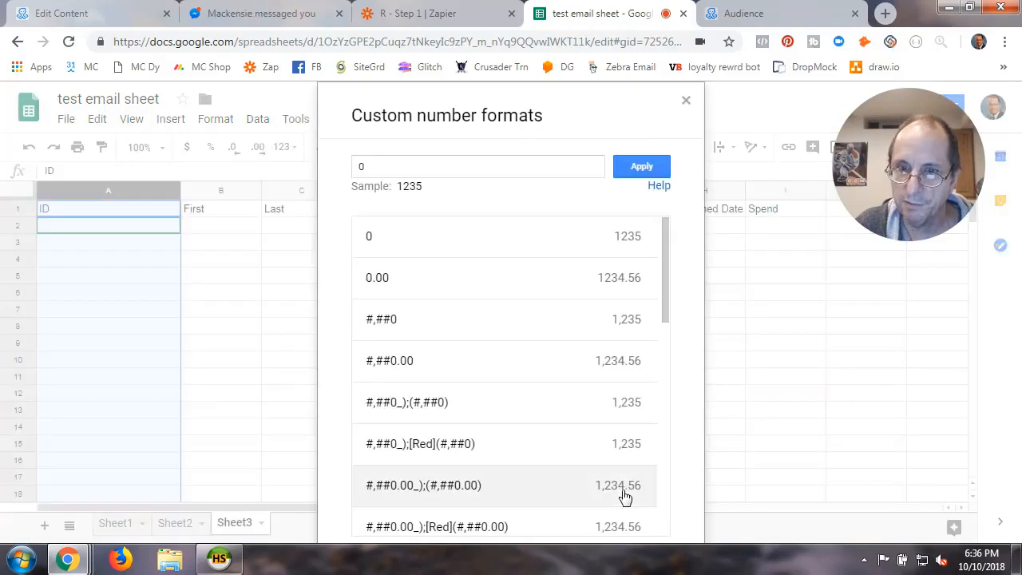
left_click(408, 245)
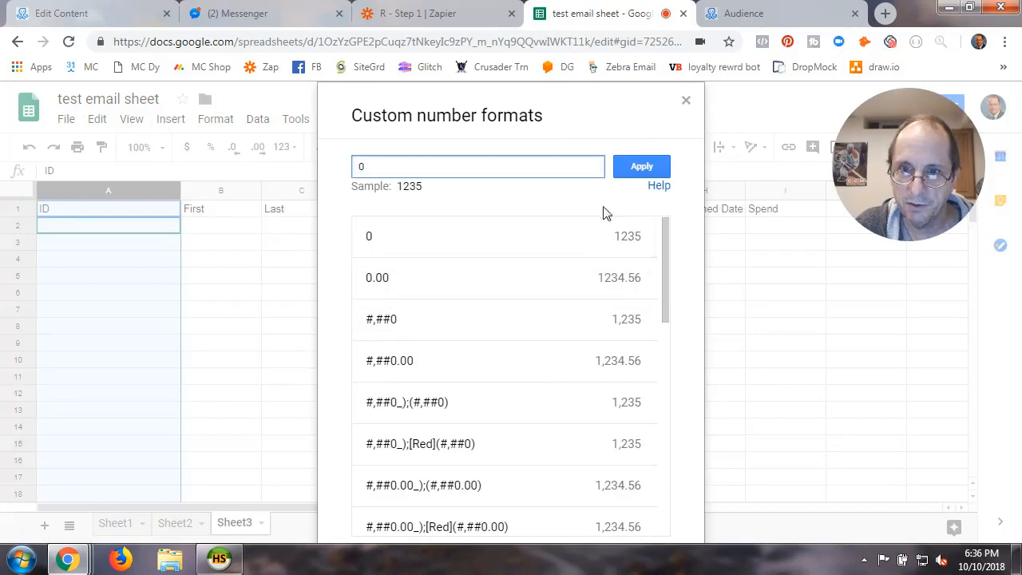
left_click(637, 170)
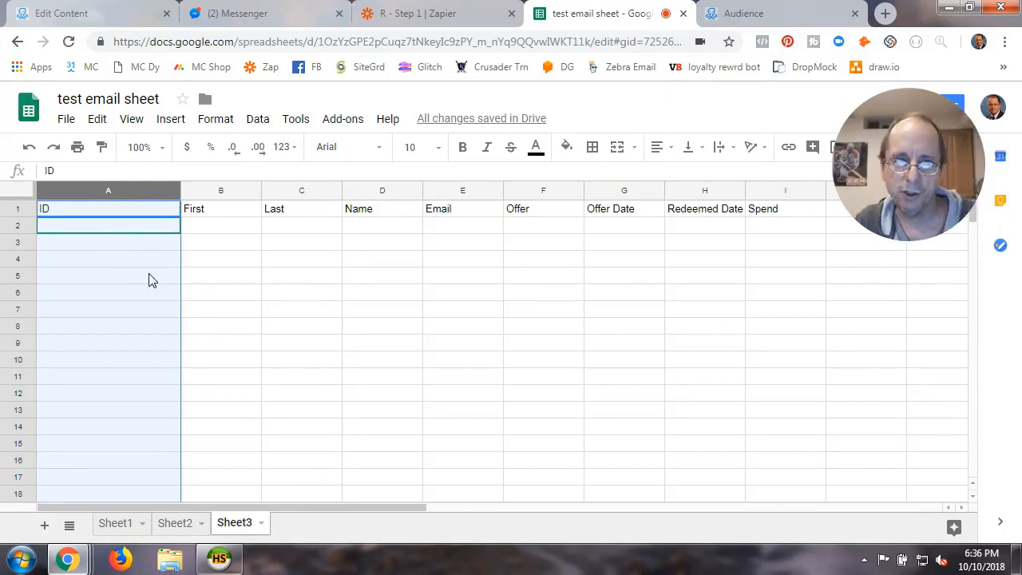
left_click(48, 243, "shift")
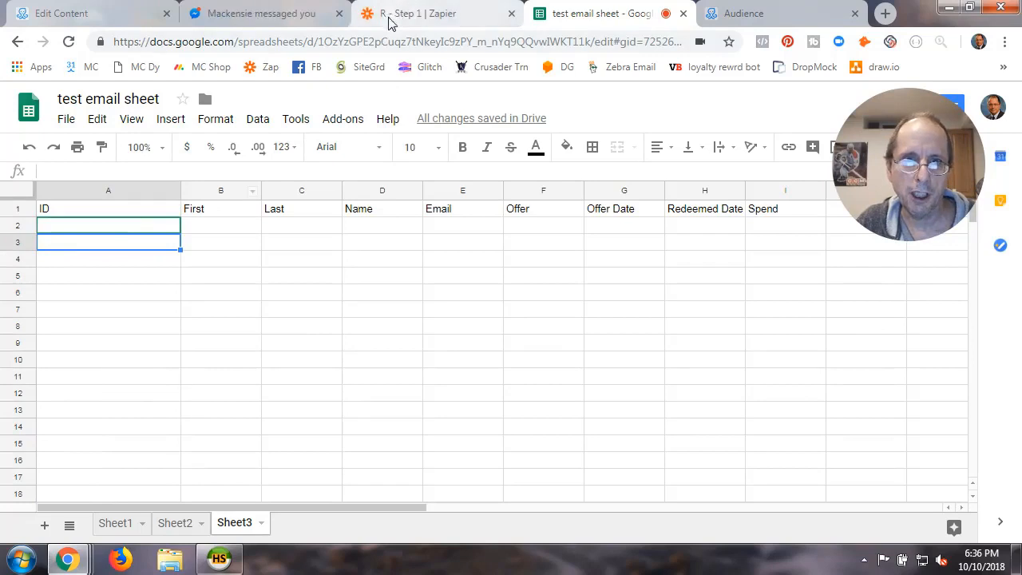
Return to the zap in Zapier, review the column mappings, and remap the ID field to the trigger's User ID.
left_click(429, 16)
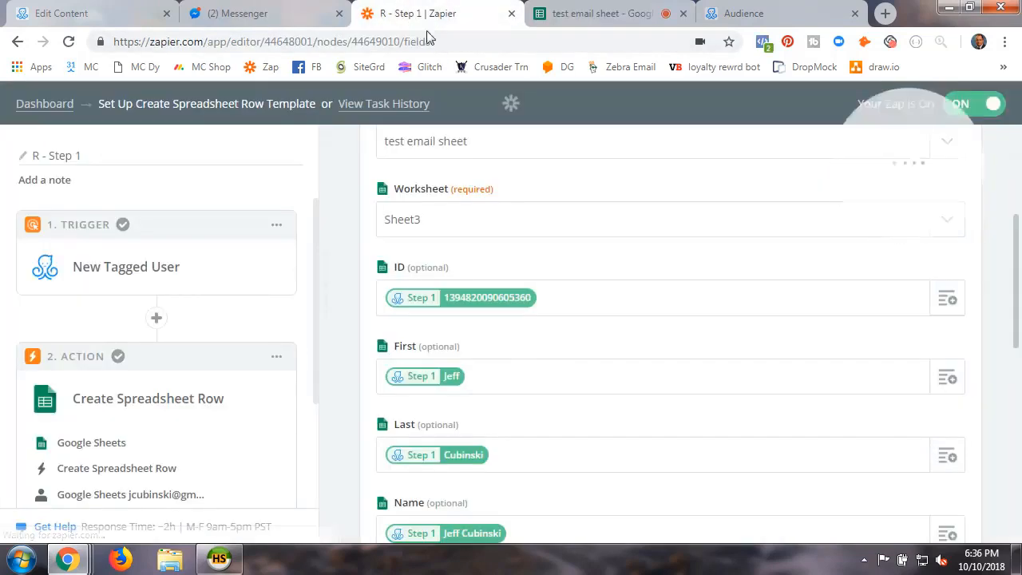
scroll(547, 384, "down", 2)
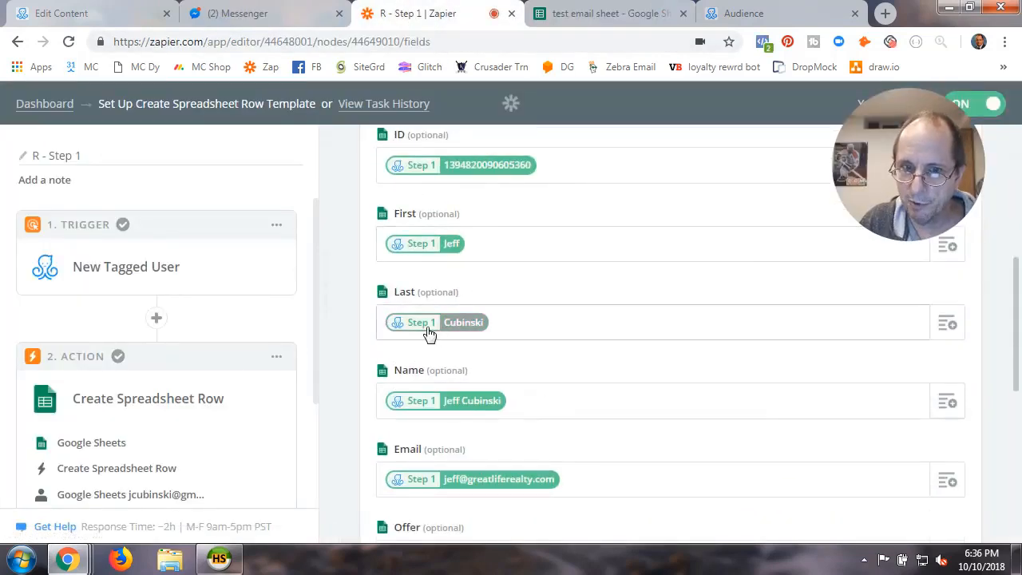
scroll(505, 410, "down", 1)
scroll(504, 410, "down", 2)
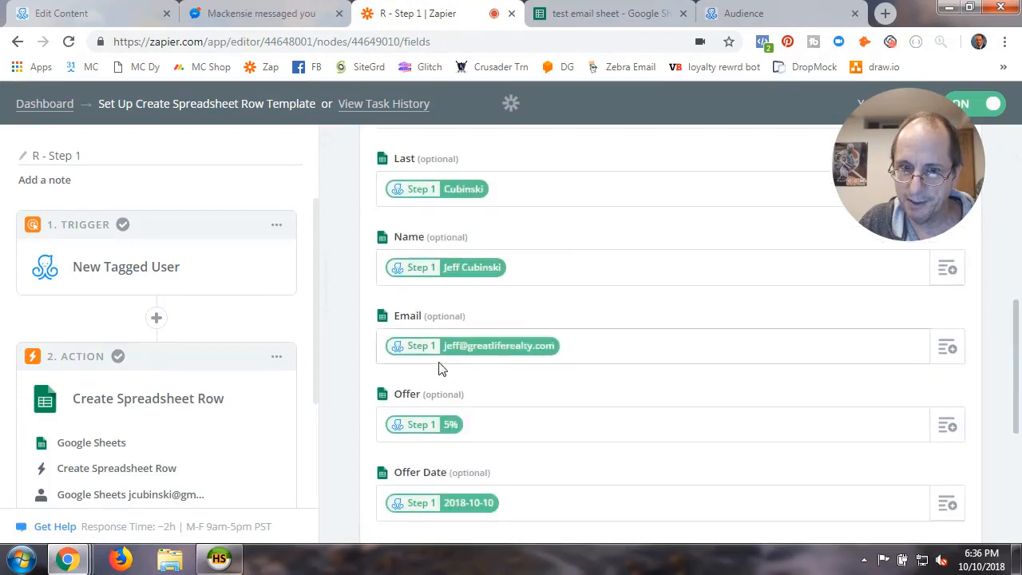
scroll(519, 432, "down", 2)
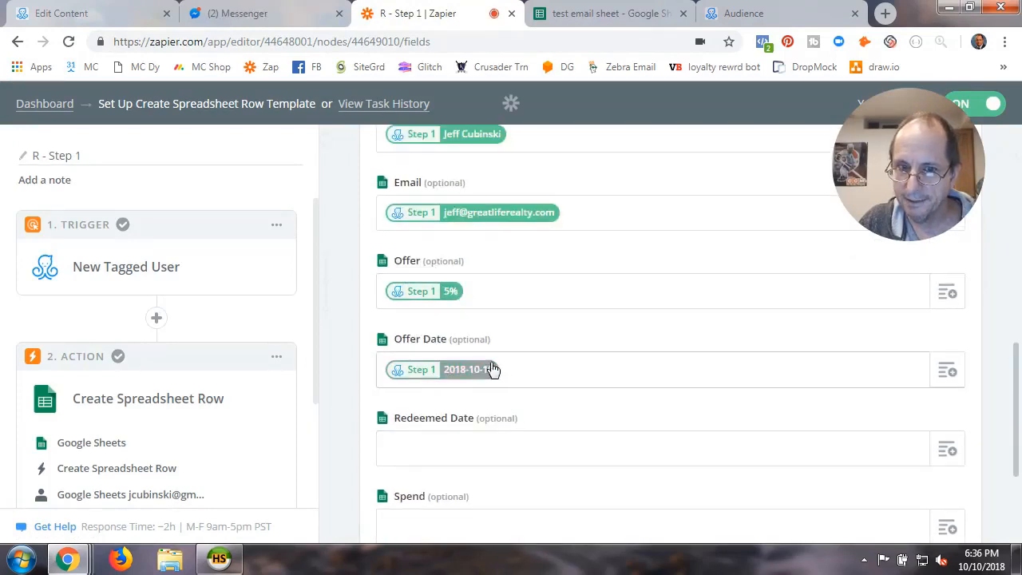
scroll(529, 369, "up", 6)
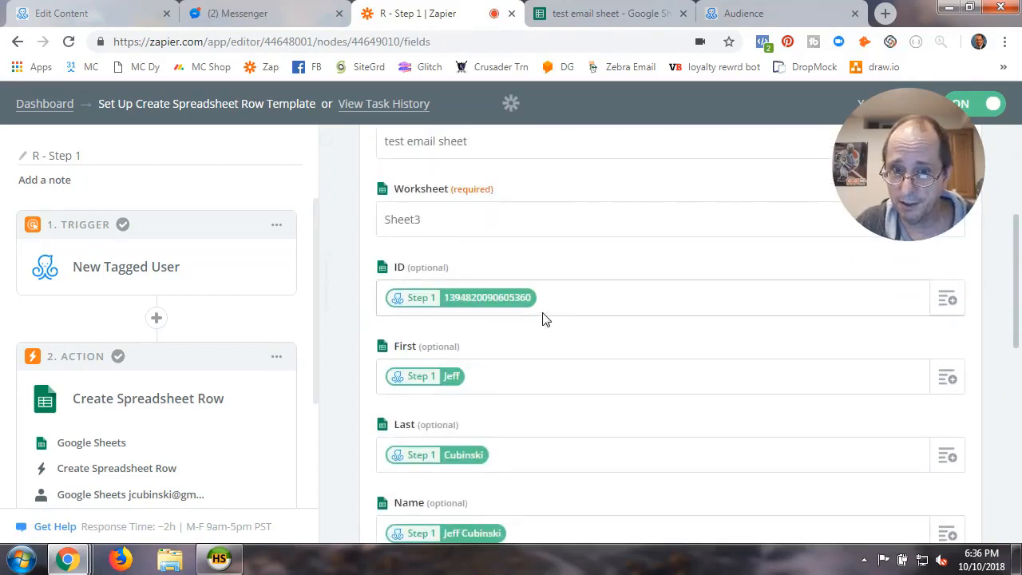
key("BackSpace")
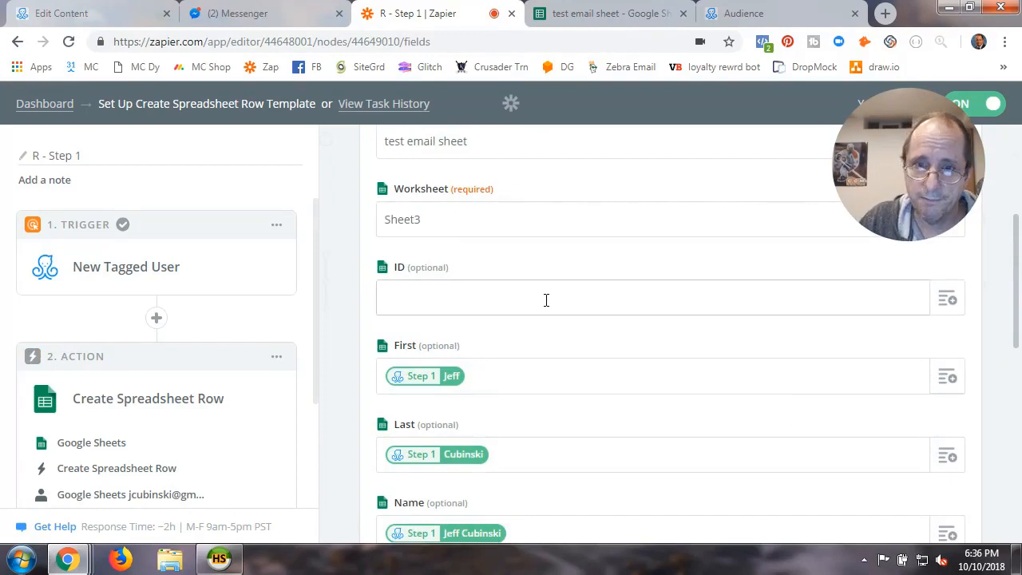
left_click(948, 298)
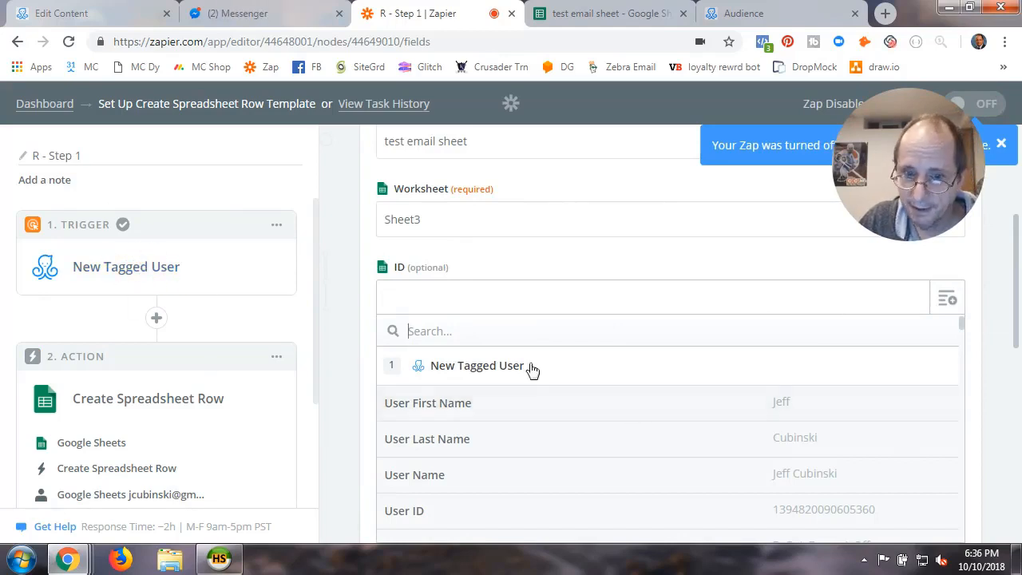
scroll(481, 440, "down", 3)
scroll(484, 441, "up", 1)
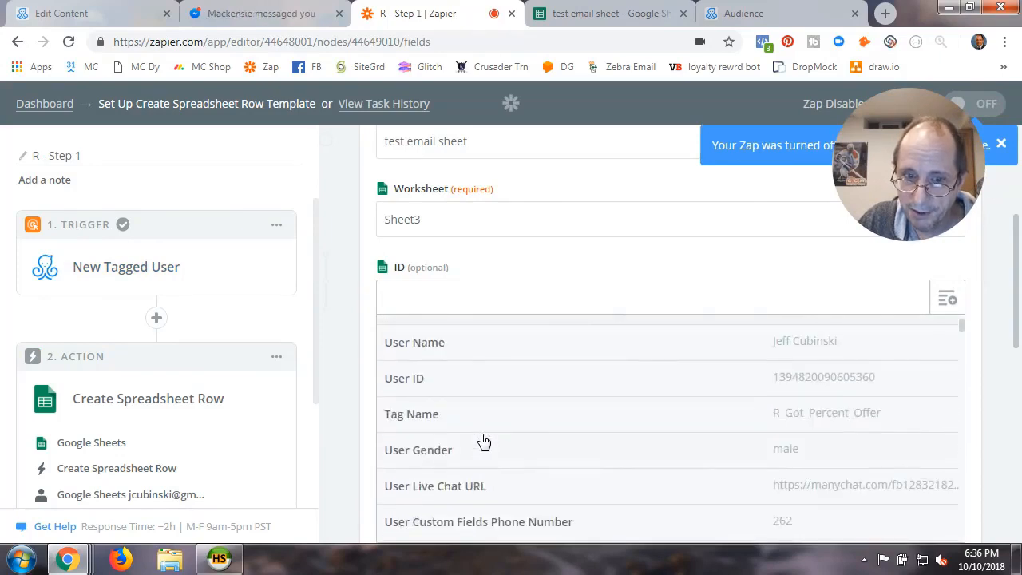
left_click(406, 382)
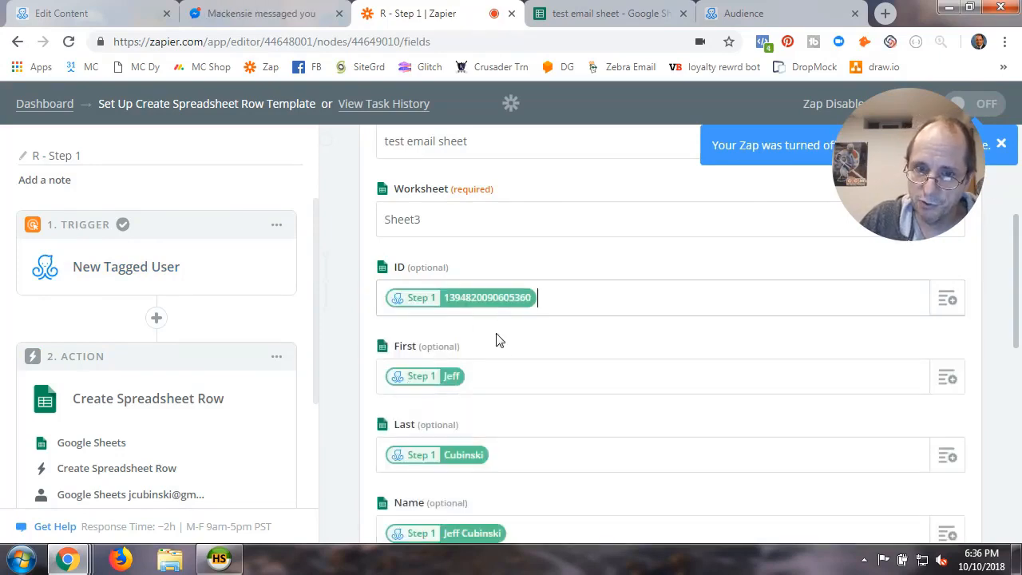
Clear the First field's mapping and map it to the trigger's User First Name.
scroll(619, 434, "down", 2)
left_click(472, 240)
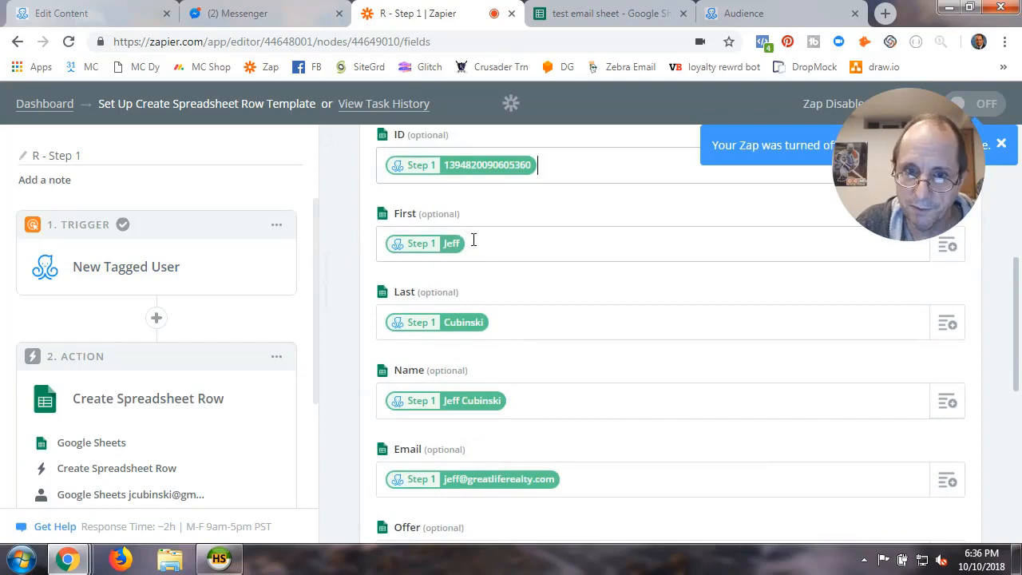
key("BackSpace")
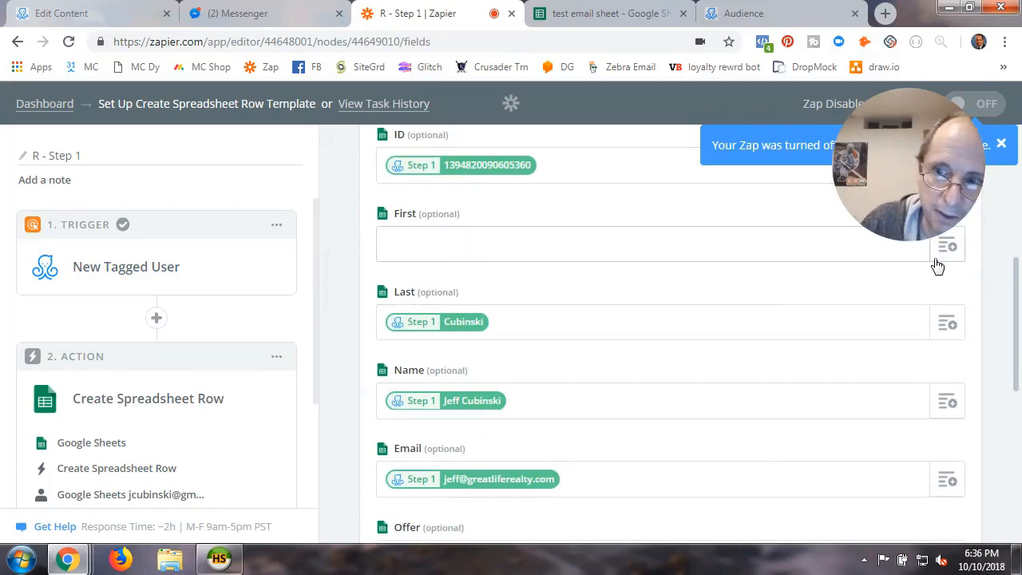
left_click(948, 249)
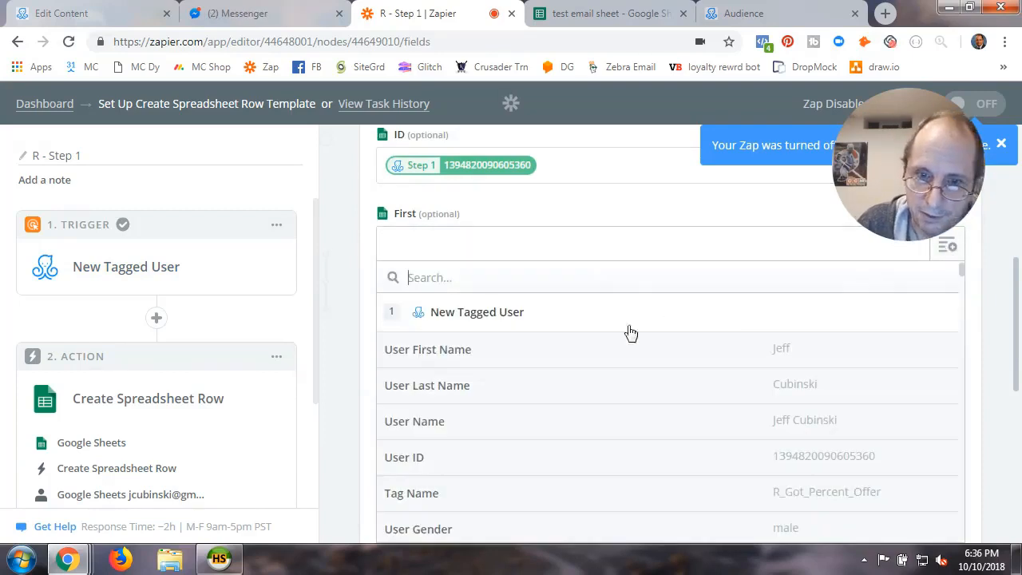
left_click(445, 357)
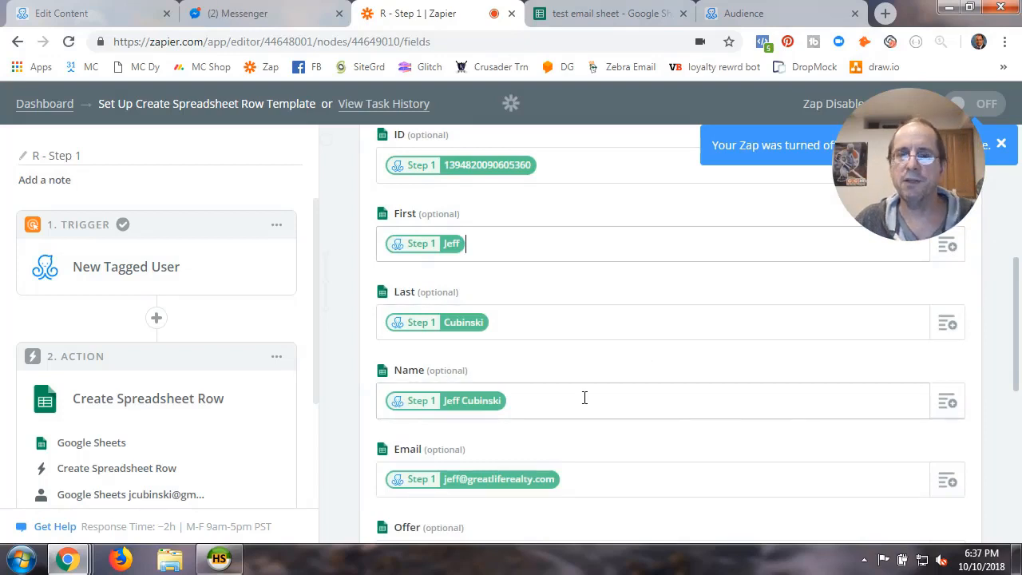
scroll(583, 396, "down", 2)
scroll(583, 397, "down", 4)
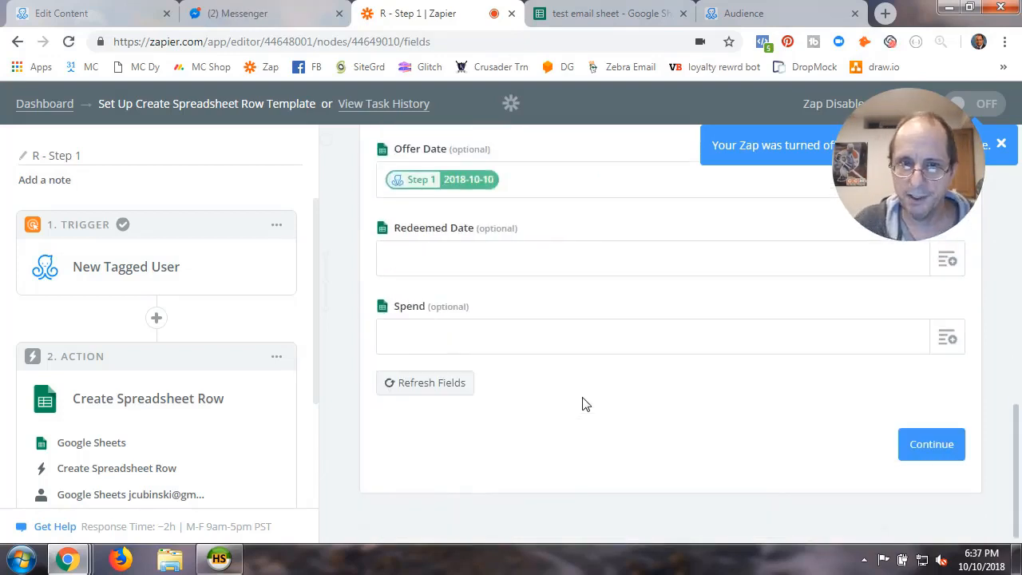
Review the Create Spreadsheet Row column mappings from ID through Spend and submit them for testing.
scroll(568, 317, "up", 3)
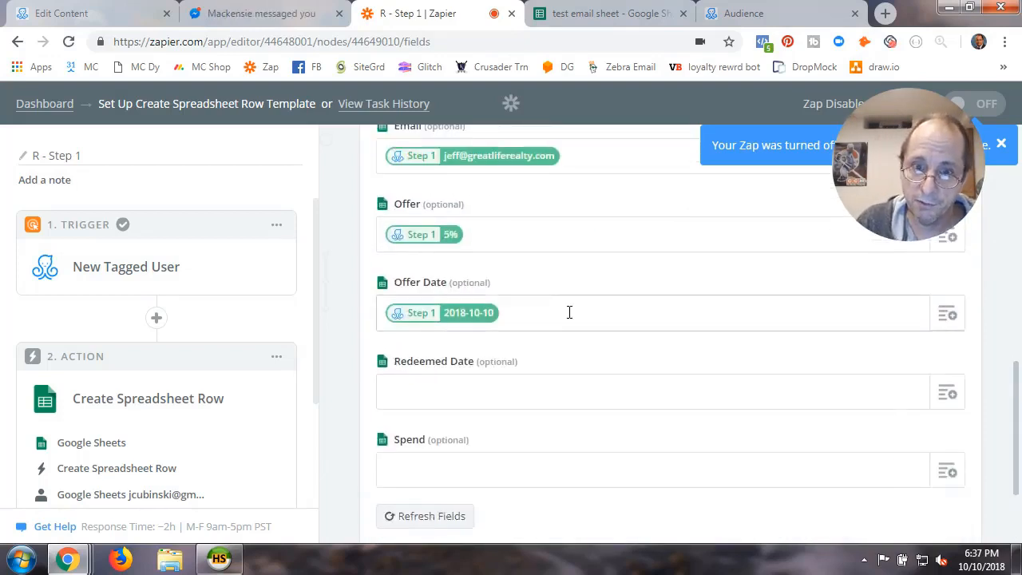
scroll(569, 318, "up", 2)
scroll(511, 182, "up", 2)
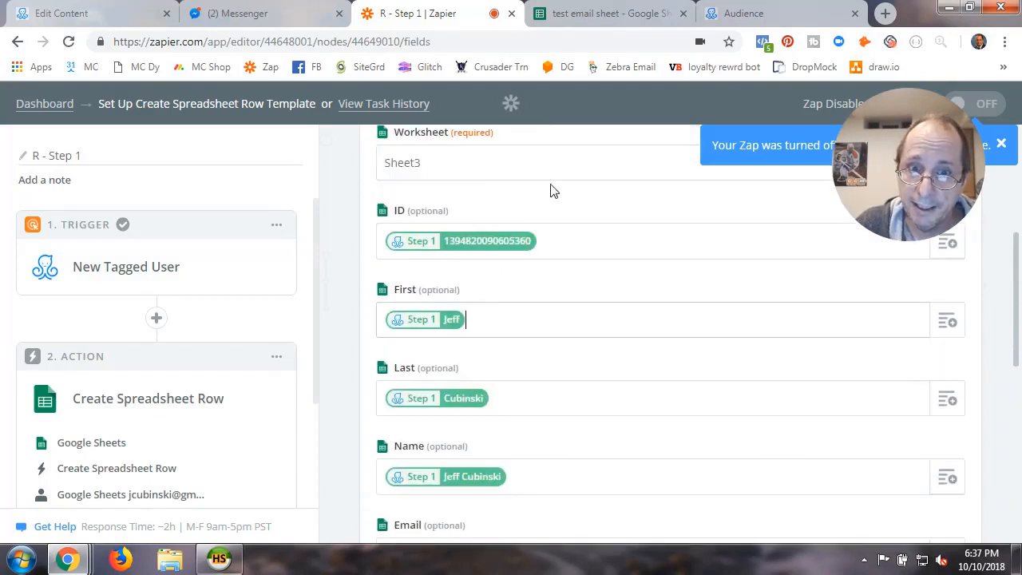
left_click(434, 314)
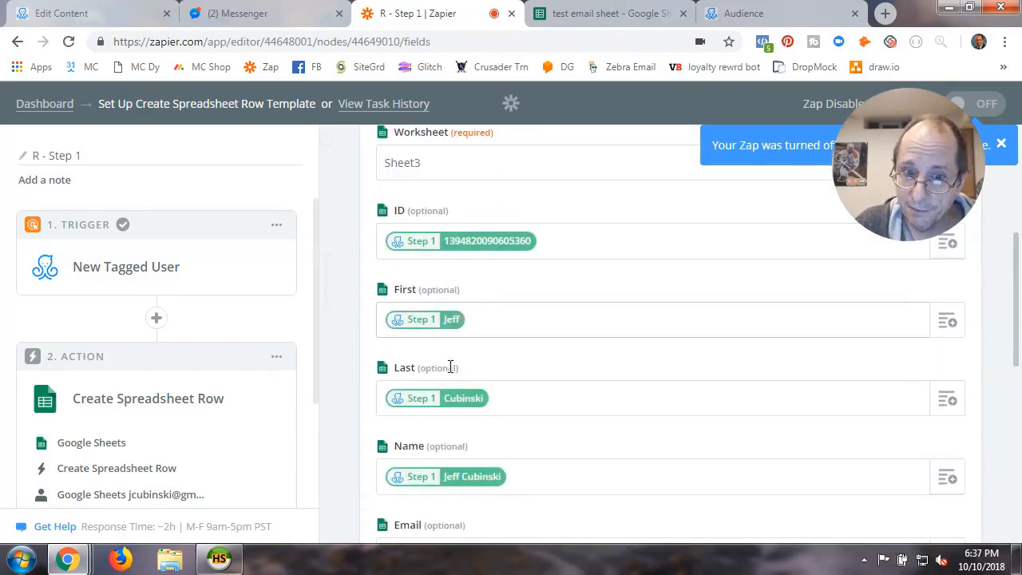
scroll(511, 487, "down", 2)
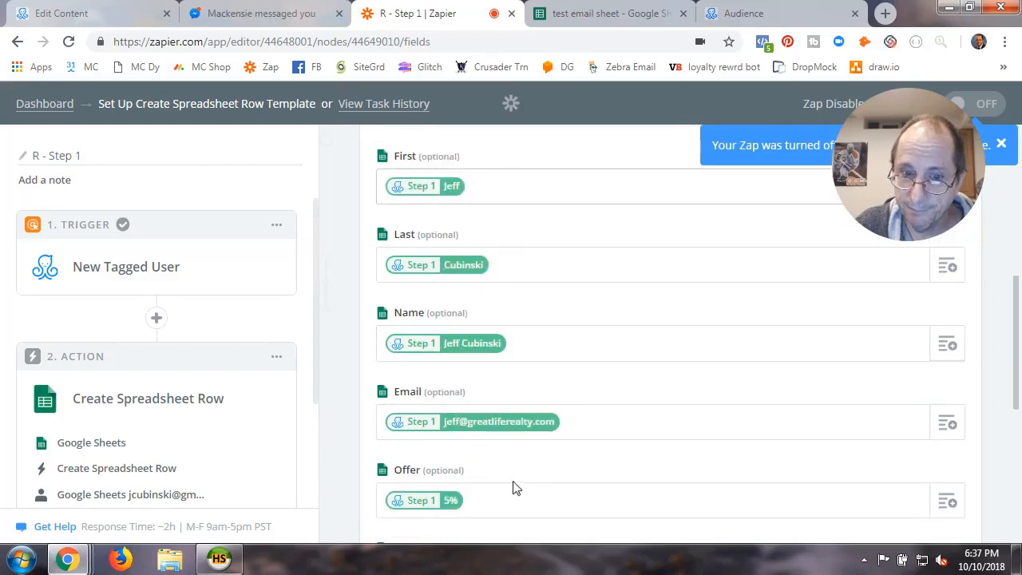
scroll(532, 450, "down", 2)
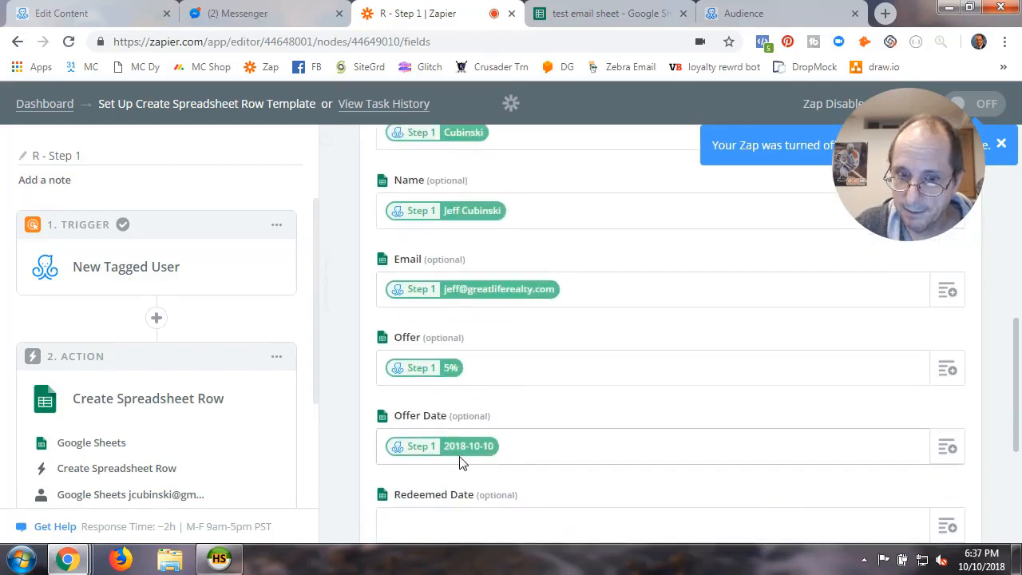
scroll(609, 471, "down", 3)
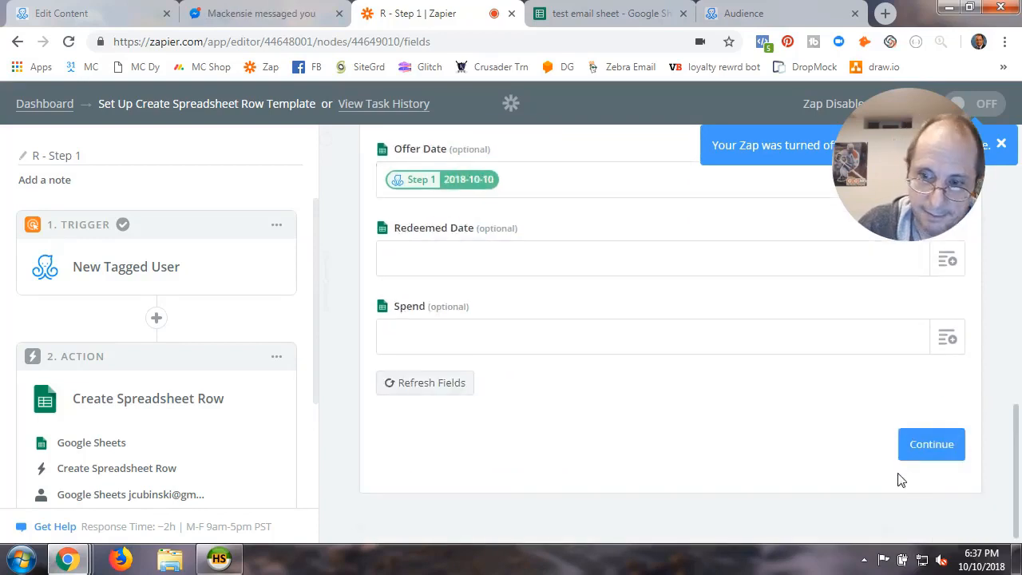
left_click(924, 452)
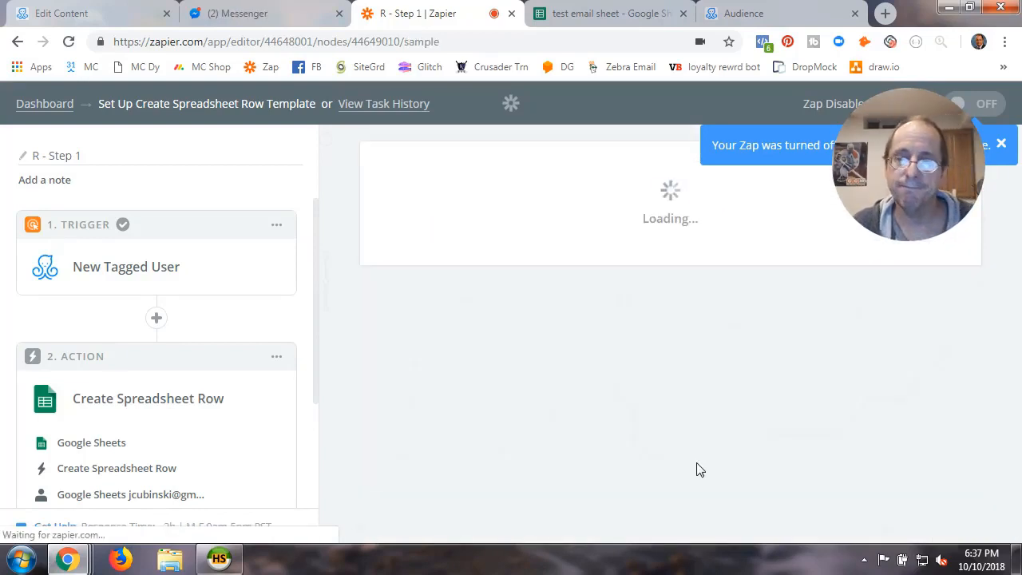
Look over the action's sample row data and finish the setup of the R - Step 1 zap.
scroll(696, 470, "down", 3)
scroll(696, 469, "down", 3)
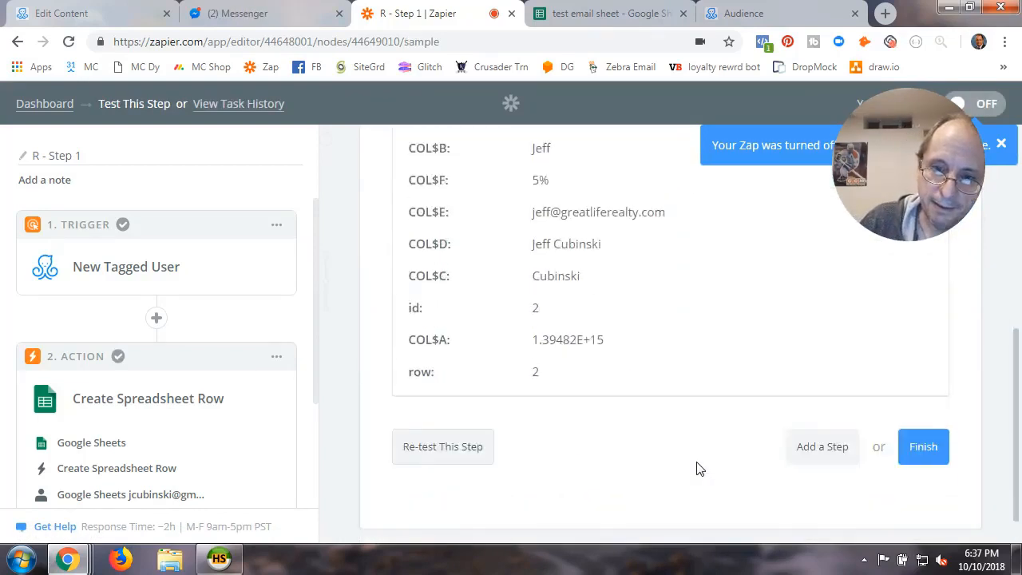
left_click(922, 417)
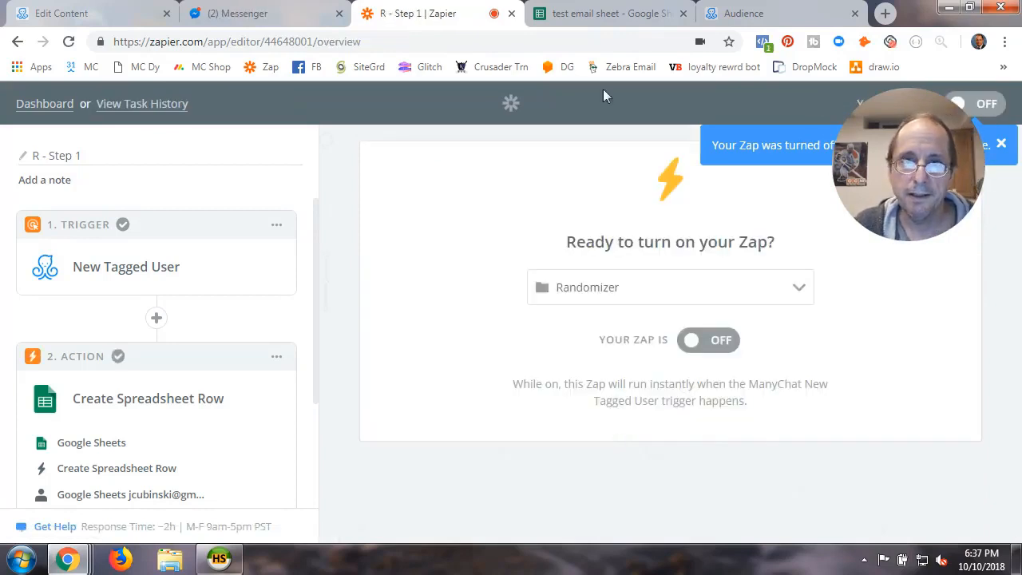
Check Sheet3 of the test email sheet and turn on the R - Step 1 zap in Zapier.
left_click(612, 12)
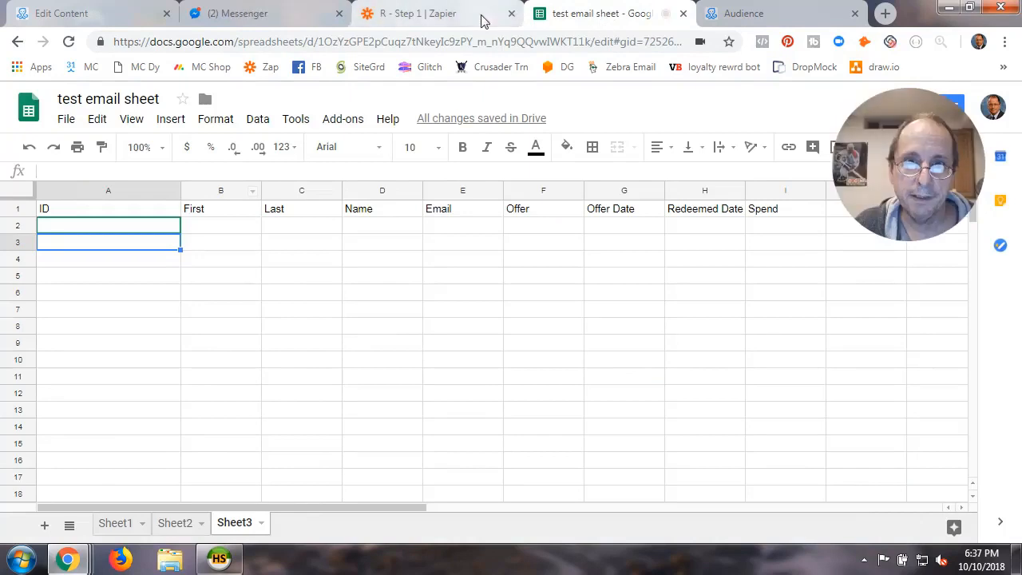
left_click(449, 16)
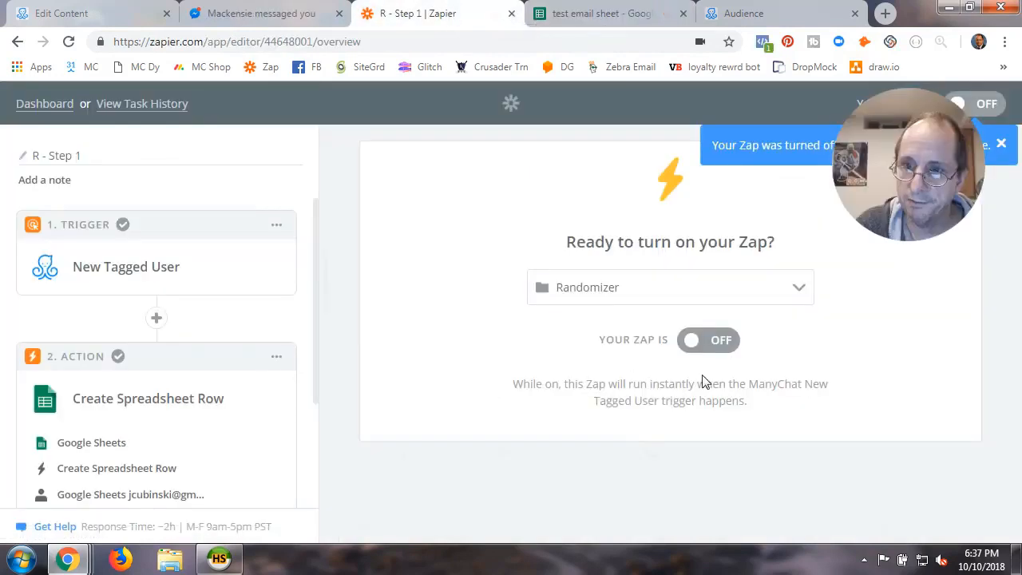
left_click(717, 342)
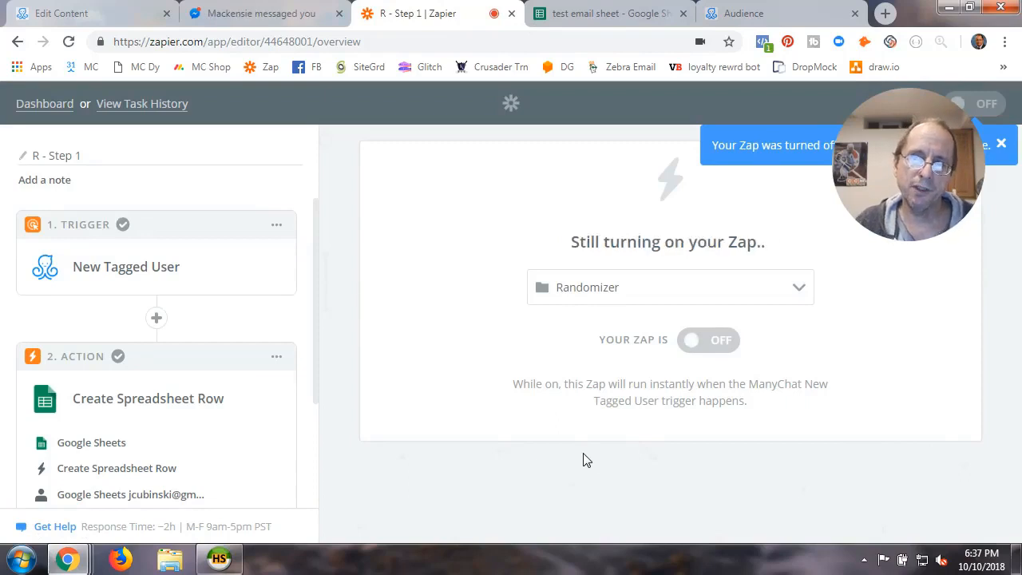
left_click(583, 13)
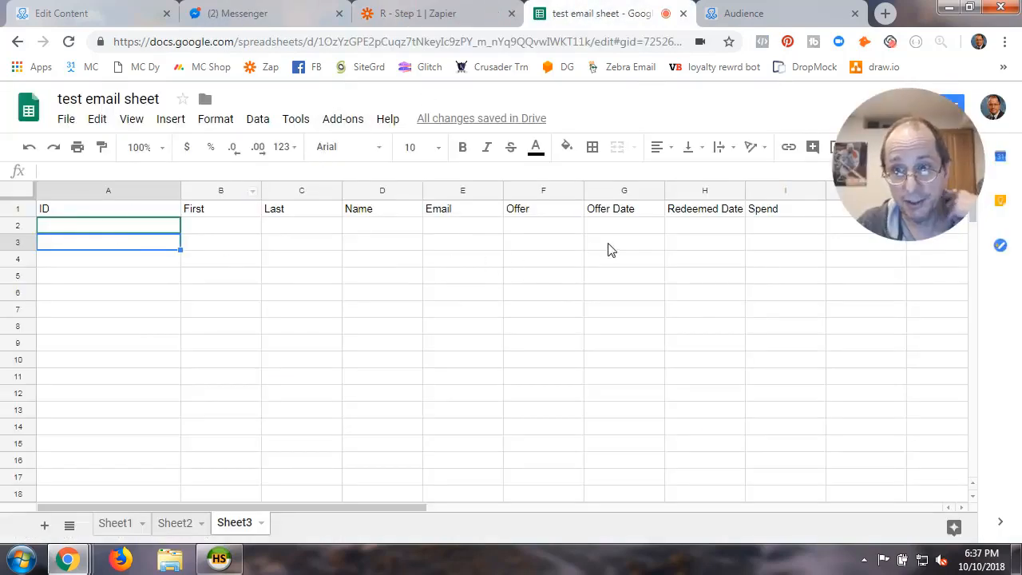
left_click(429, 14)
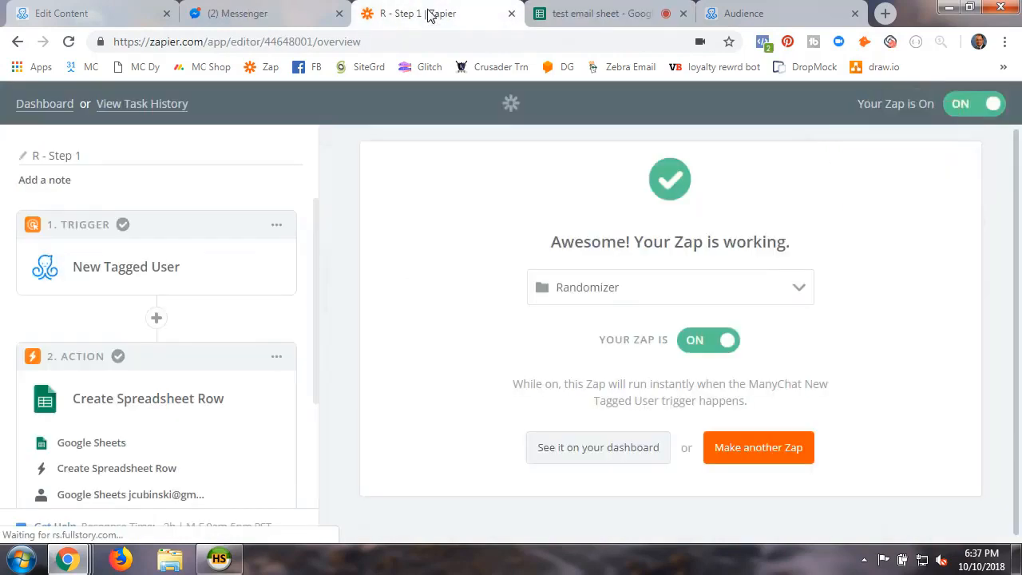
Open the R - Step 2 zap from the Randomizer folder and expand its New Tagged User trigger.
left_click(44, 108)
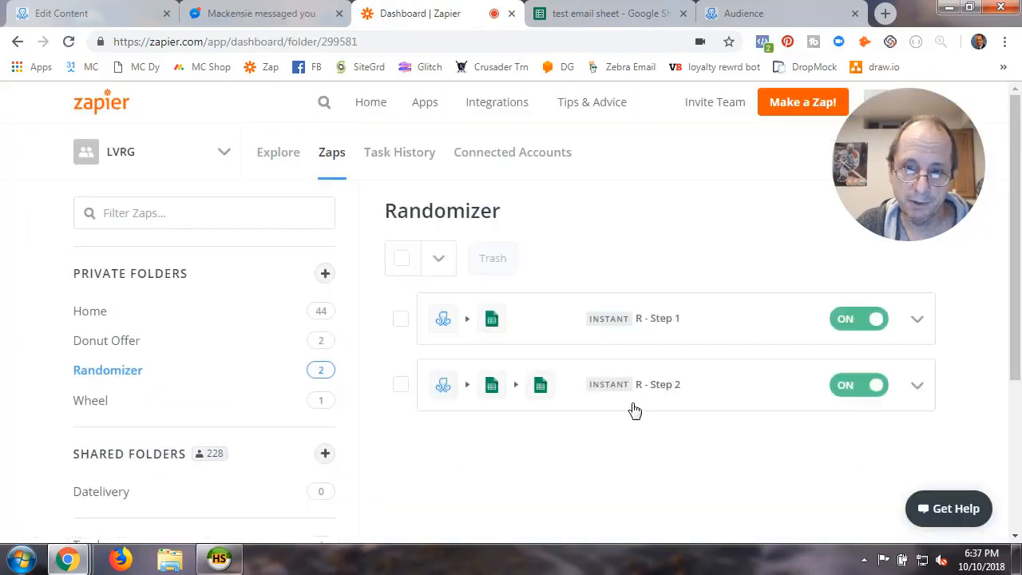
left_click(644, 390)
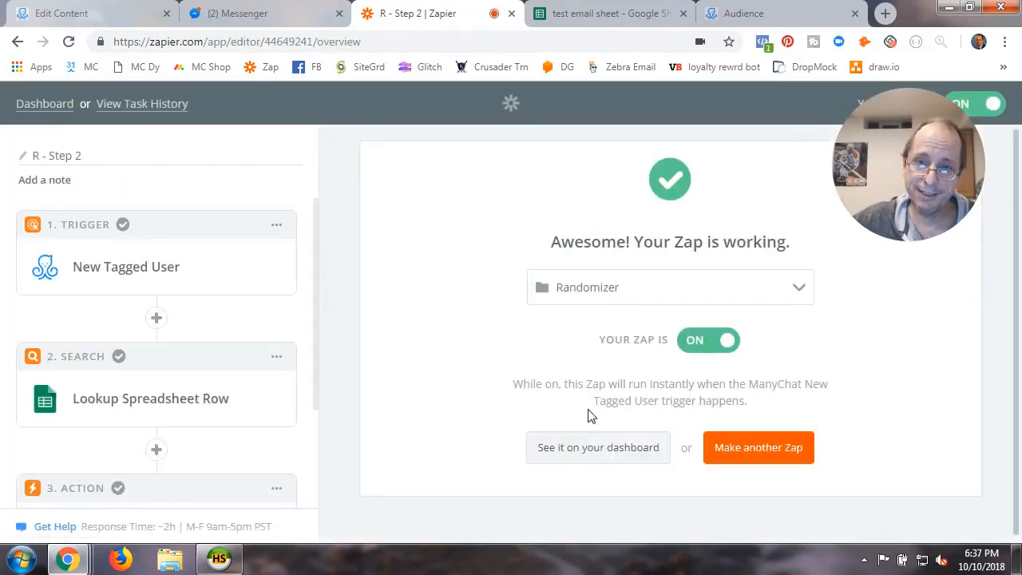
left_click(141, 269)
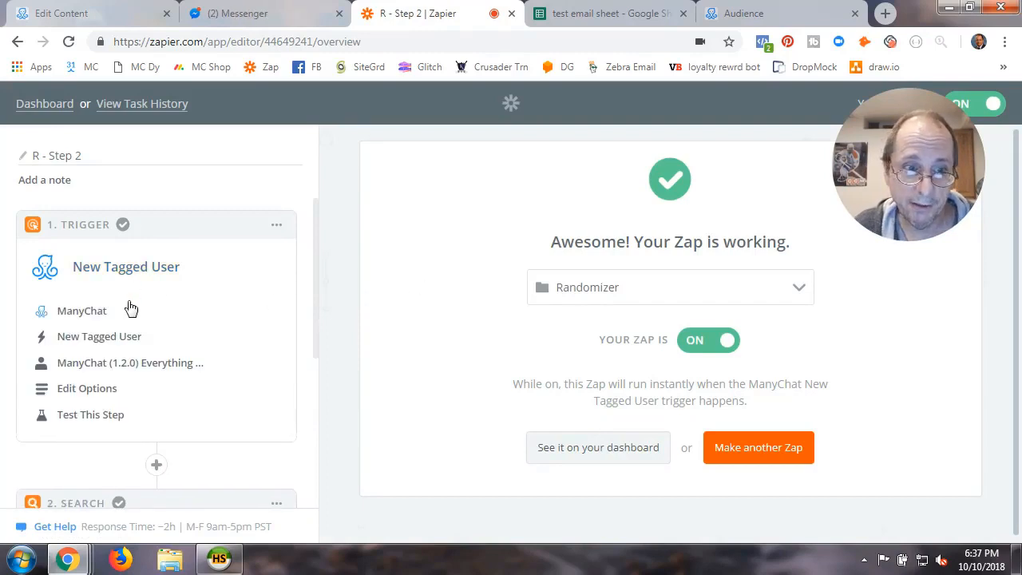
Set the trigger to ManyChat's New Tagged User, then test and accept the Everything Bot #5 account.
left_click(98, 317)
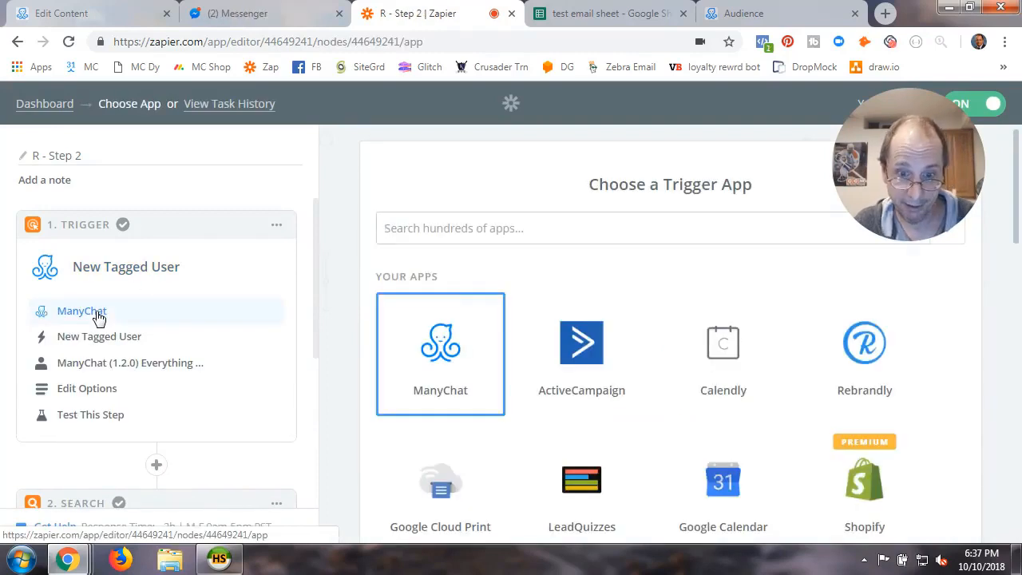
left_click(441, 354)
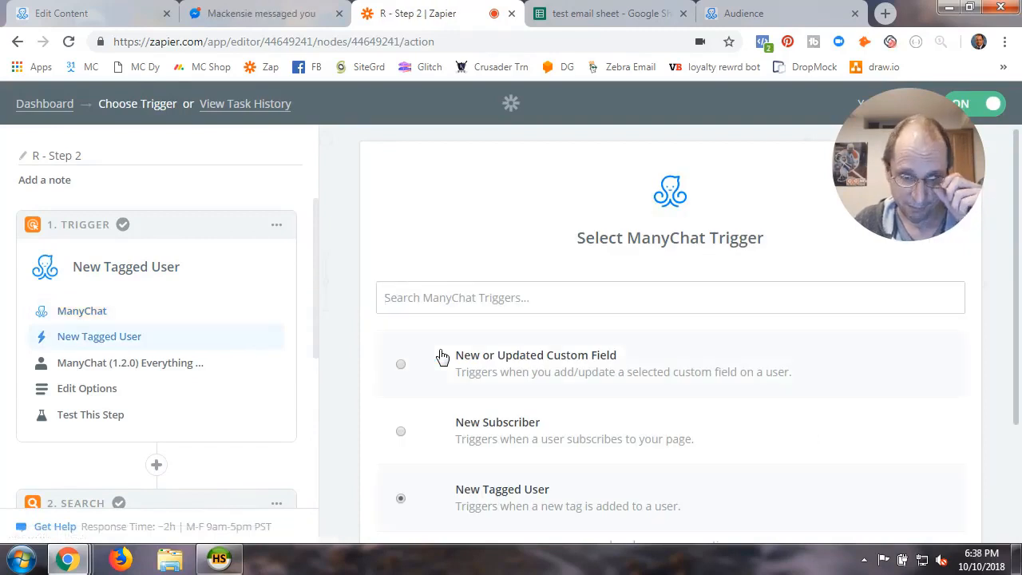
scroll(475, 407, "down", 2)
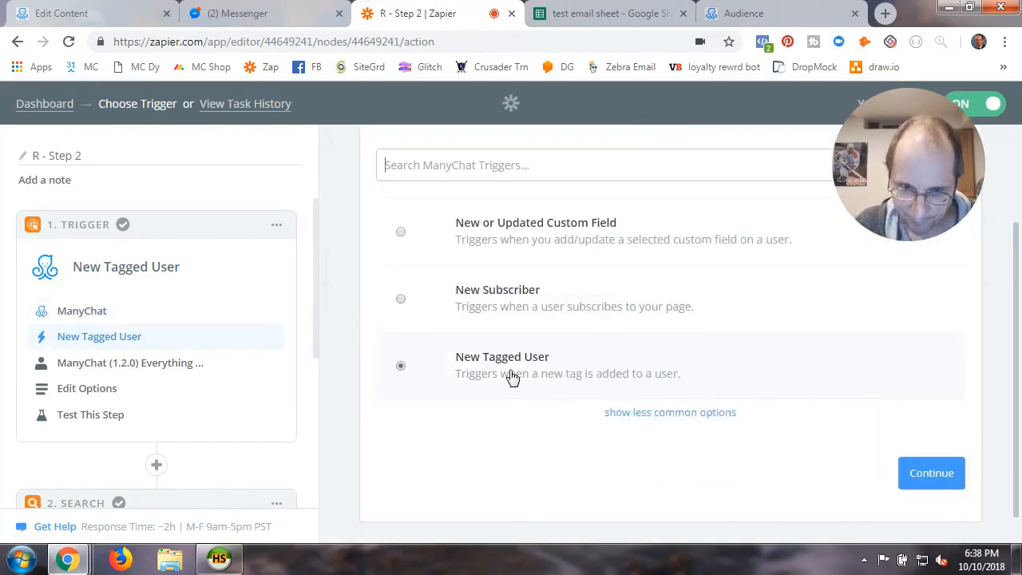
left_click(933, 474)
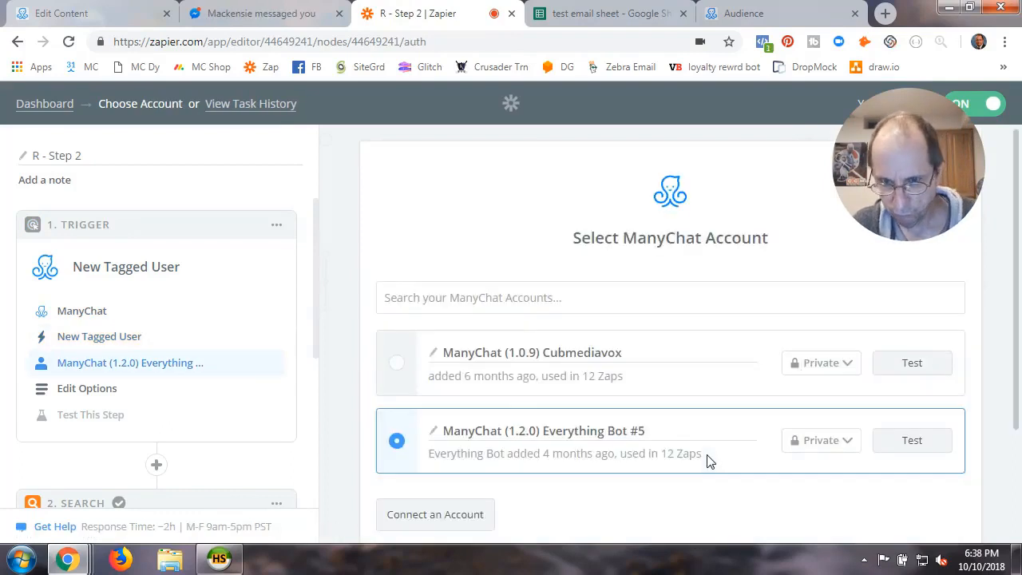
left_click(915, 445)
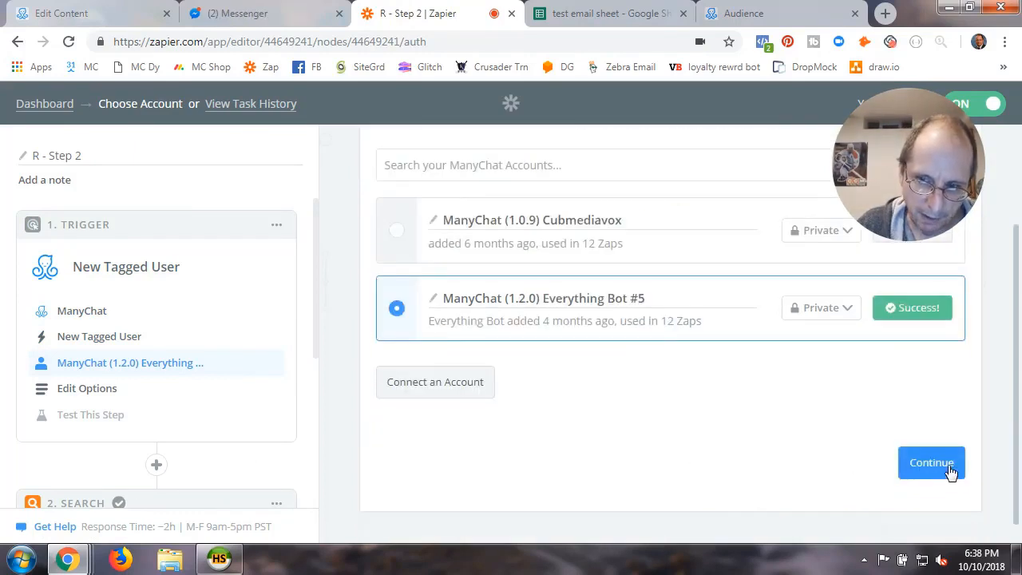
left_click(952, 465)
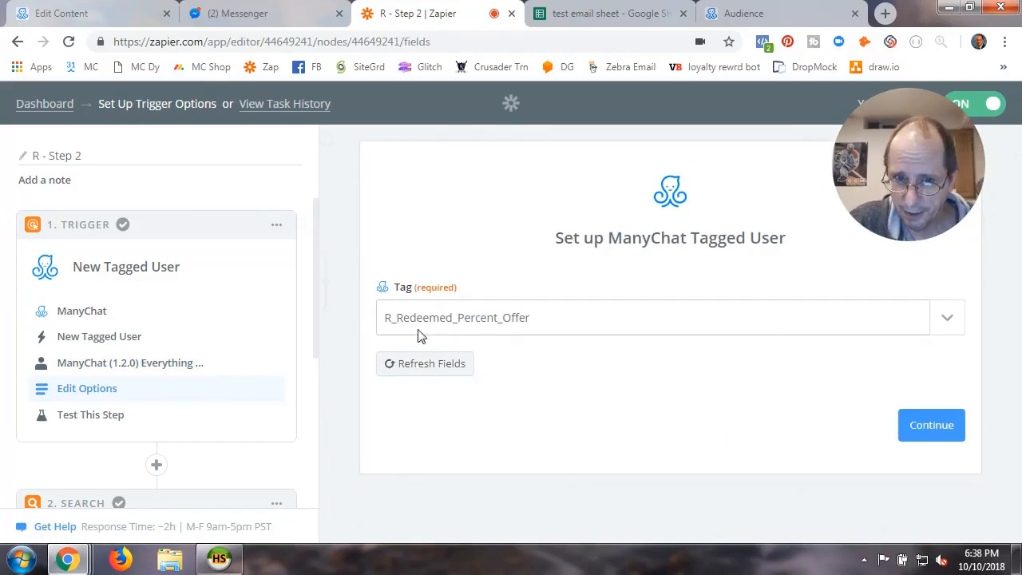
Set the trigger's tag to R_Redeemed_Percent_Offer and accept the Tagged User A sample.
left_click(536, 322)
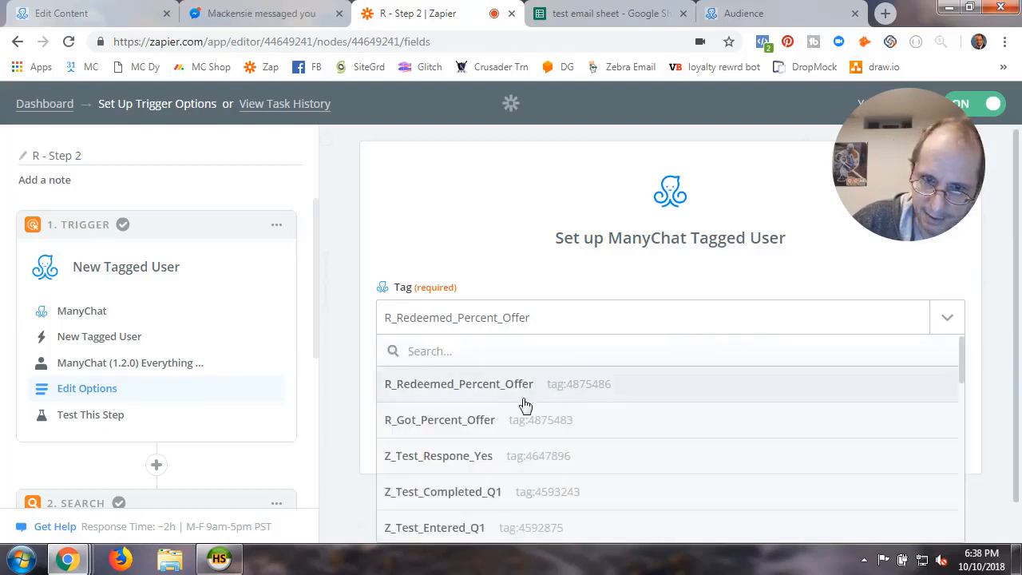
left_click(453, 389)
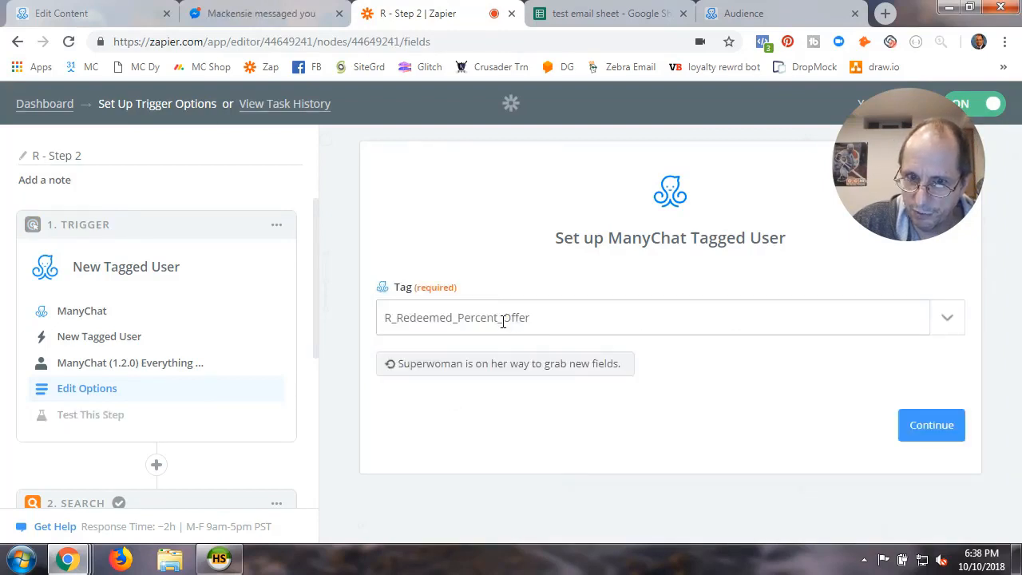
left_click(927, 429)
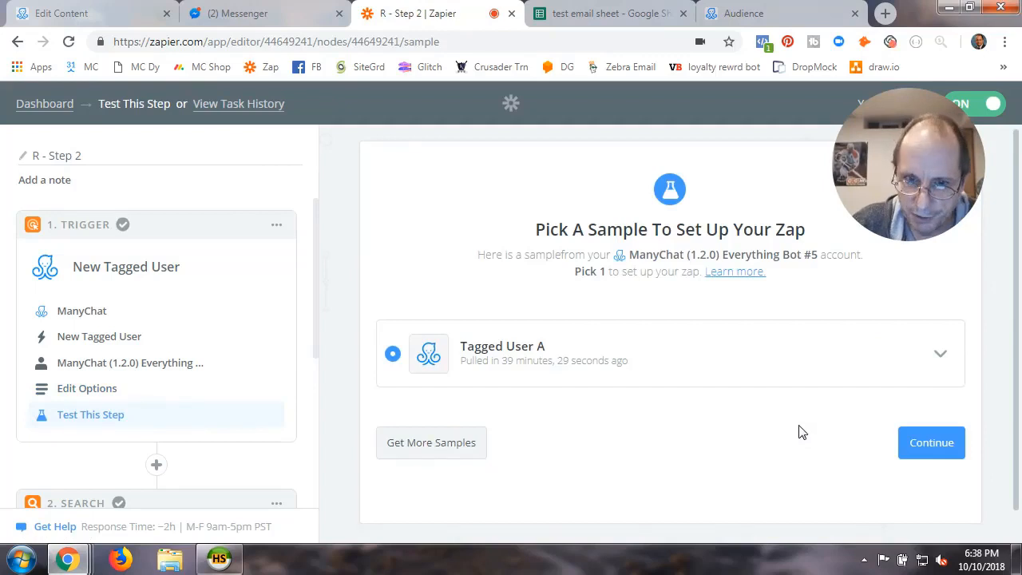
left_click(923, 445)
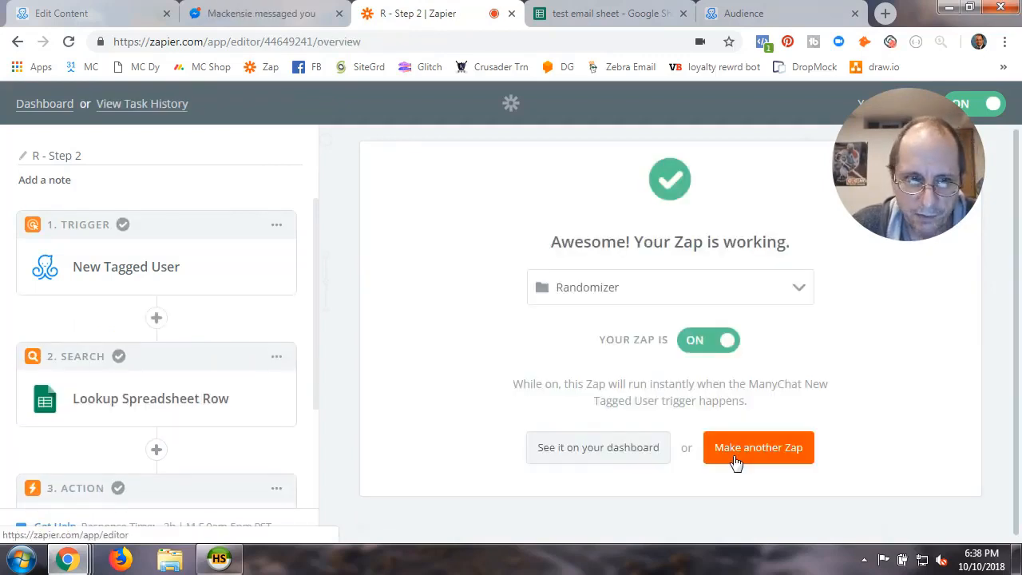
Set the zap's search step to Google Sheets with the Lookup Spreadsheet Row option.
scroll(159, 429, "down", 2)
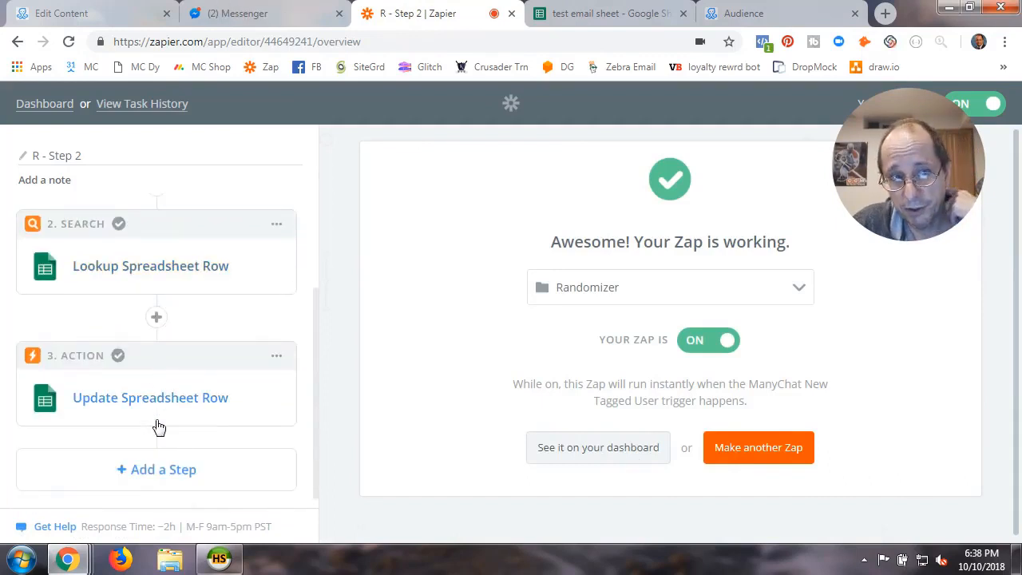
left_click(169, 275)
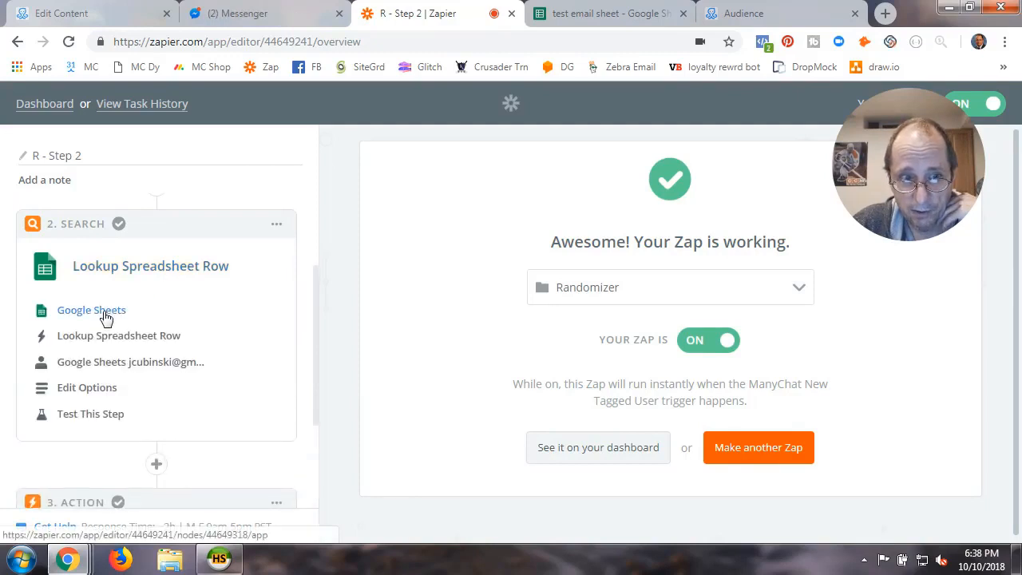
left_click(107, 312)
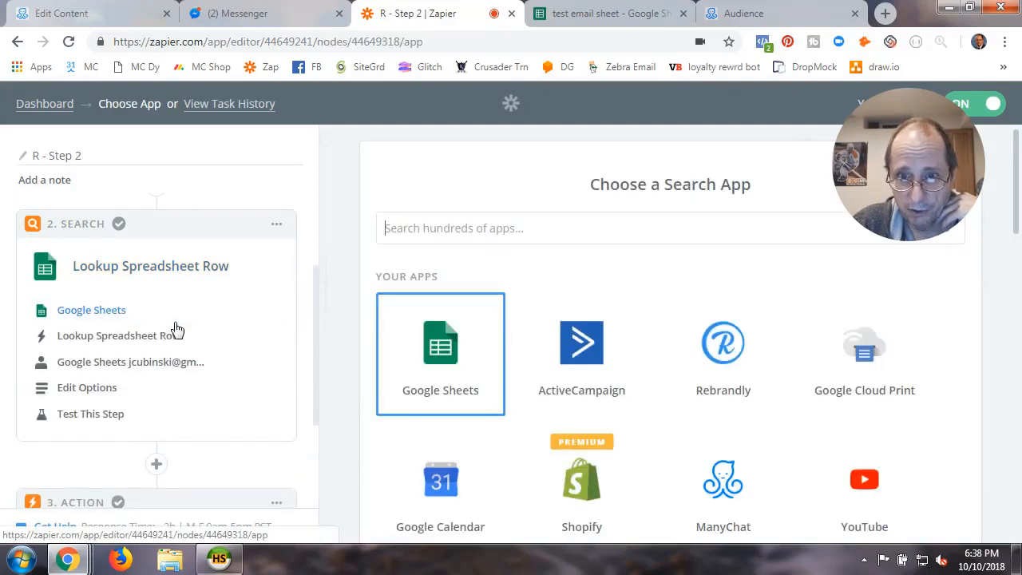
left_click(445, 365)
scroll(453, 400, "down", 2)
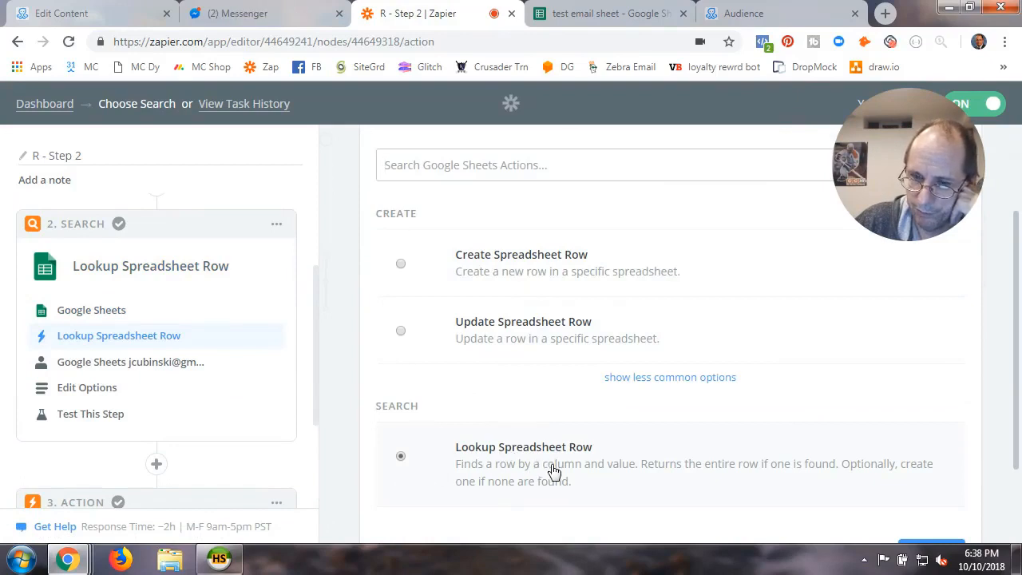
scroll(555, 472, "down", 2)
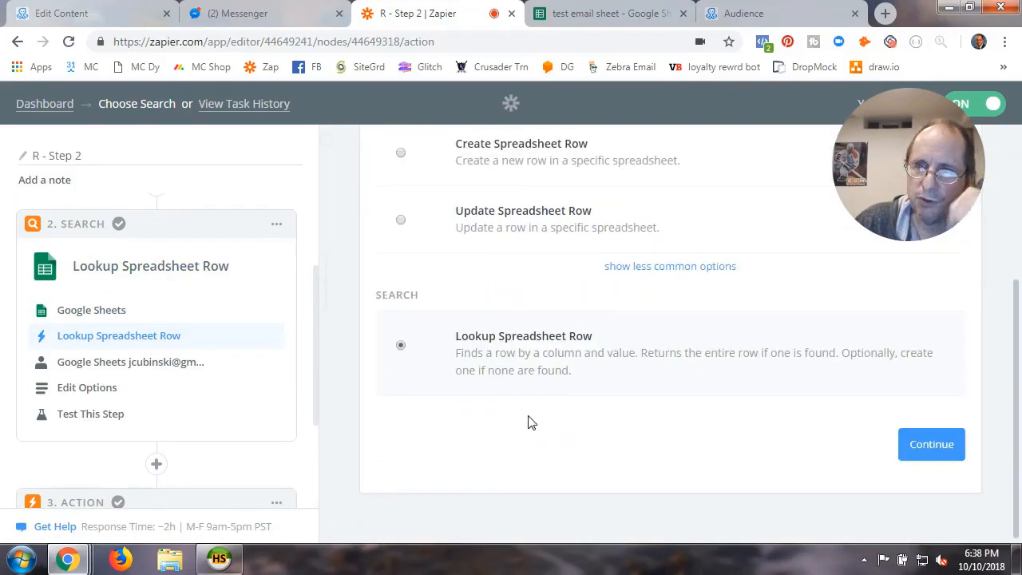
left_click(906, 447)
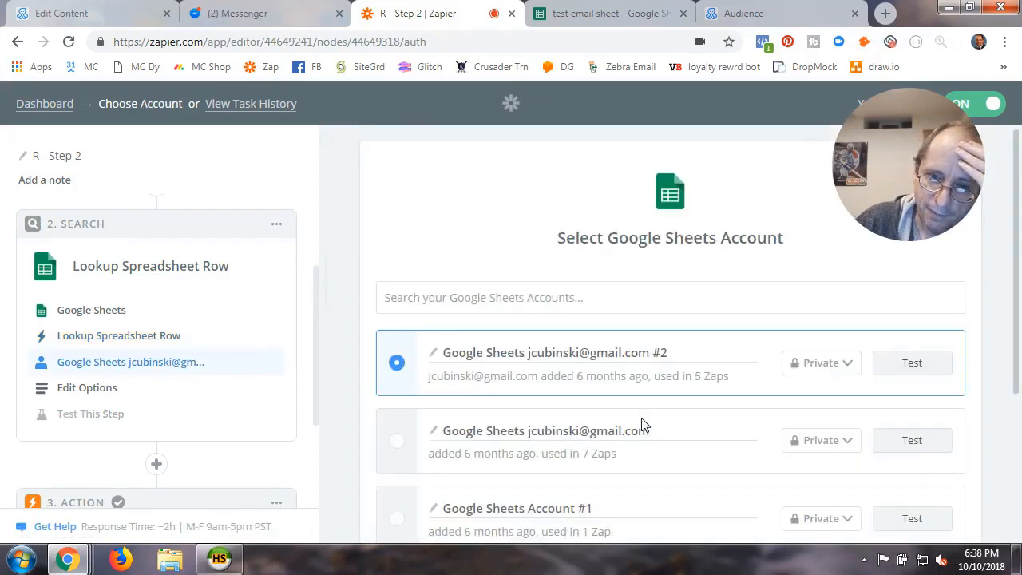
Test the preselected #2 Google Sheets account for the lookup step and proceed to its options.
left_click(888, 366)
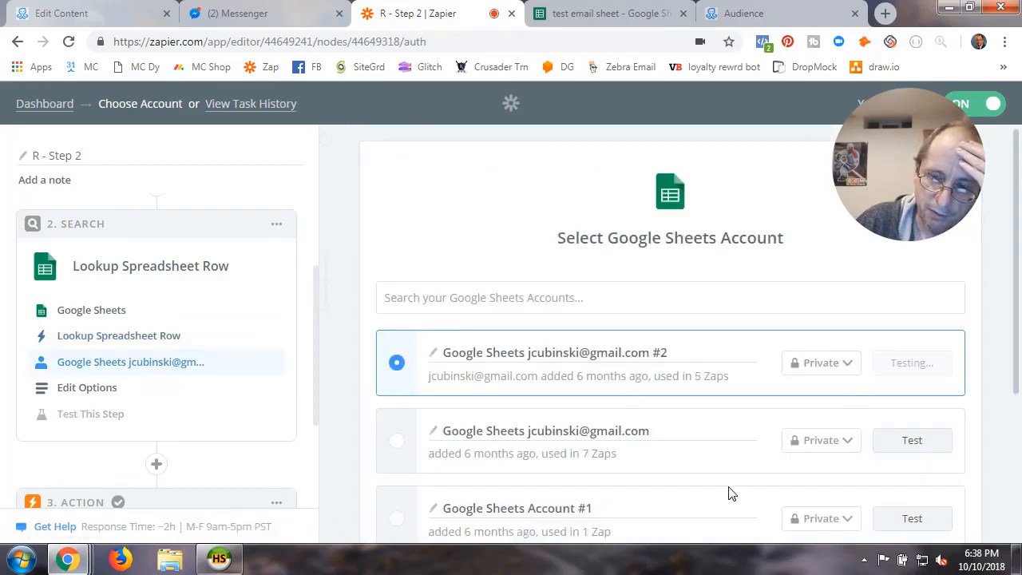
scroll(730, 490, "down", 3)
left_click(927, 445)
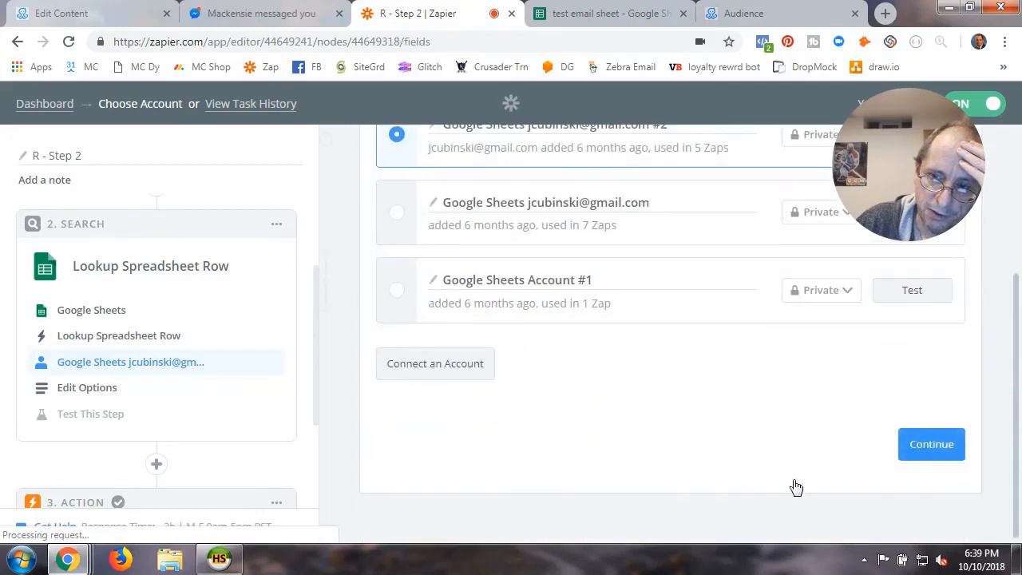
Choose ID as the lookup column for Sheet3, checking it against the headers in the test email sheet.
scroll(739, 489, "down", 2)
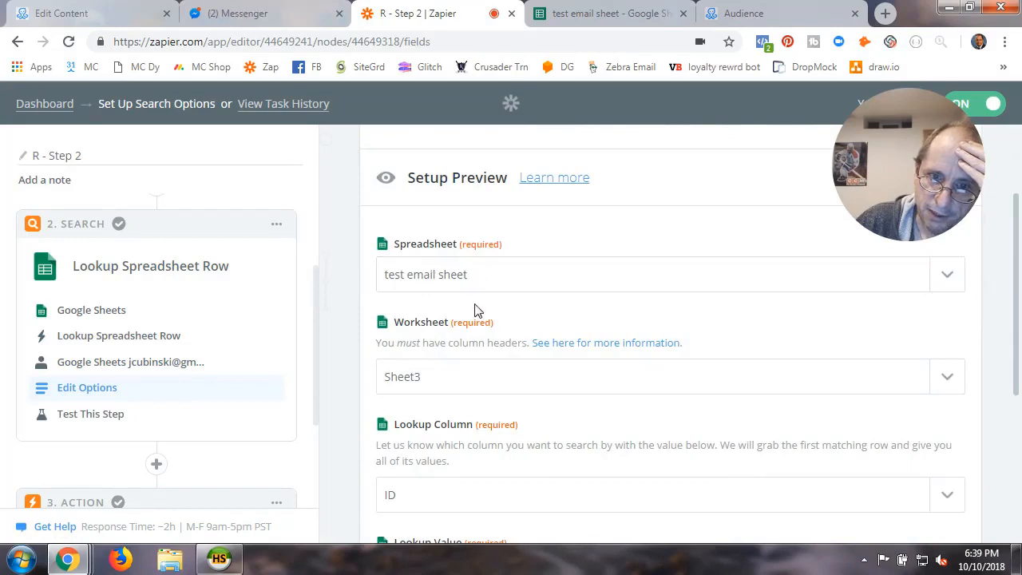
scroll(461, 408, "down", 2)
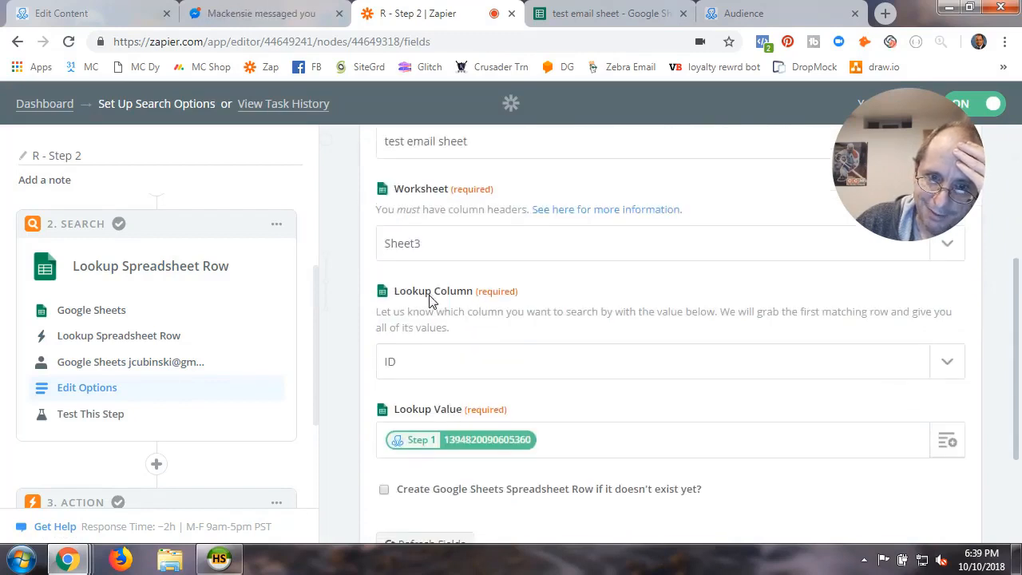
left_click(482, 373)
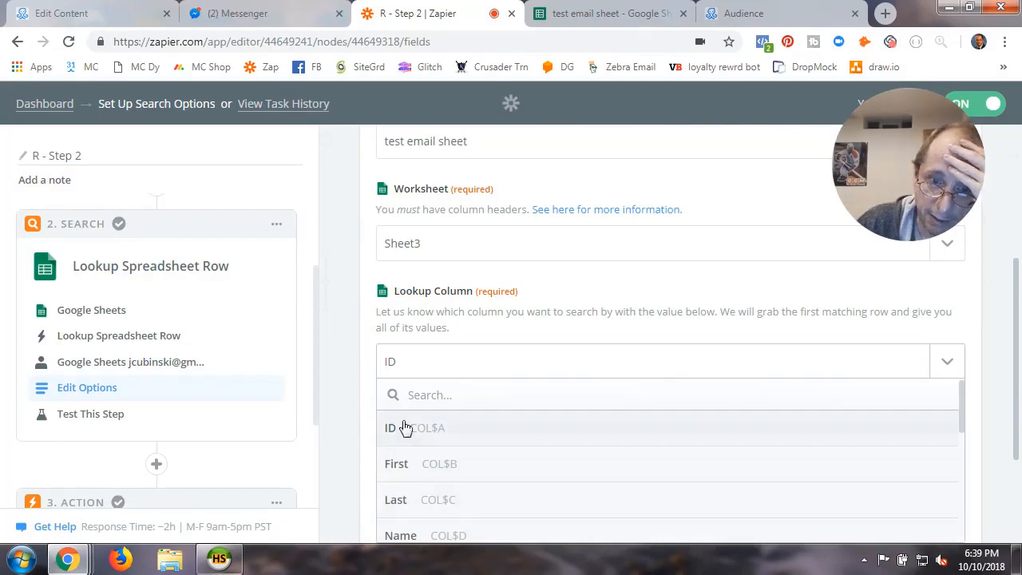
left_click(599, 13)
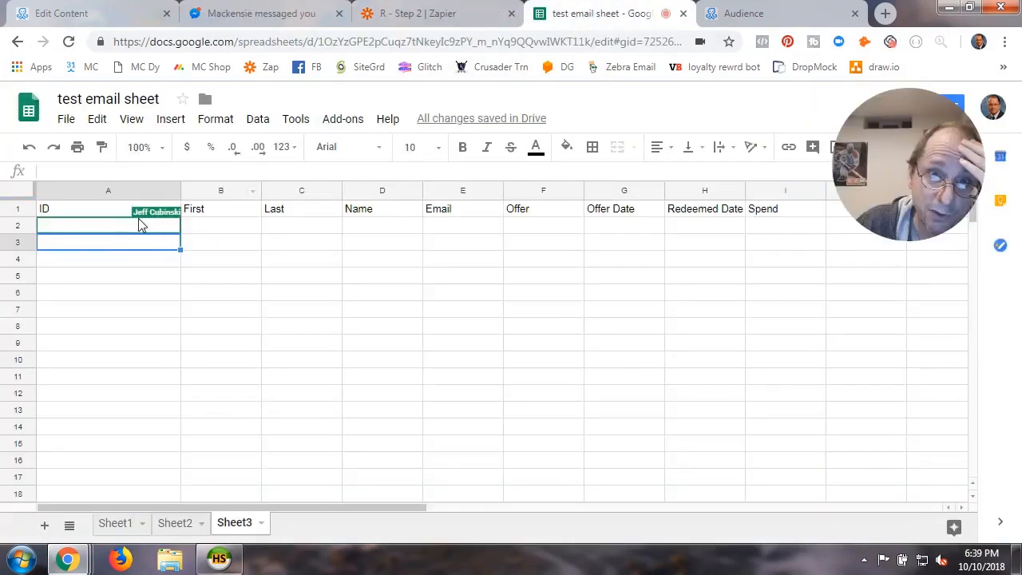
left_click(417, 14)
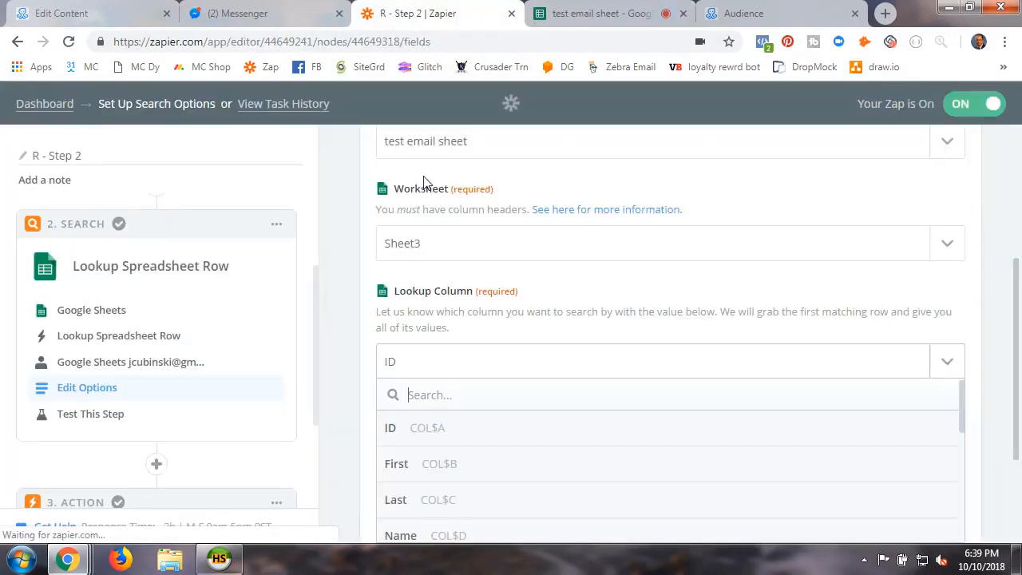
left_click(451, 431)
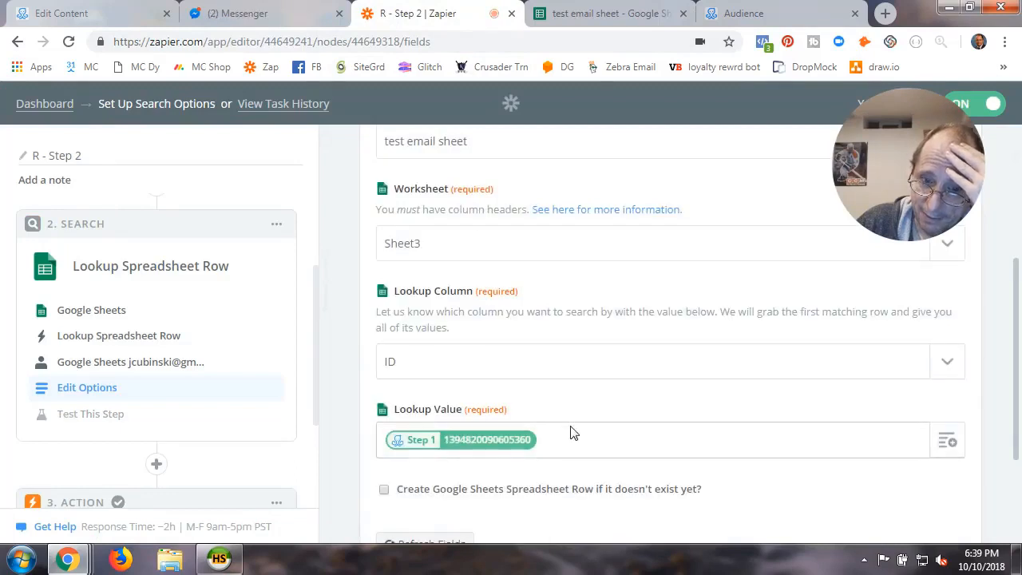
Replace the lookup value with the User ID from the New Tagged User trigger.
scroll(569, 384, "down", 3)
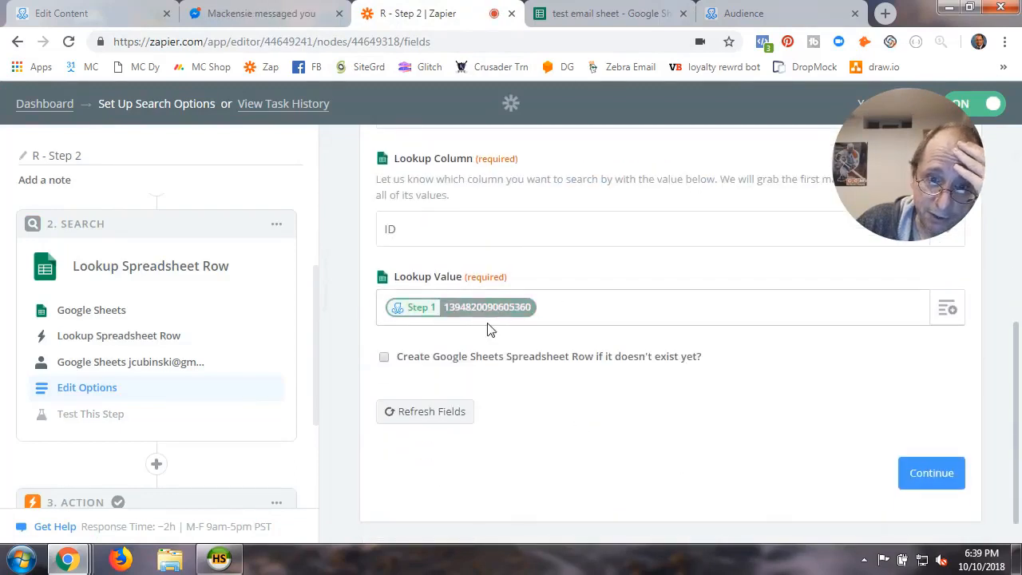
scroll(201, 323, "up", 3)
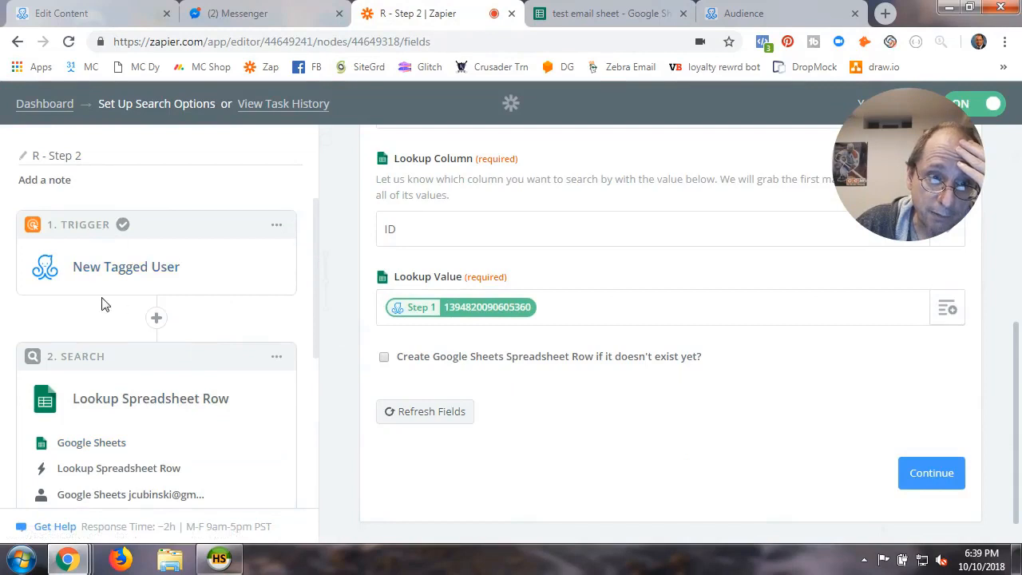
scroll(154, 337, "down", 3)
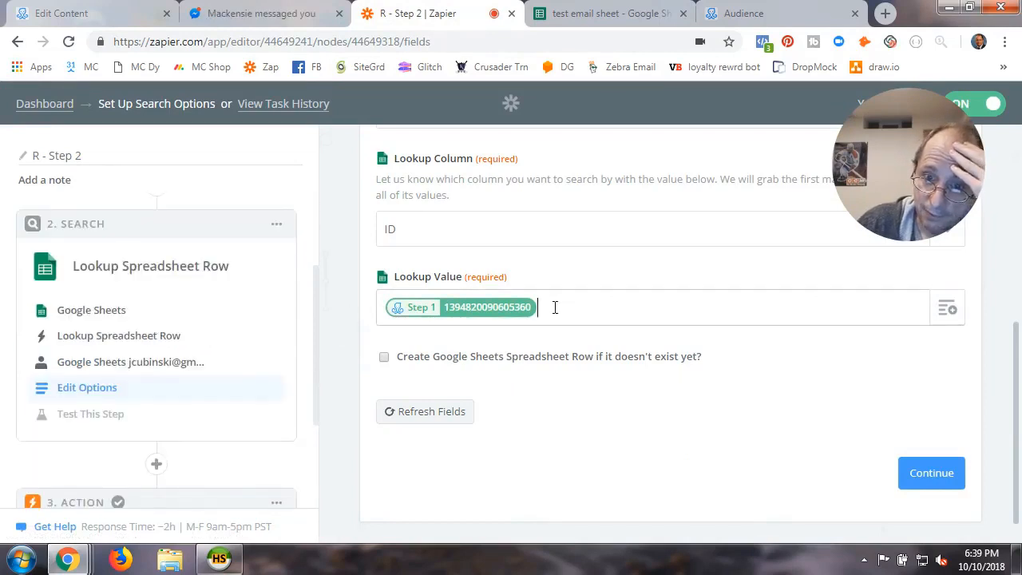
key("BackSpace")
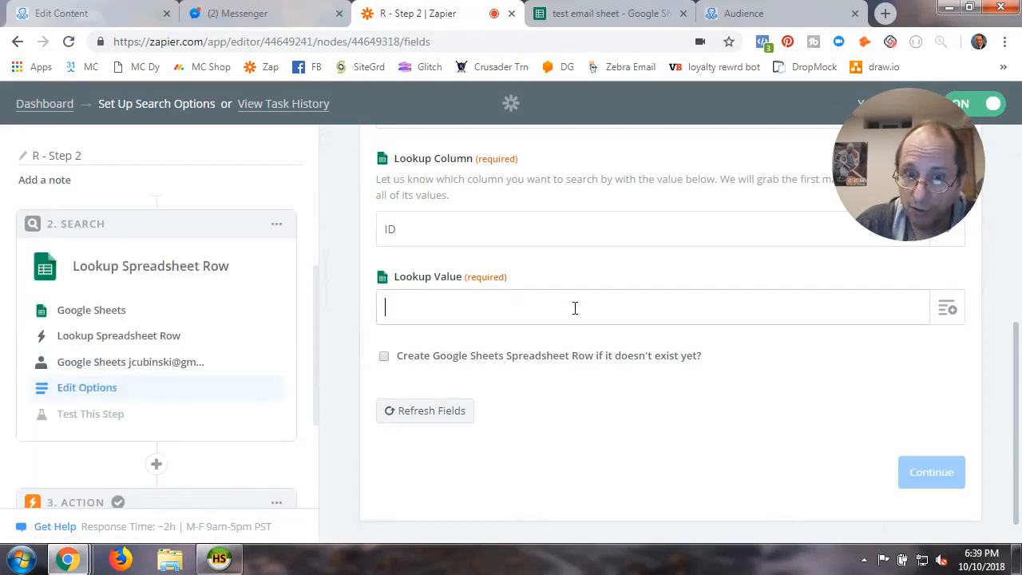
left_click(947, 311)
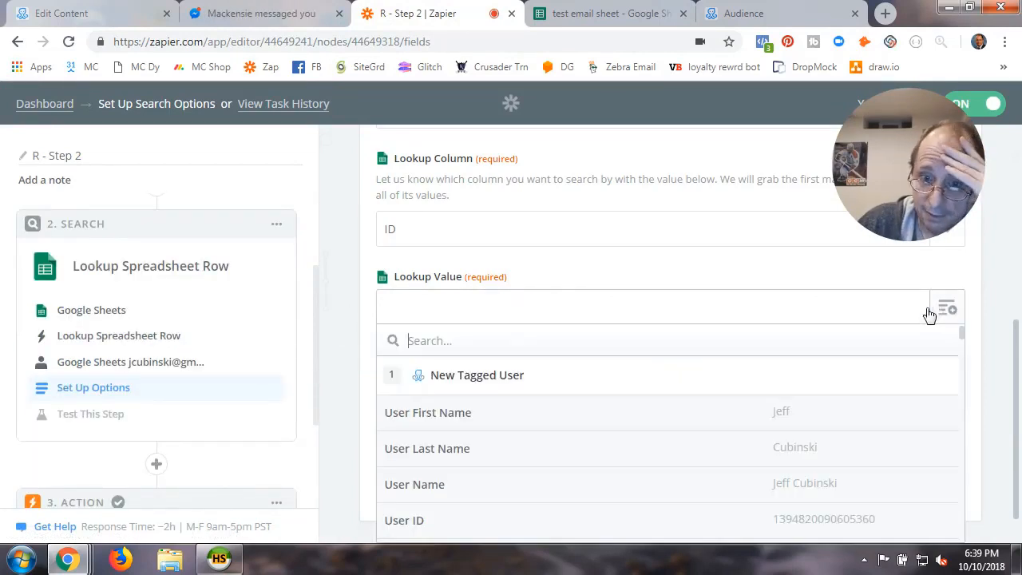
left_click(418, 521)
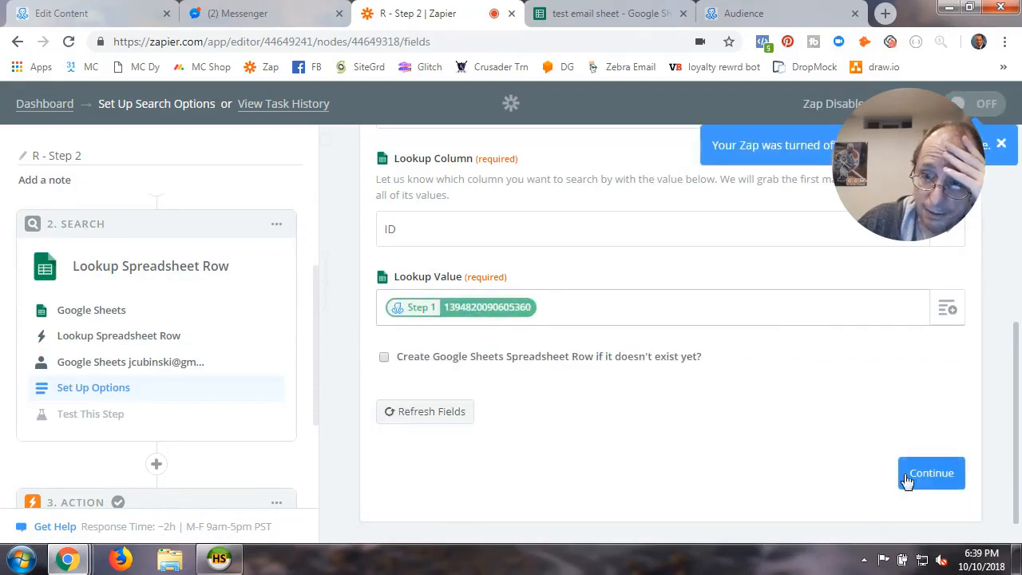
Skip the lookup step's Google Sheets test and complete the search step.
left_click(845, 470)
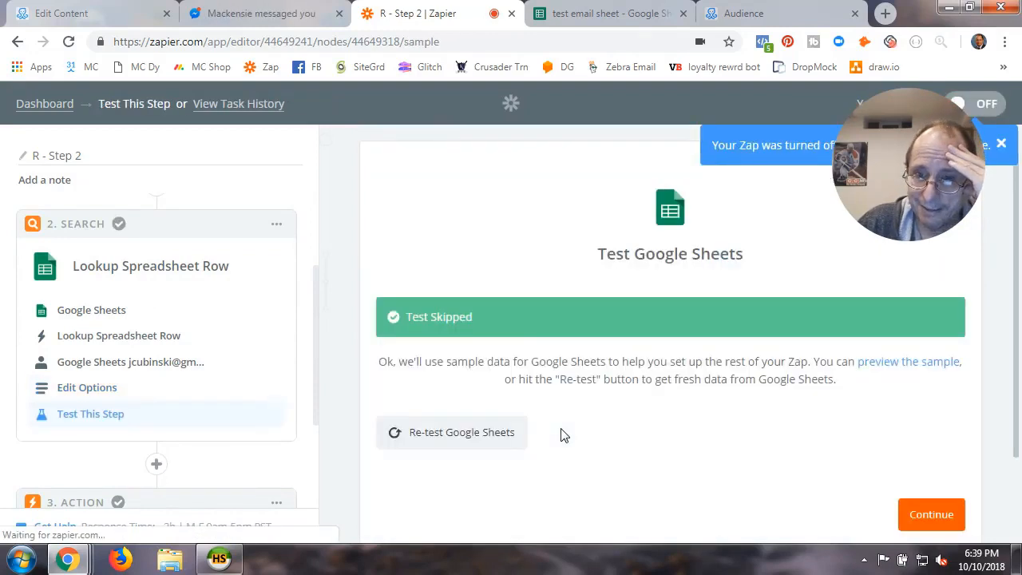
scroll(605, 449, "down", 2)
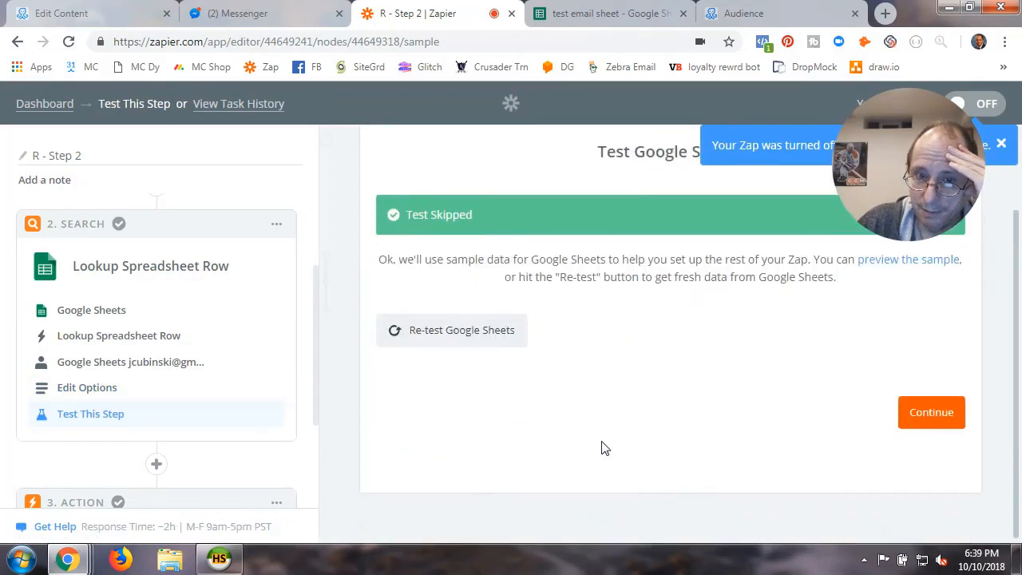
scroll(605, 449, "up", 2)
left_click(935, 519)
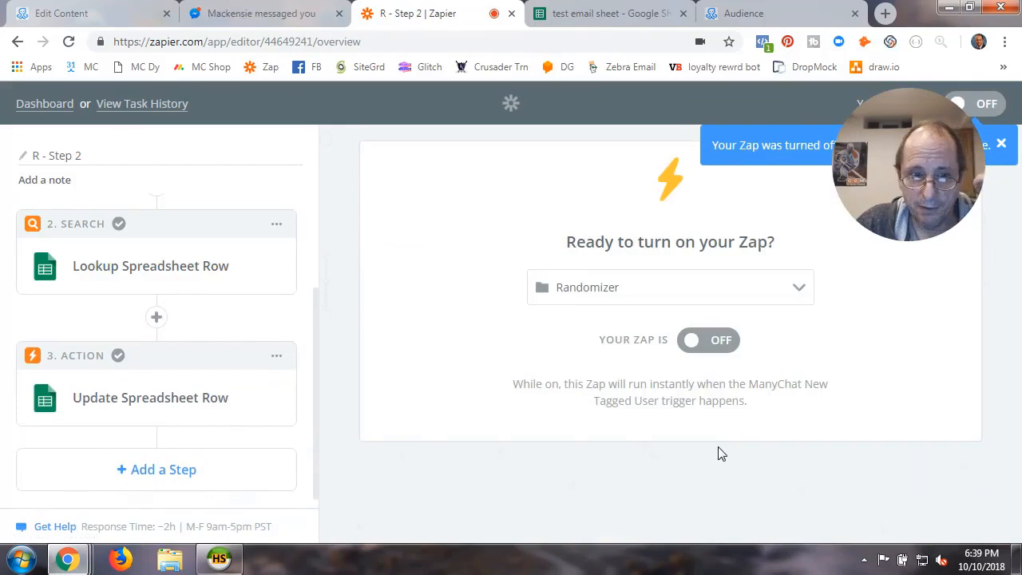
Check the test email sheet, and set the zap's action step to Google Sheets with the Update Spreadsheet Row option.
left_click(583, 13)
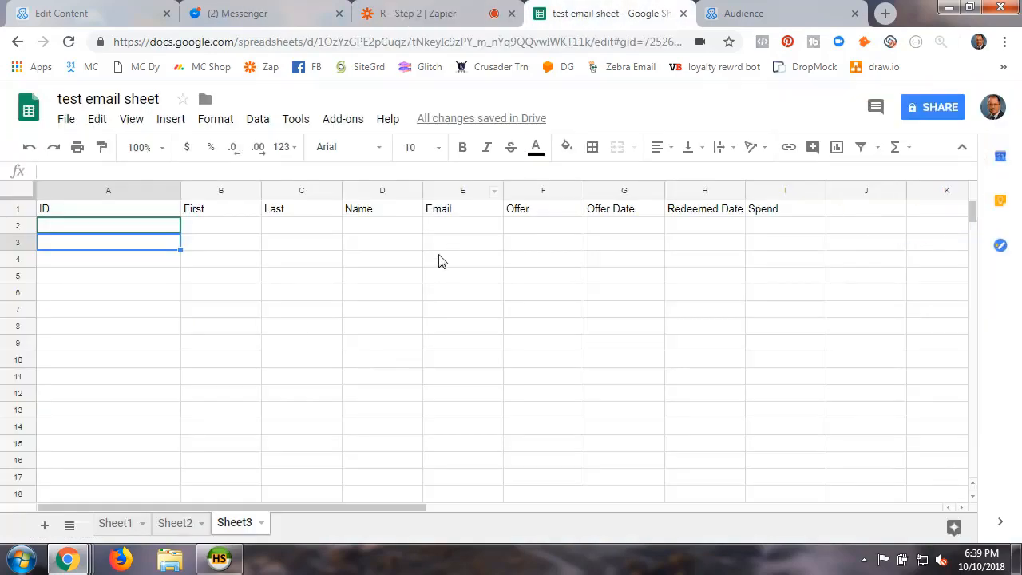
left_click(463, 13)
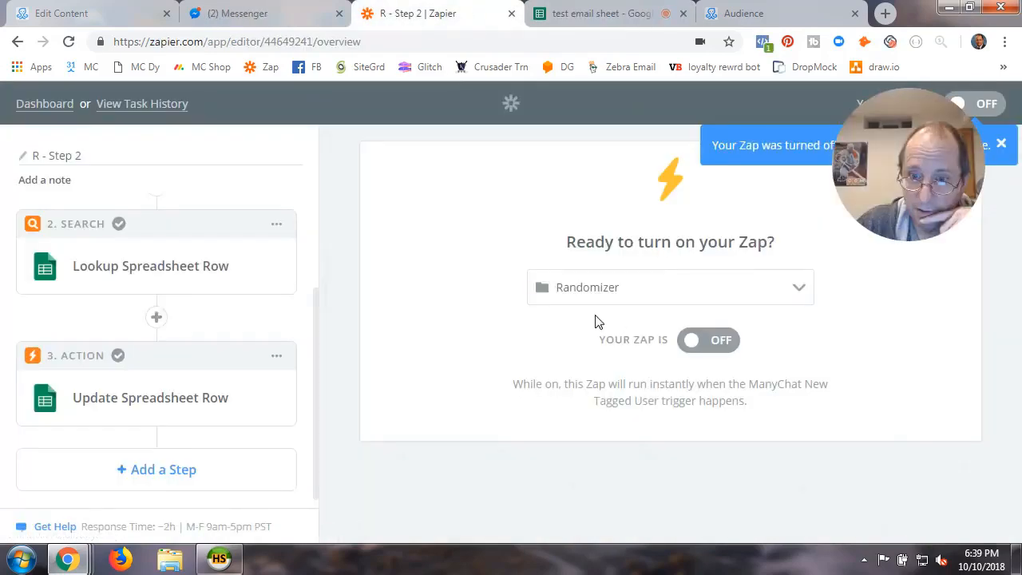
left_click(158, 407)
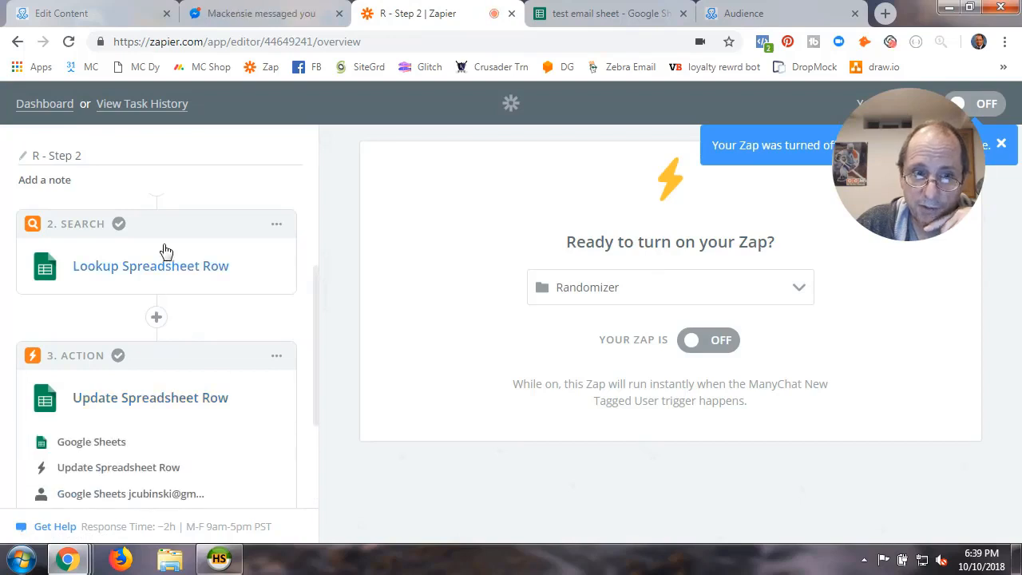
left_click(97, 452)
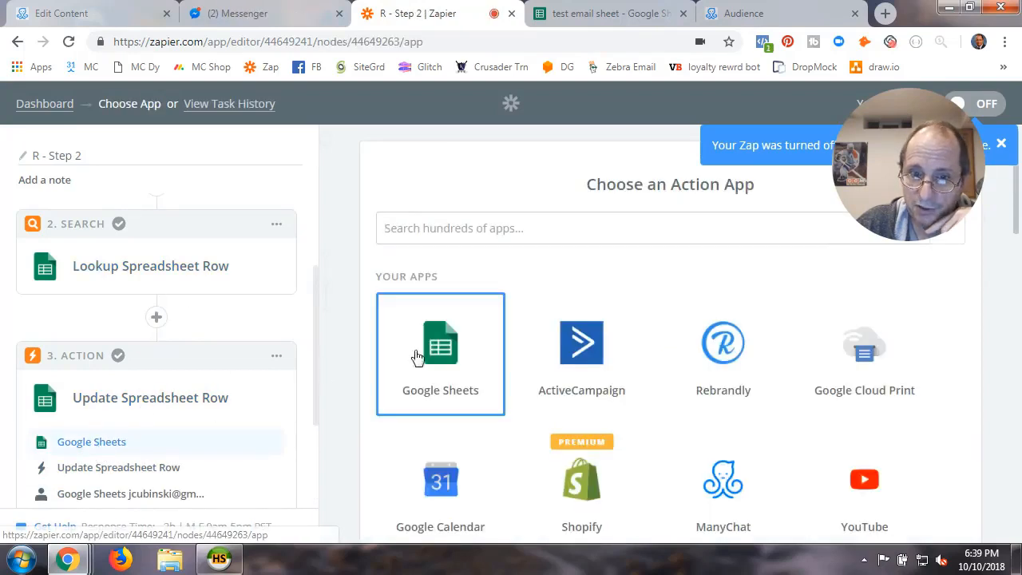
left_click(444, 350)
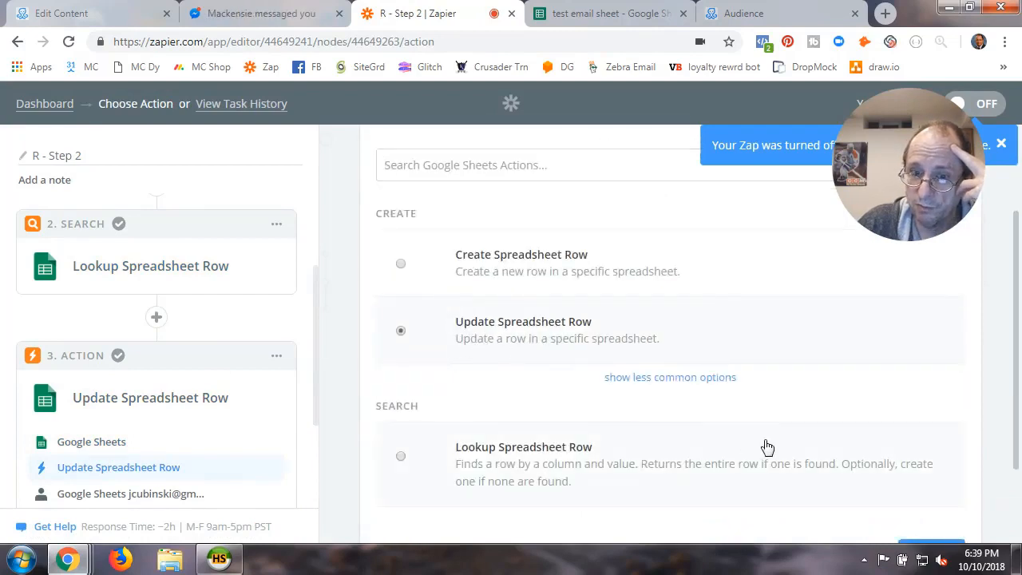
scroll(765, 448, "down", 2)
left_click(924, 449)
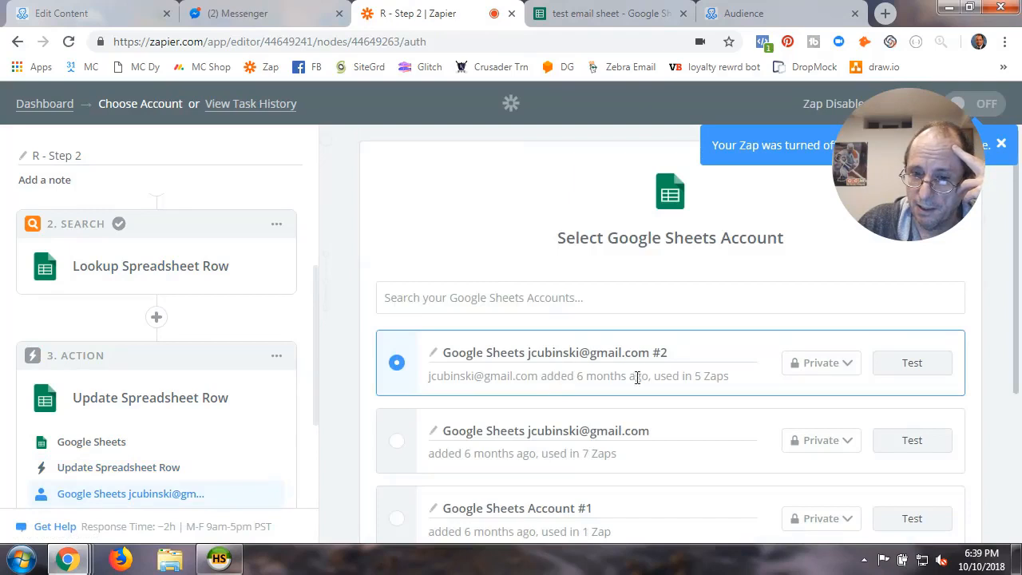
Test the preselected #2 Google Sheets account for the update action and proceed to its template.
left_click(919, 368)
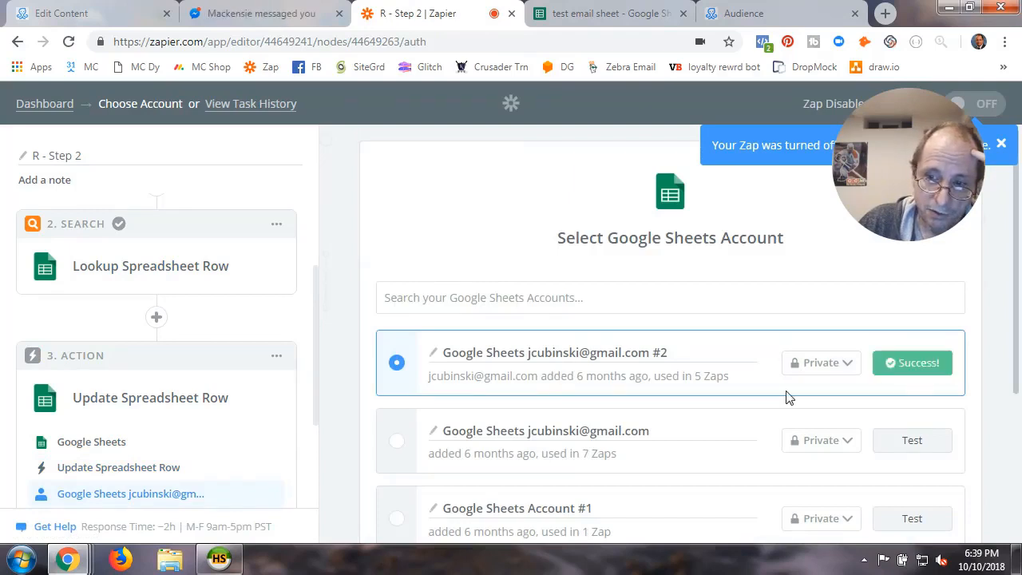
scroll(788, 395, "down", 3)
left_click(936, 446)
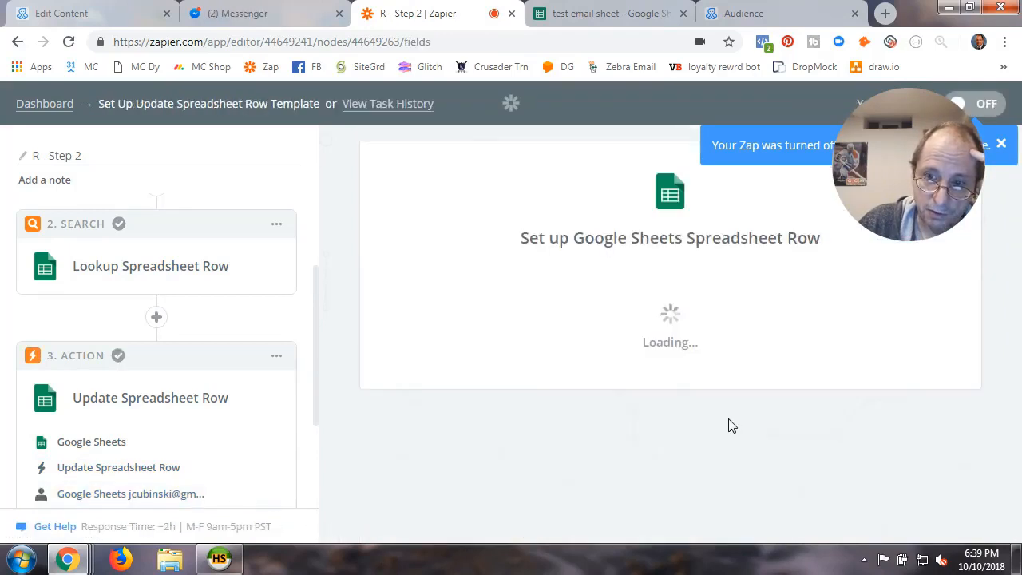
Set the Row field of the update template to Use a Custom Value (advanced).
scroll(729, 426, "down", 2)
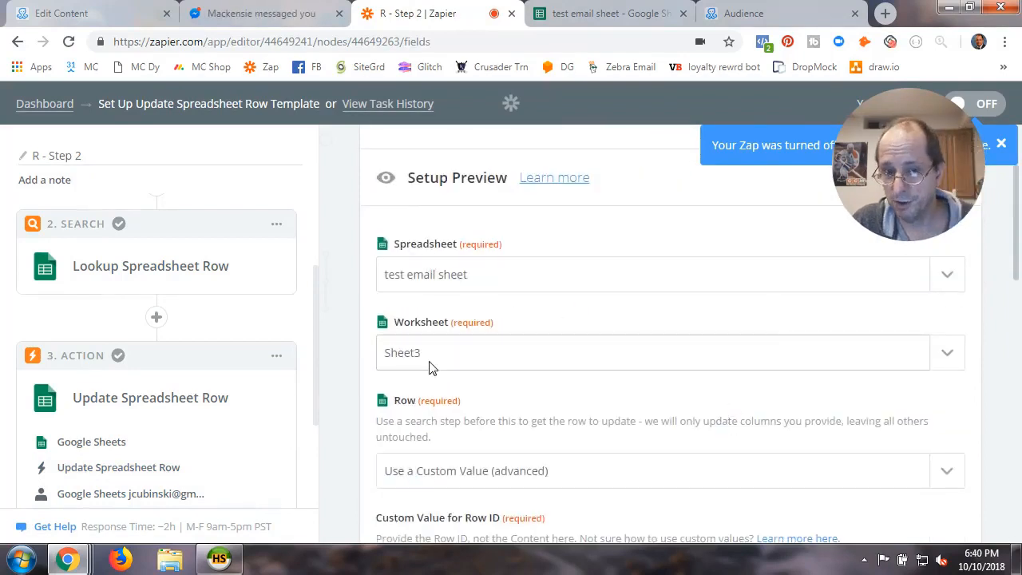
scroll(481, 399, "down", 2)
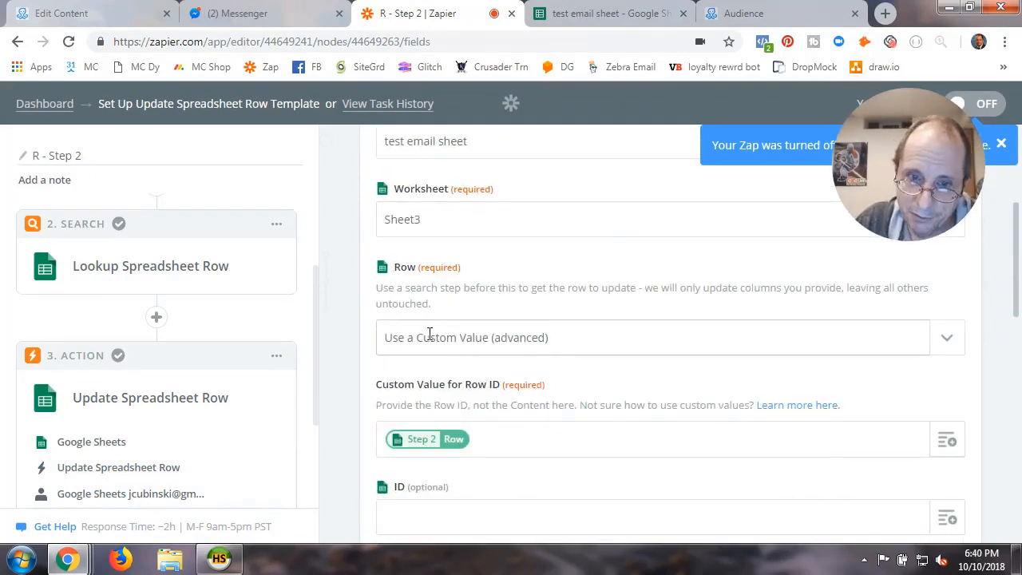
left_click(948, 339)
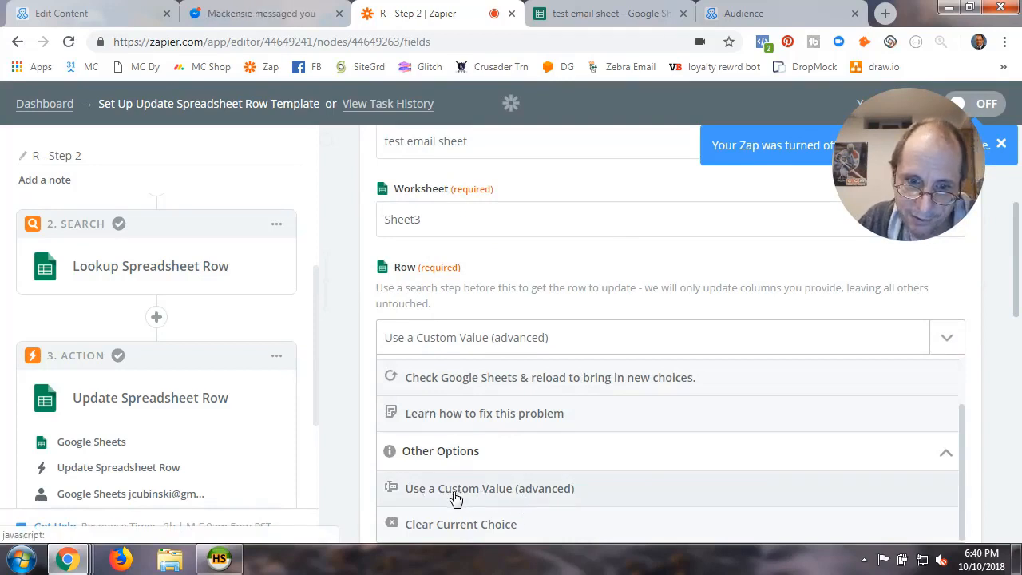
left_click(453, 491)
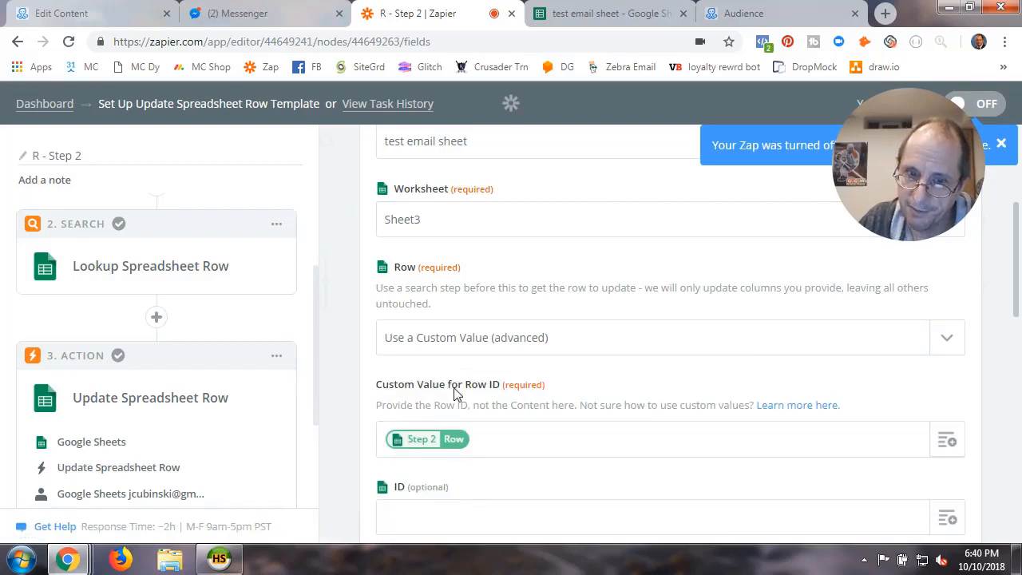
Insert the Lookup Spreadsheet Row step's Row value into the custom Row ID again, and remove the duplicate.
scroll(502, 444, "down", 2)
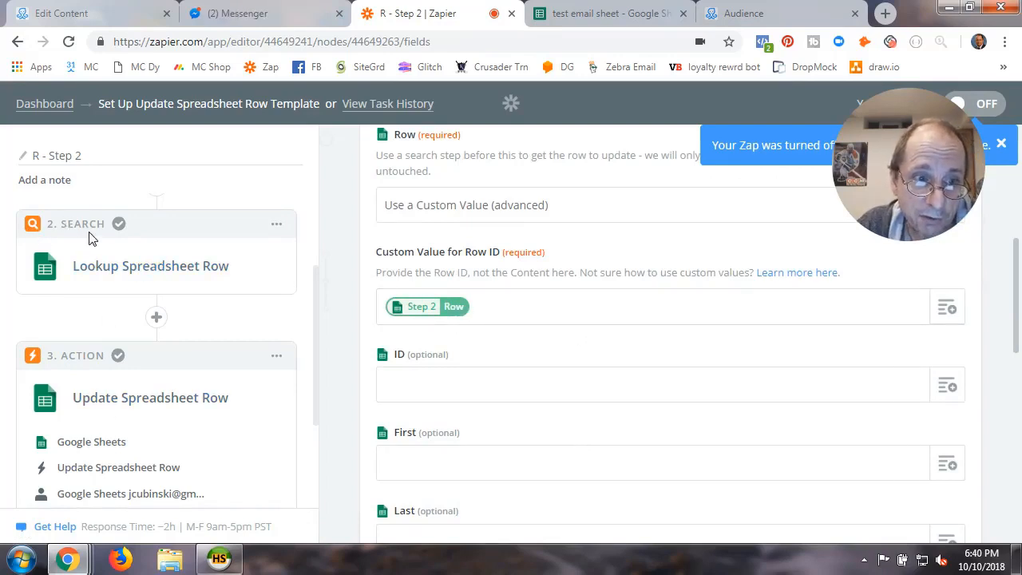
left_click(947, 309)
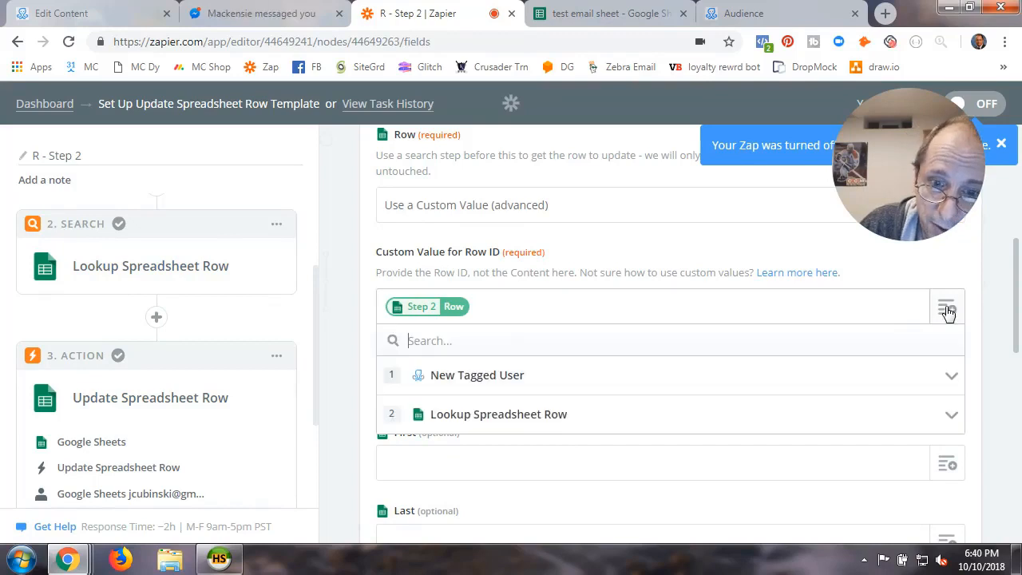
left_click(456, 425)
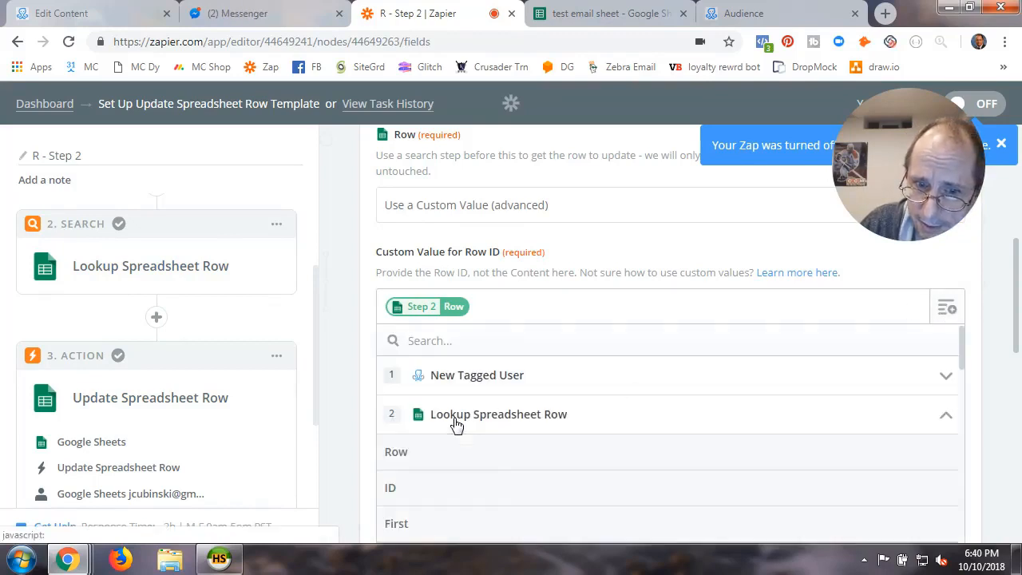
left_click(406, 461)
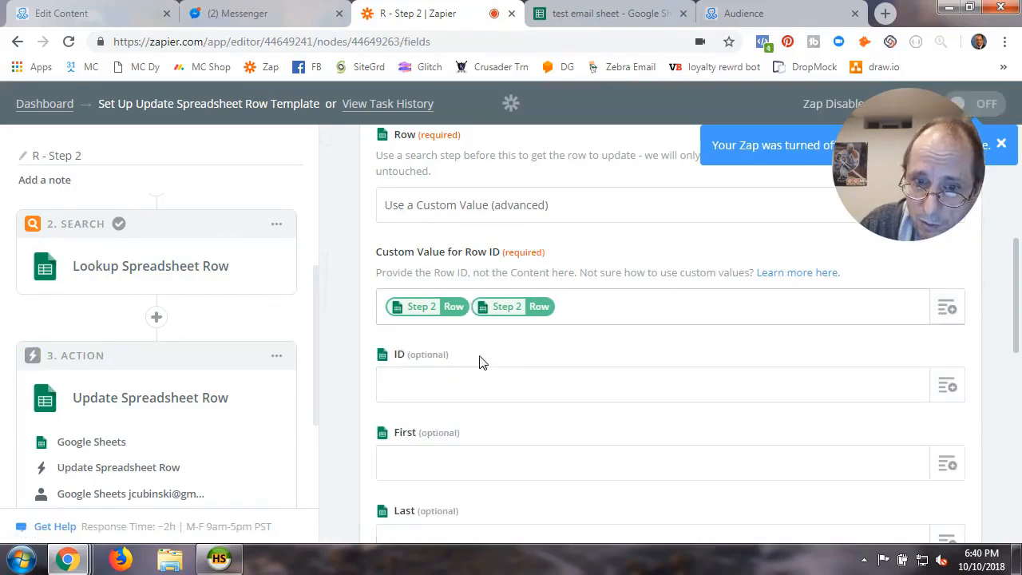
key("BackSpace")
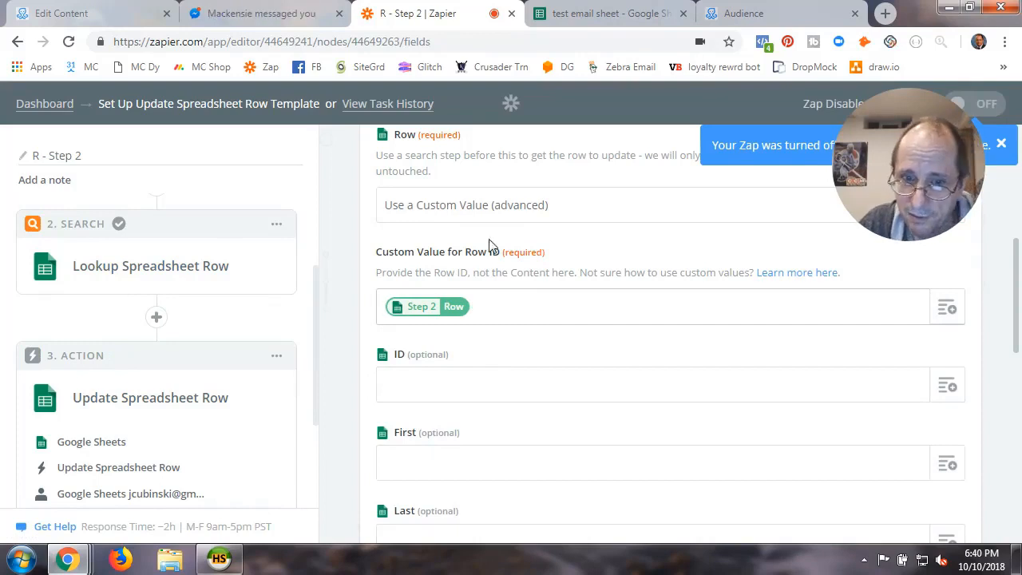
Review the remaining column fields down to Redeemed Date and Spend, and proceed to the update action's test.
scroll(597, 383, "down", 5)
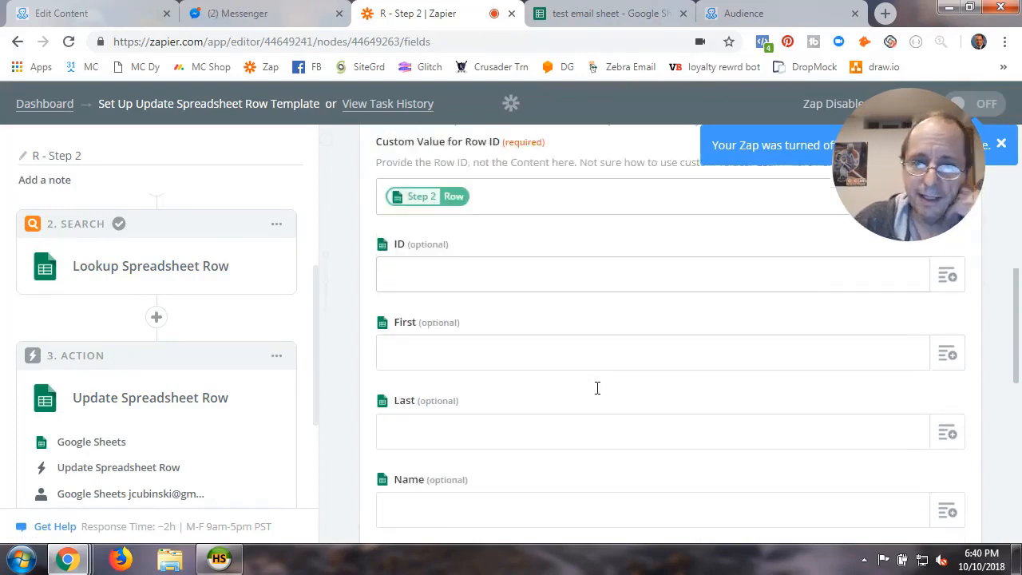
scroll(597, 393, "down", 3)
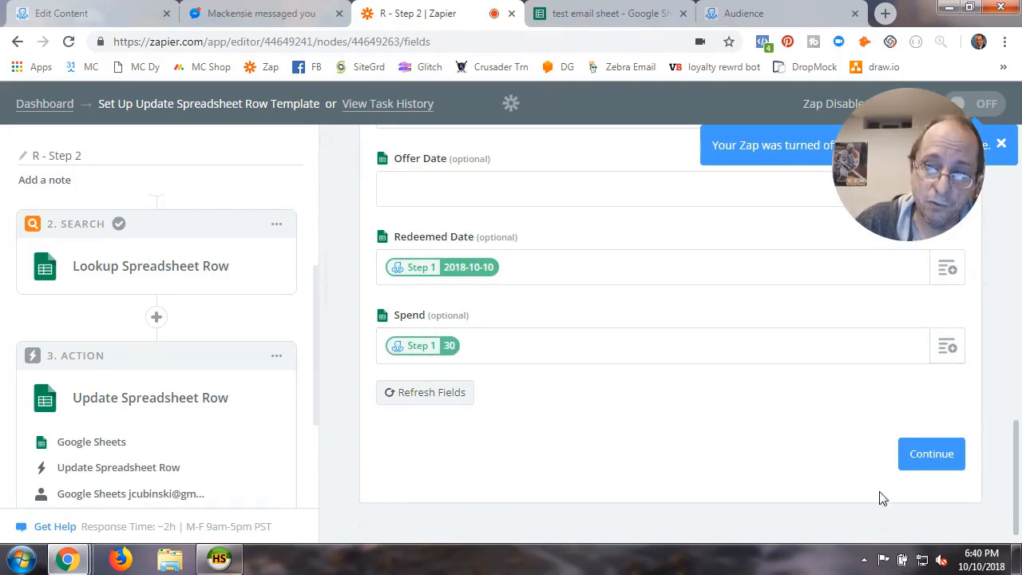
left_click(929, 460)
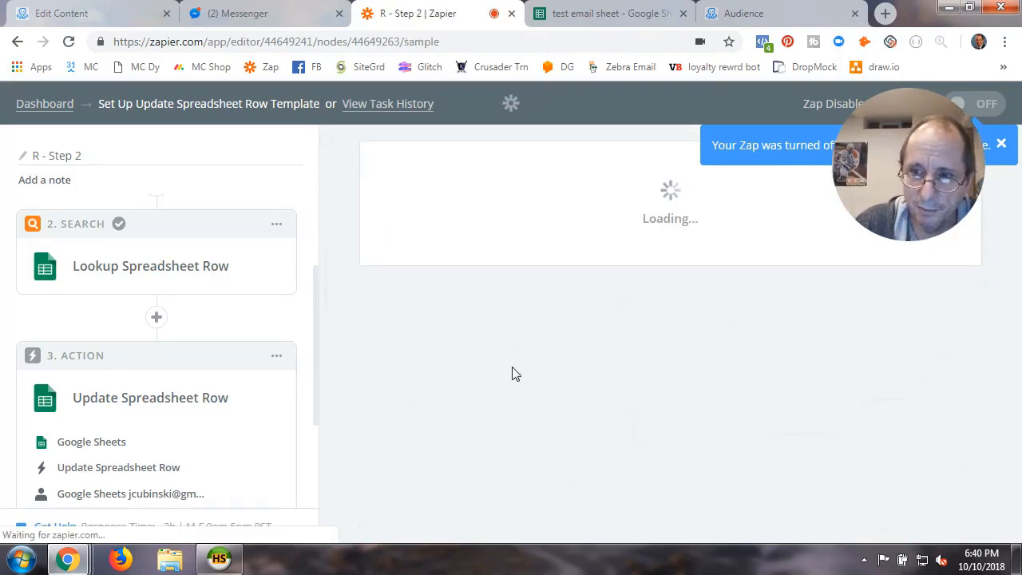
Finish the R - Step 2 zap without sending a test, turn it on, and return to the zap dashboard.
scroll(517, 398, "down", 3)
scroll(517, 398, "down", 1)
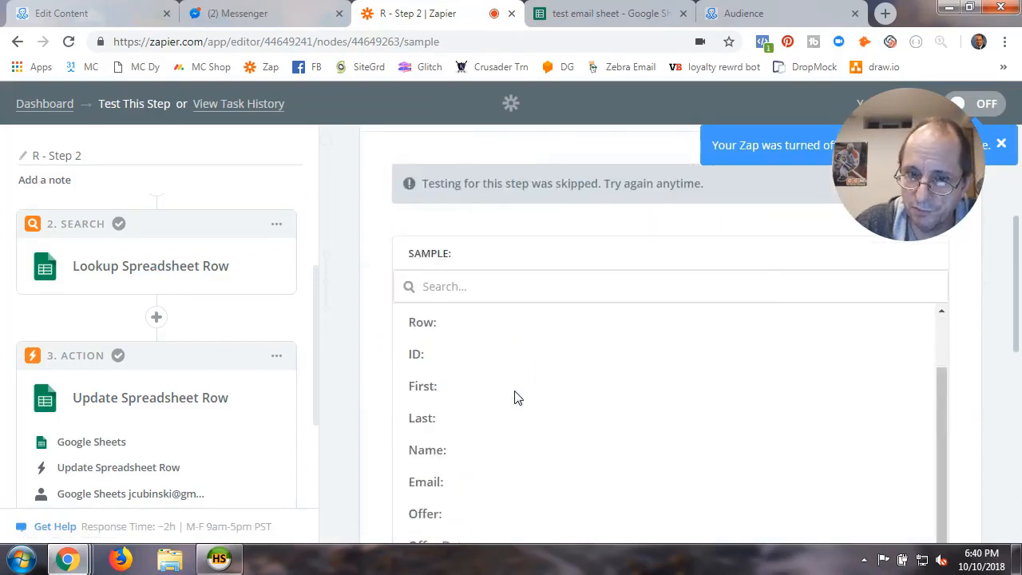
scroll(945, 426, "down", 8)
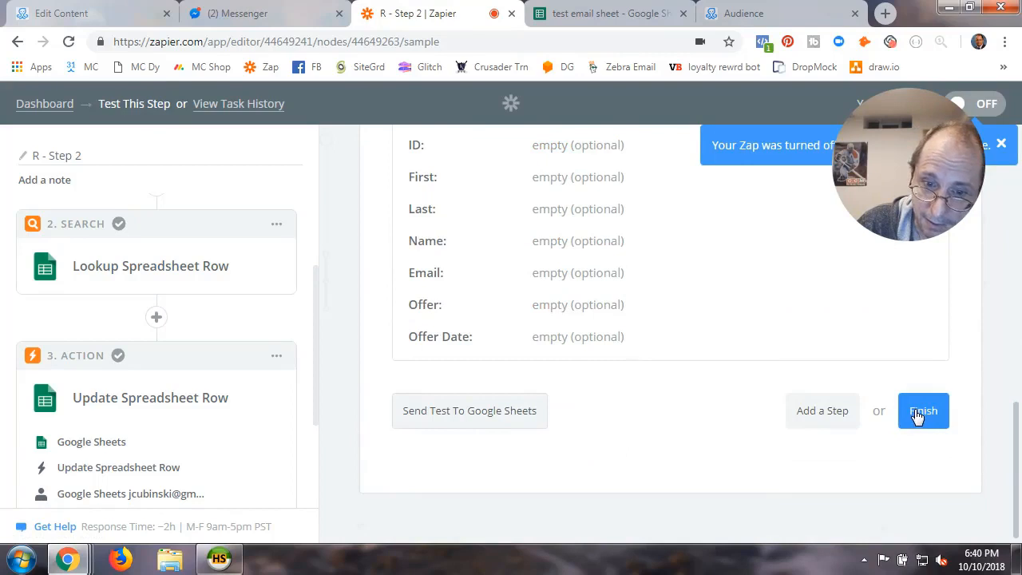
left_click(921, 413)
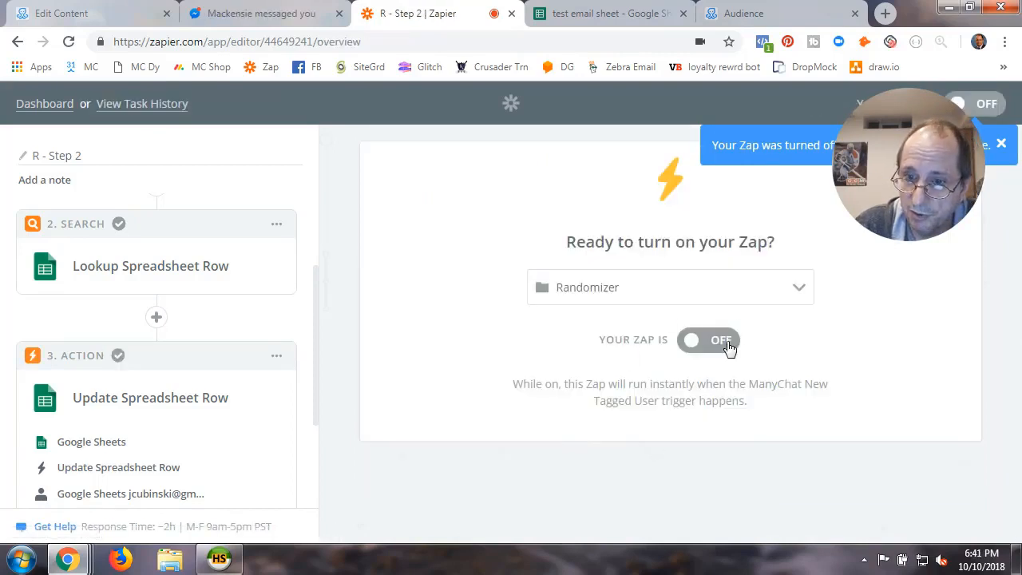
left_click(725, 345)
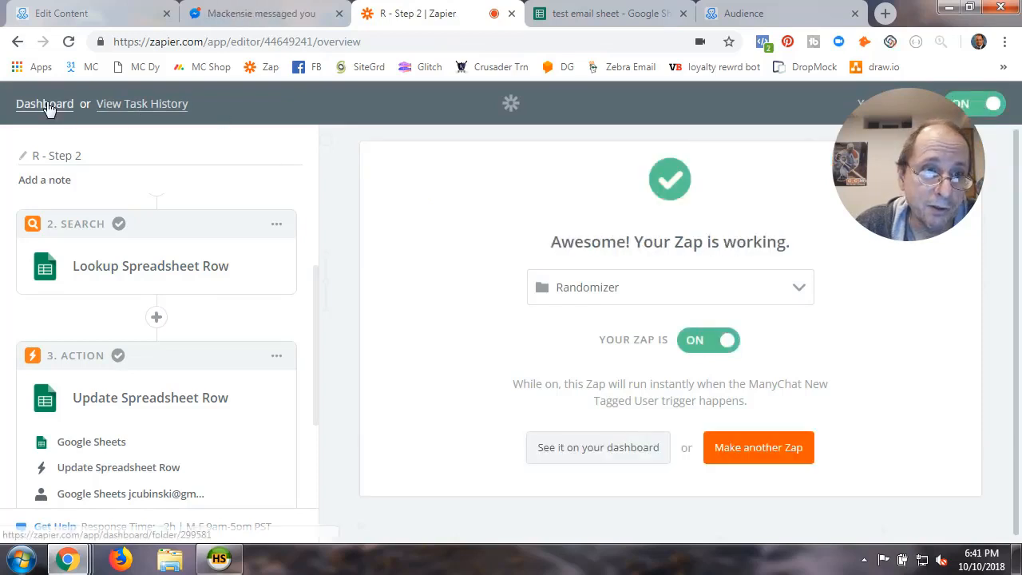
left_click(20, 107)
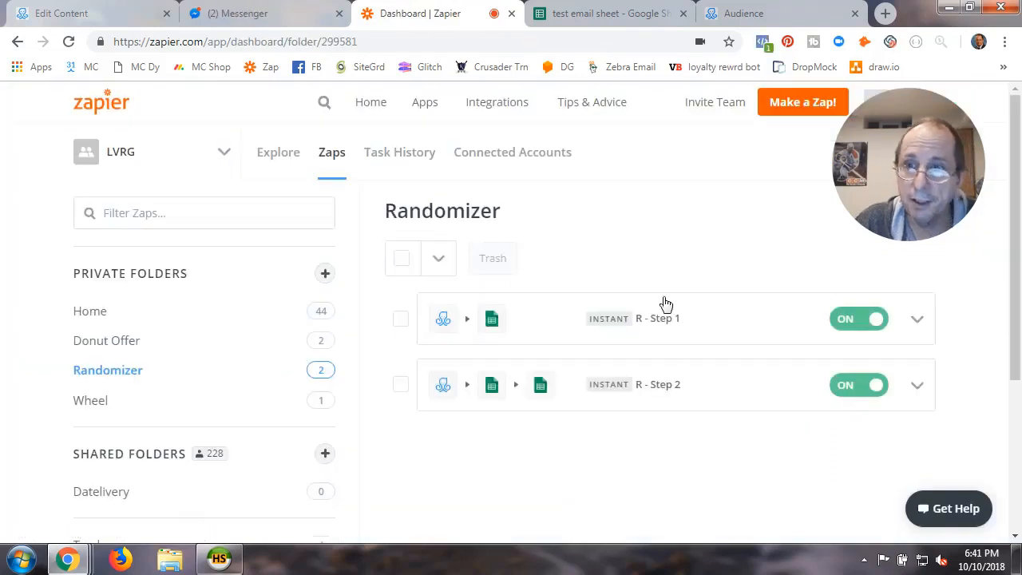
Remove the R_Redeemed_Percent_Offer and R_Got_Percent_Offer tags from the test subscriber's profile in ManyChat's Audience, and close the profile.
left_click(124, 18)
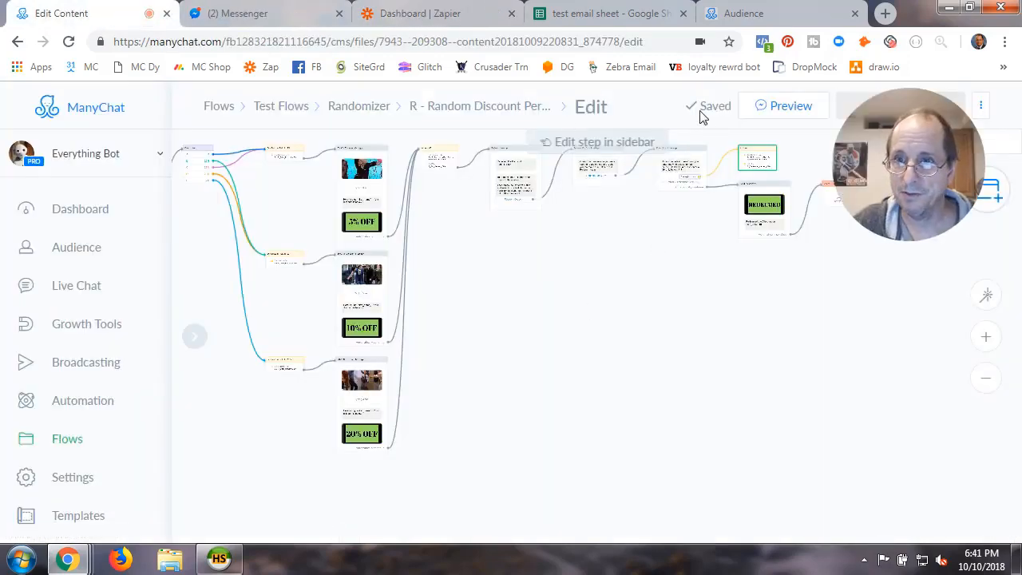
left_click(767, 18)
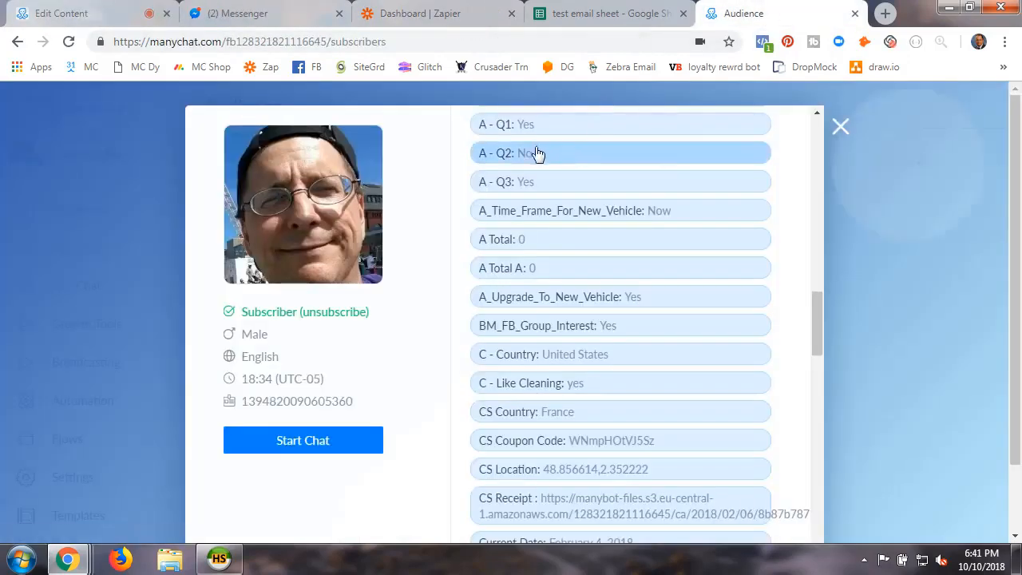
scroll(700, 359, "up", 15)
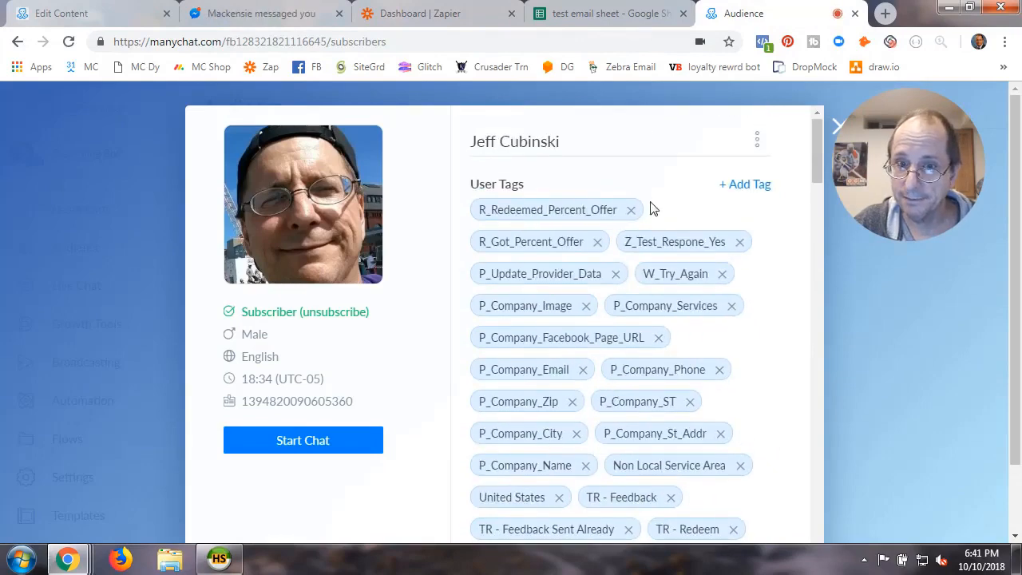
left_click(838, 125)
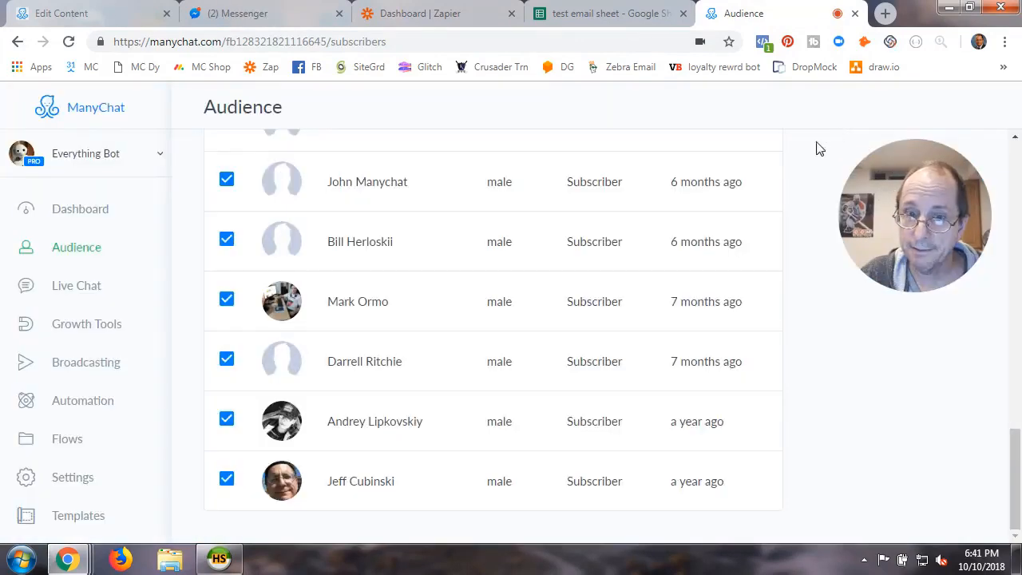
left_click(527, 408)
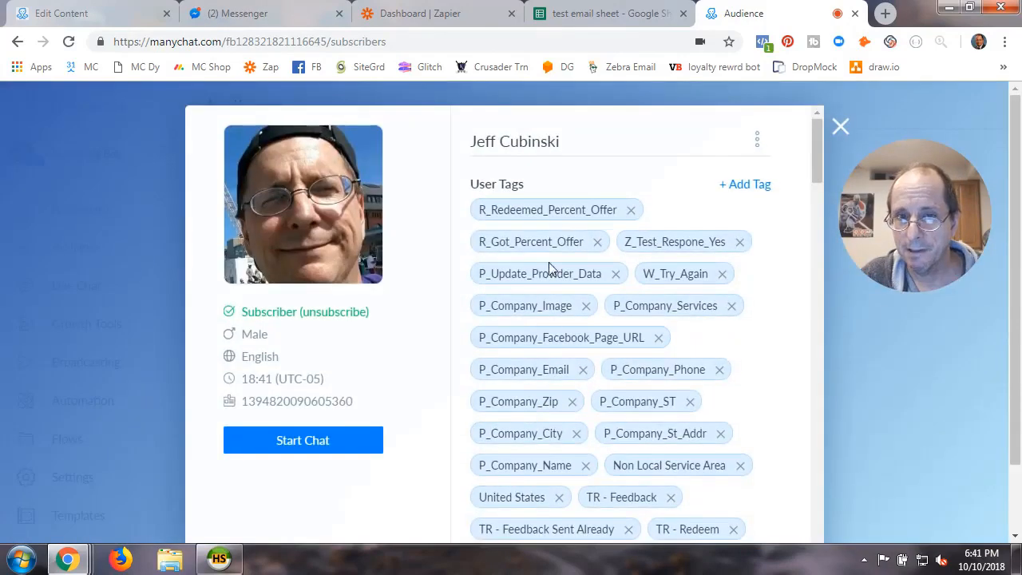
left_click(630, 210)
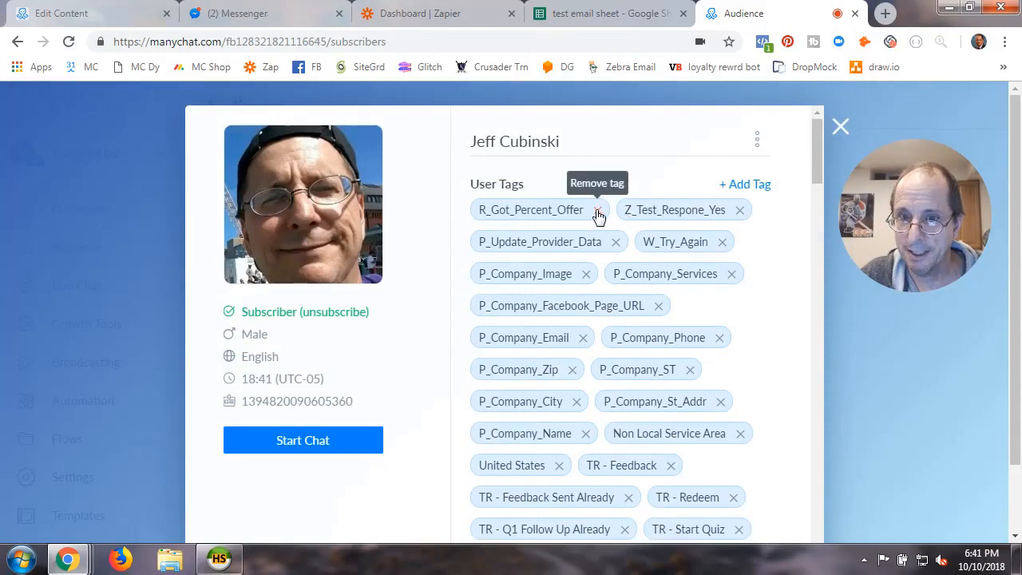
left_click(597, 211)
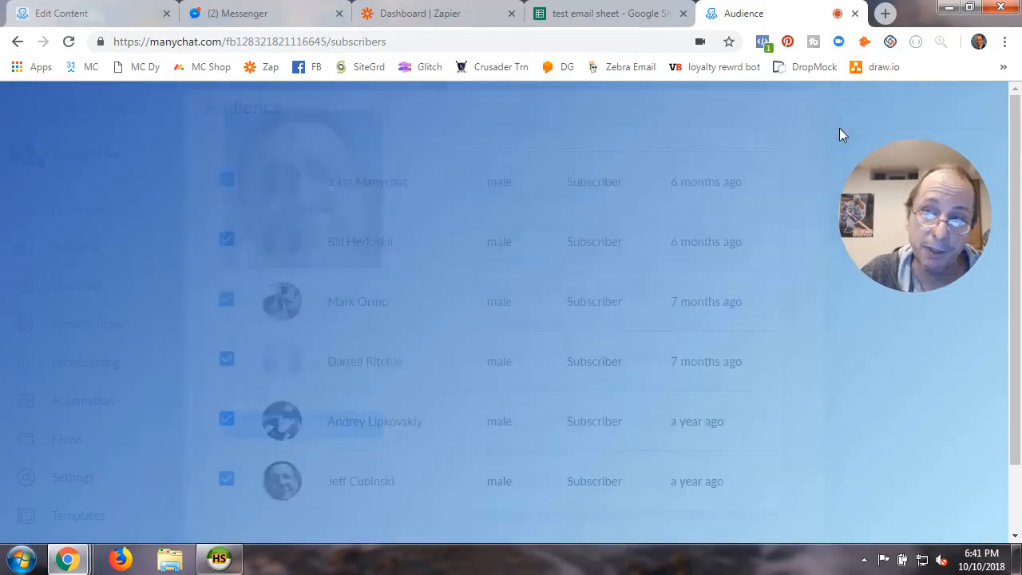
left_click(839, 128)
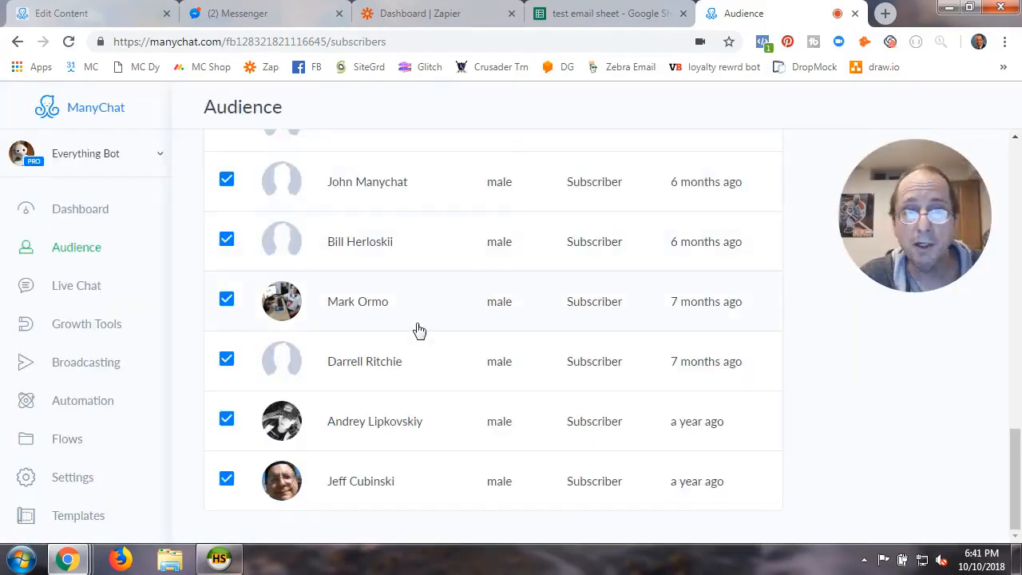
Preview the random discount flow, submit the suggested email in Messenger, and check the offer record in the test email sheet.
left_click(120, 13)
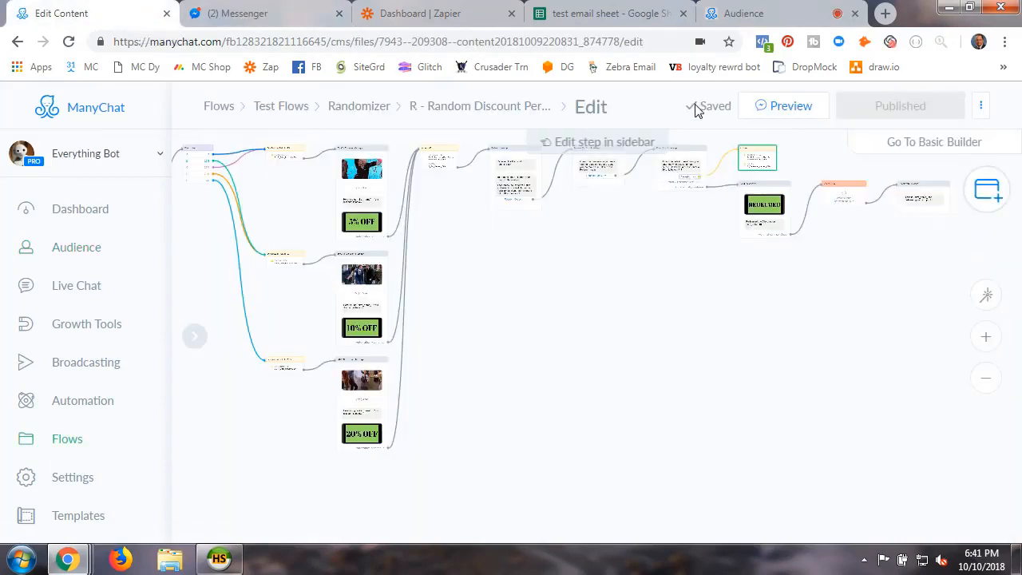
left_click(766, 108)
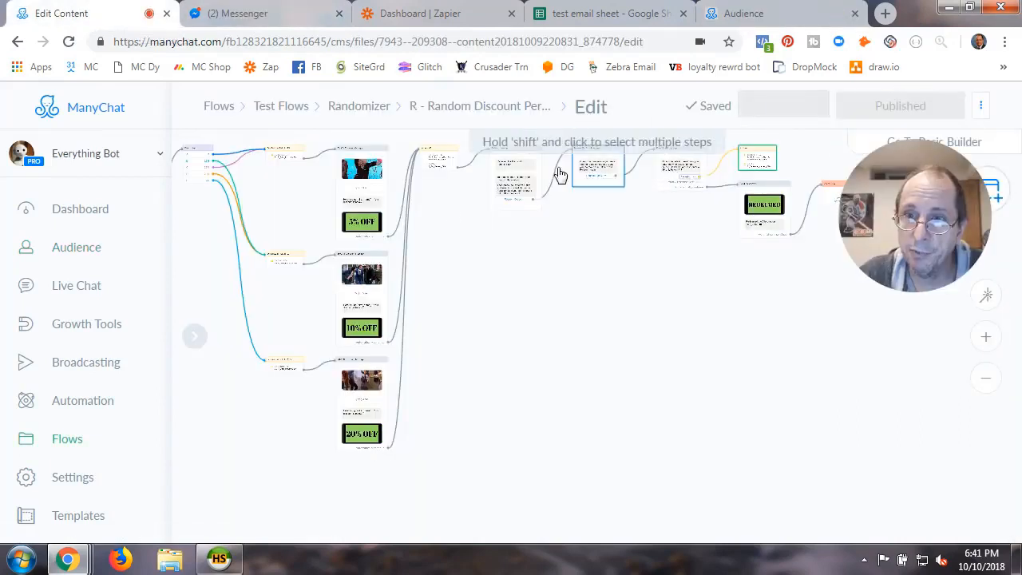
left_click(278, 19)
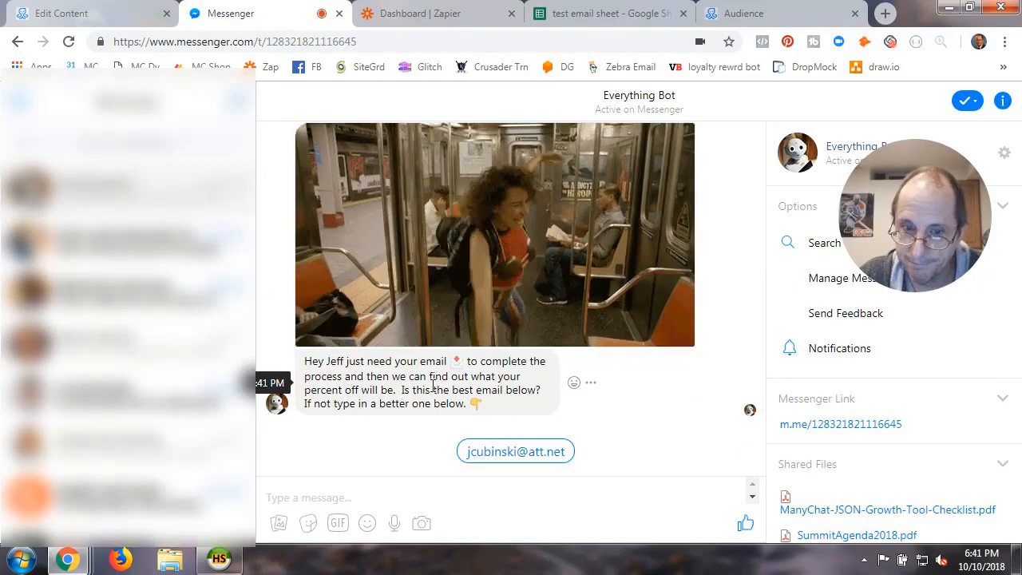
left_click(516, 453)
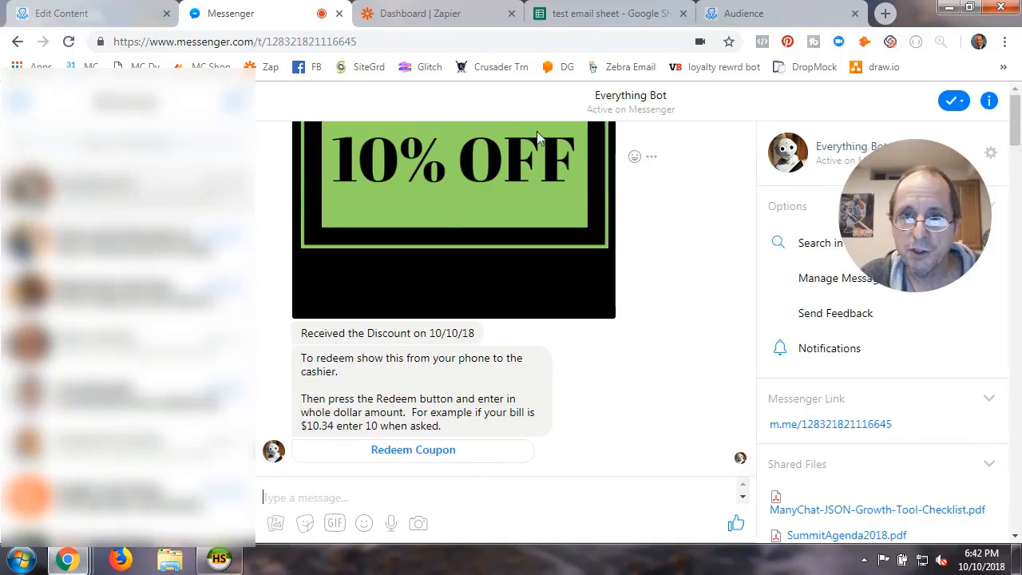
left_click(603, 14)
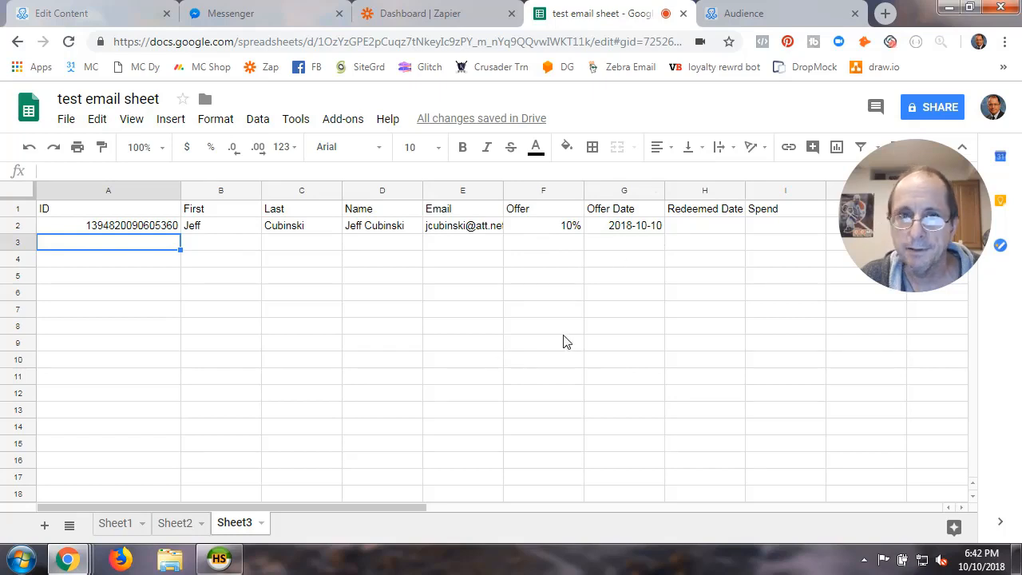
Redeem the coupon in the Messenger chat, confirm the redemption, and send 50 as the whole dollar amount.
left_click(290, 24)
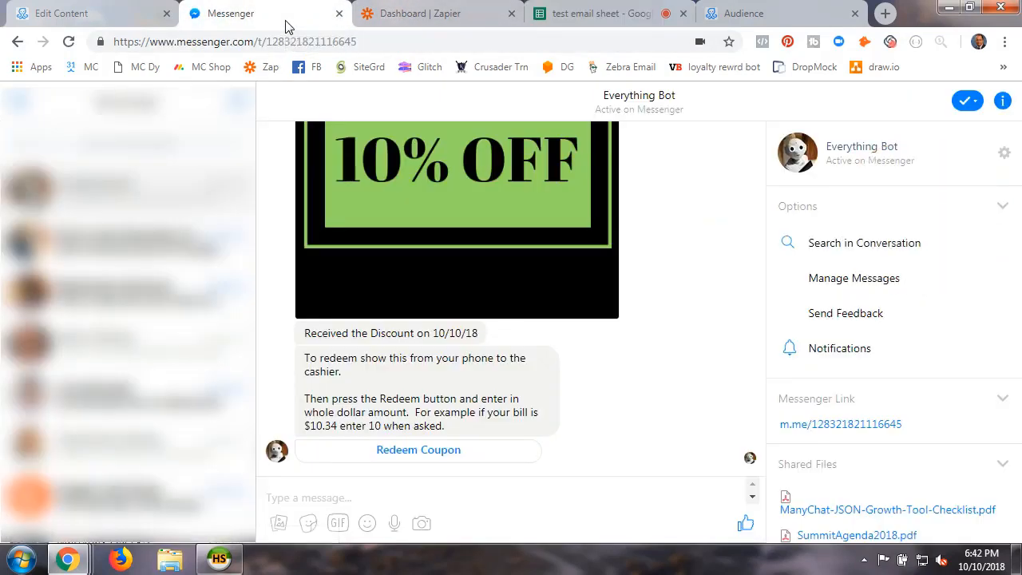
left_click(388, 450)
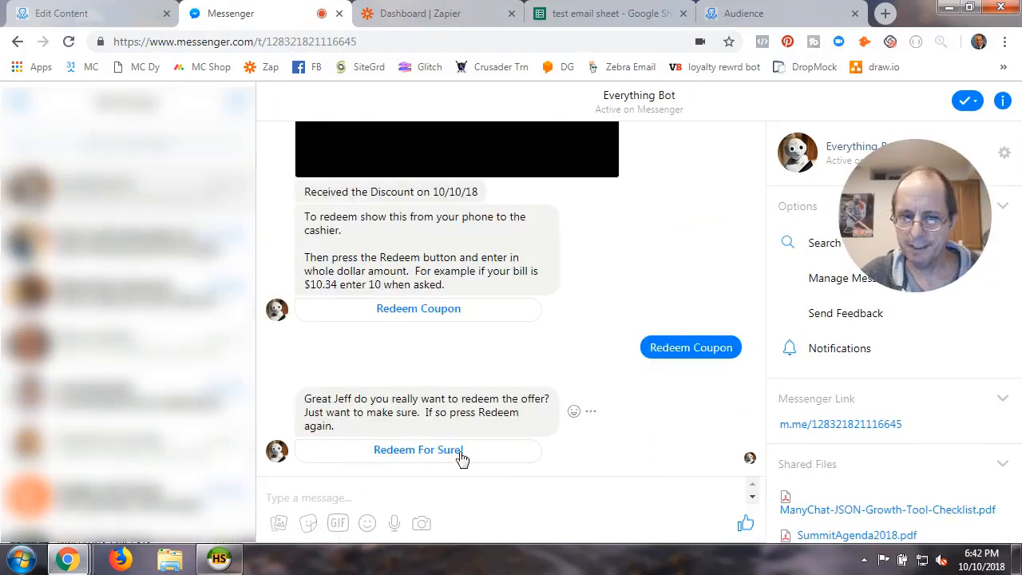
left_click(424, 452)
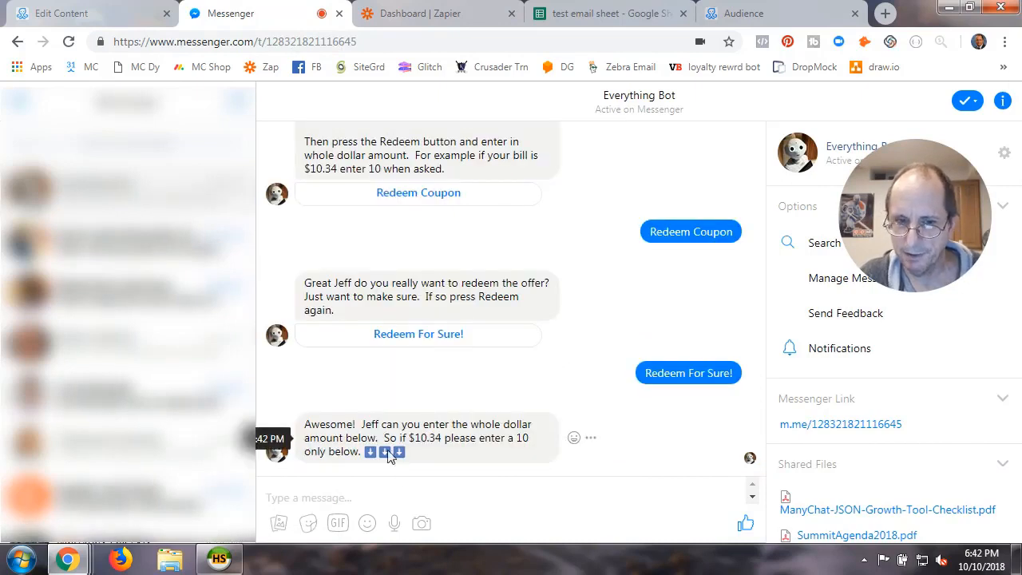
left_click(305, 500)
type("50")
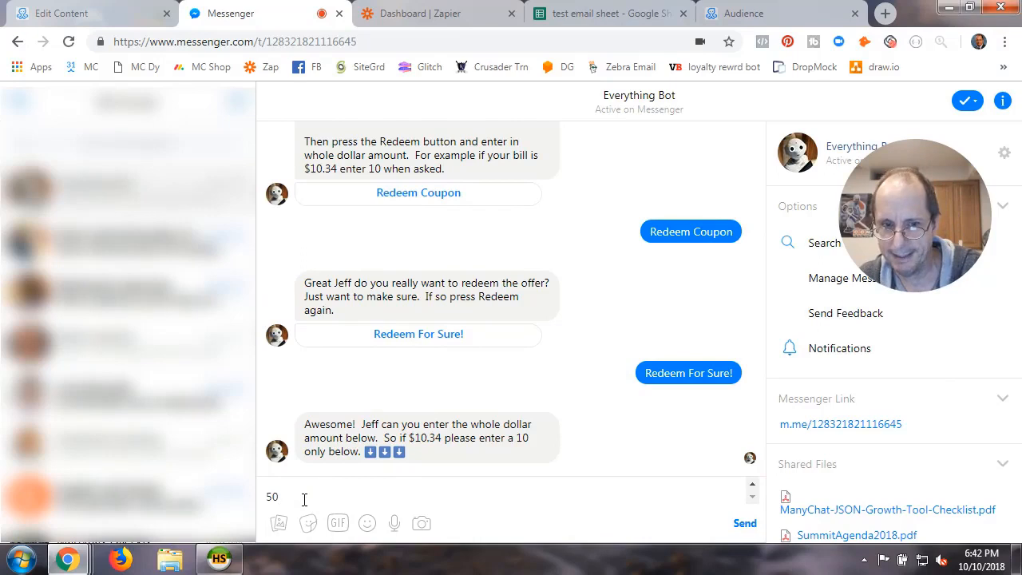
key("Return")
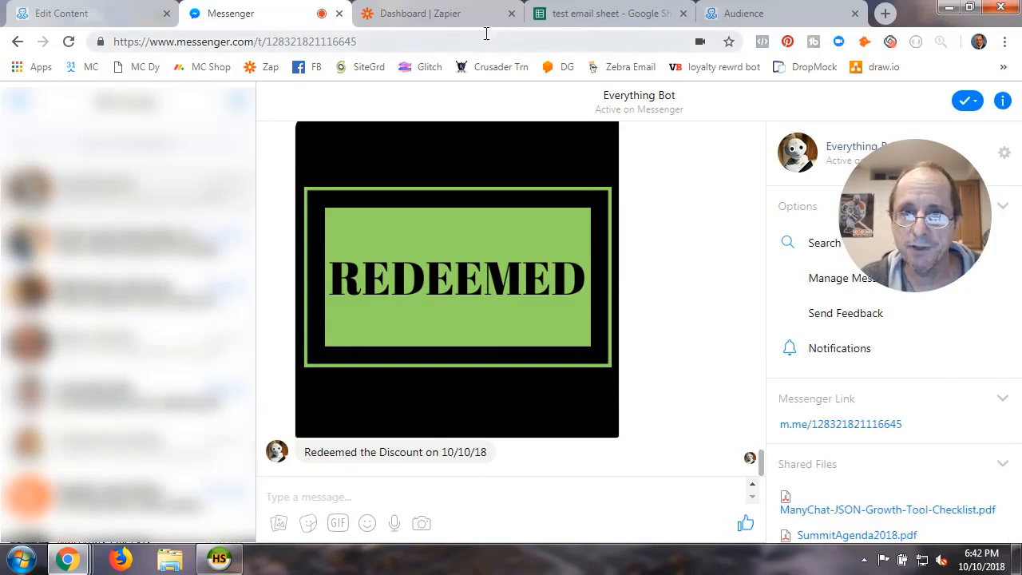
Check the Redeemed Date and Spend columns of the subscriber's row in Sheet3 of the test email sheet.
left_click(575, 16)
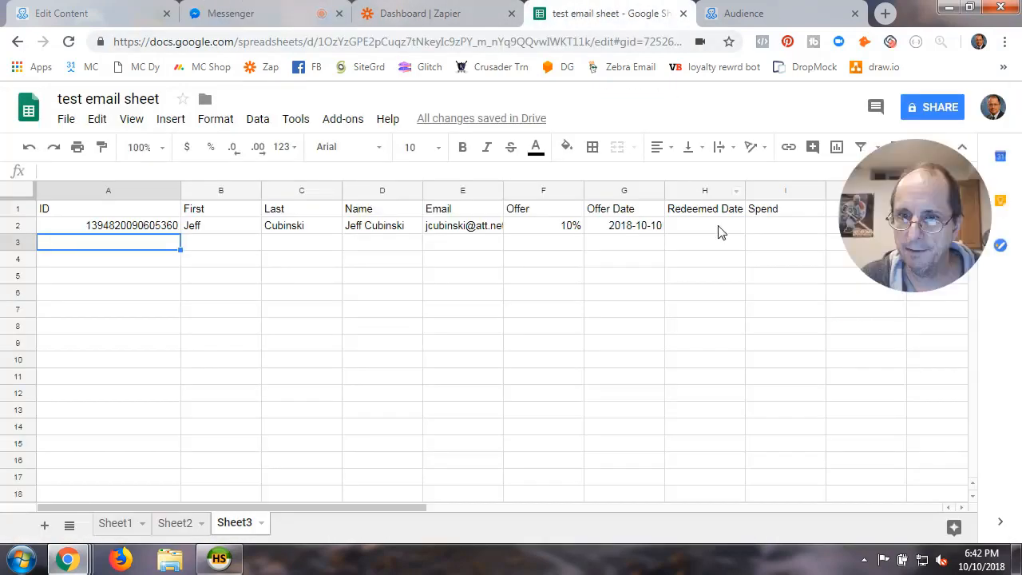
left_click(456, 16)
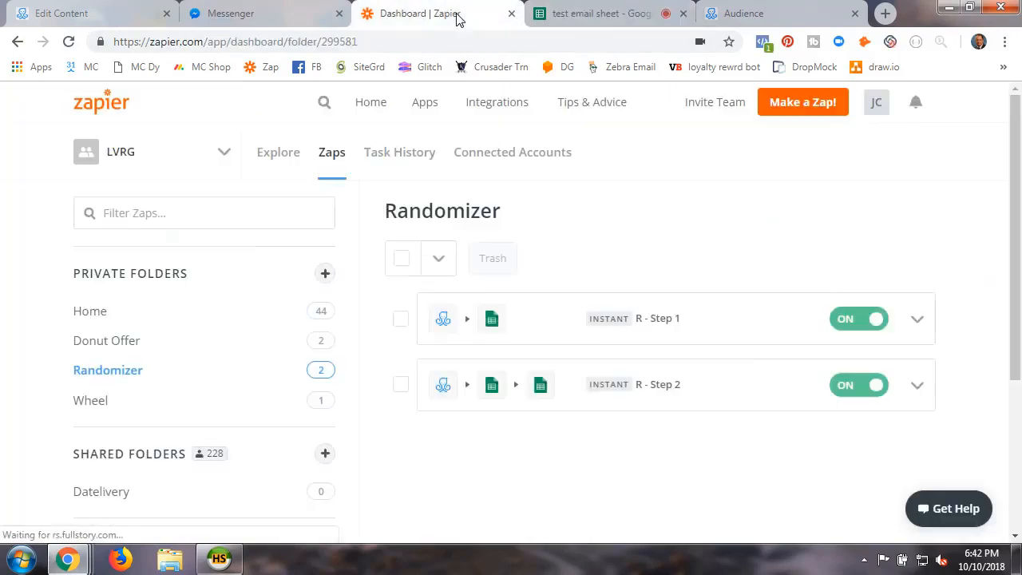
left_click(598, 13)
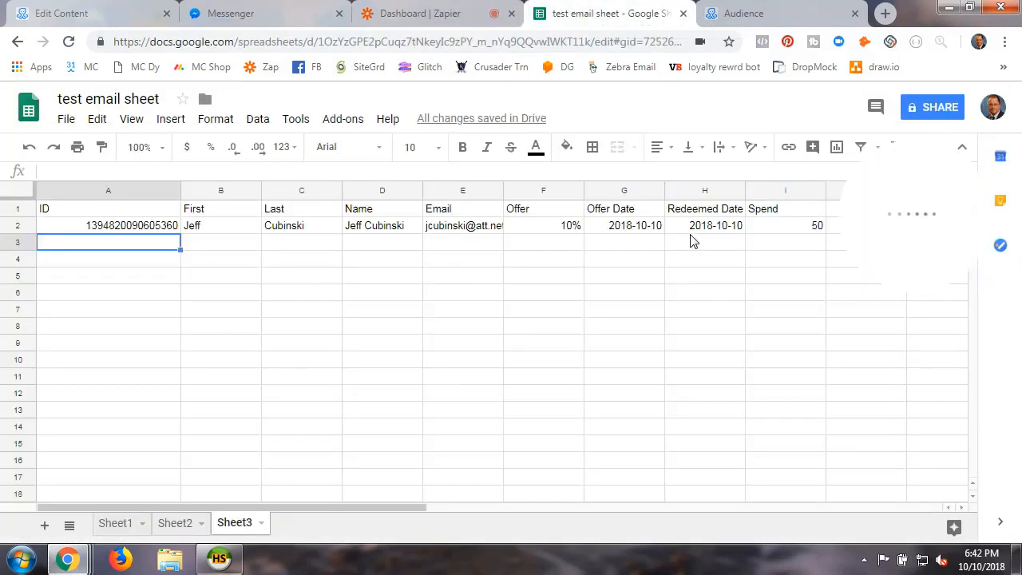
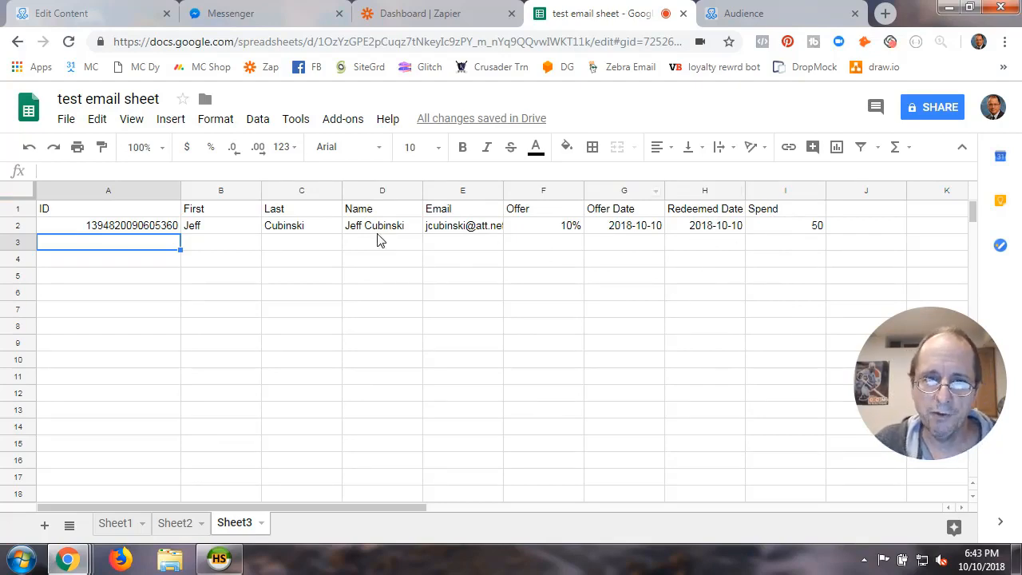
Review the whole random discount flow in ManyChat, examine New Rule #7 among the automation rules, and return to the rules list.
left_click(134, 19)
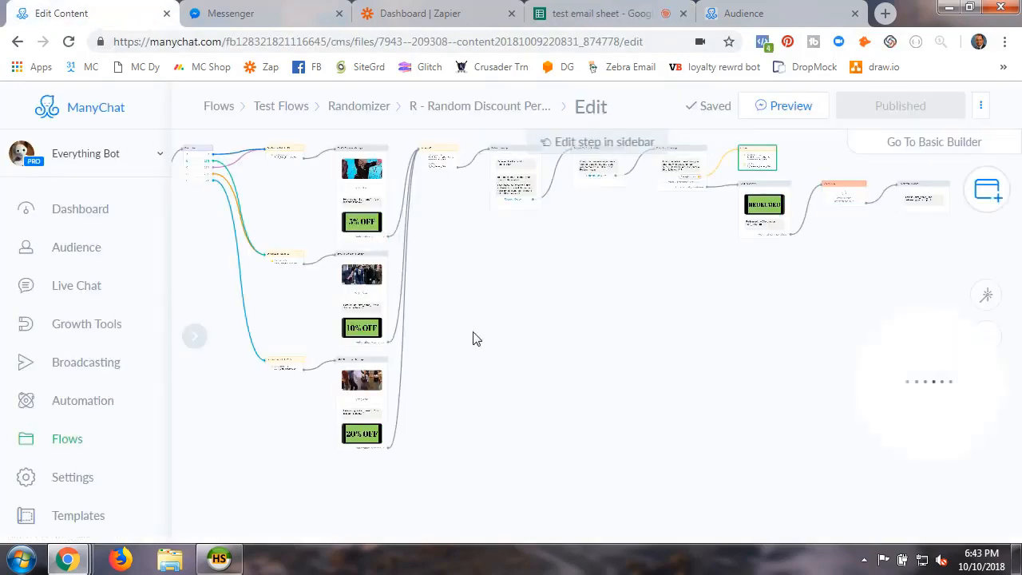
left_click_drag(772, 218, 860, 328)
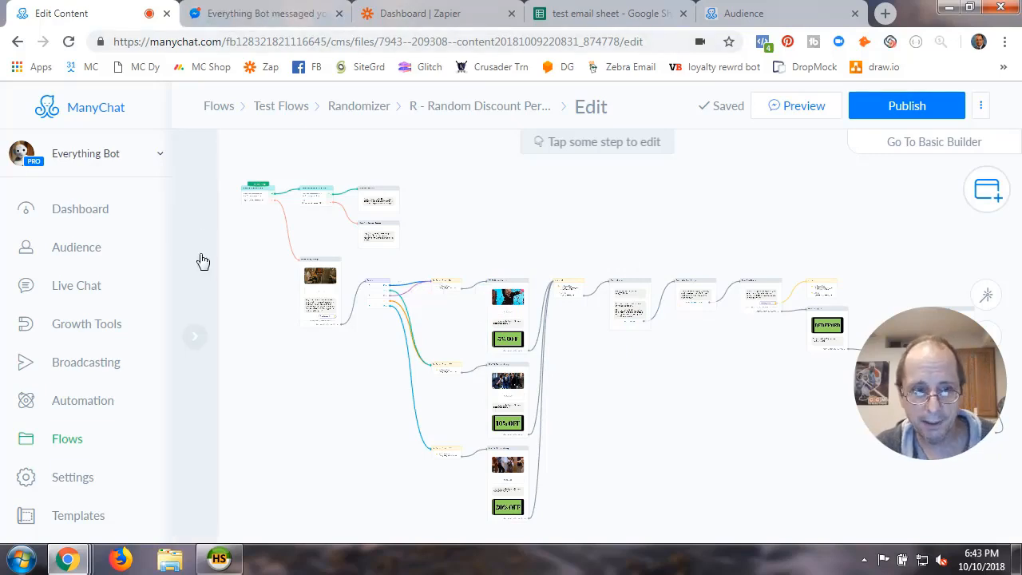
left_click(93, 409)
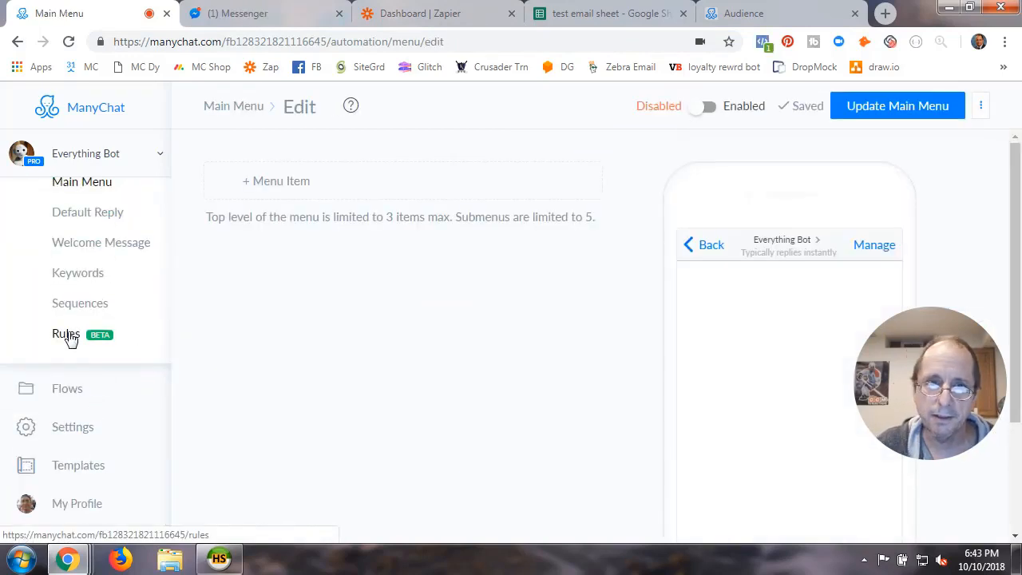
left_click(69, 337)
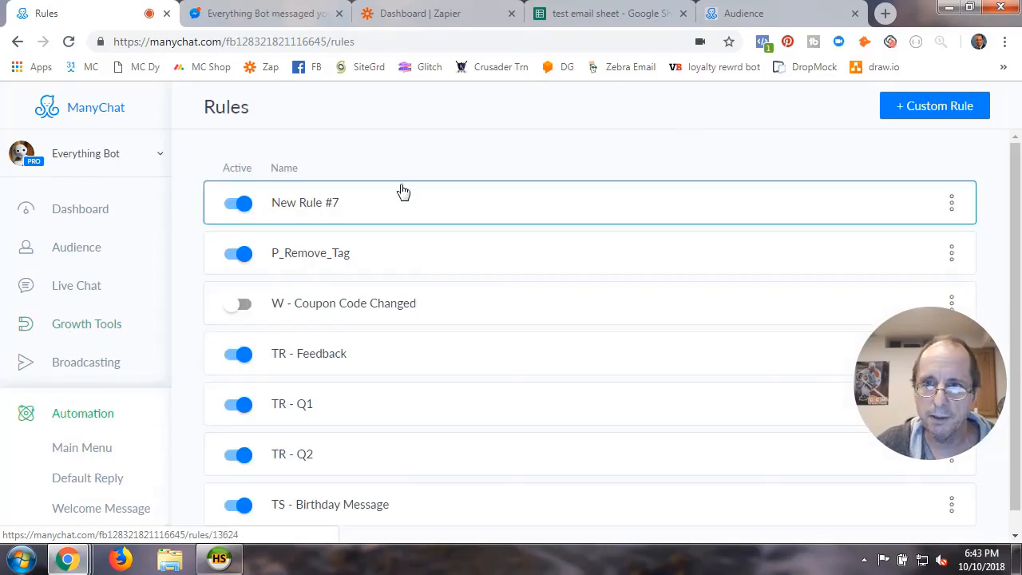
left_click(317, 206)
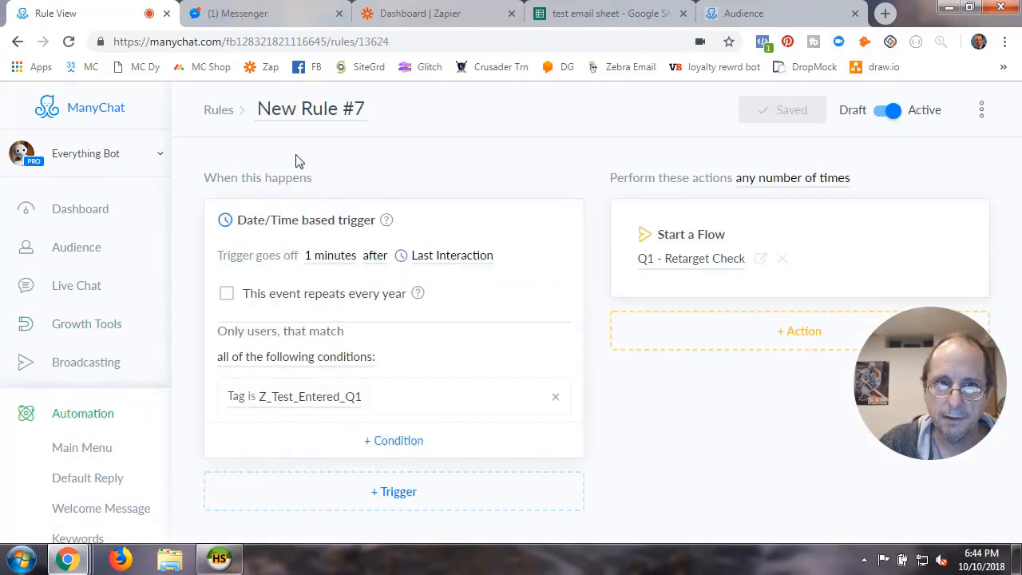
left_click(221, 112)
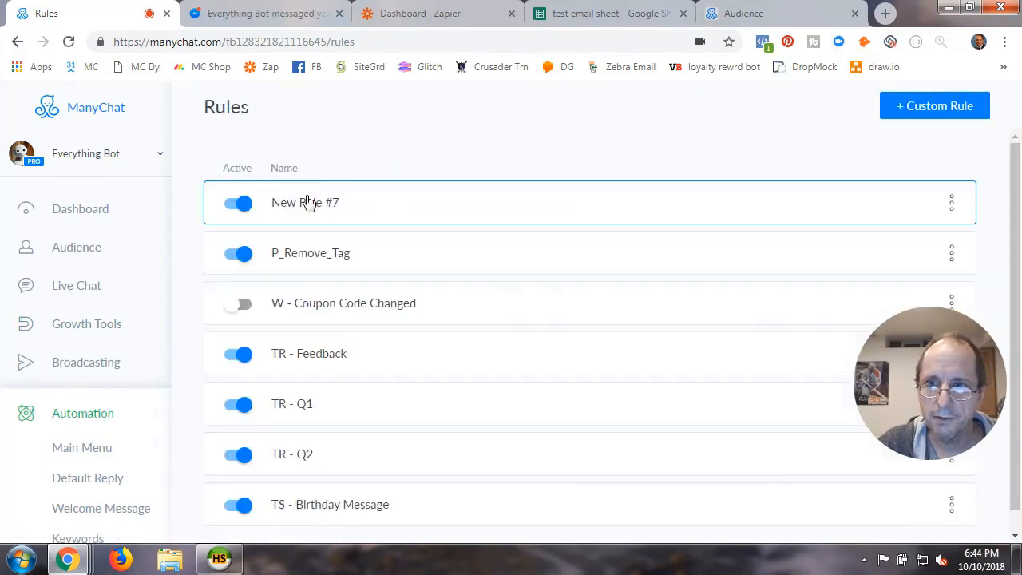
Create a new custom automation rule and add a date/time based trigger to it.
left_click(923, 109)
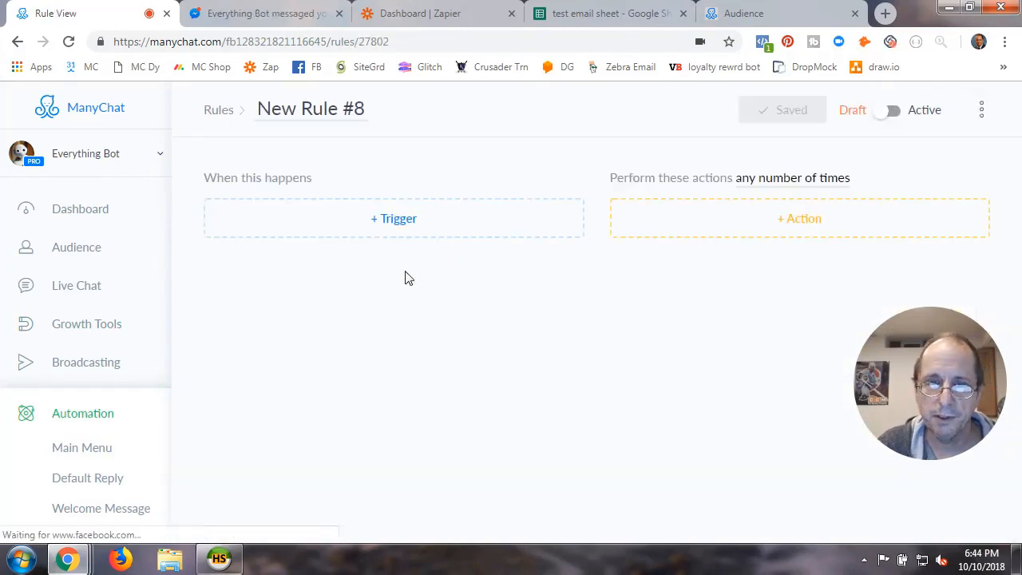
left_click(396, 219)
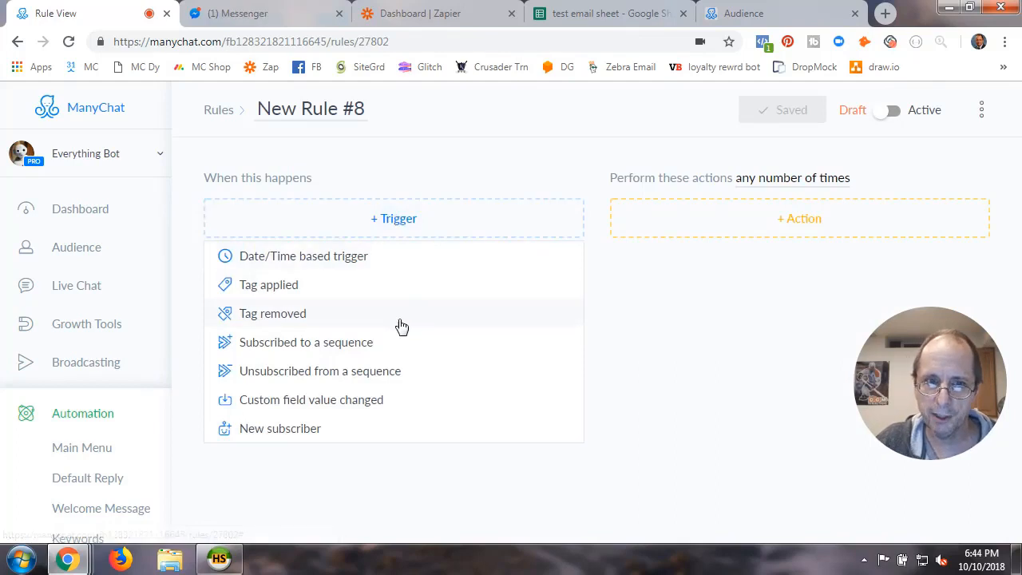
left_click(327, 256)
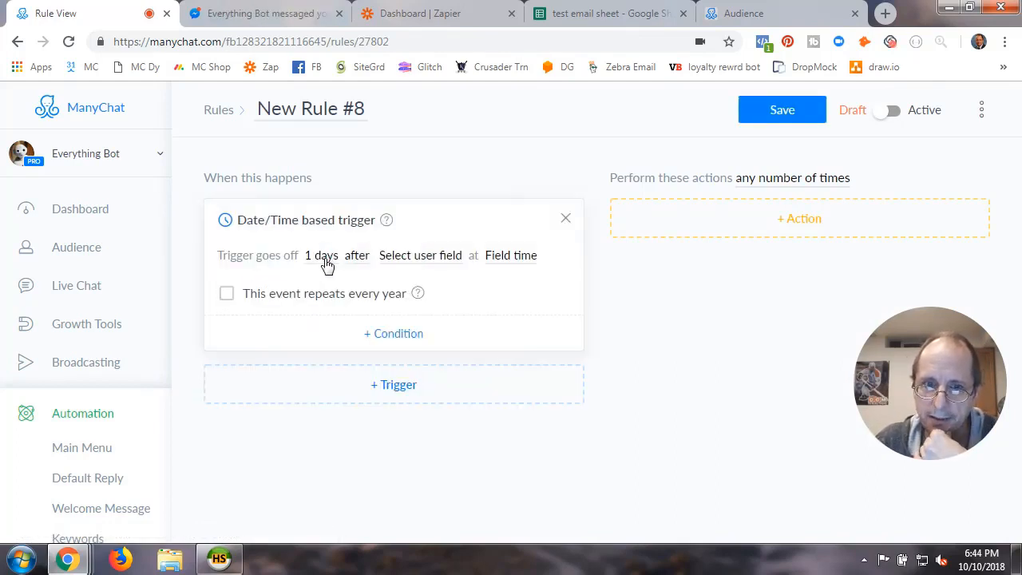
Try minutes as the unit of the trigger's time interval, and set it back to days.
left_click(325, 262)
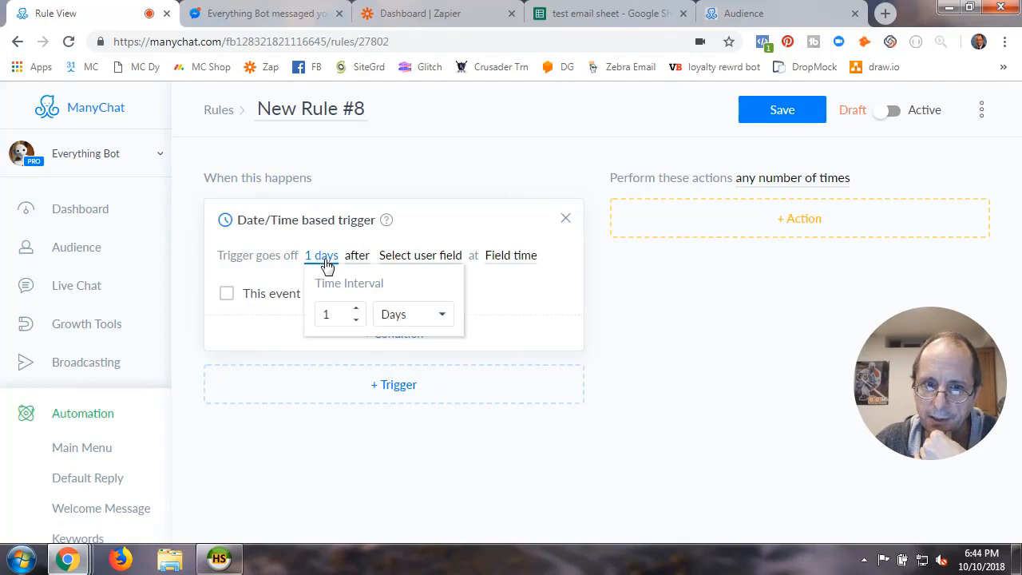
left_click(440, 317)
left_click(423, 338)
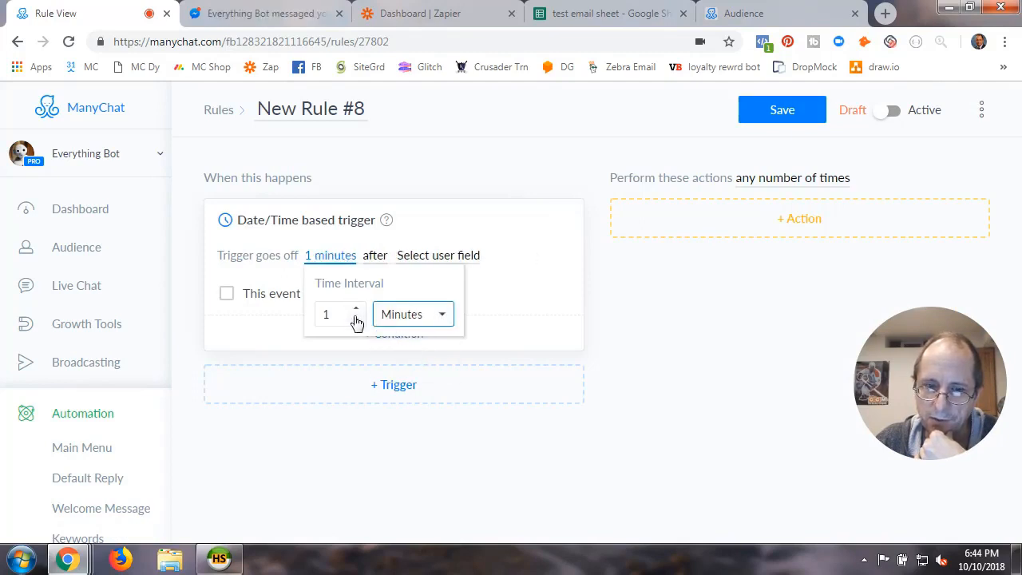
left_click(444, 316)
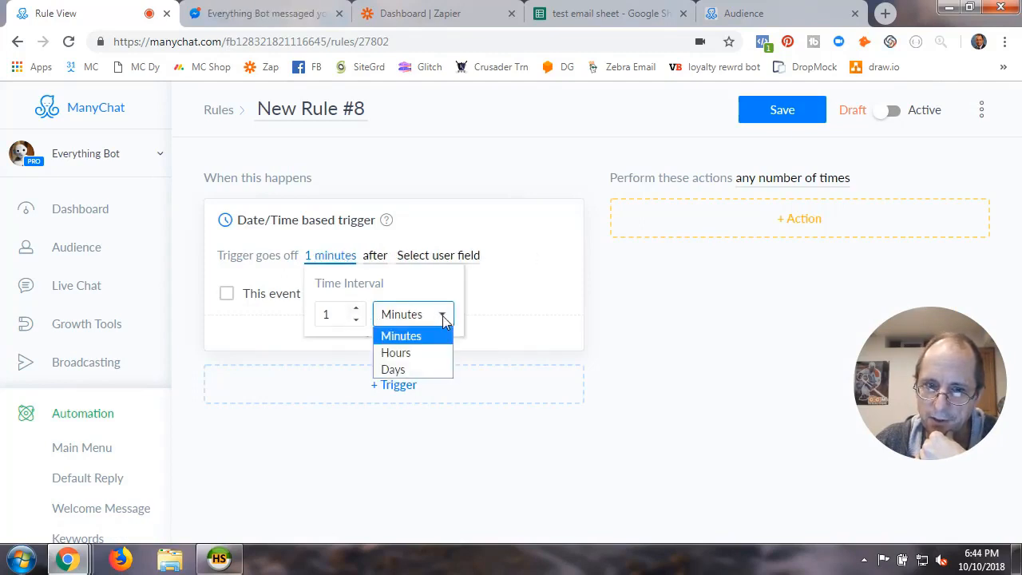
left_click(414, 369)
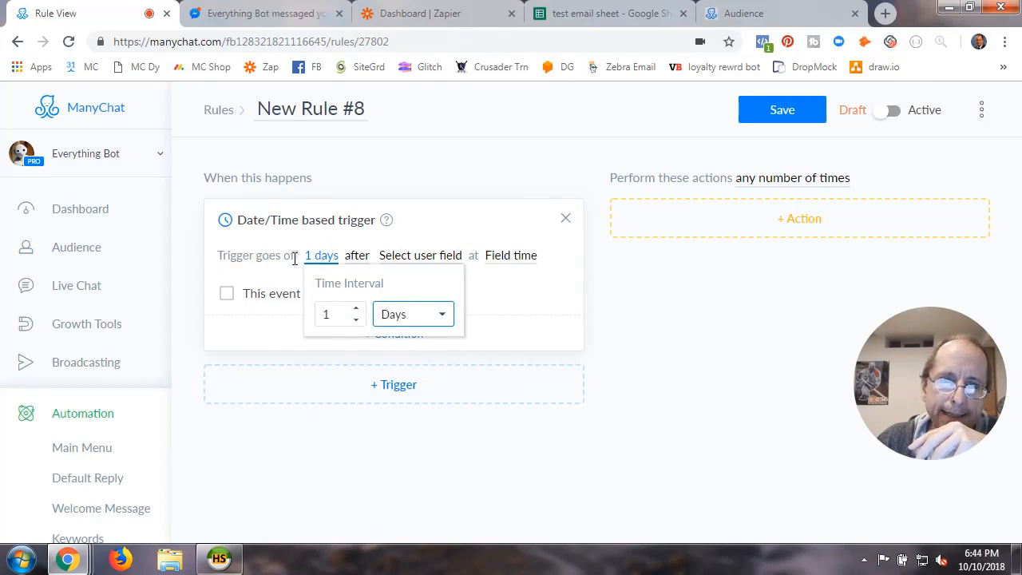
Base the date/time trigger on the Last Interaction user field, and have it fire at the user field time.
left_click(405, 257)
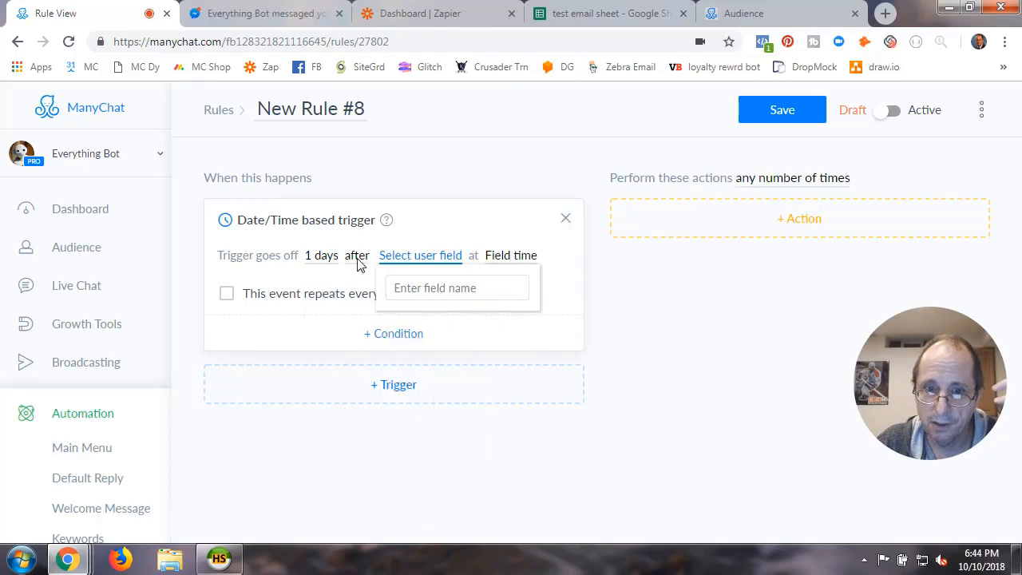
left_click(509, 264)
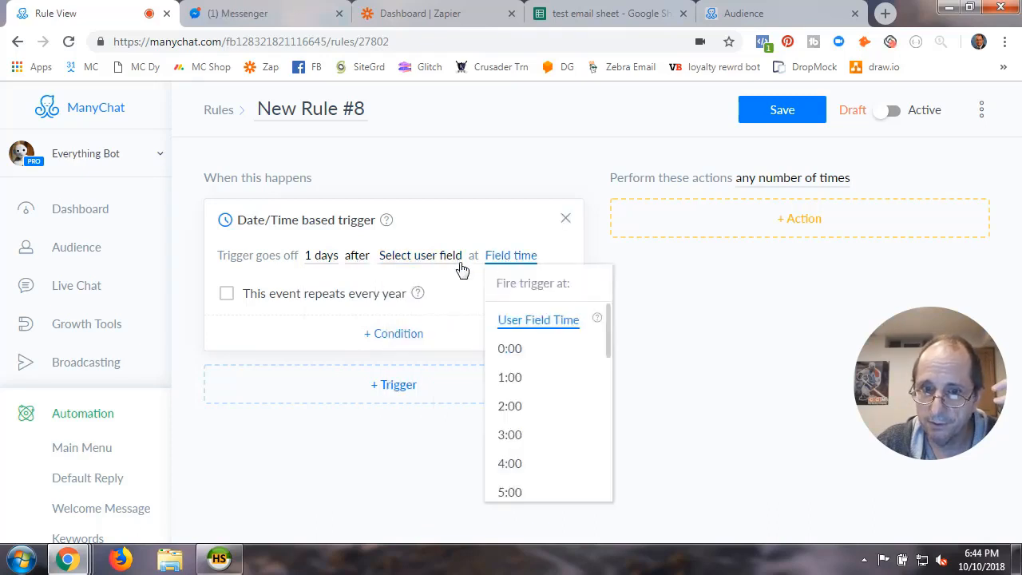
left_click(409, 263)
scroll(444, 393, "down", 2)
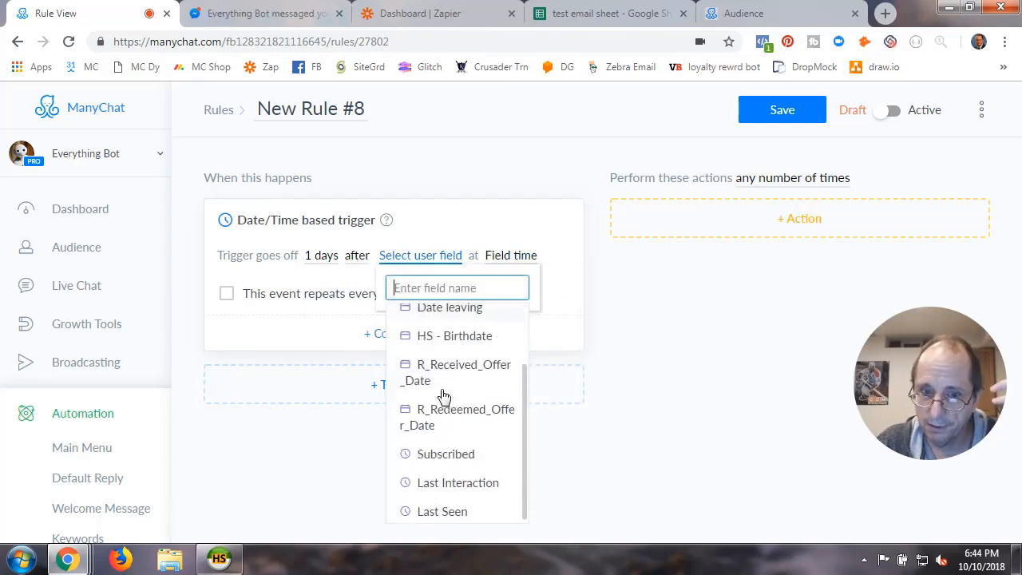
left_click(459, 482)
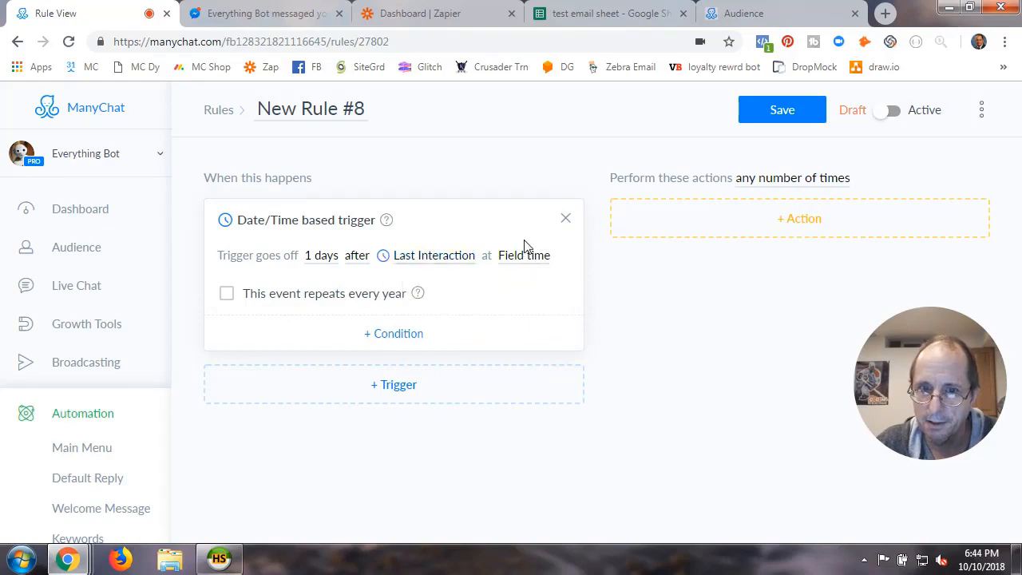
left_click(513, 262)
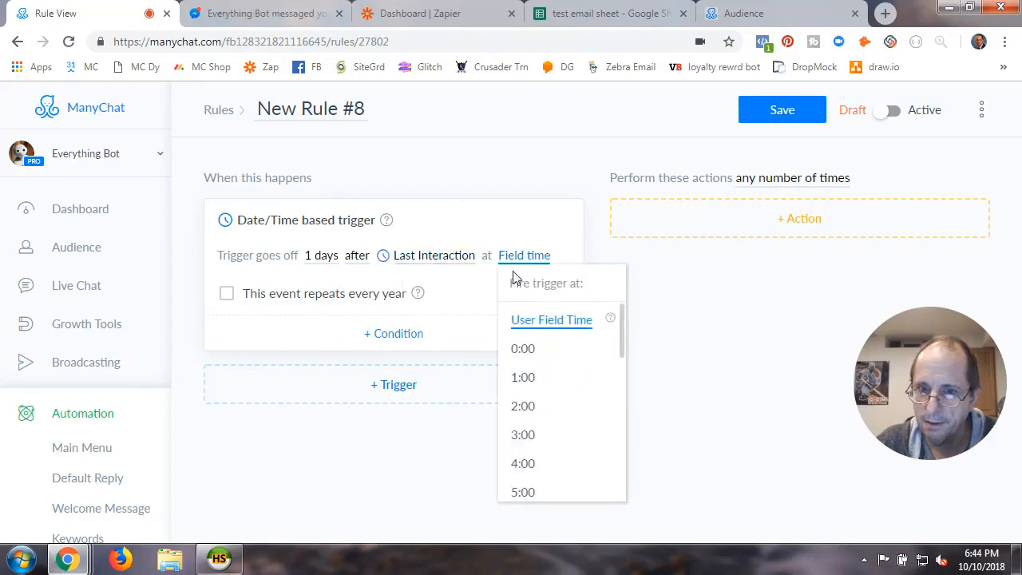
left_click(534, 323)
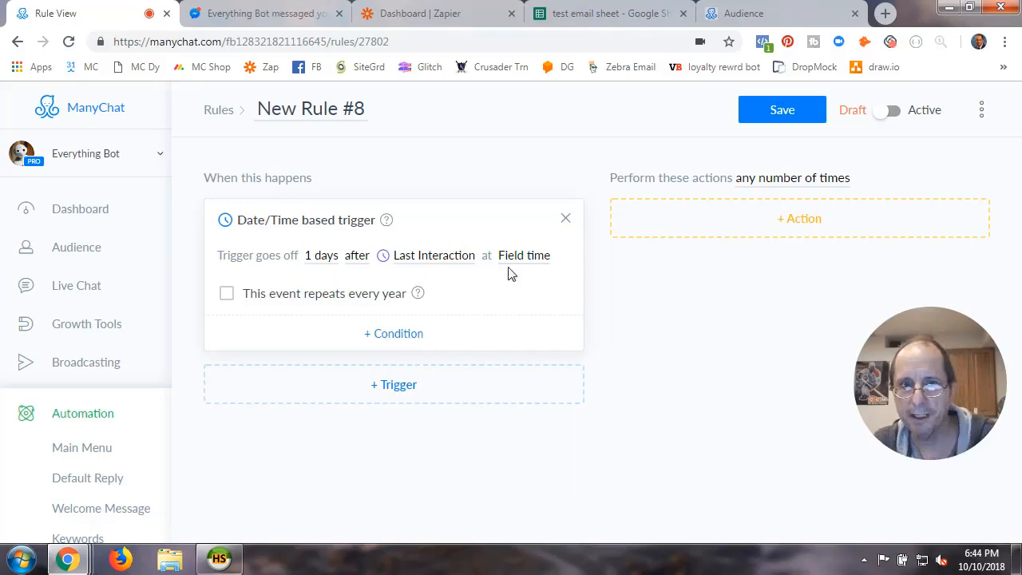
Add two trigger conditions: tag is R_Got_Percent_Offer, and tag isn't R_Redeemed_Percent_Offer.
left_click(401, 339)
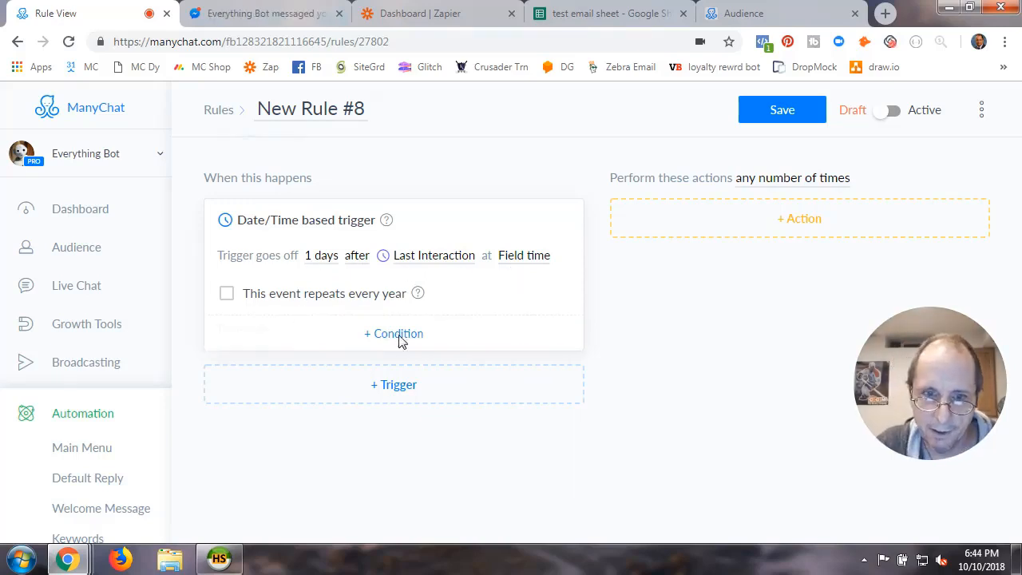
left_click(256, 110)
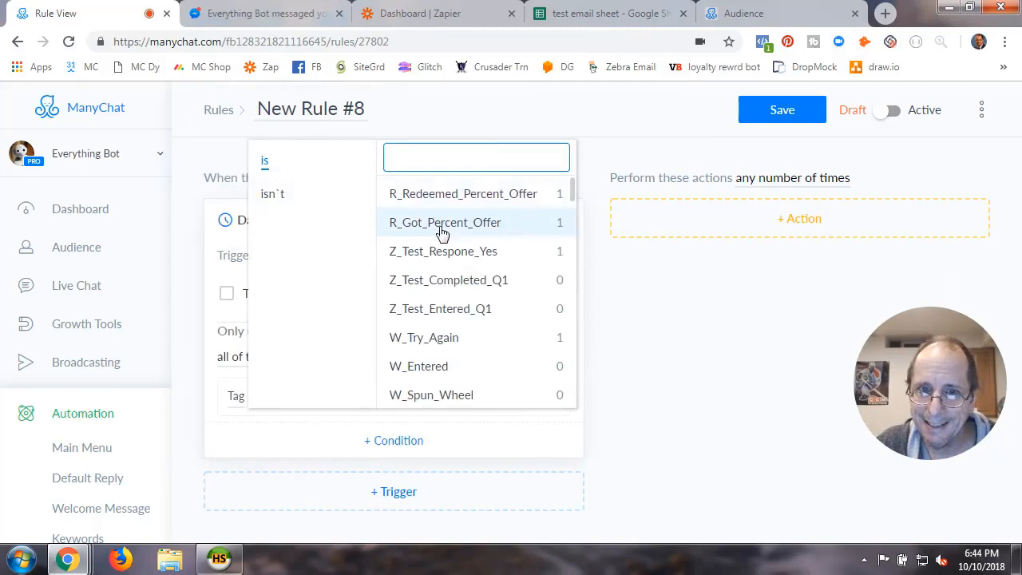
left_click(442, 228)
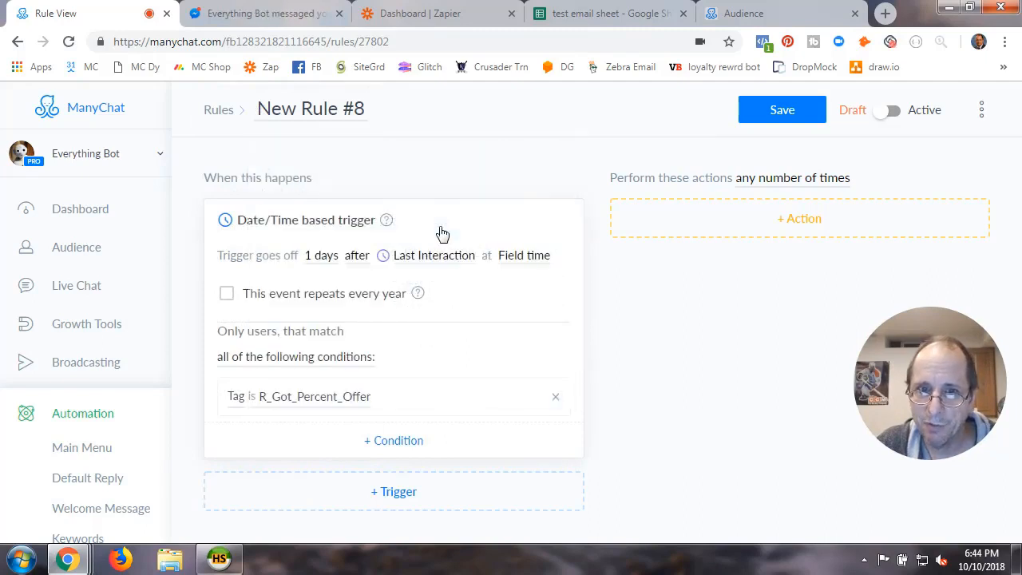
left_click(394, 449)
left_click(258, 160)
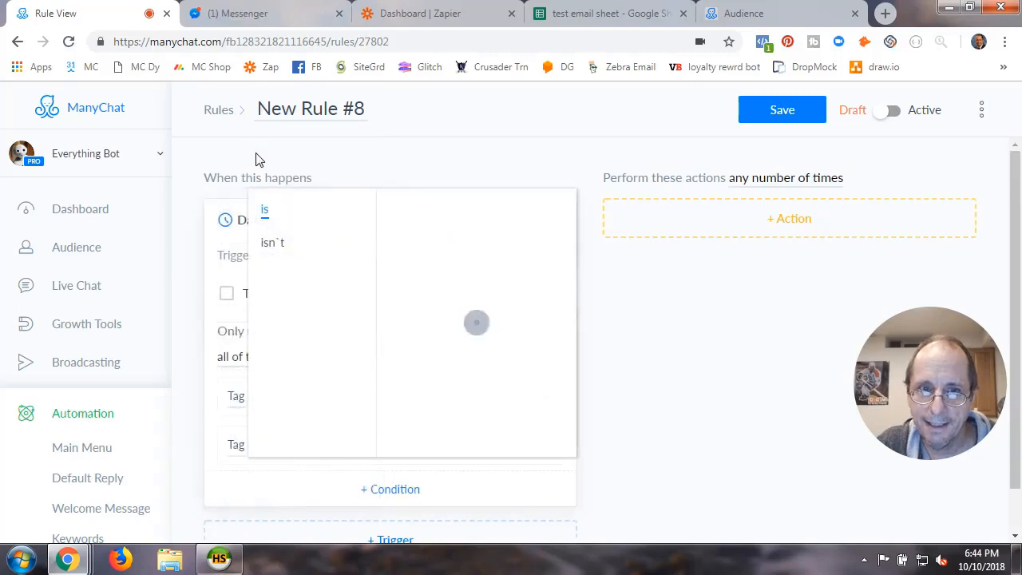
left_click(273, 247)
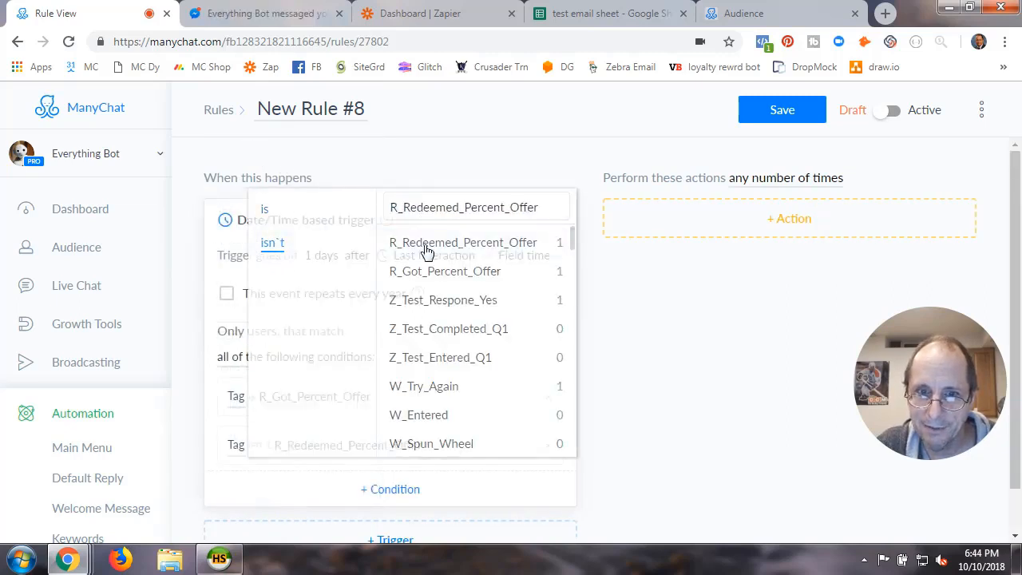
left_click(428, 243)
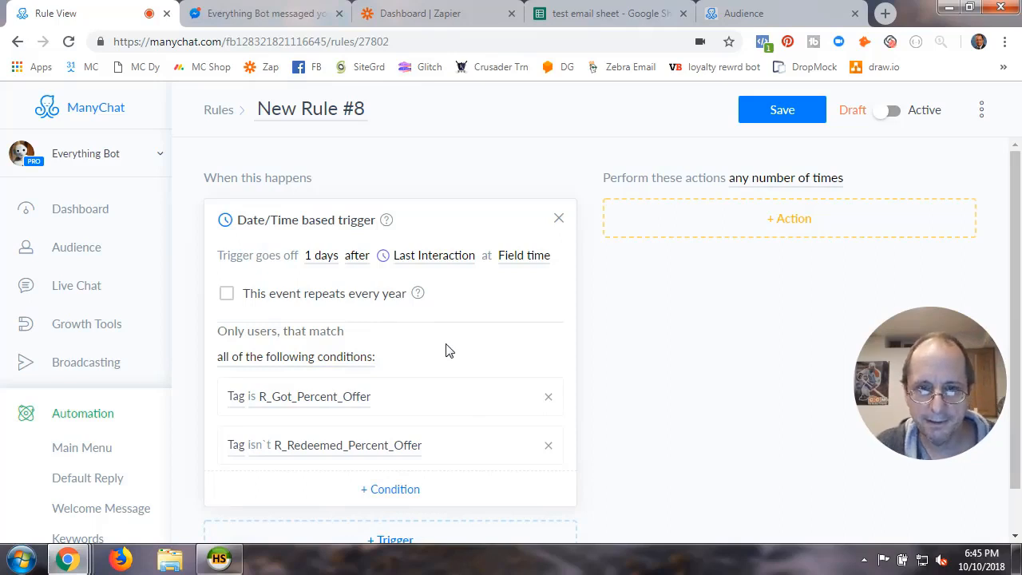
Add a Start a Flow action to New Rule #8.
left_click(795, 228)
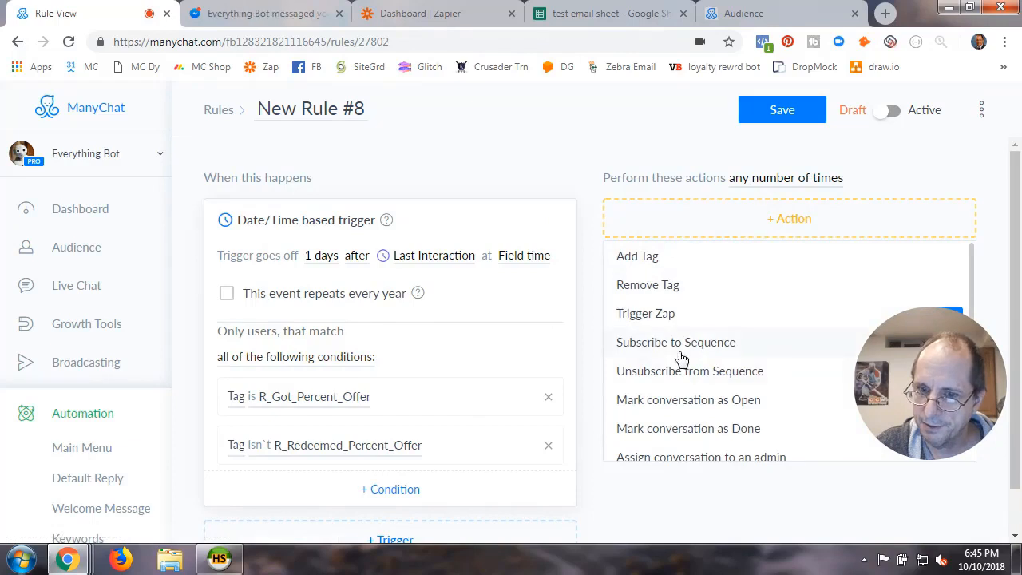
scroll(682, 445, "down", 2)
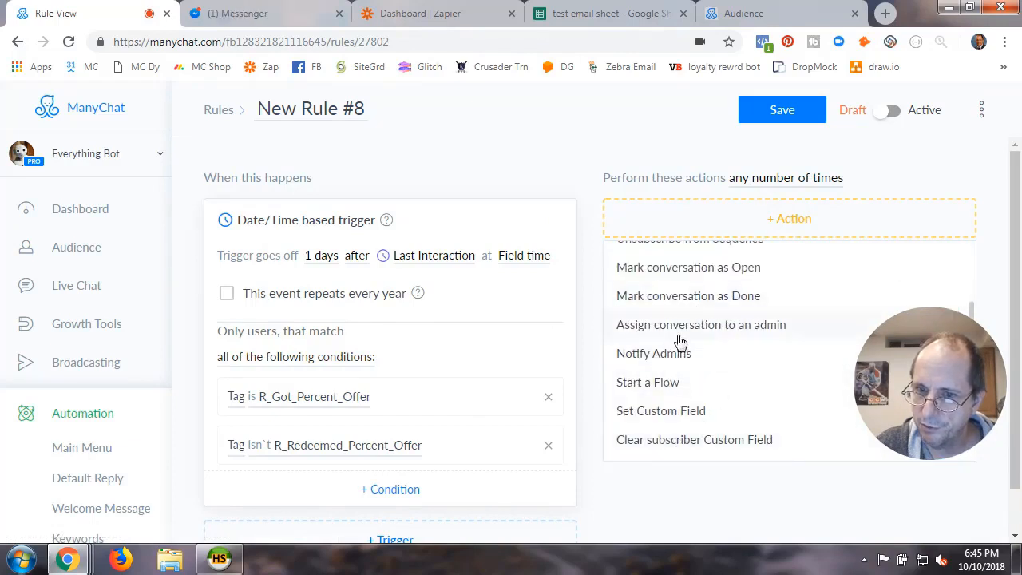
scroll(694, 393, "up", 2)
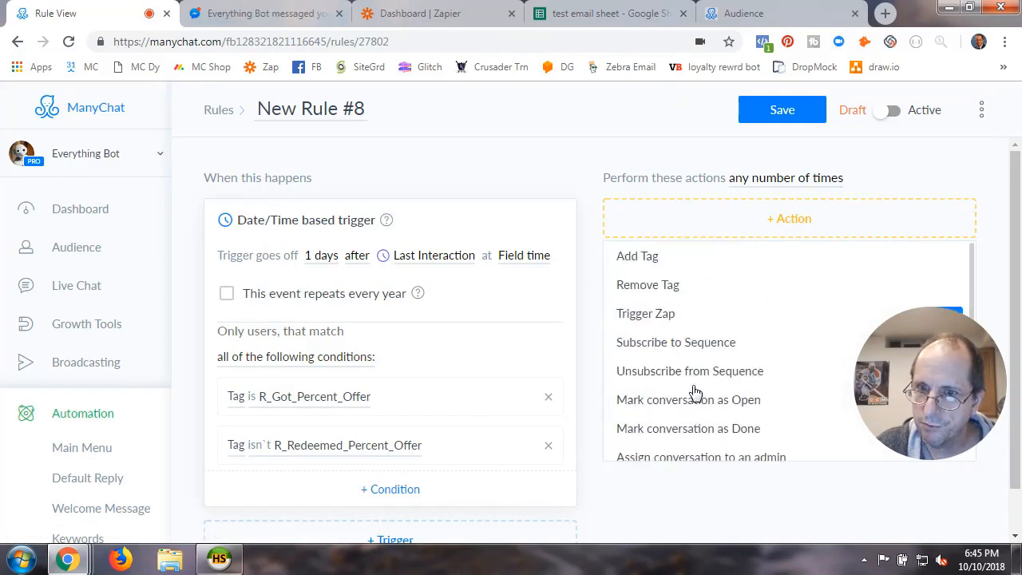
scroll(695, 393, "down", 2)
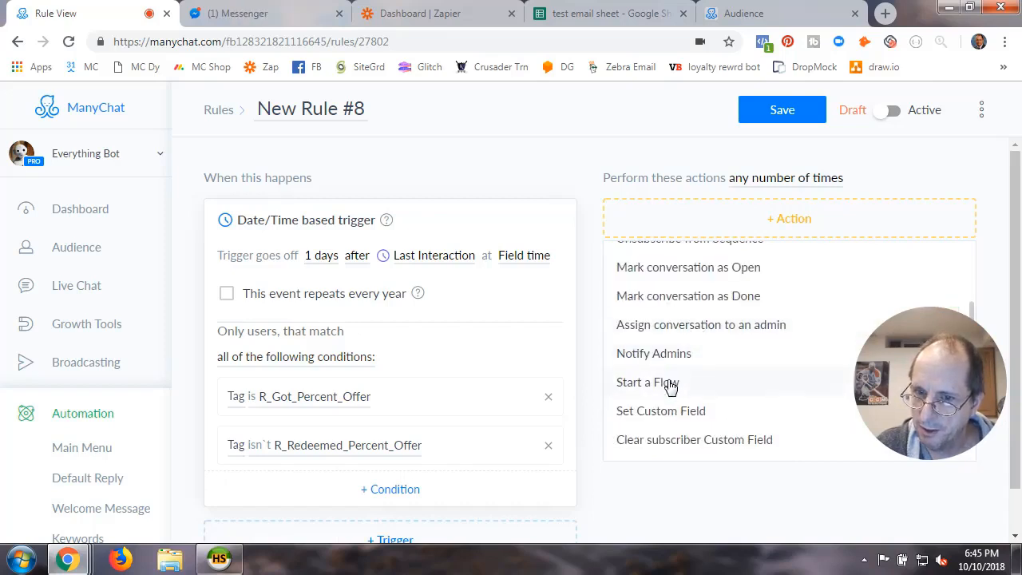
left_click(667, 381)
Browse the action's flow choices to the Randomizer folder in Test Flows, and leave without picking a flow.
left_click(684, 275)
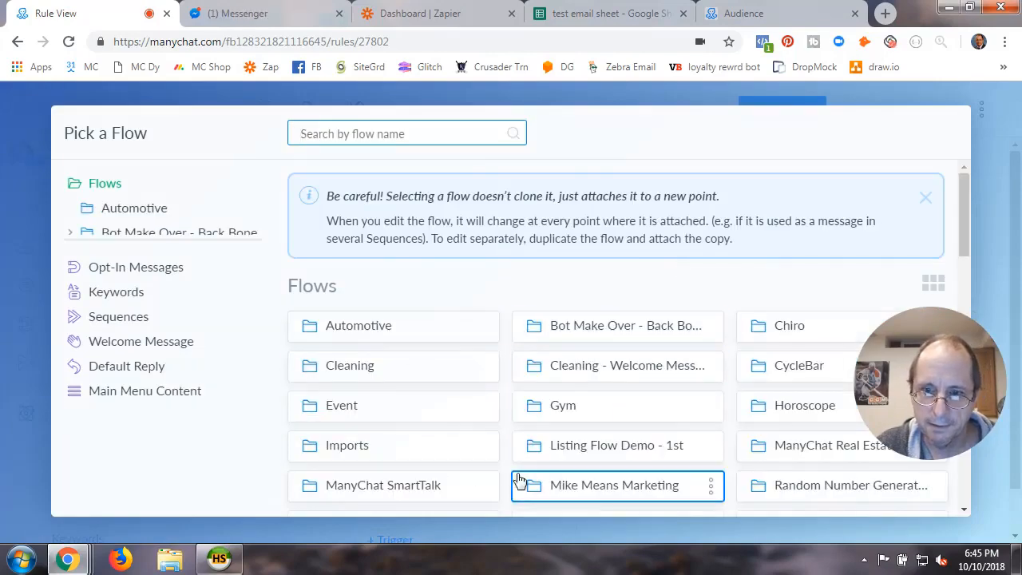
scroll(650, 468, "down", 3)
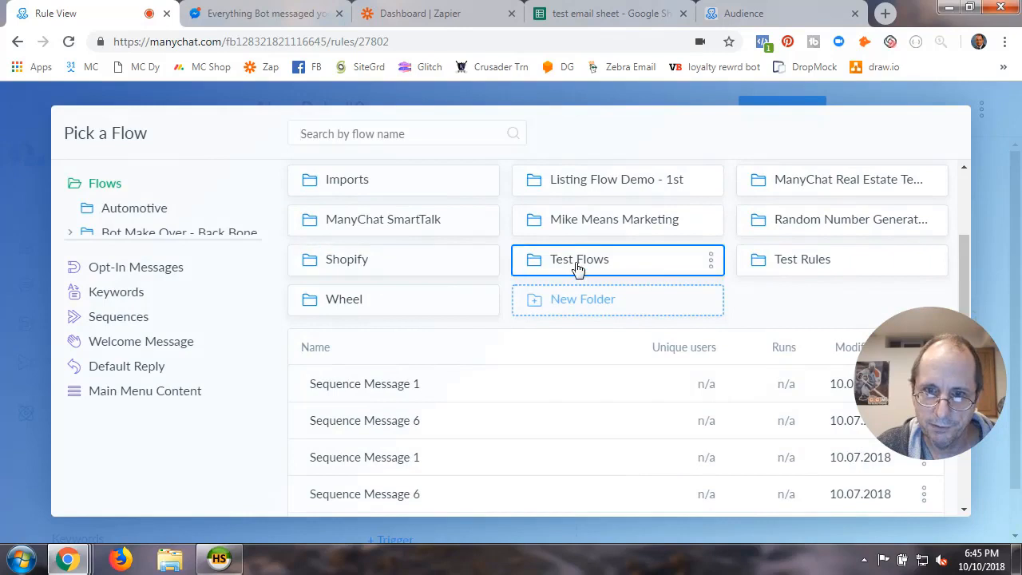
left_click(578, 268)
left_click(388, 344)
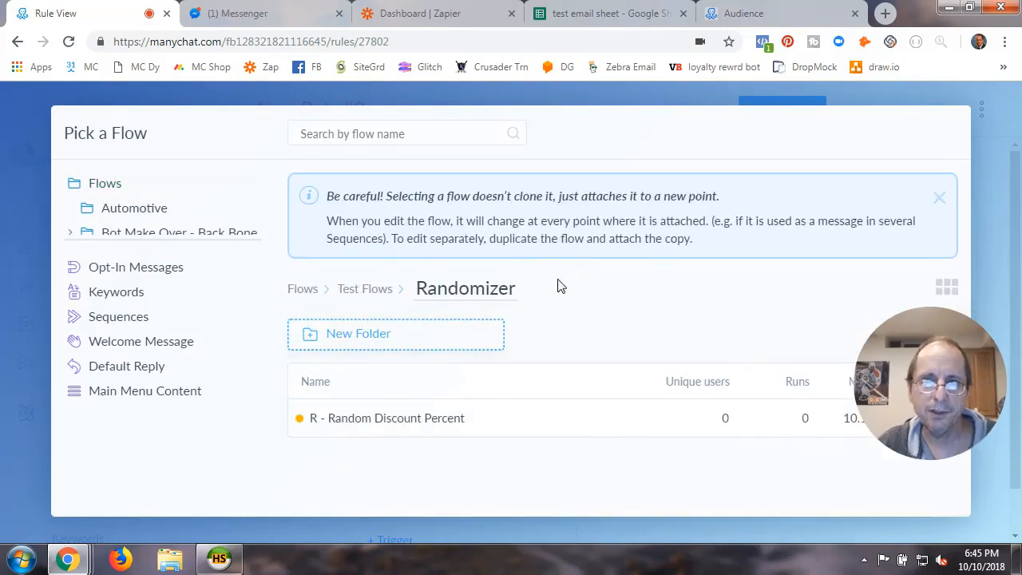
left_click(996, 159)
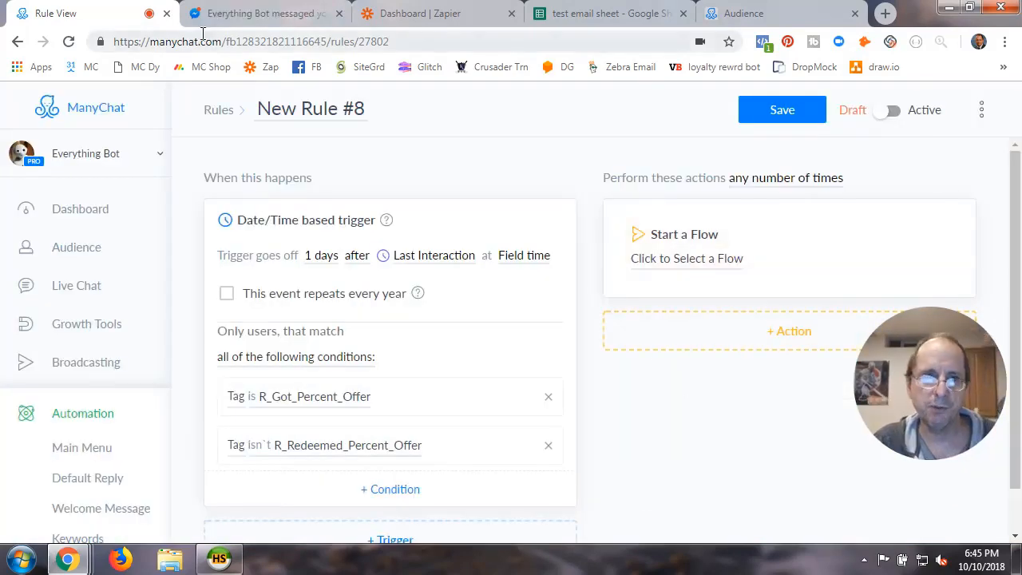
Open the R - Random Discount Percent flow from the Randomizer folder of Test Flows in the other ManyChat tab.
left_click(244, 14)
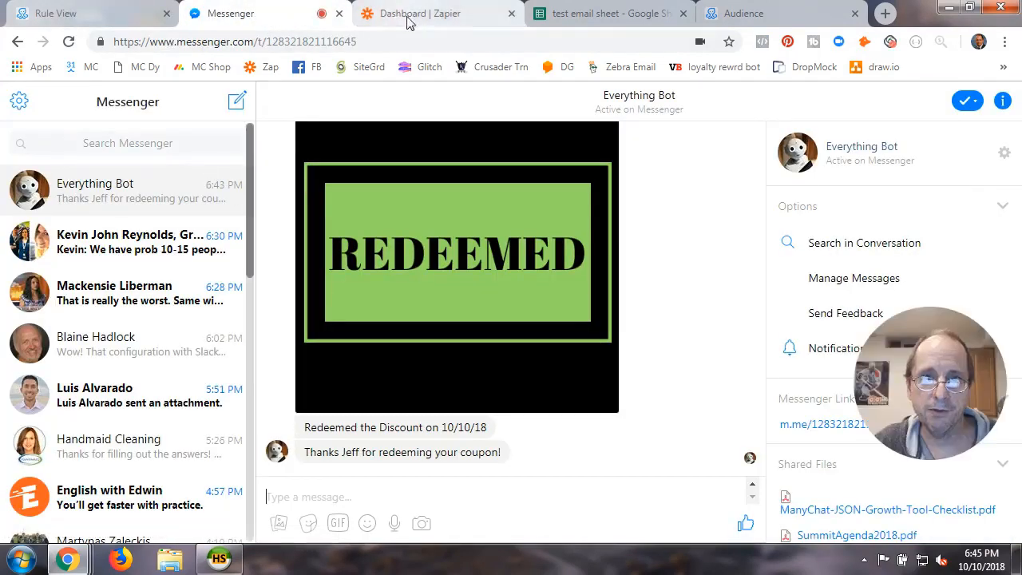
left_click(128, 18)
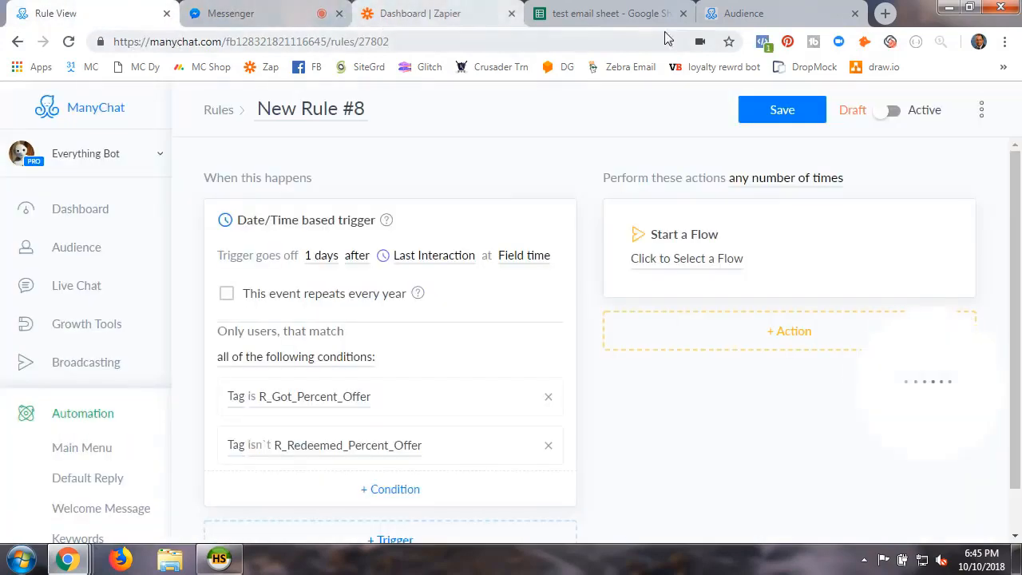
left_click(781, 12)
left_click(68, 438)
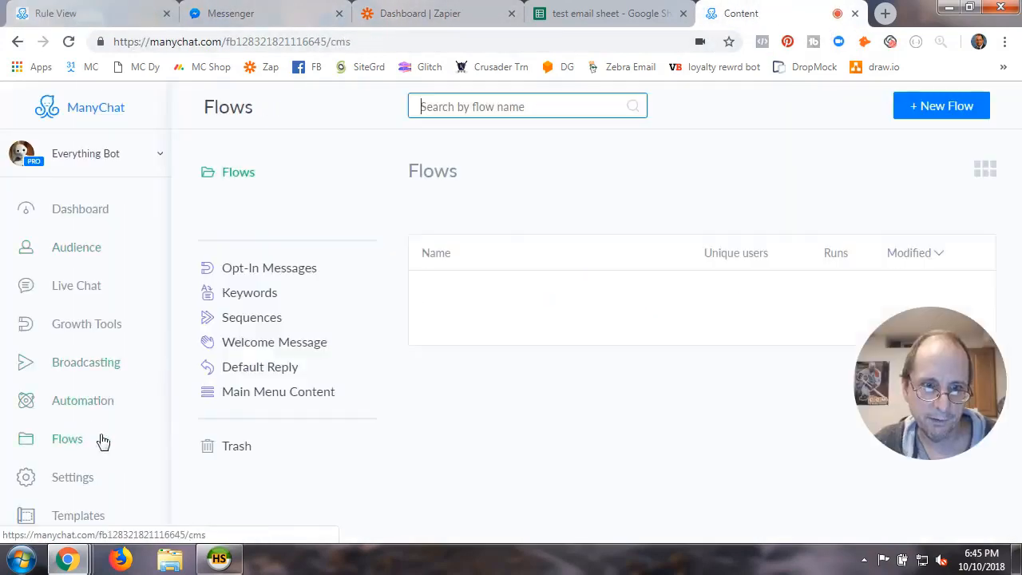
left_click(667, 424)
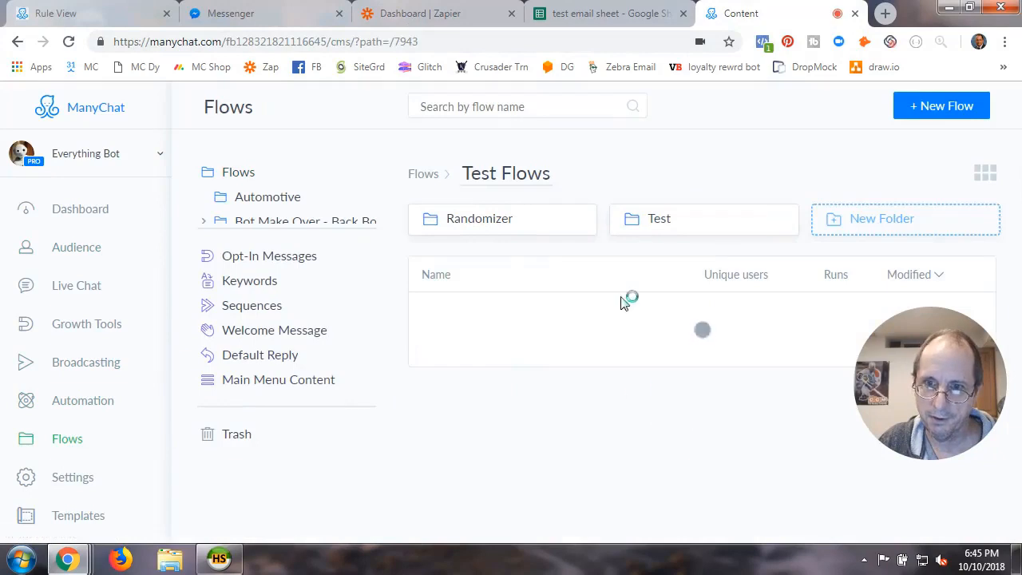
left_click(511, 224)
left_click(518, 308)
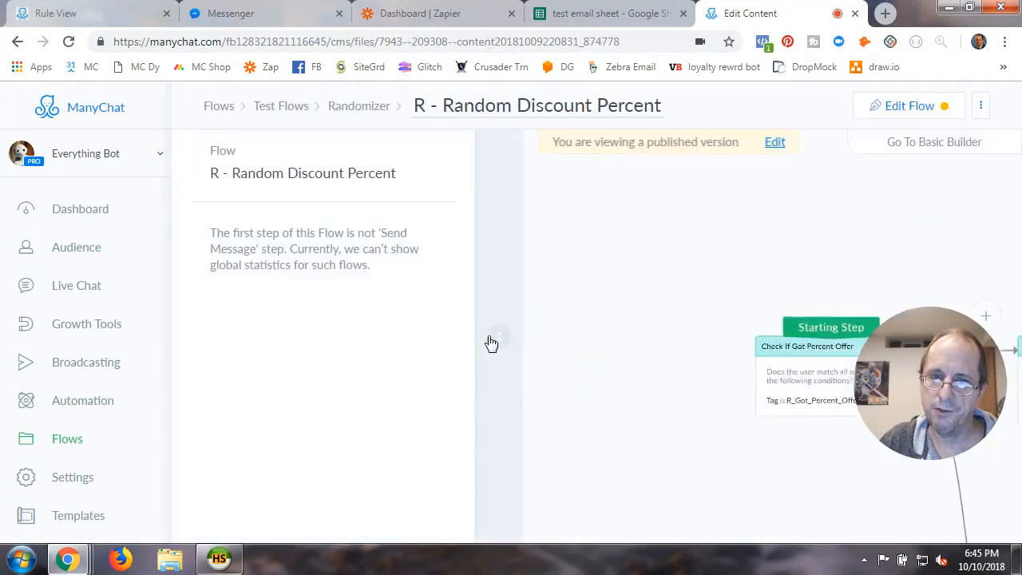
Examine the Haven't Redeemed Message in the random discount flow, and return to New Rule #8.
left_click(489, 339)
scroll(603, 349, "up", 5)
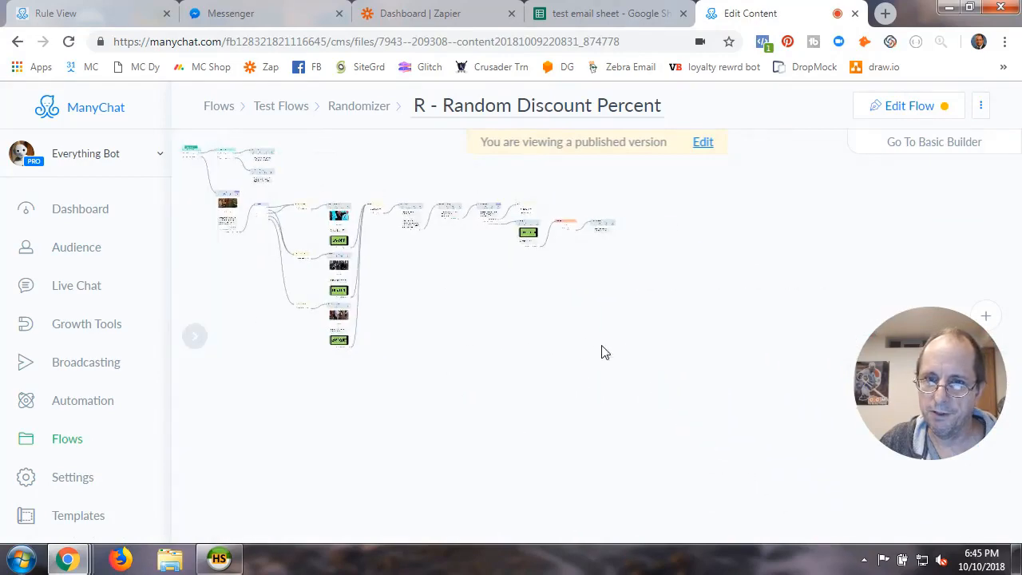
left_click_drag(400, 354, 706, 368)
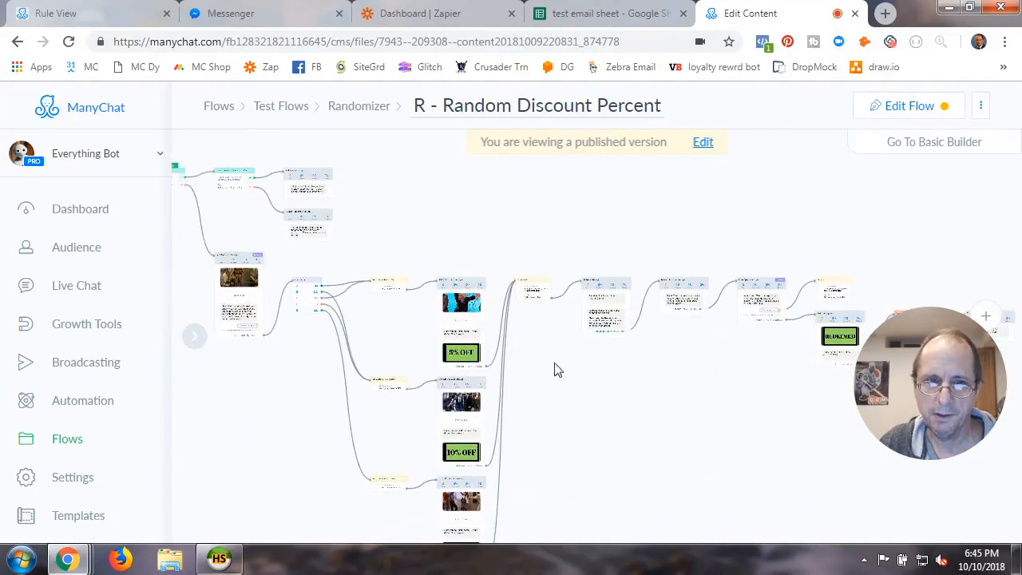
scroll(345, 411, "up", 8)
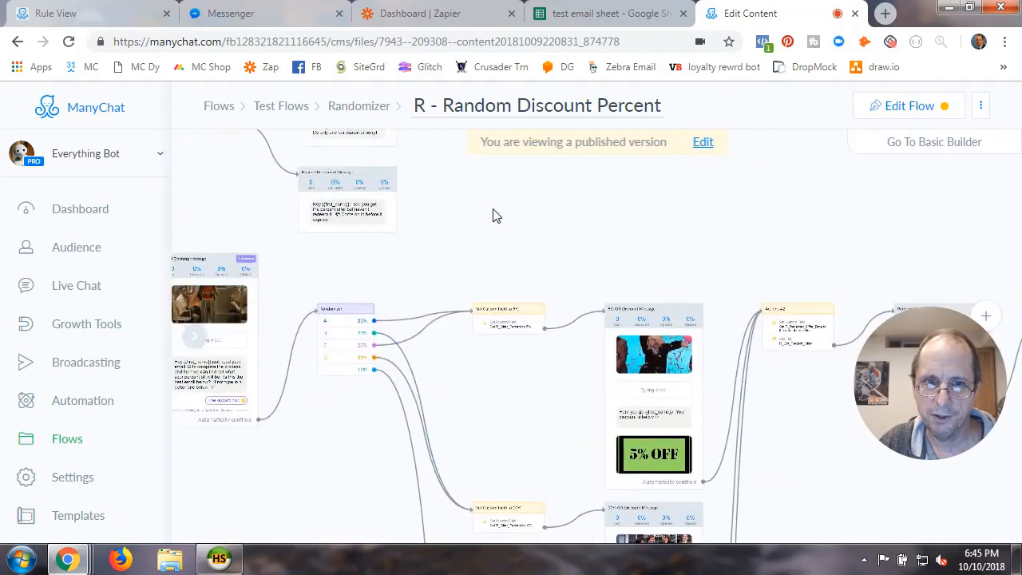
left_click_drag(406, 246, 726, 313)
left_click(475, 293)
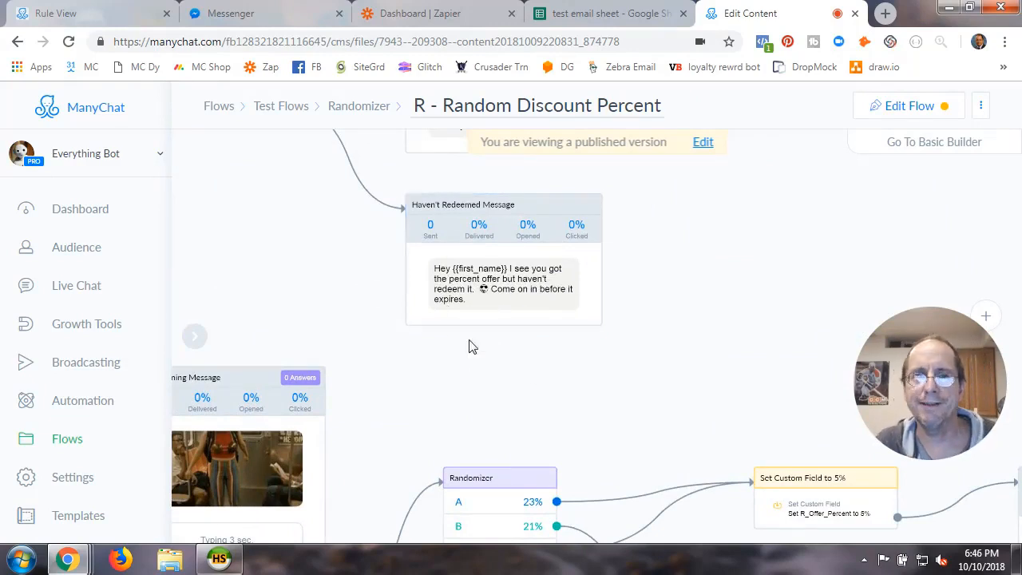
left_click(72, 16)
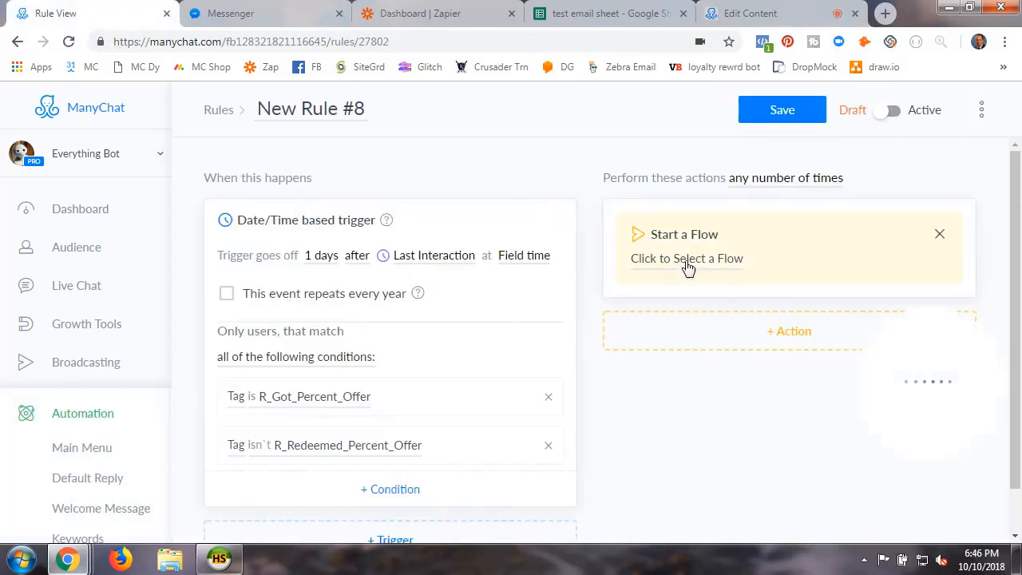